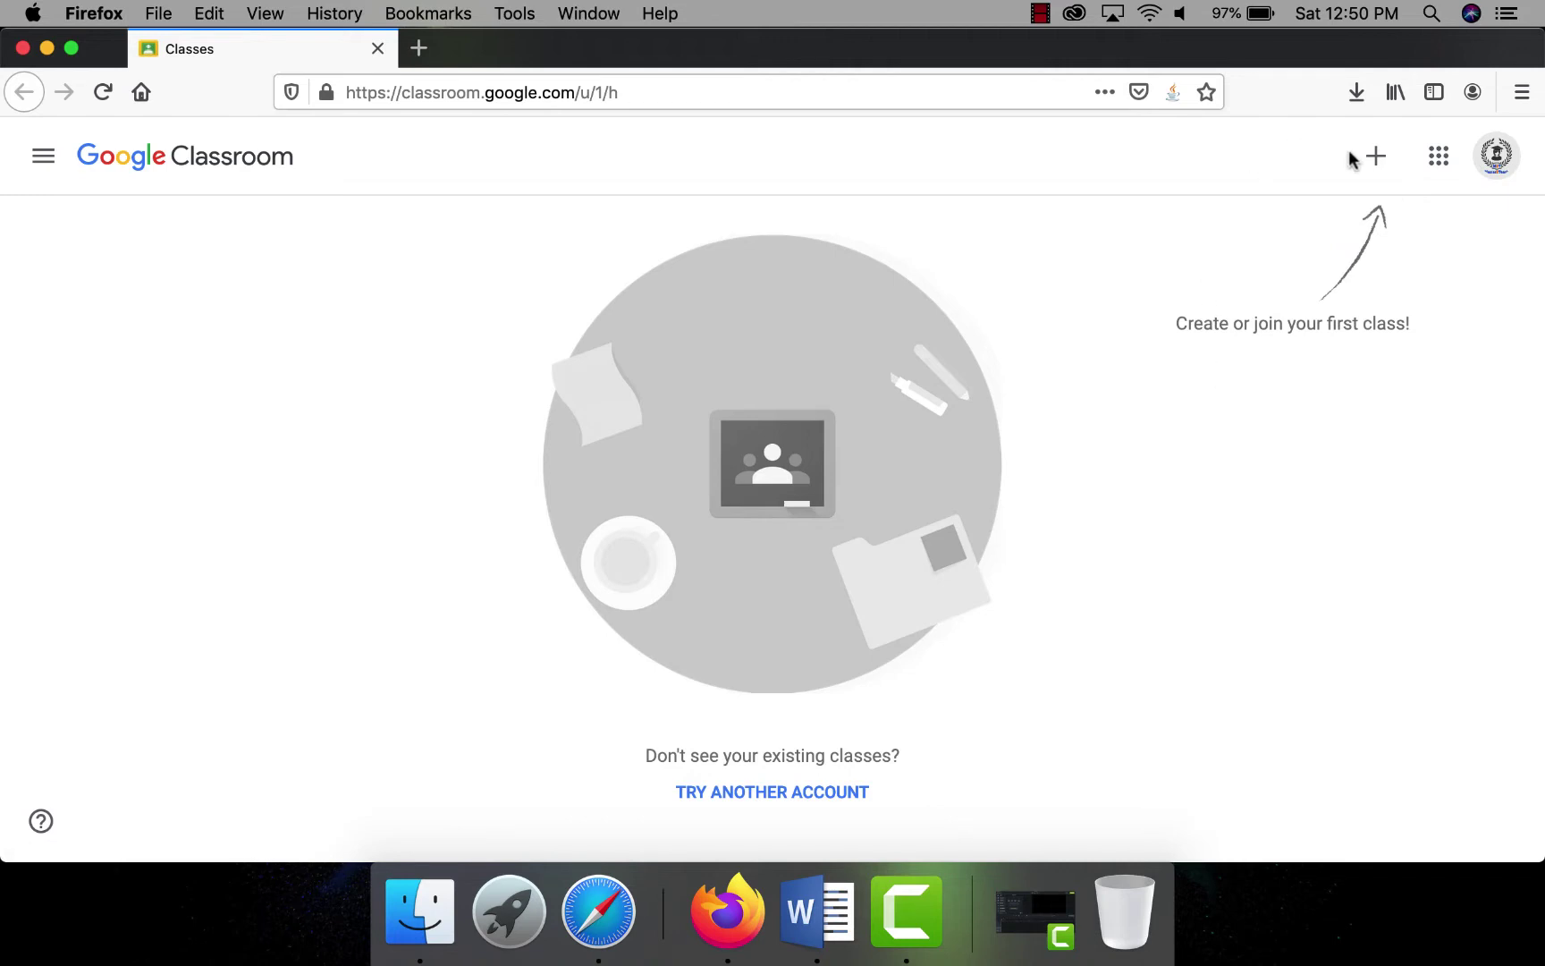
# - Show the Join class / Create class options under the + button, then bring Safari forward
pyautogui.click(1376, 162)
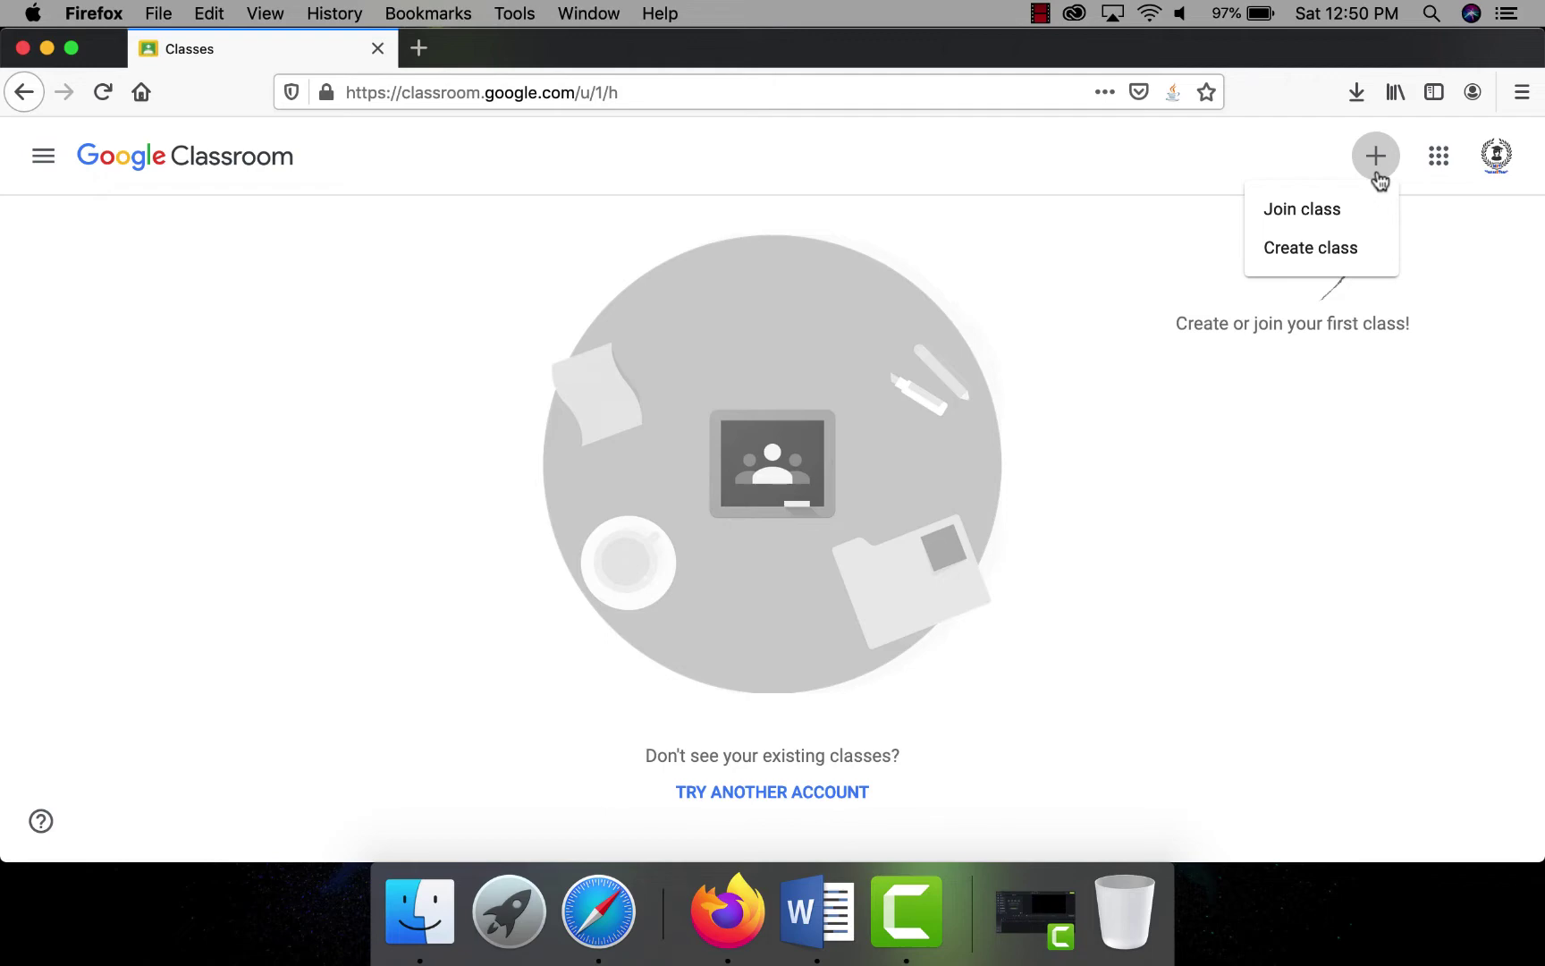
pyautogui.click(630, 767)
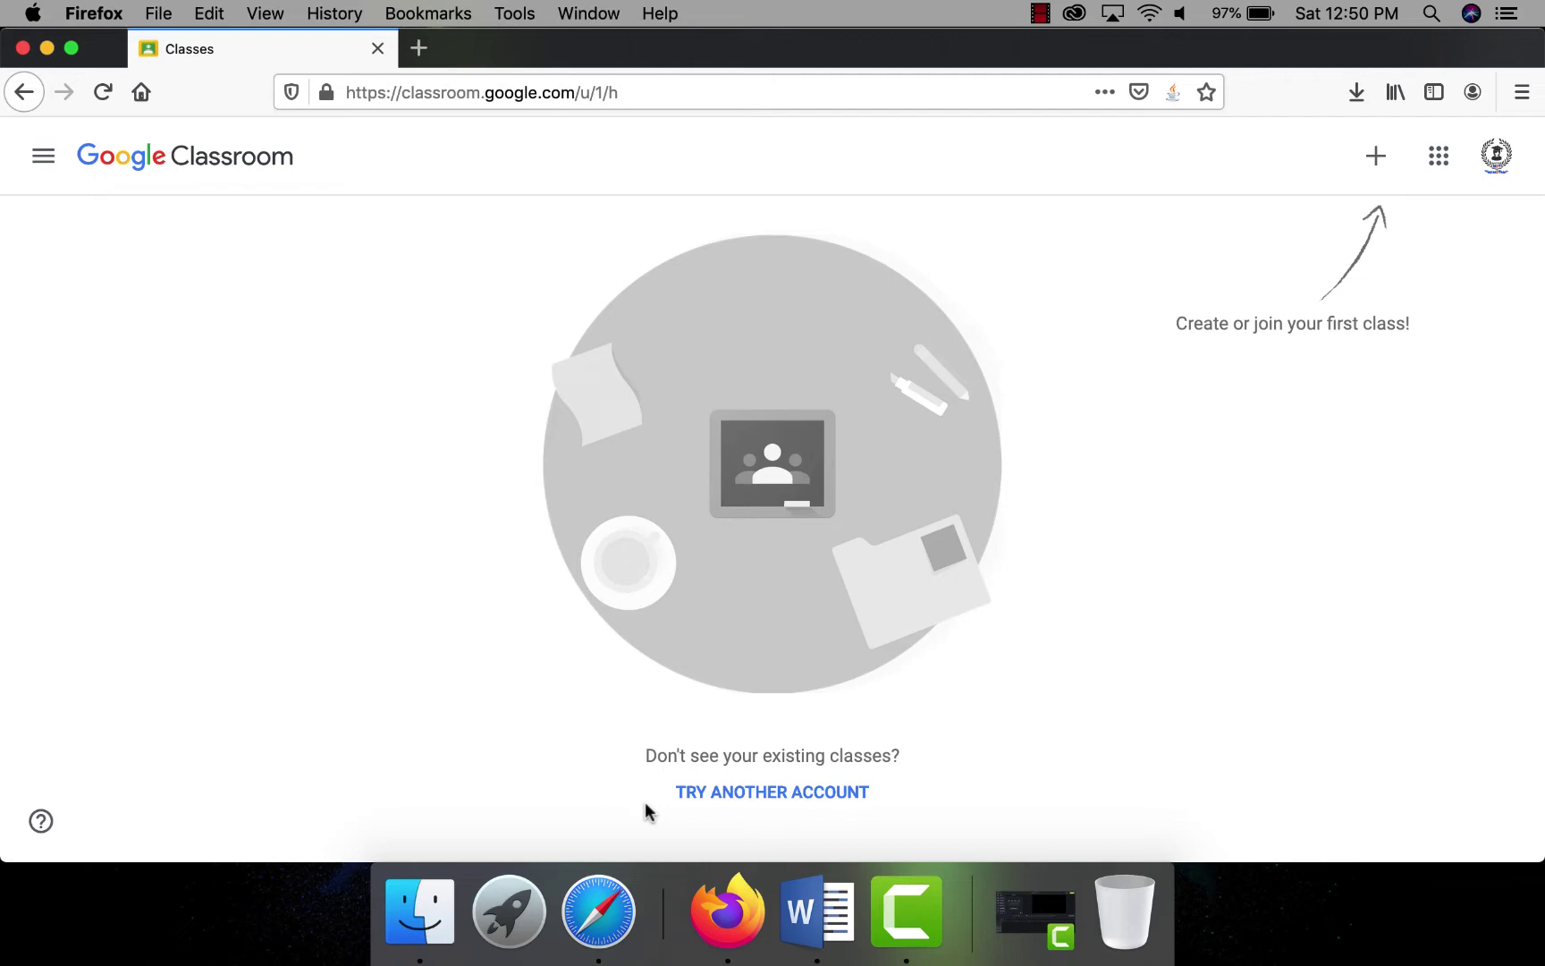
pyautogui.tripleClick(914, 787)
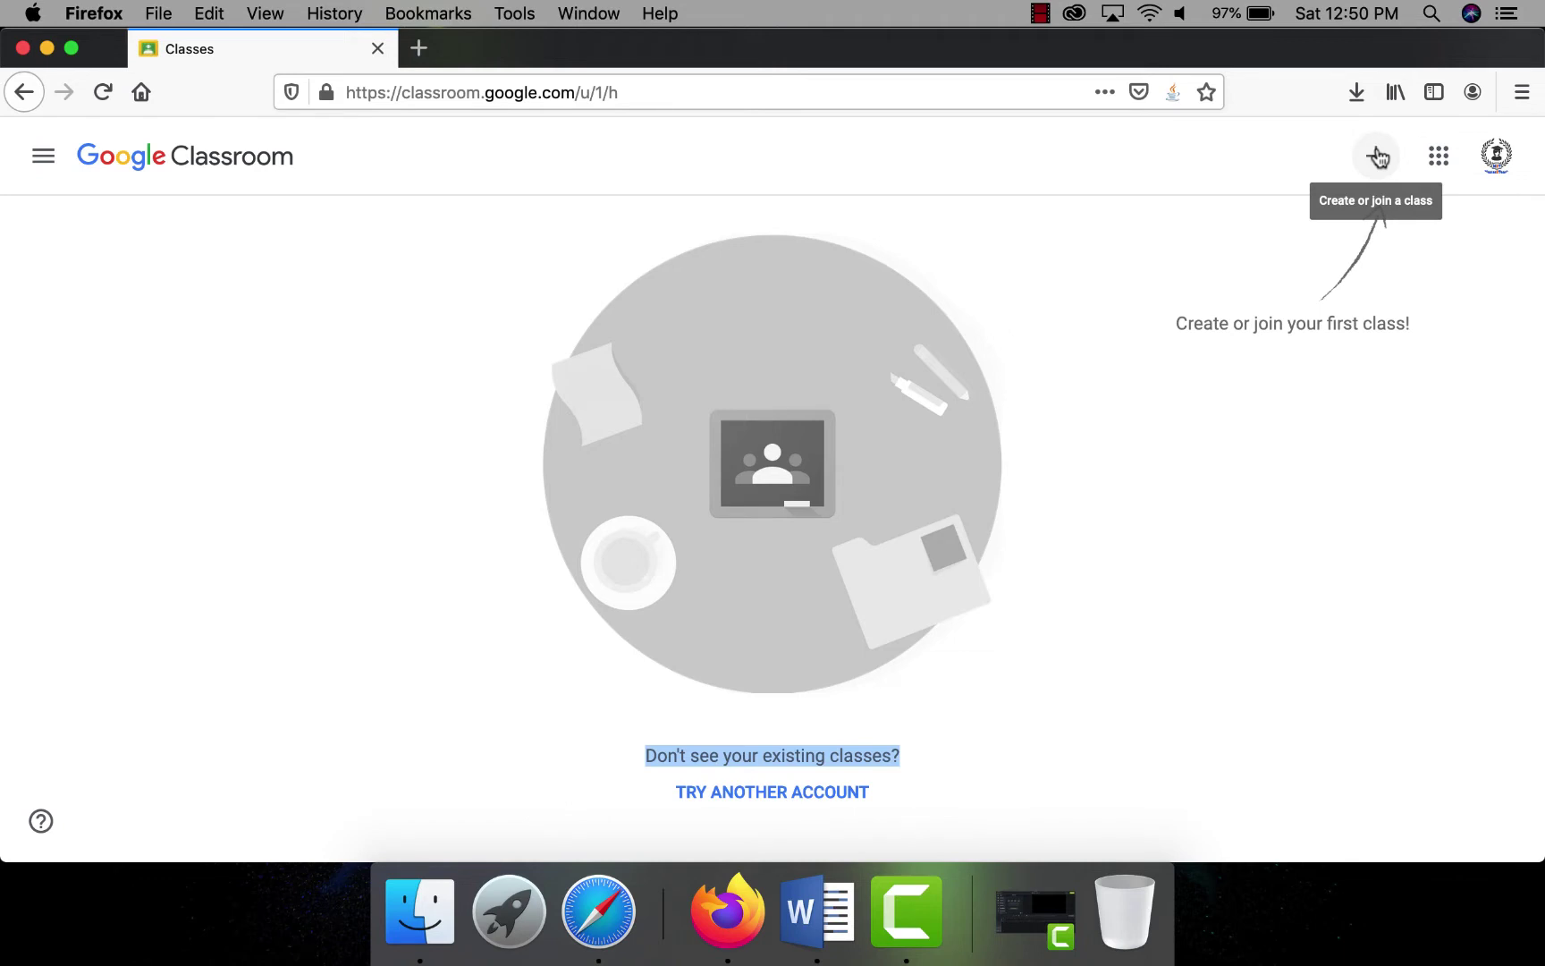
pyautogui.click(1377, 158)
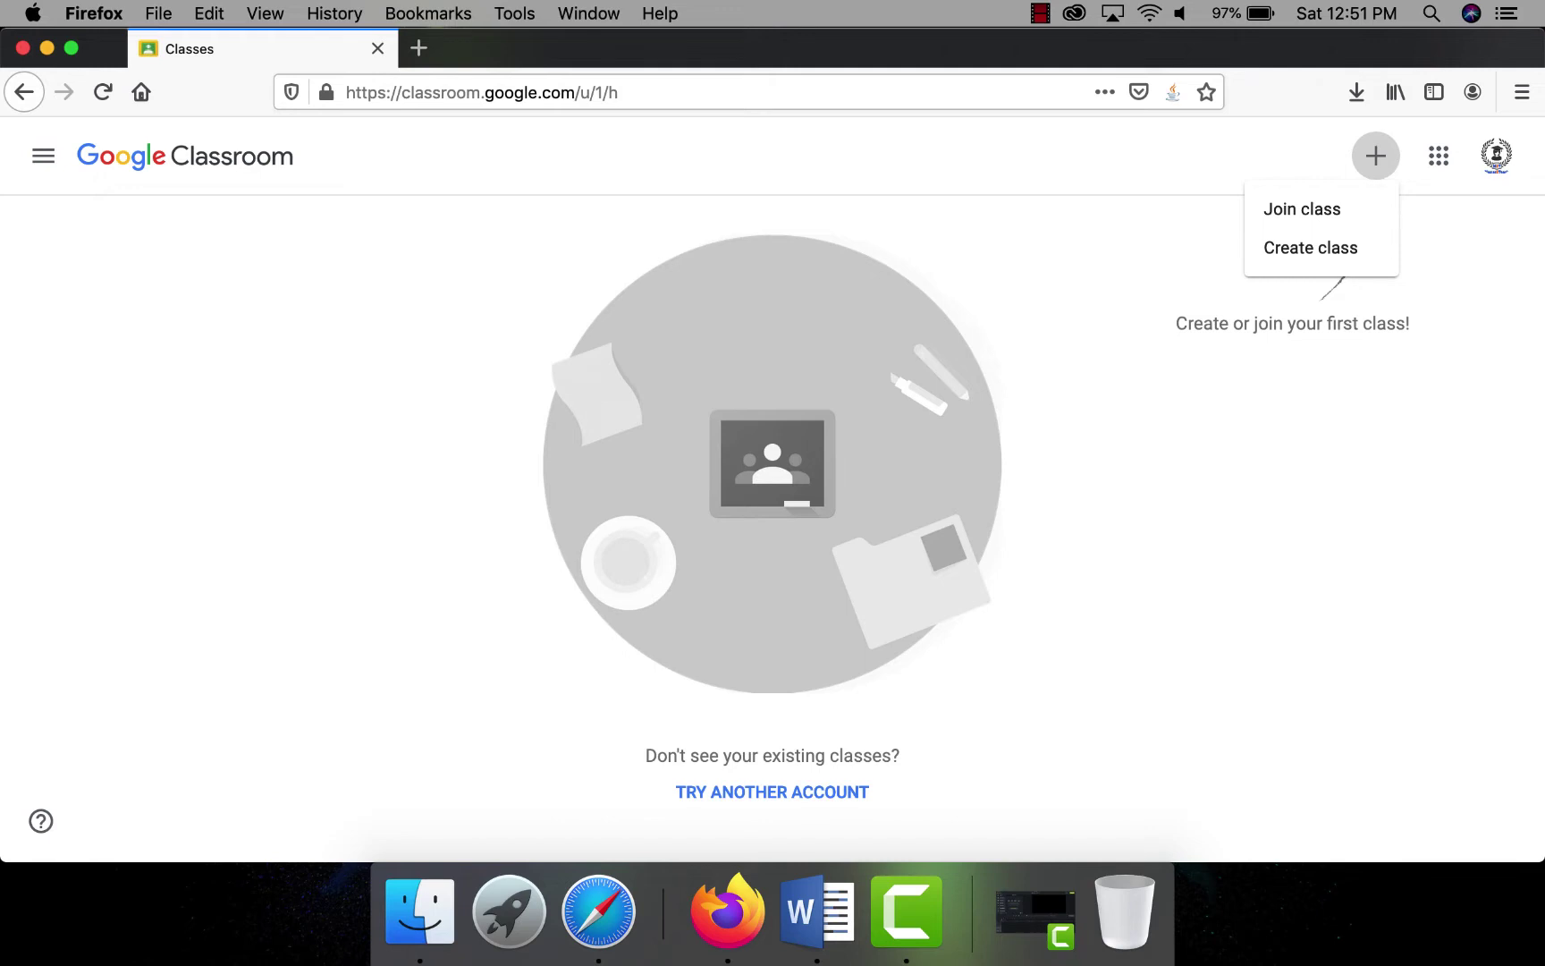
pyautogui.click(594, 926)
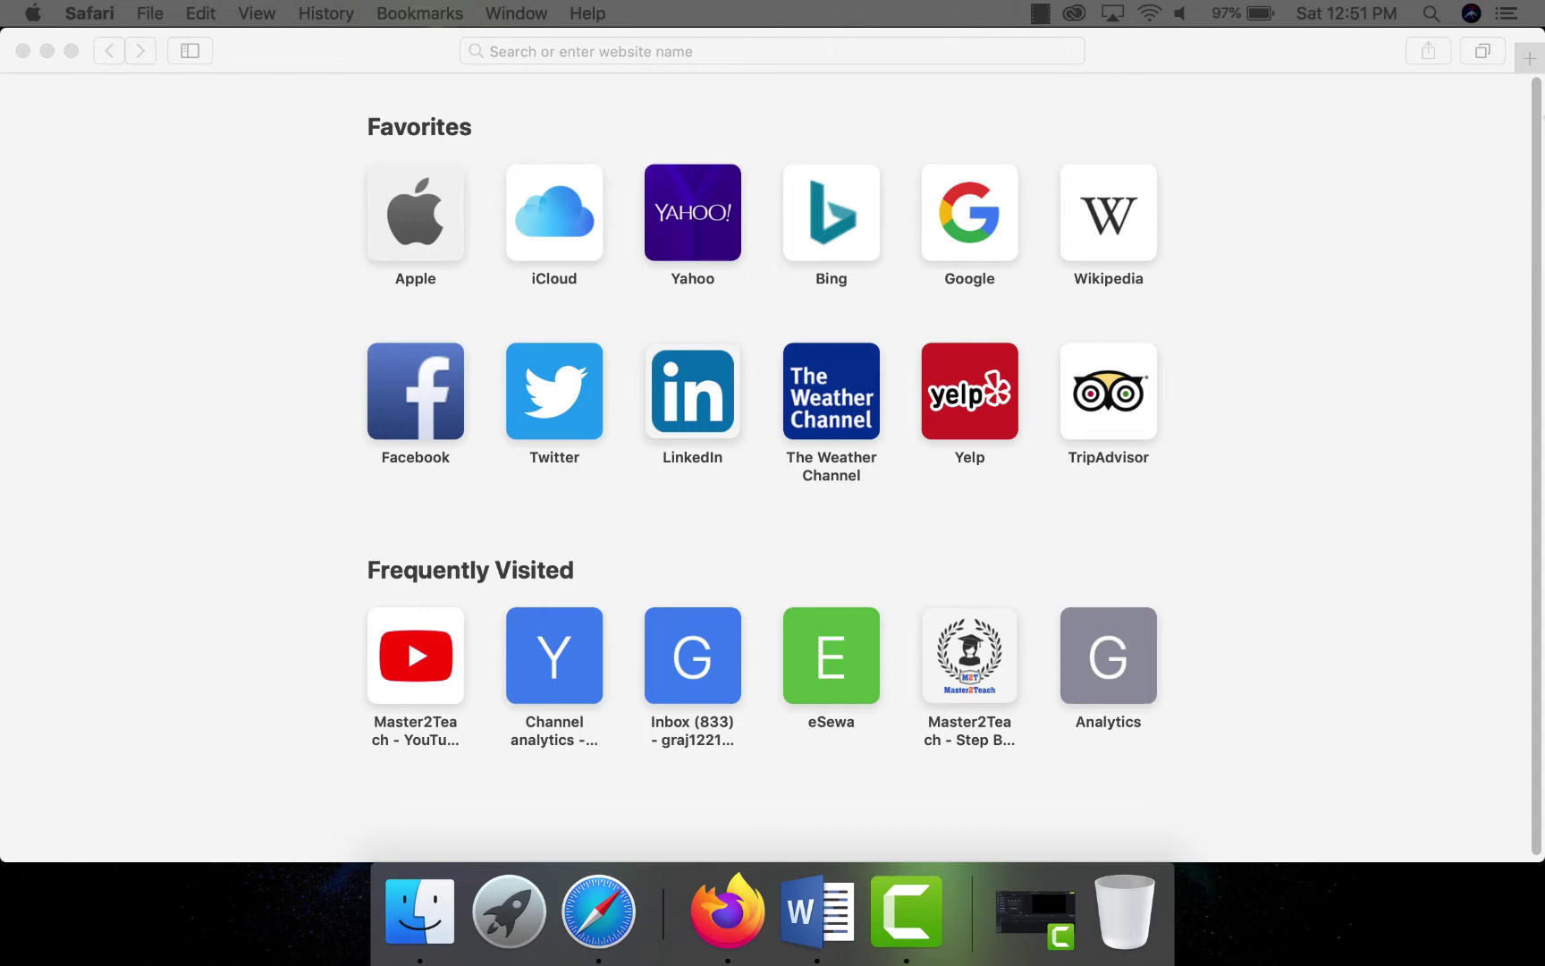
# - Tile Safari on the left beside the Firefox Classroom window and choose Create class
pyautogui.moveTo(1359, 44); pyautogui.dragTo(1287, 57)
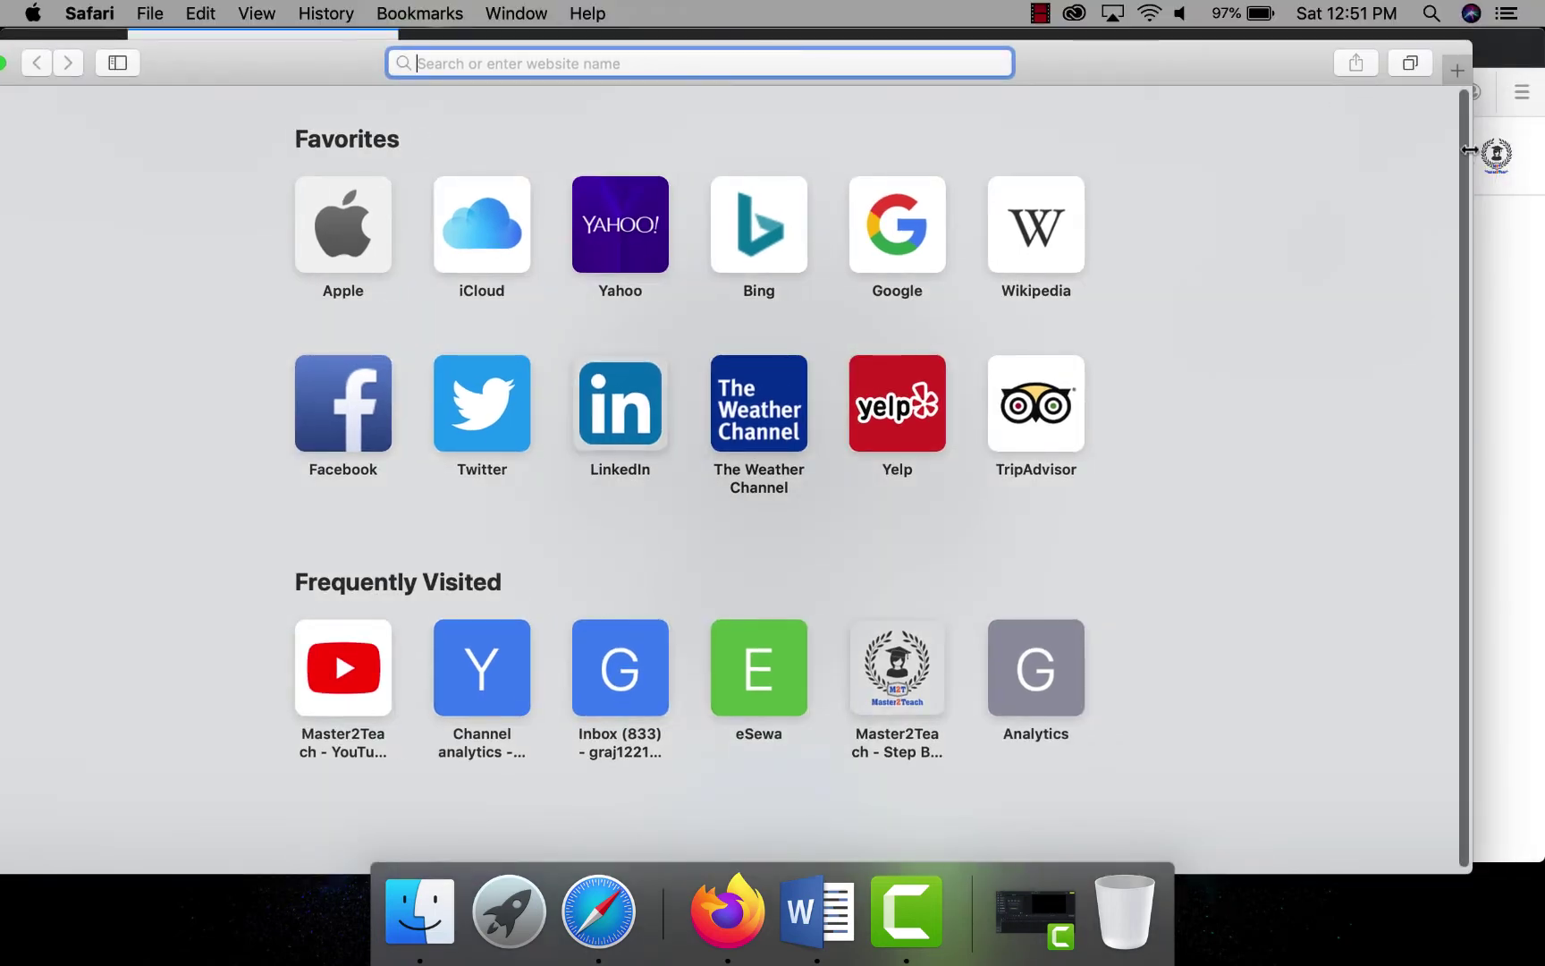
pyautogui.moveTo(1468, 150); pyautogui.dragTo(637, 244)
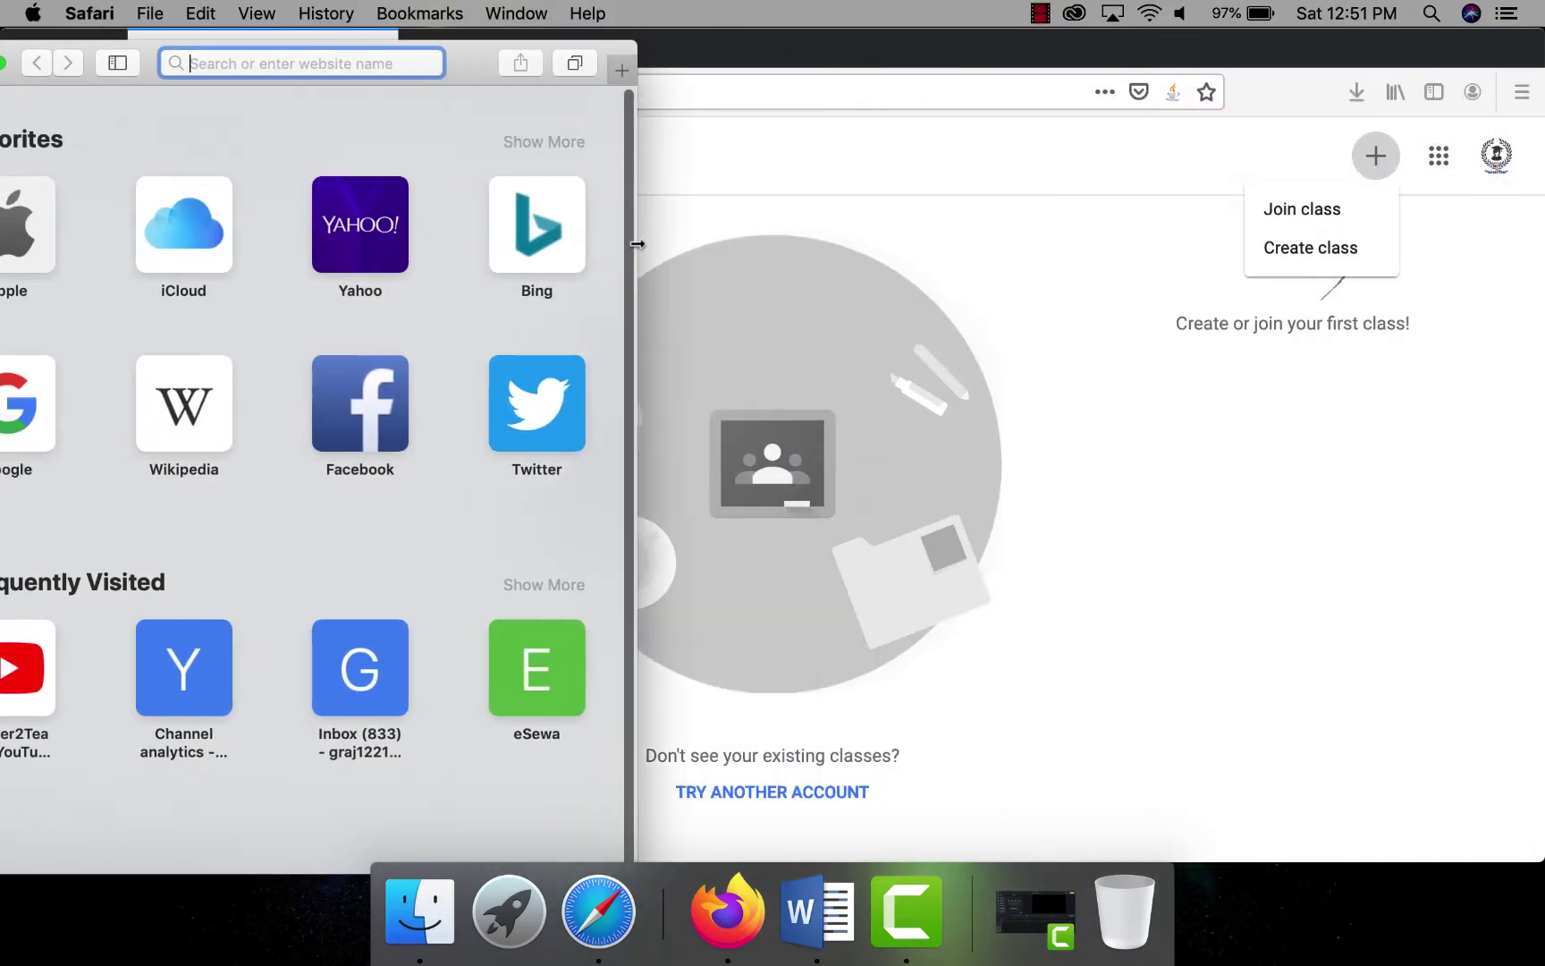
pyautogui.click(792, 59)
pyautogui.moveTo(3, 357); pyautogui.dragTo(638, 369)
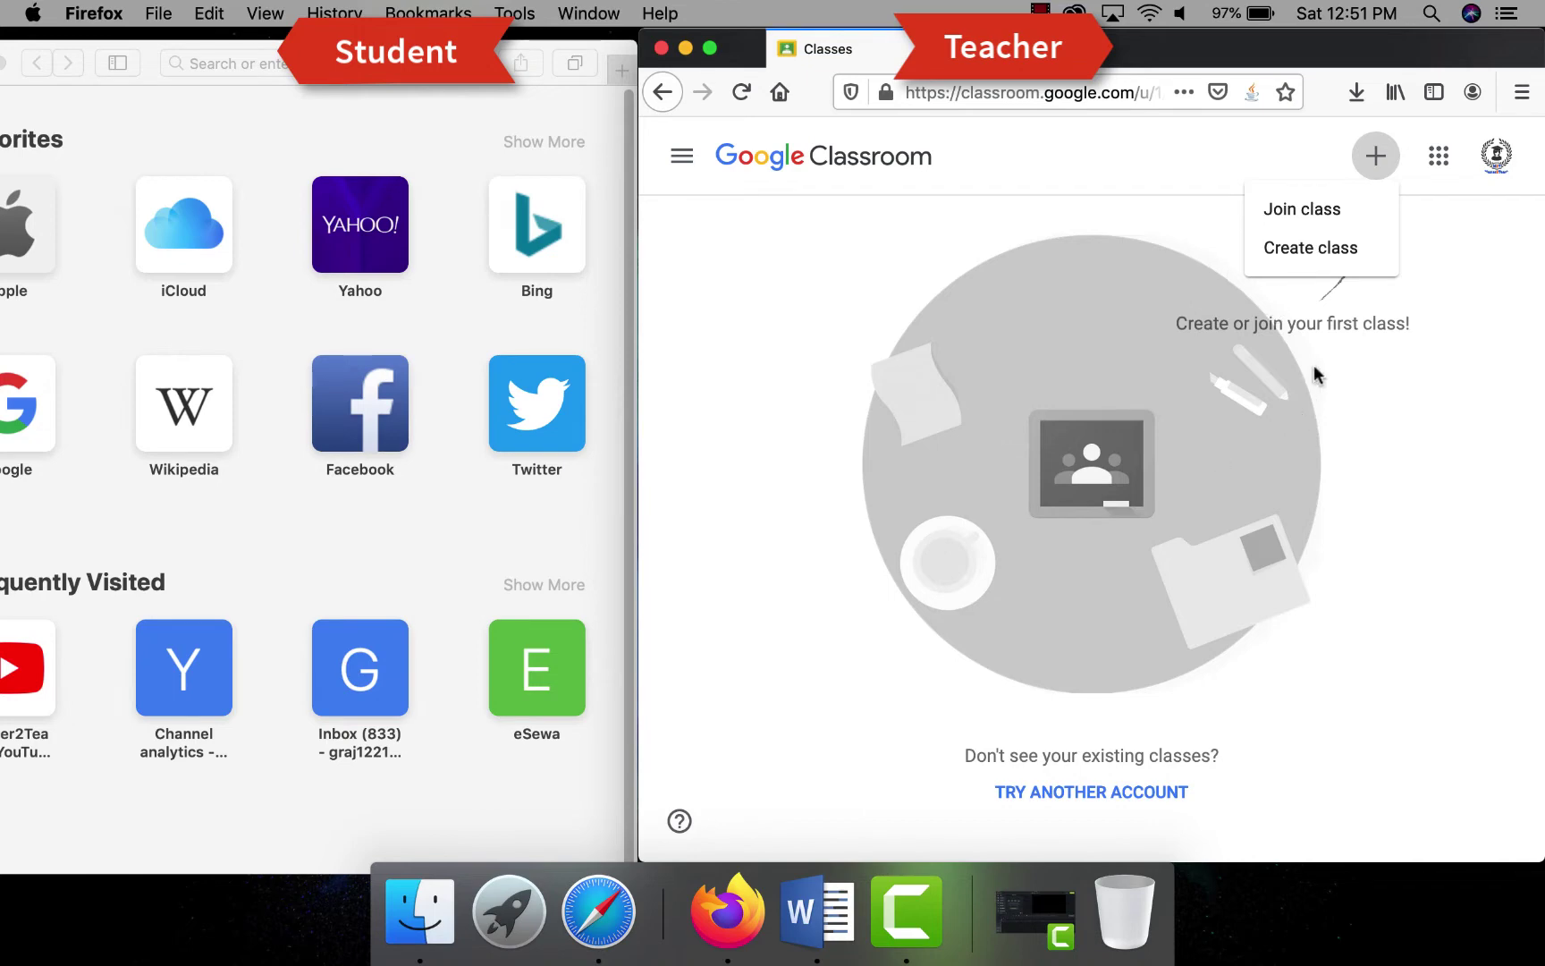
pyautogui.click(1314, 256)
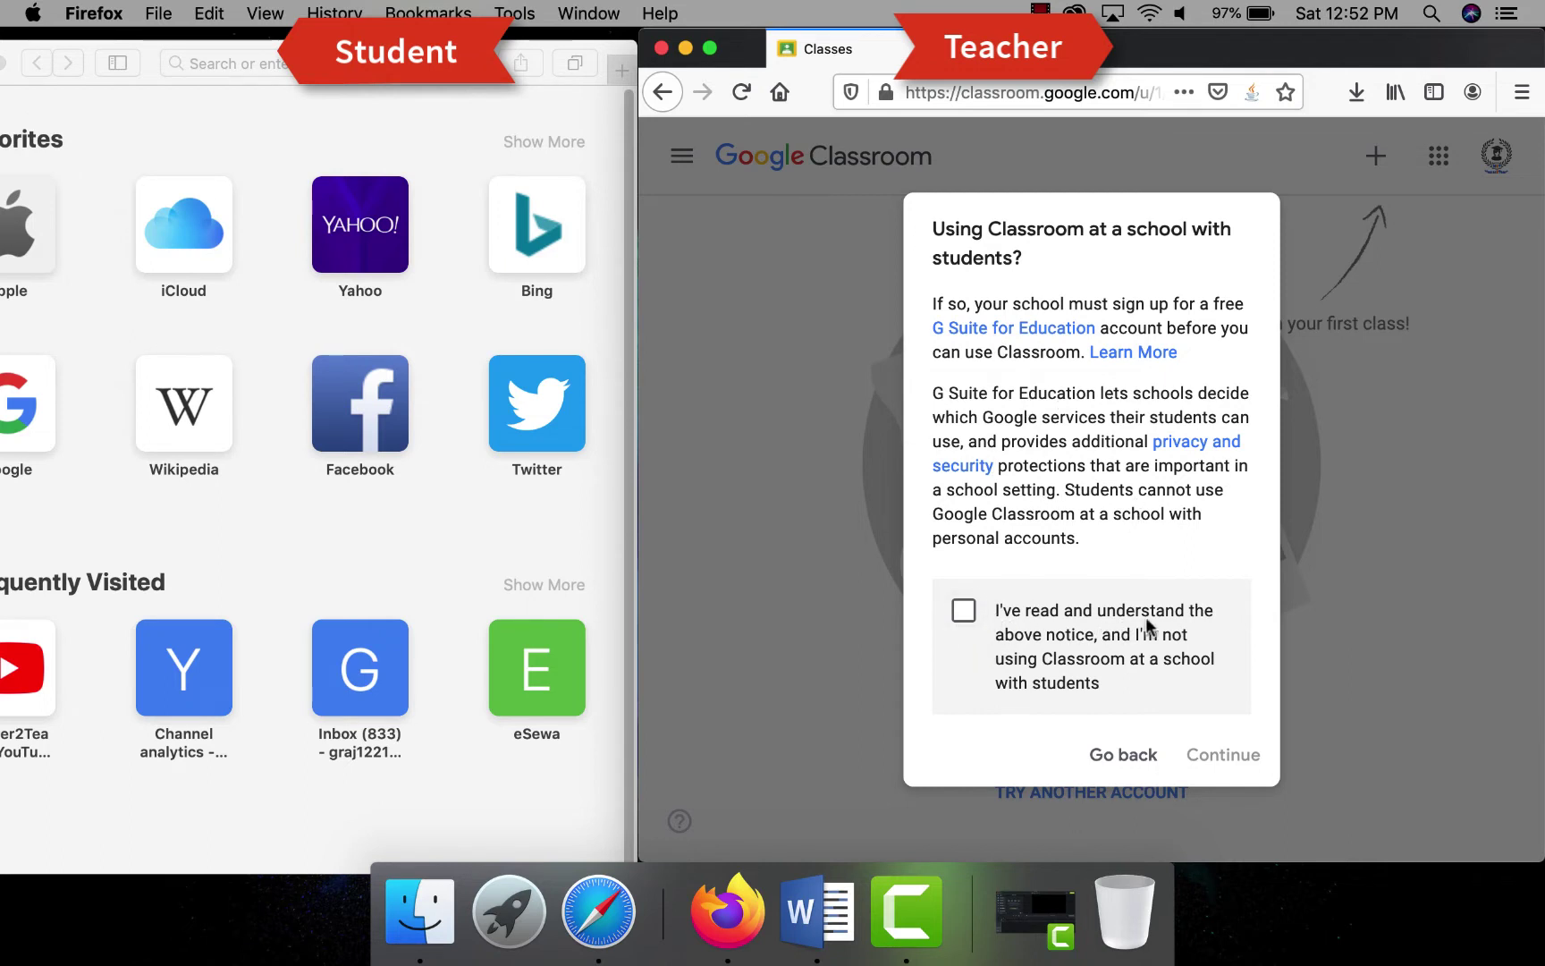
# - Accept the not-at-a-school notice and continue to the blank Create class form
pyautogui.click(955, 612)
pyautogui.click(1218, 759)
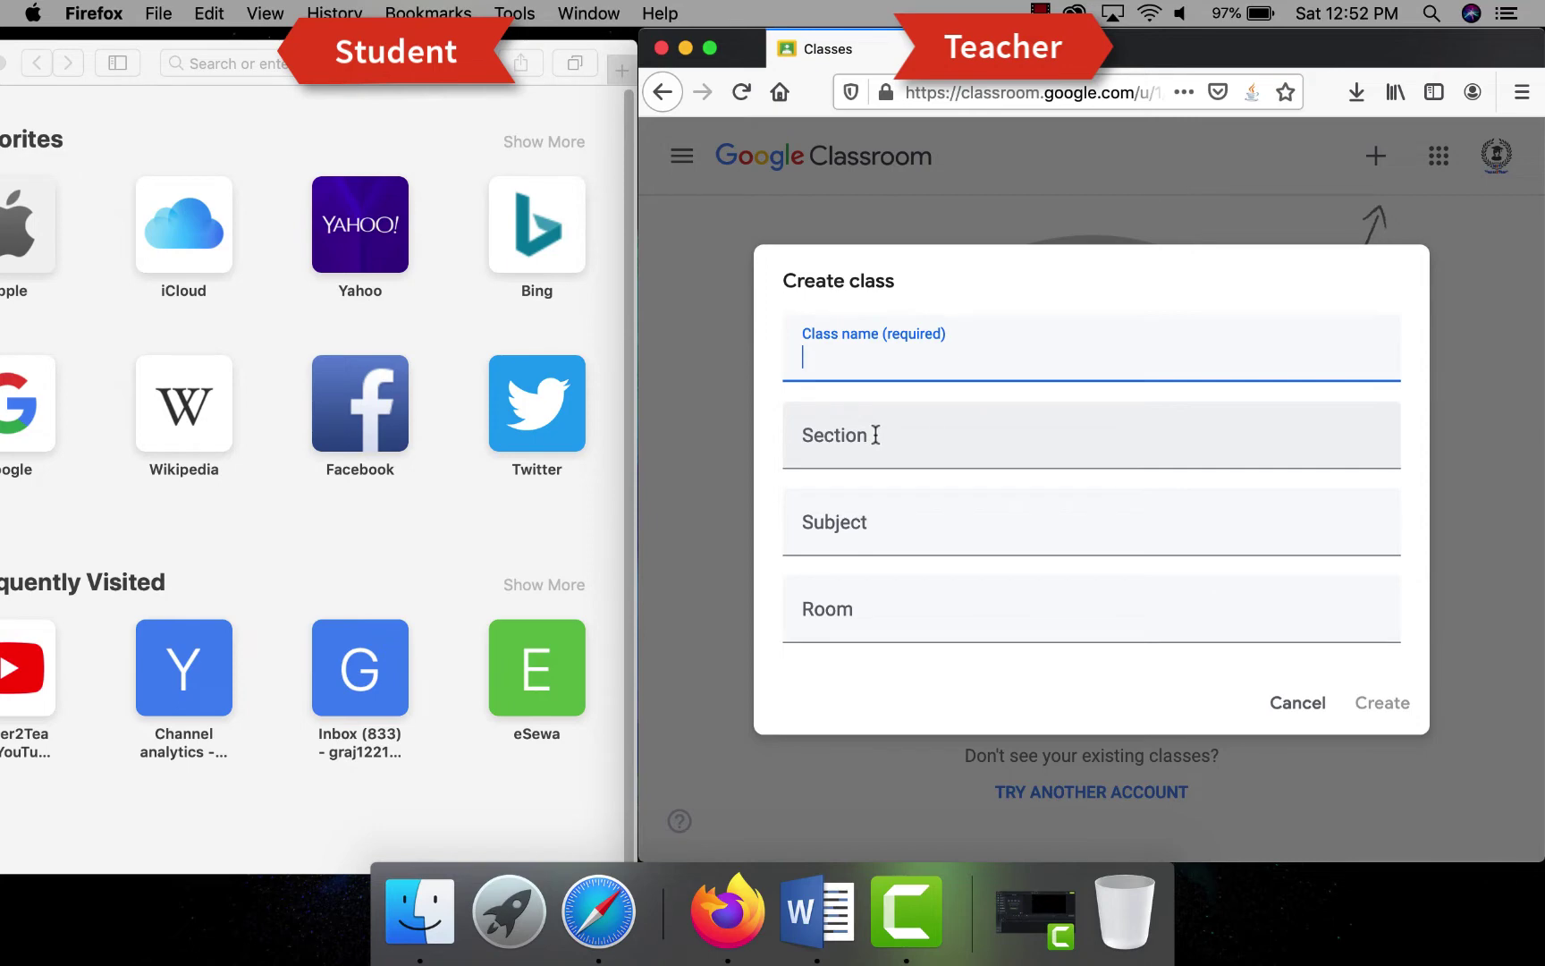
pyautogui.click(875, 435)
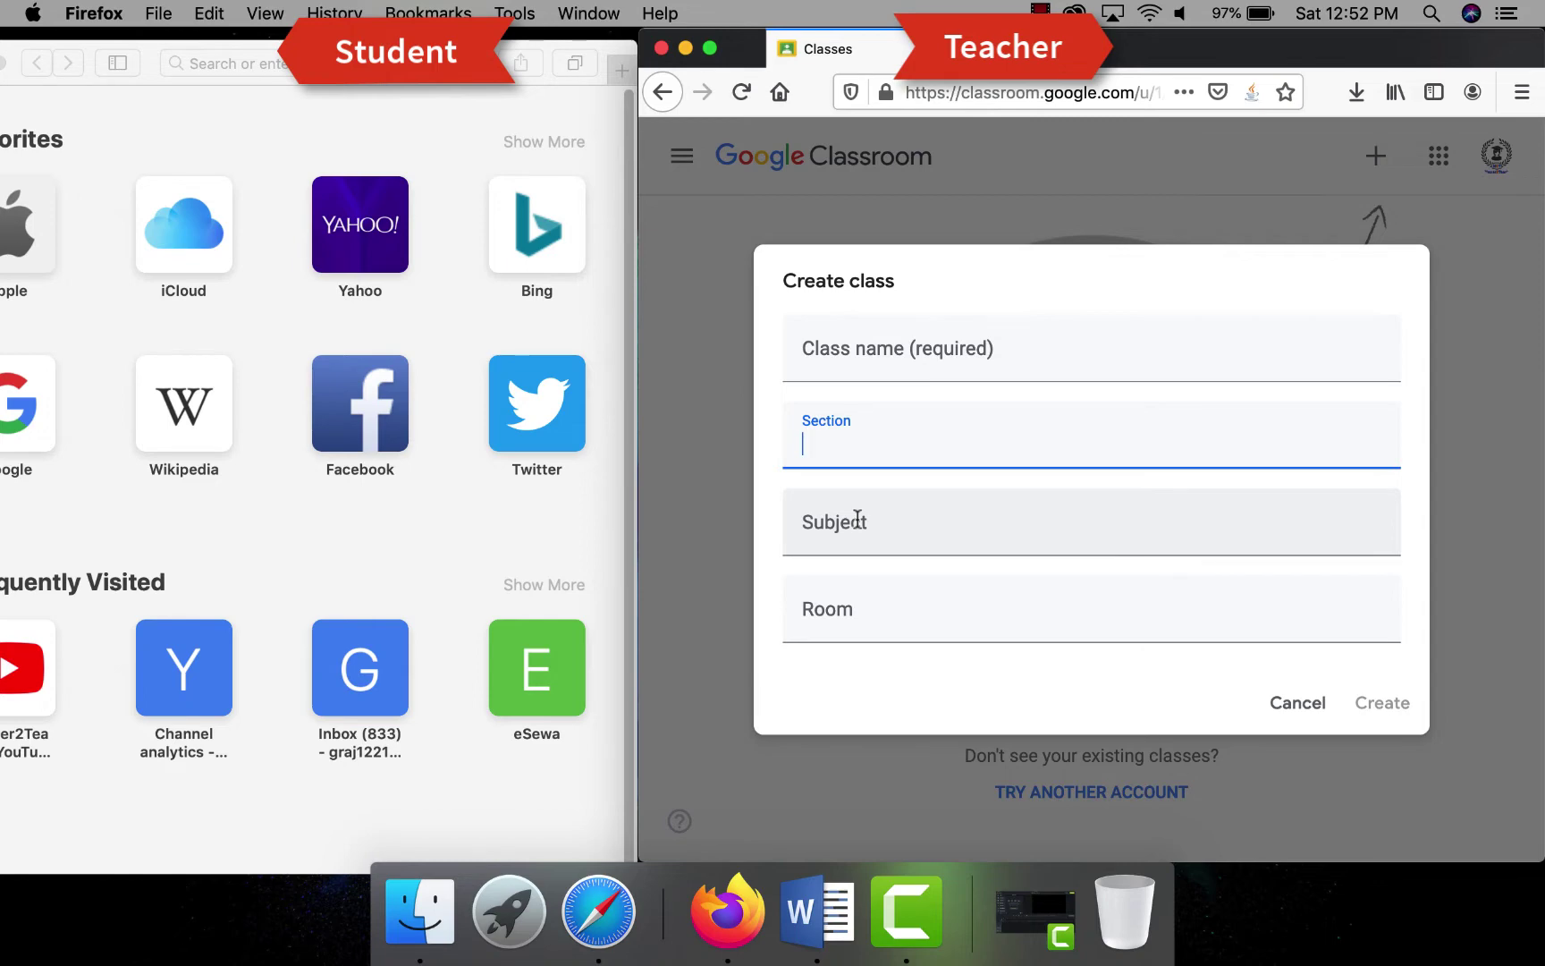
pyautogui.click(858, 518)
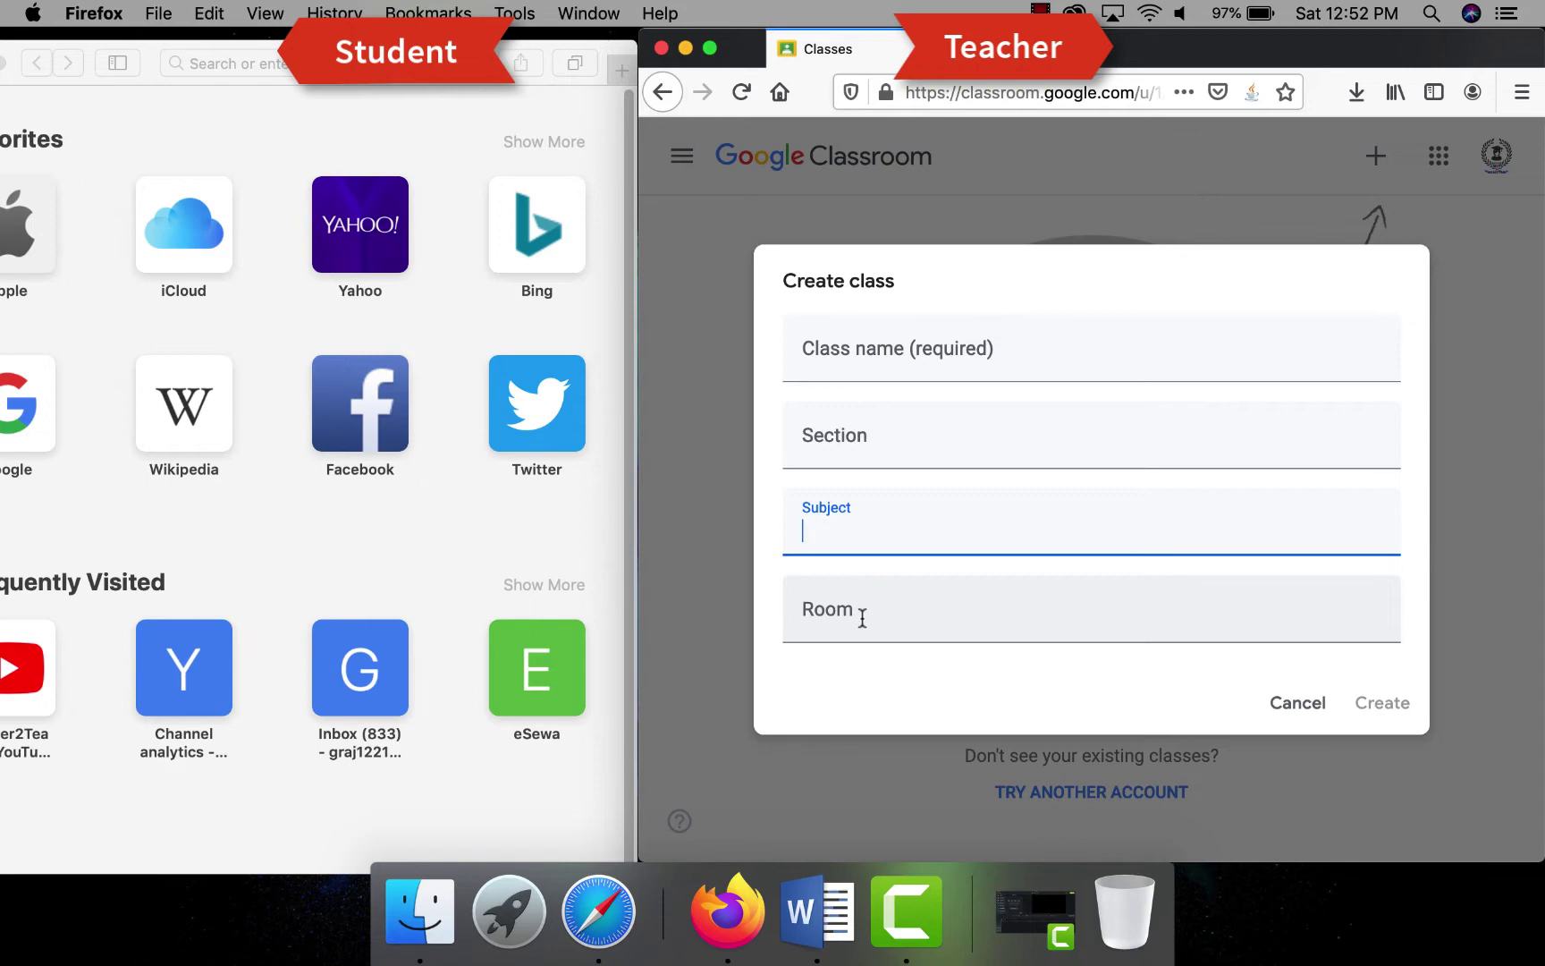
pyautogui.click(862, 617)
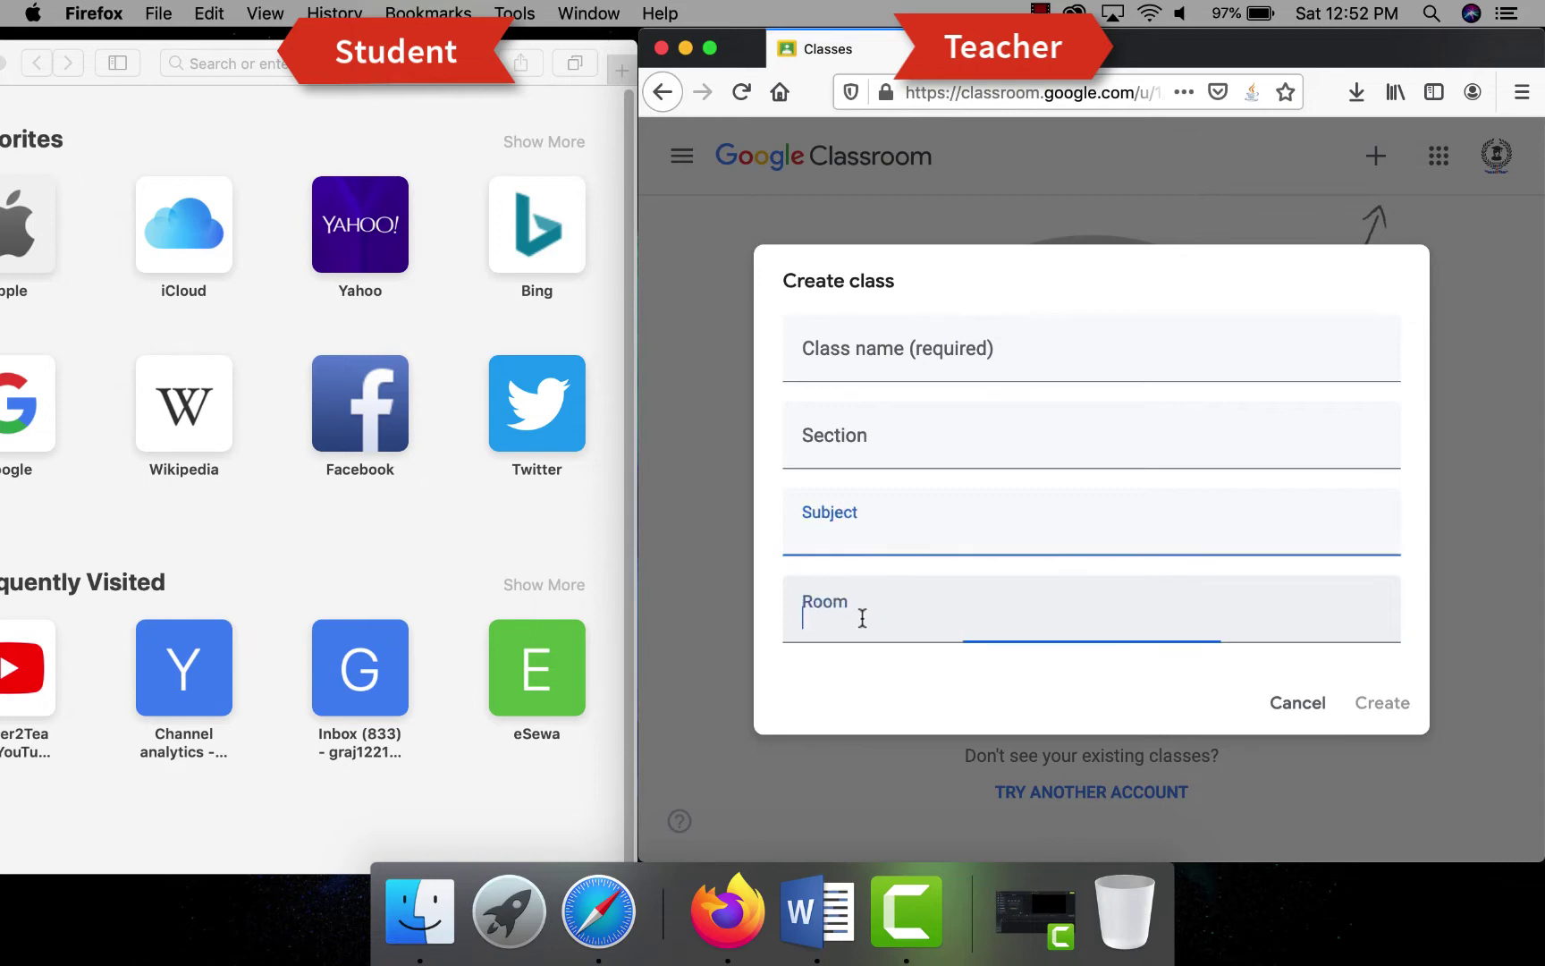
pyautogui.click(837, 357)
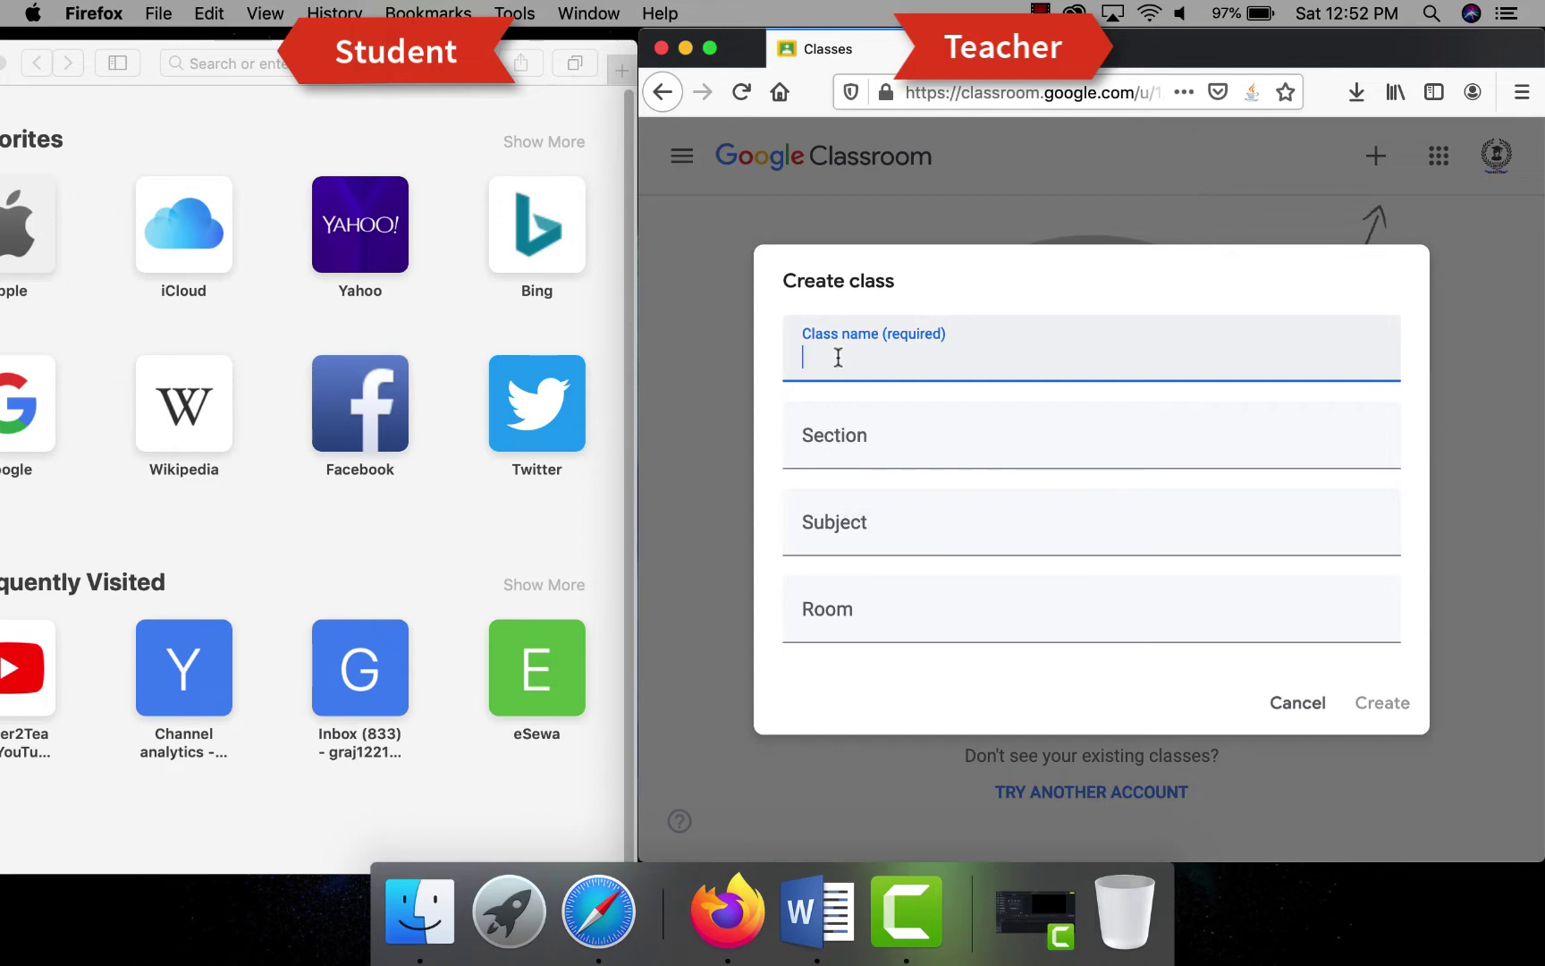
# - Create 'Master2Teach Online Class 1' with section M, subject Computer Science, room Mt. Everest
pyautogui.write('Master2Tea')
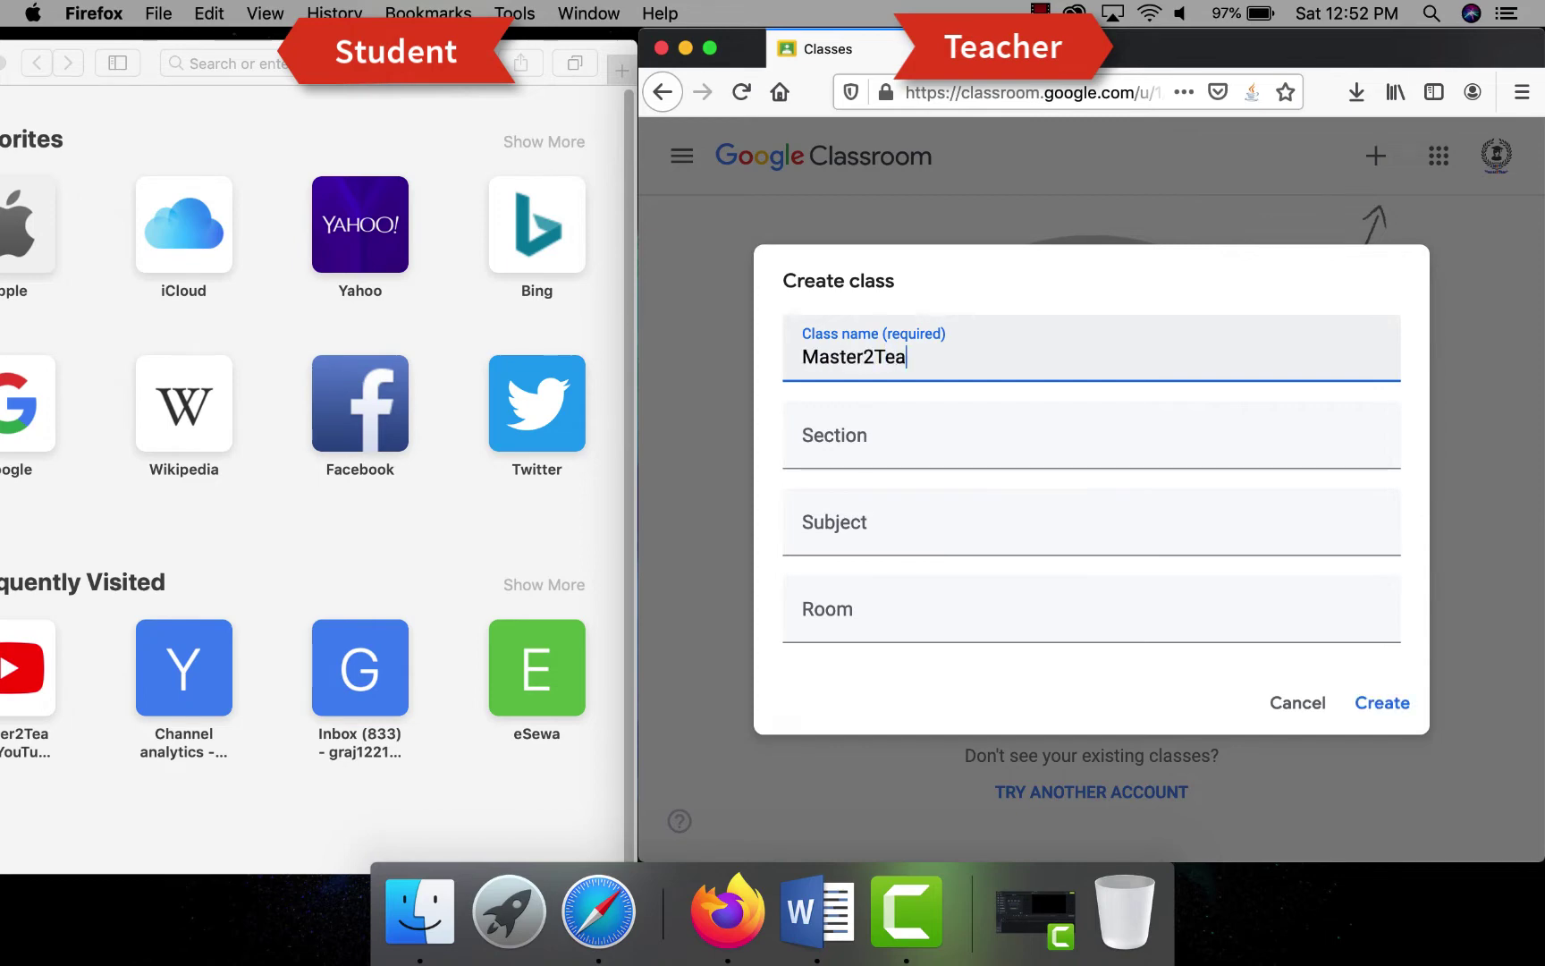
pyautogui.write('ch Online Class 1')
pyautogui.press('Tab')
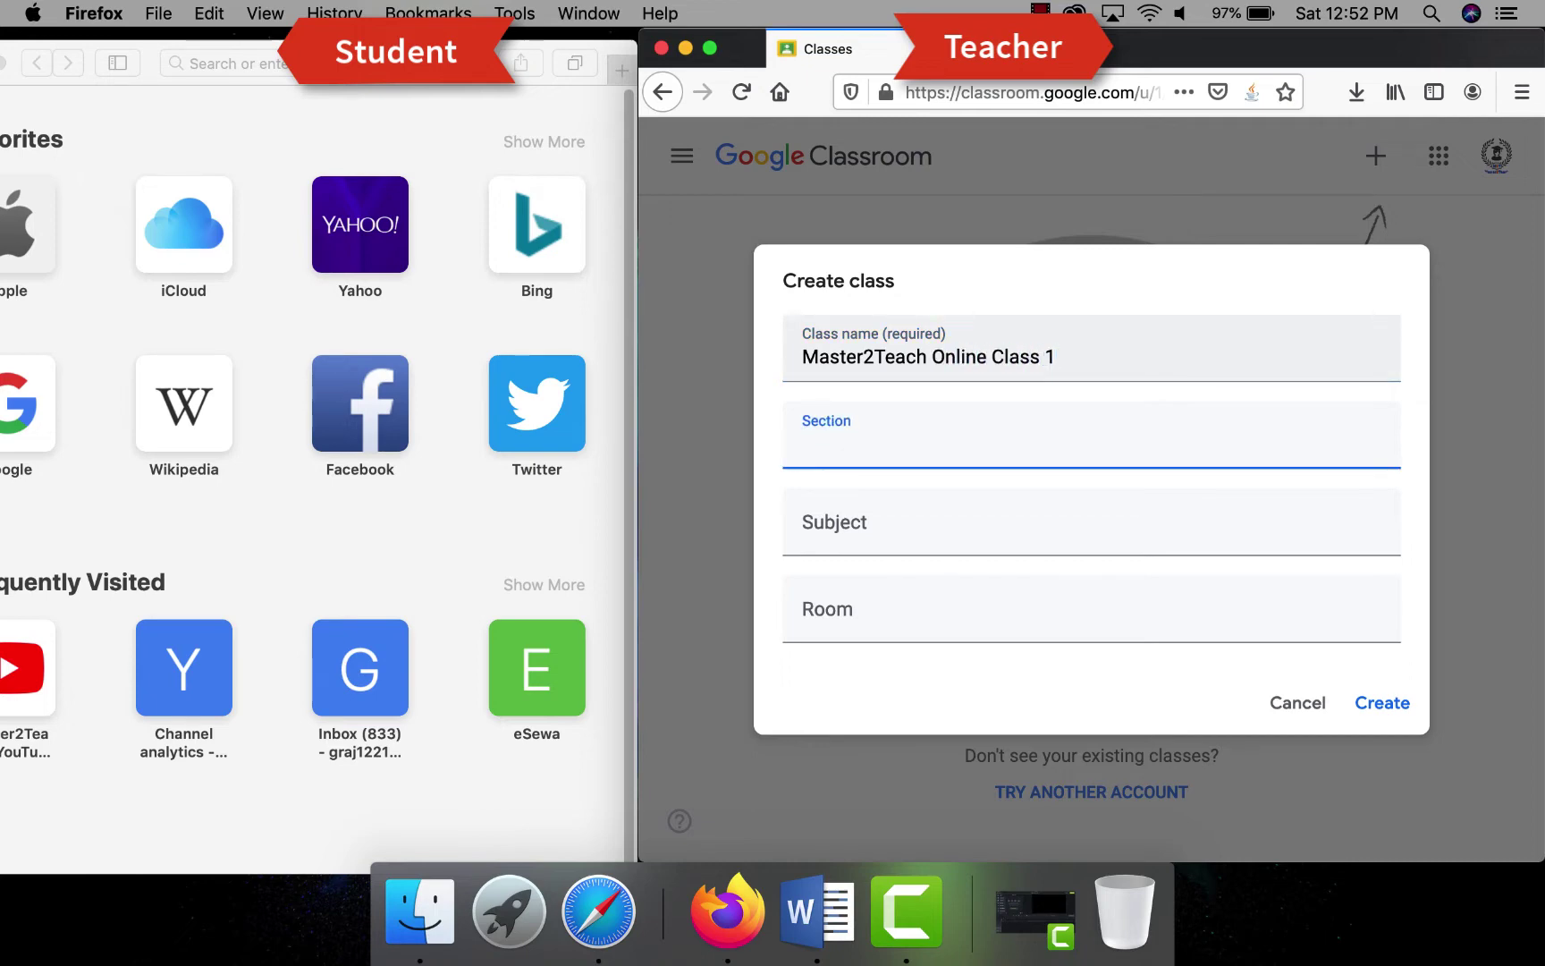
pyautogui.write('M')
pyautogui.press('Tab')
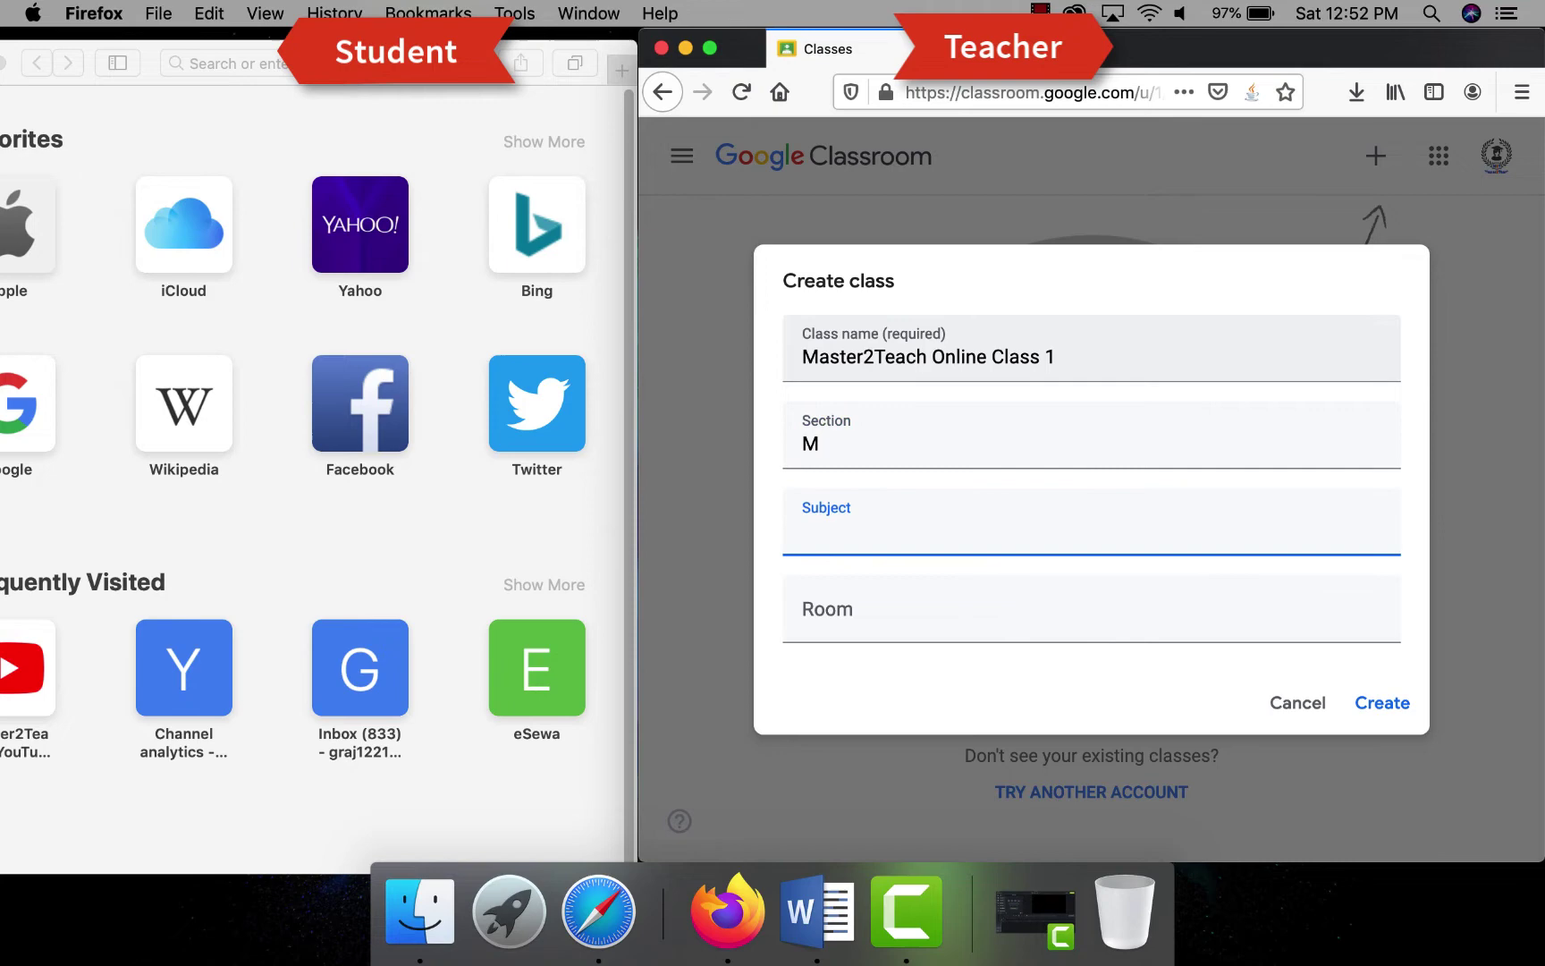
pyautogui.write('Computer Sc')
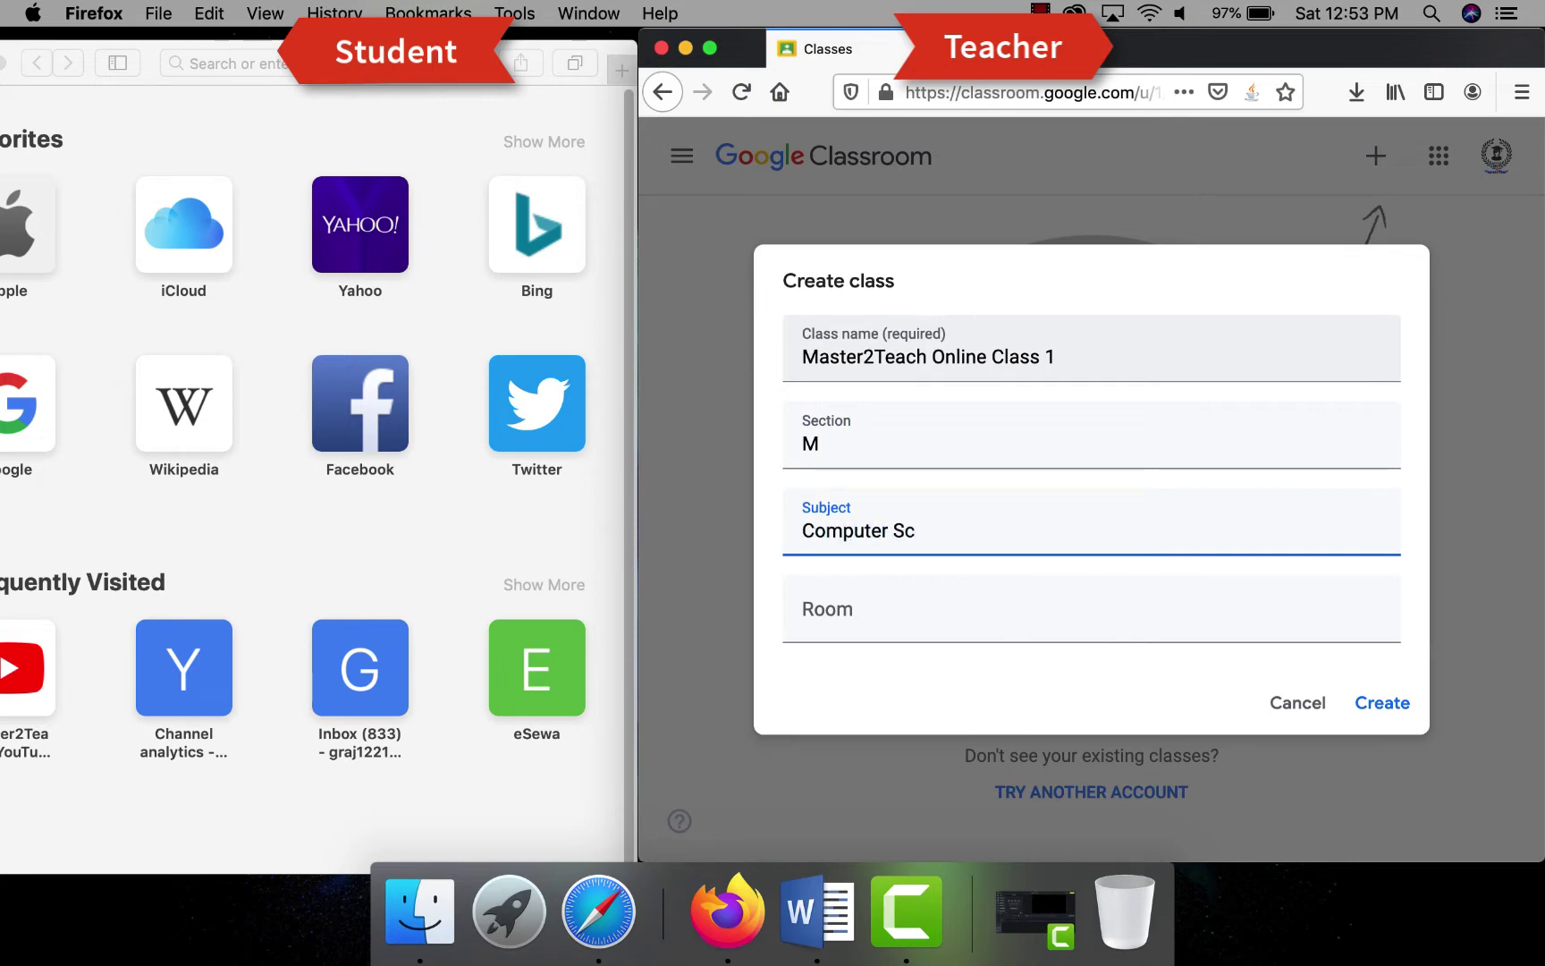
pyautogui.write('ience')
pyautogui.click(894, 617)
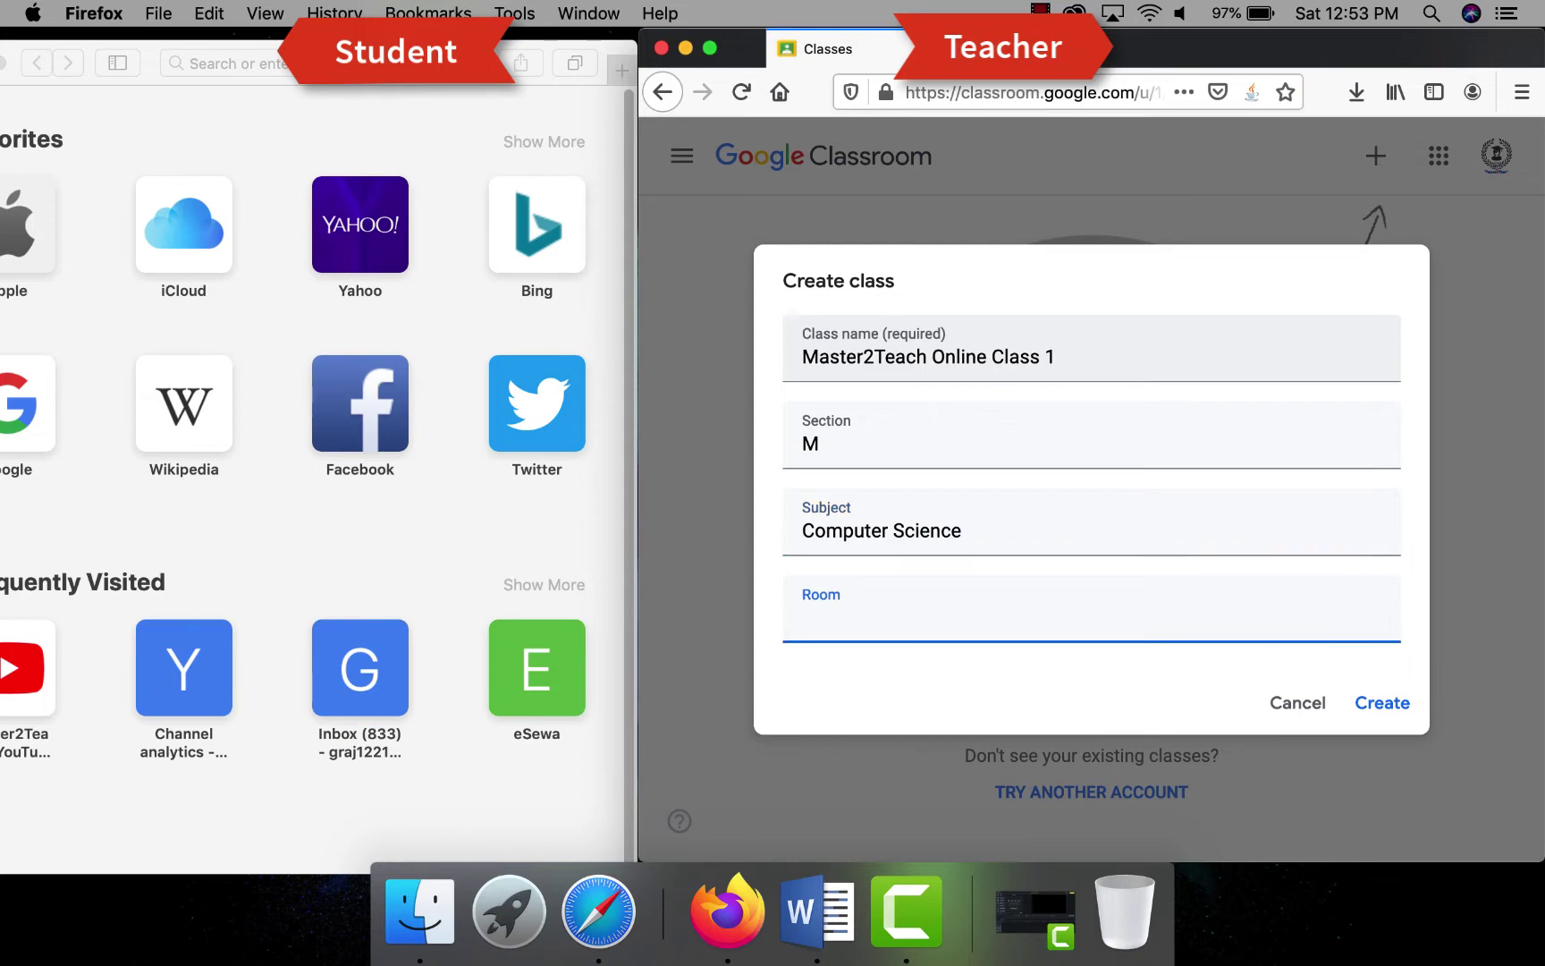
pyautogui.write('M')
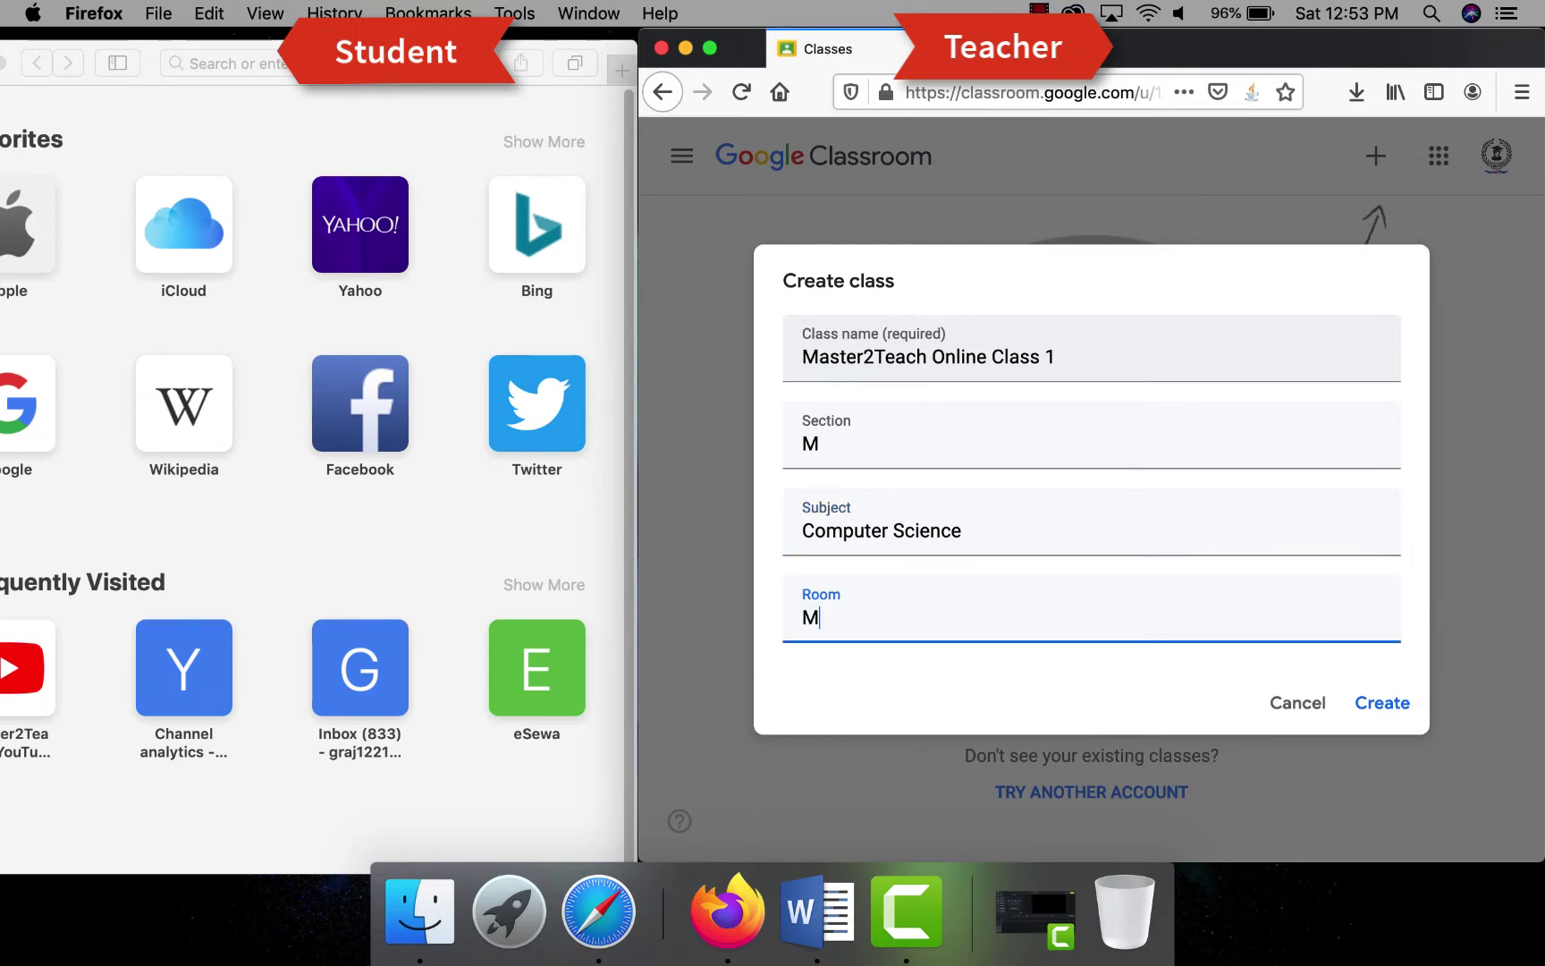
pyautogui.write('t. Everest')
pyautogui.click(1388, 706)
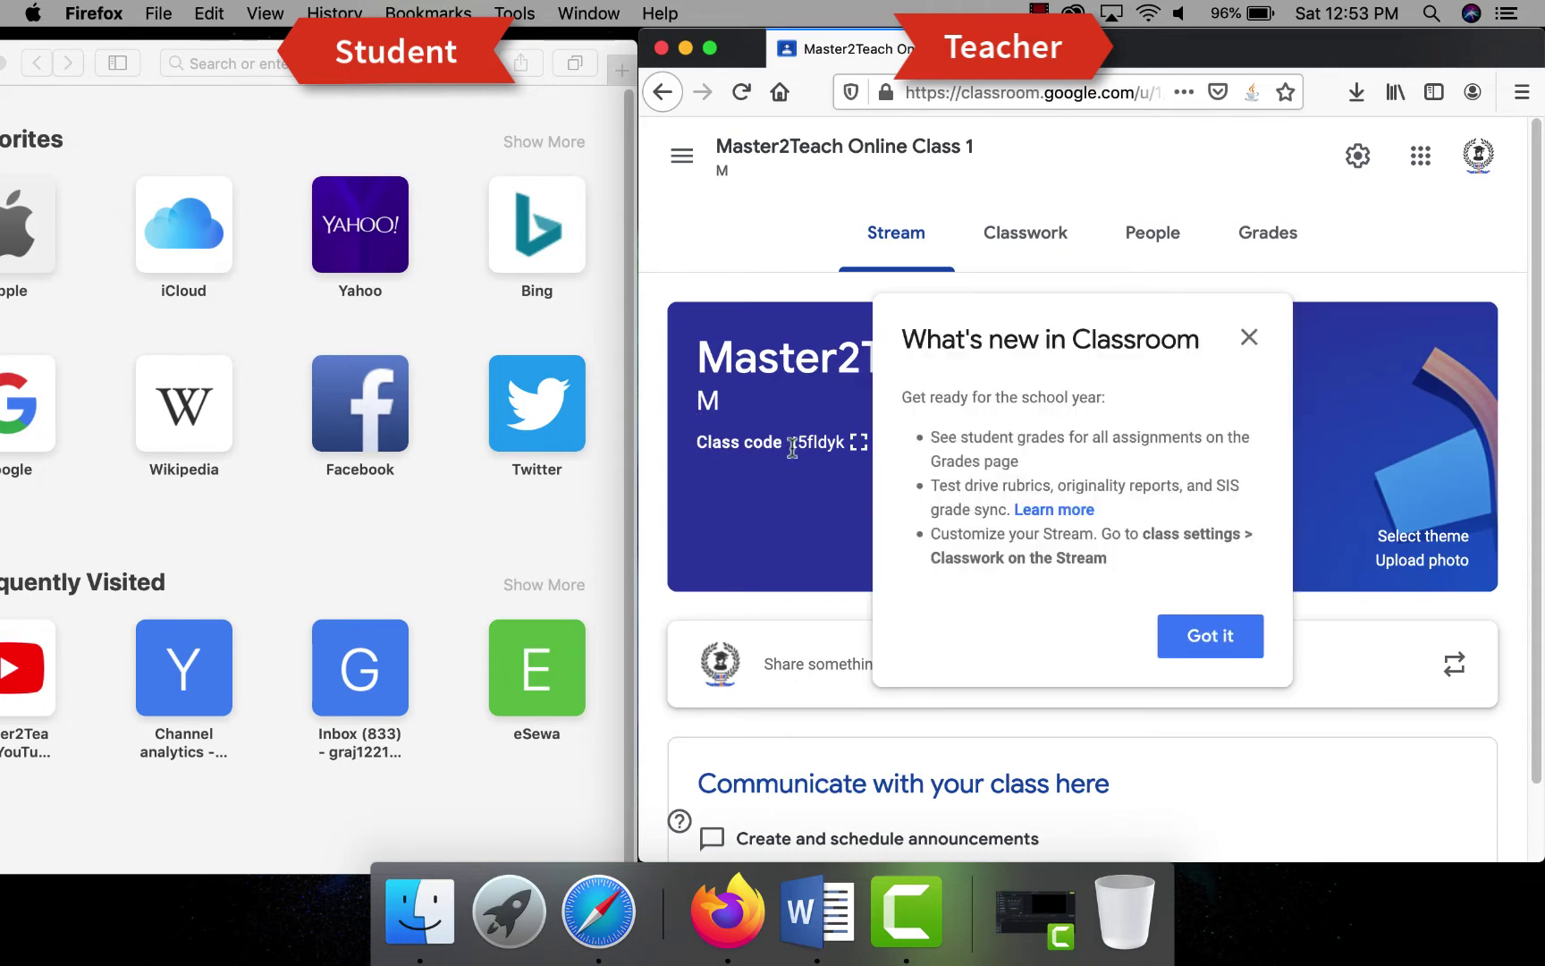
# - Dismiss the What's new popup and open the class's People tab
pyautogui.click(1207, 639)
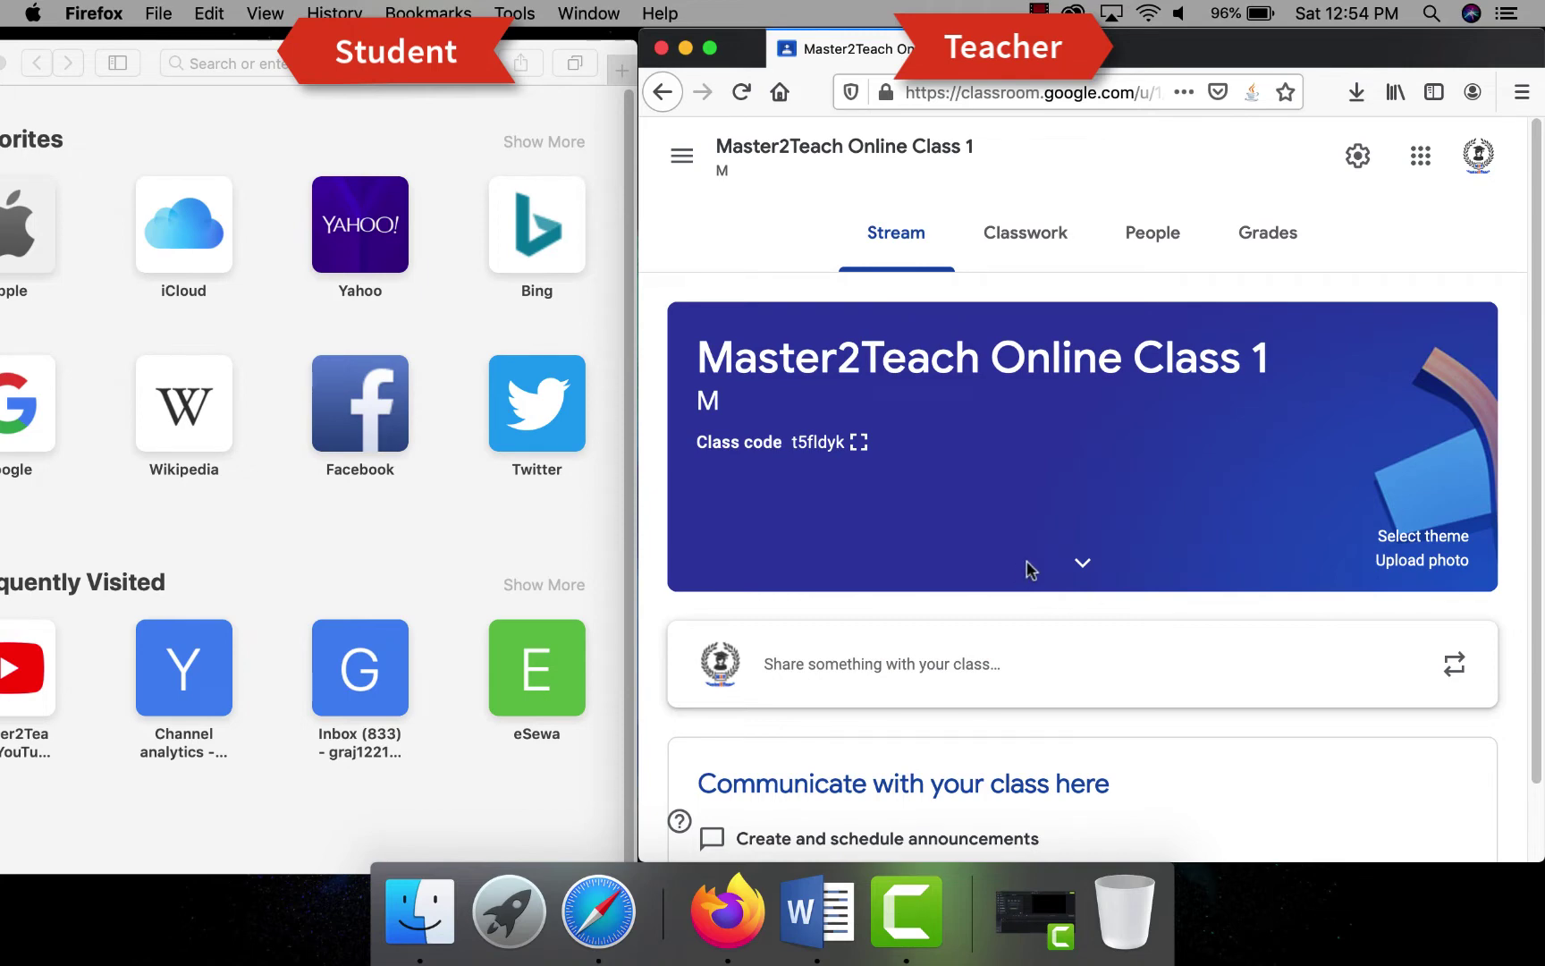
pyautogui.scroll(-3, 1028, 571)
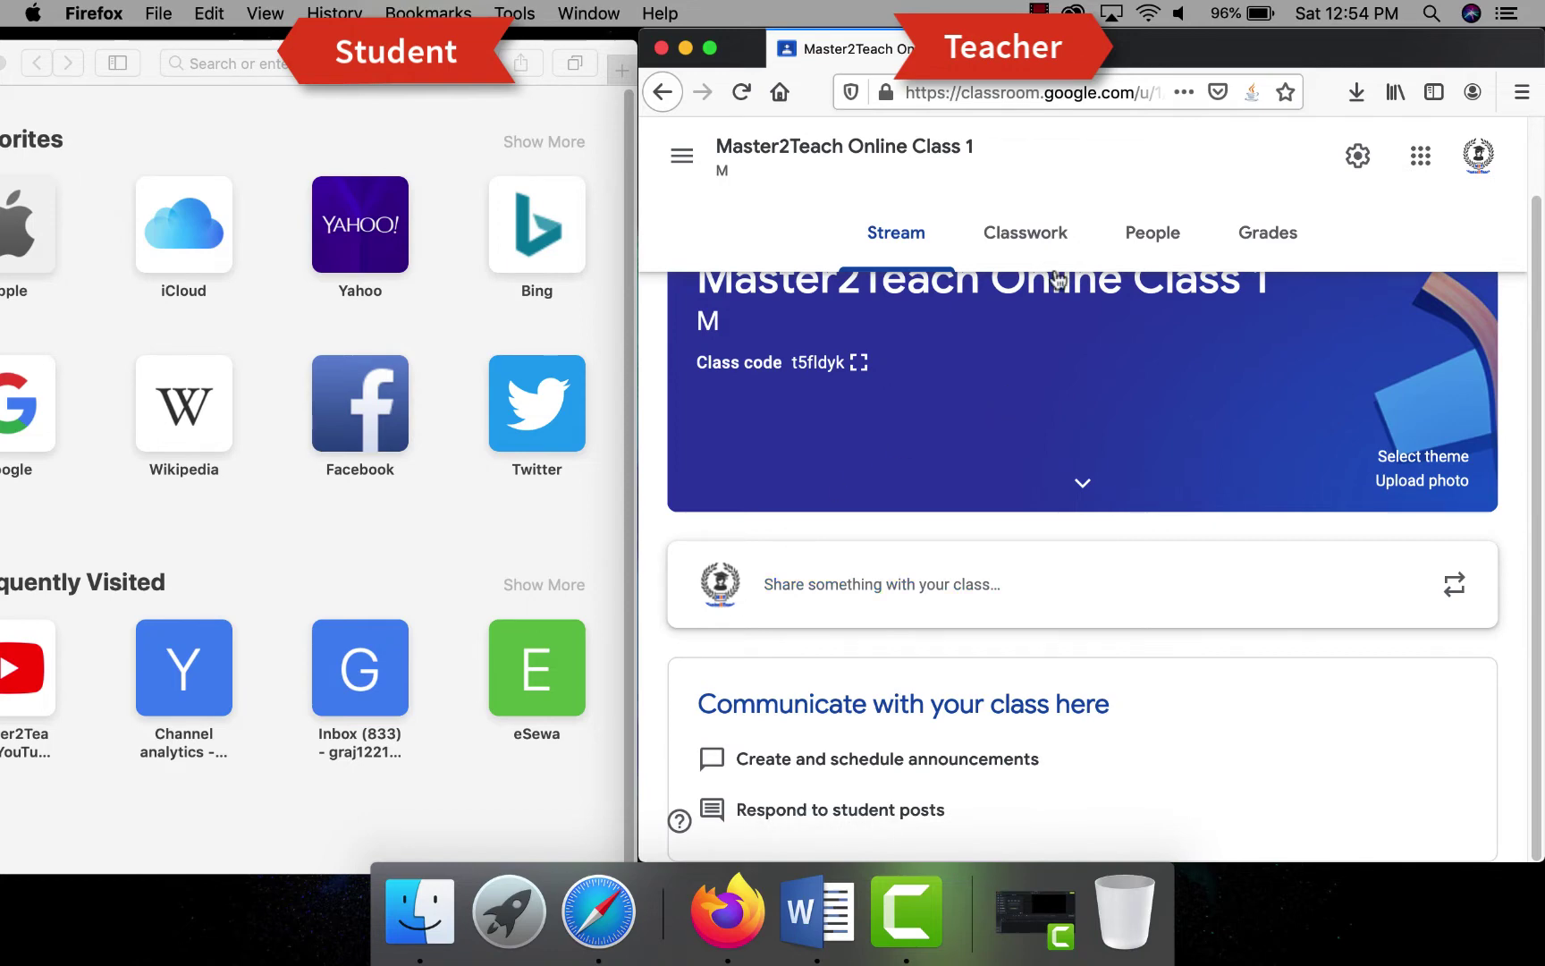
pyautogui.click(1160, 241)
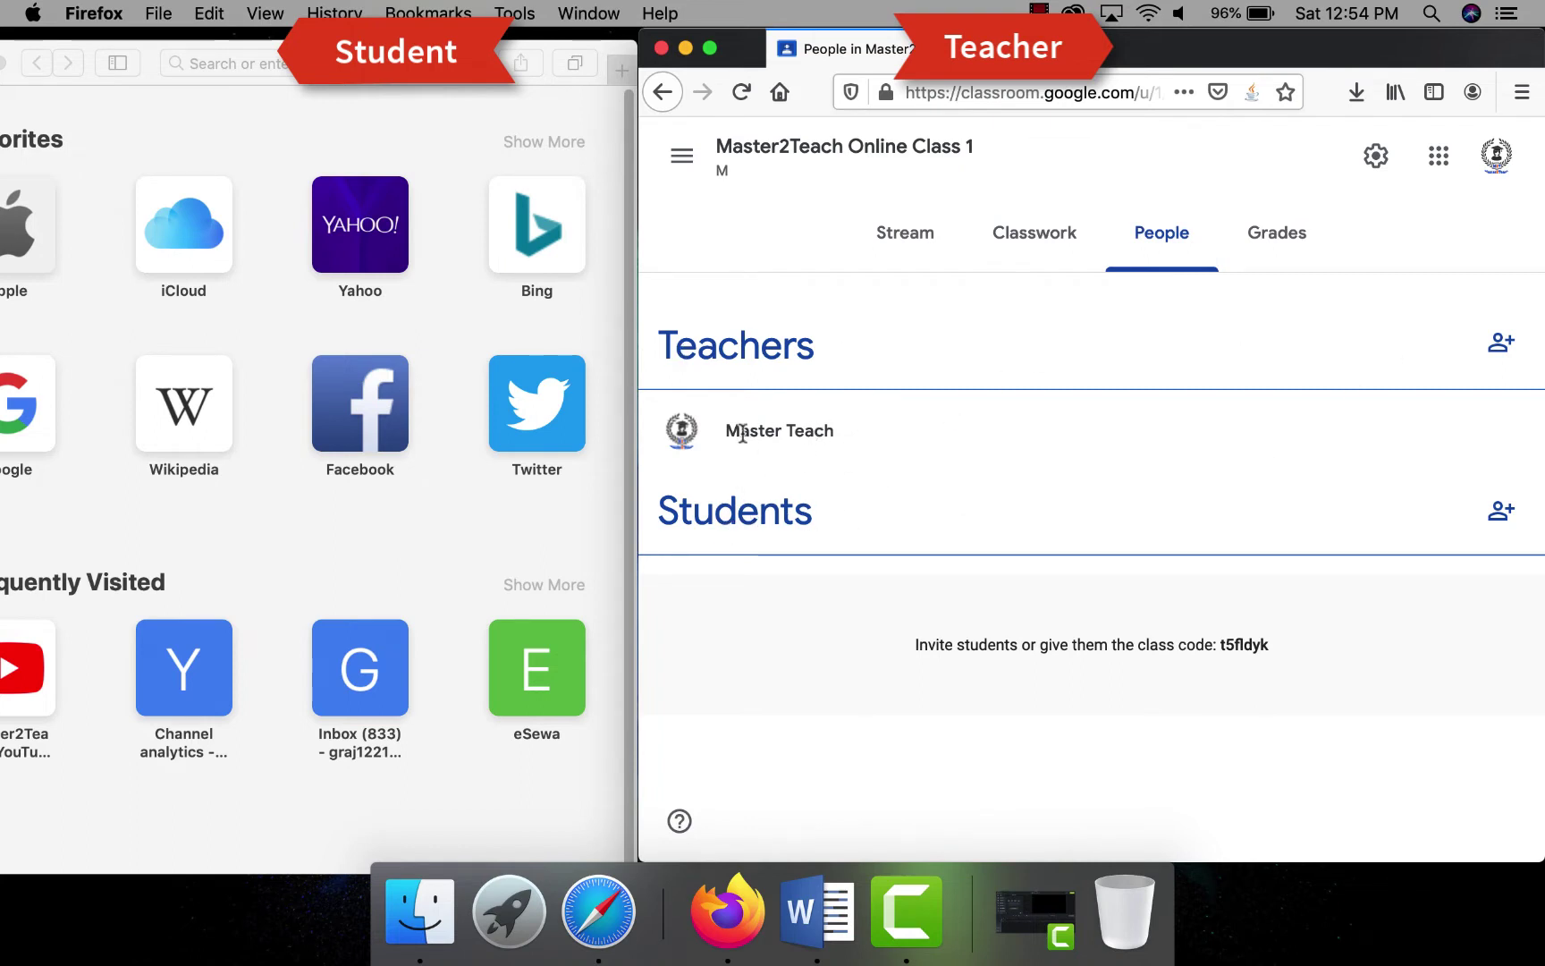
# - Invite the student's Gmail address to the class through the Invite students dialog
pyautogui.moveTo(726, 433); pyautogui.dragTo(900, 434)
pyautogui.click(1502, 510)
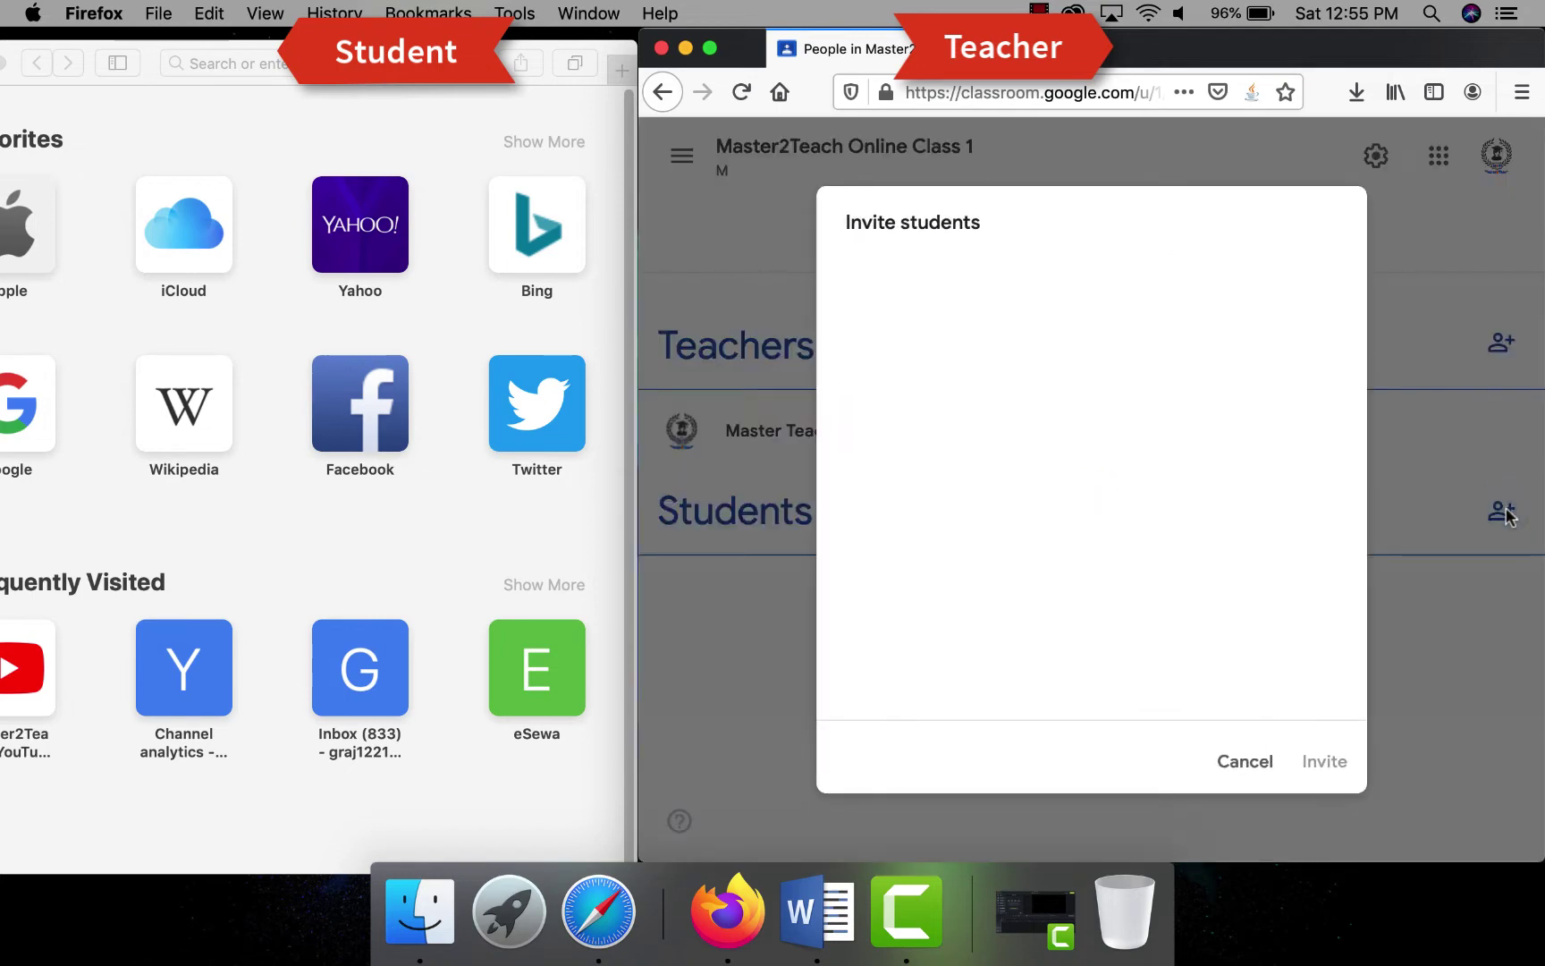
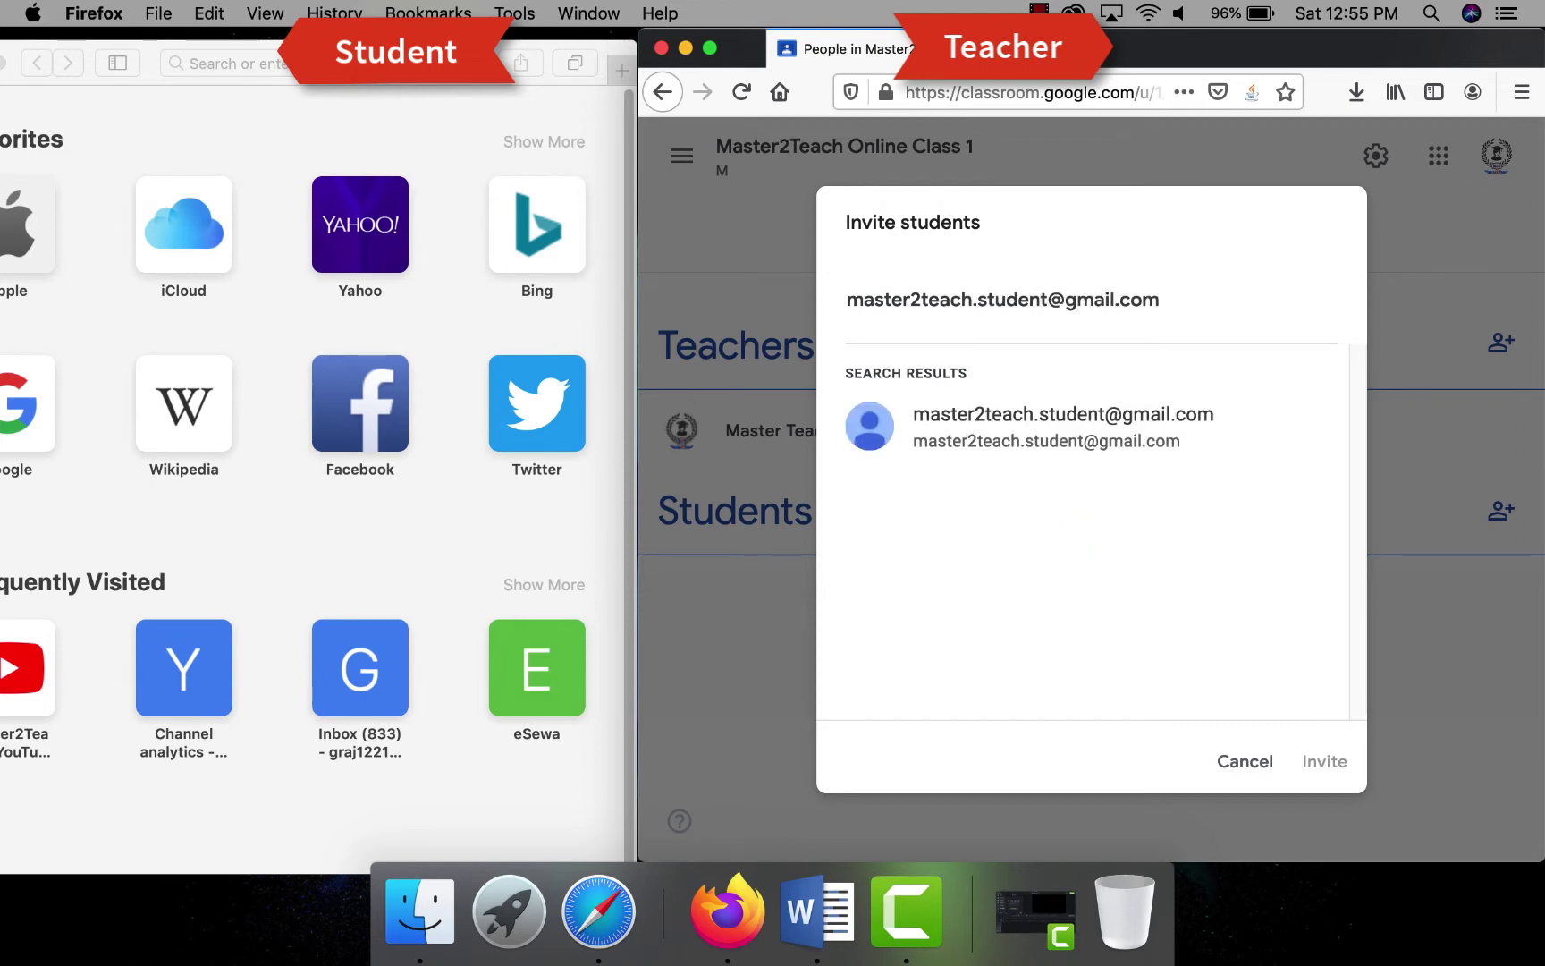
pyautogui.click(1001, 428)
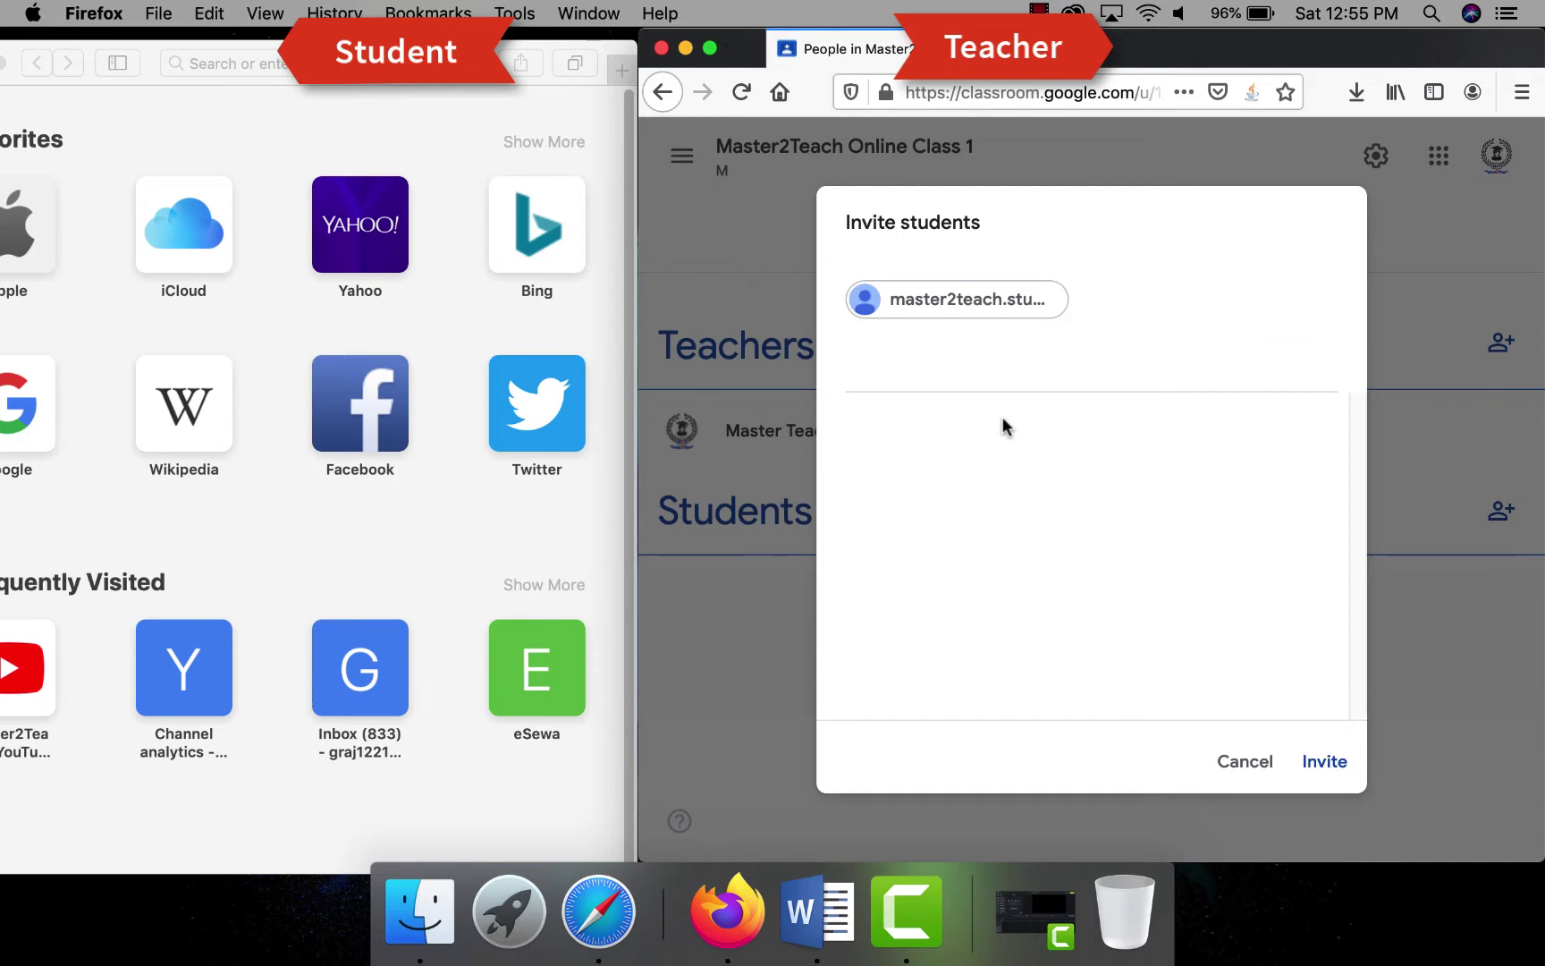
pyautogui.click(1318, 767)
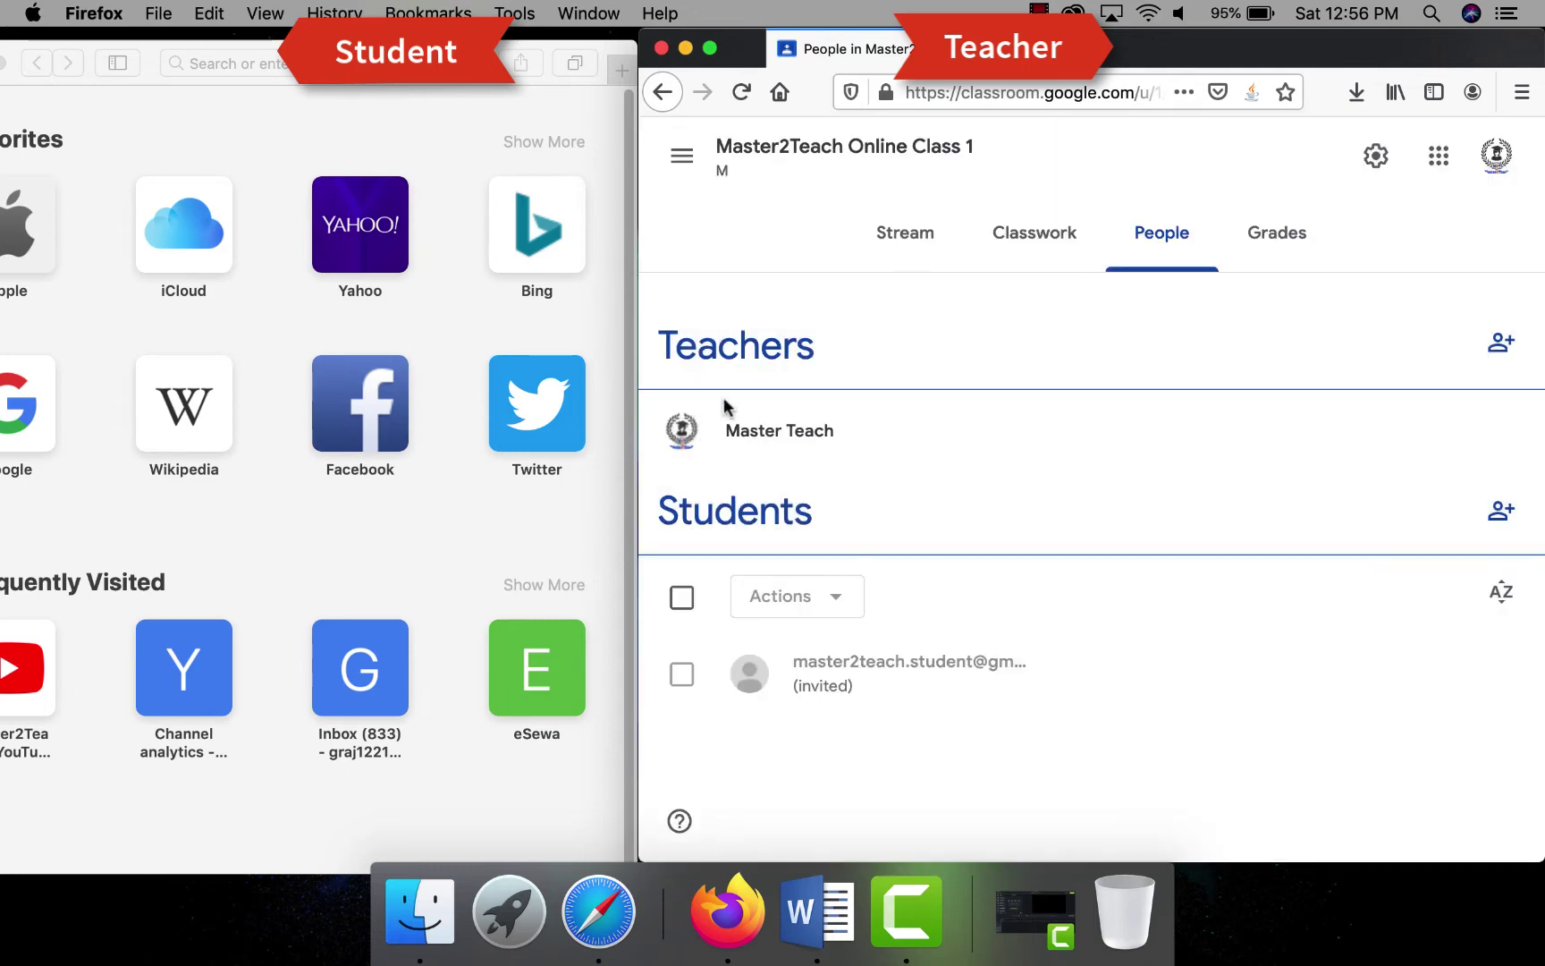
# - Display the Stream's class code full screen, then bring the student's Safari window forward
pyautogui.click(888, 231)
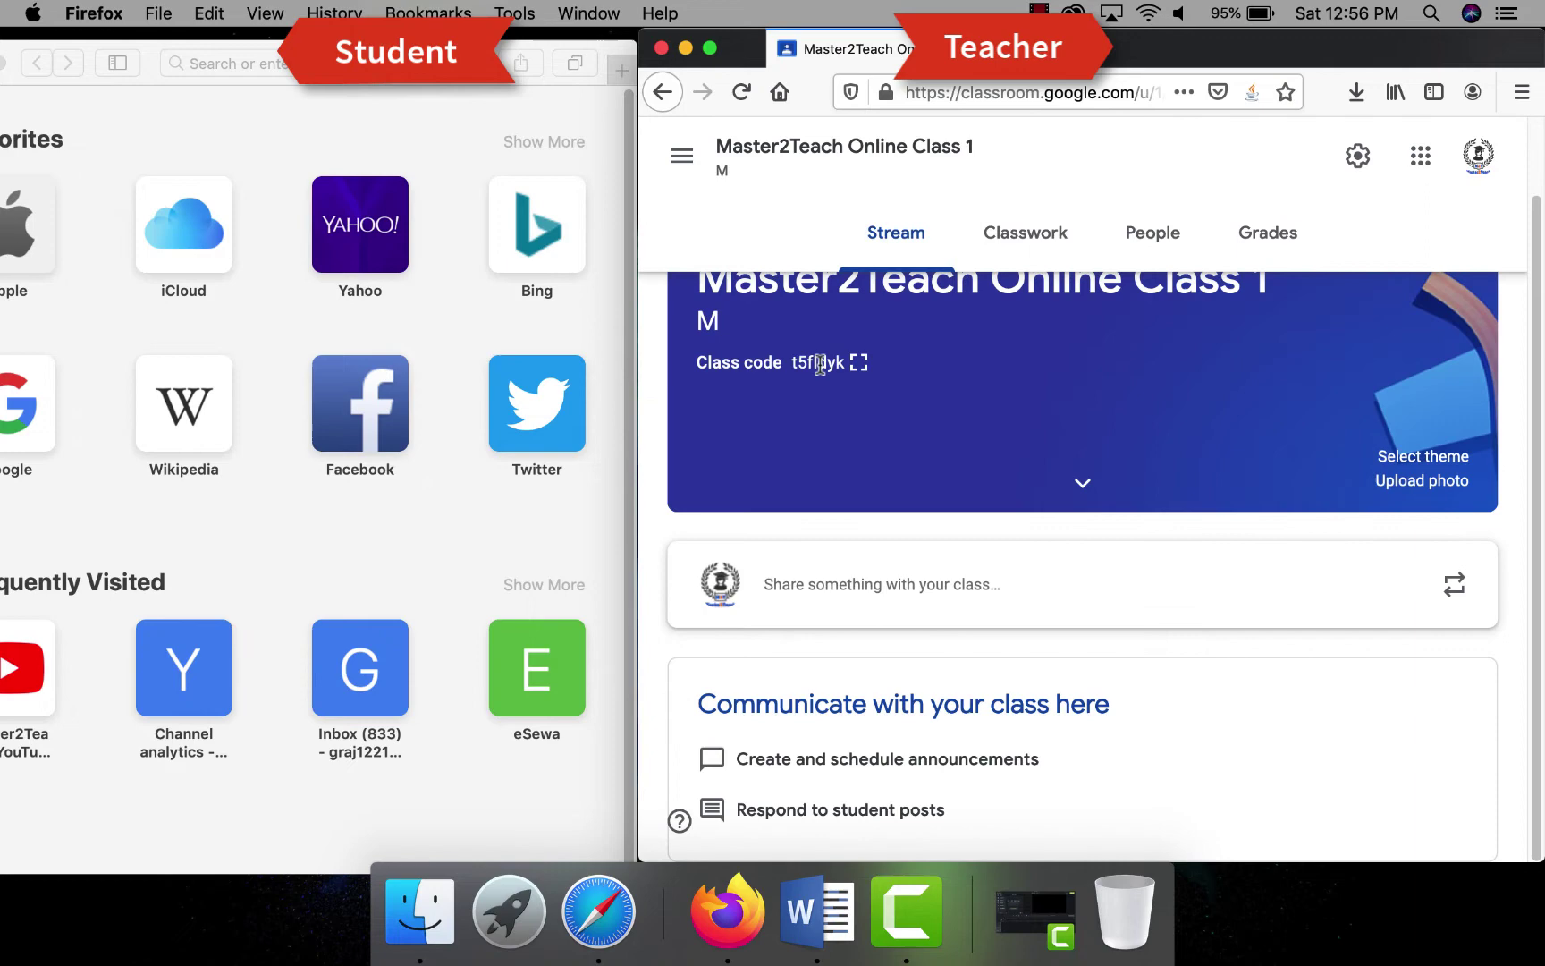
pyautogui.moveTo(791, 362); pyautogui.dragTo(838, 365)
pyautogui.click(860, 364)
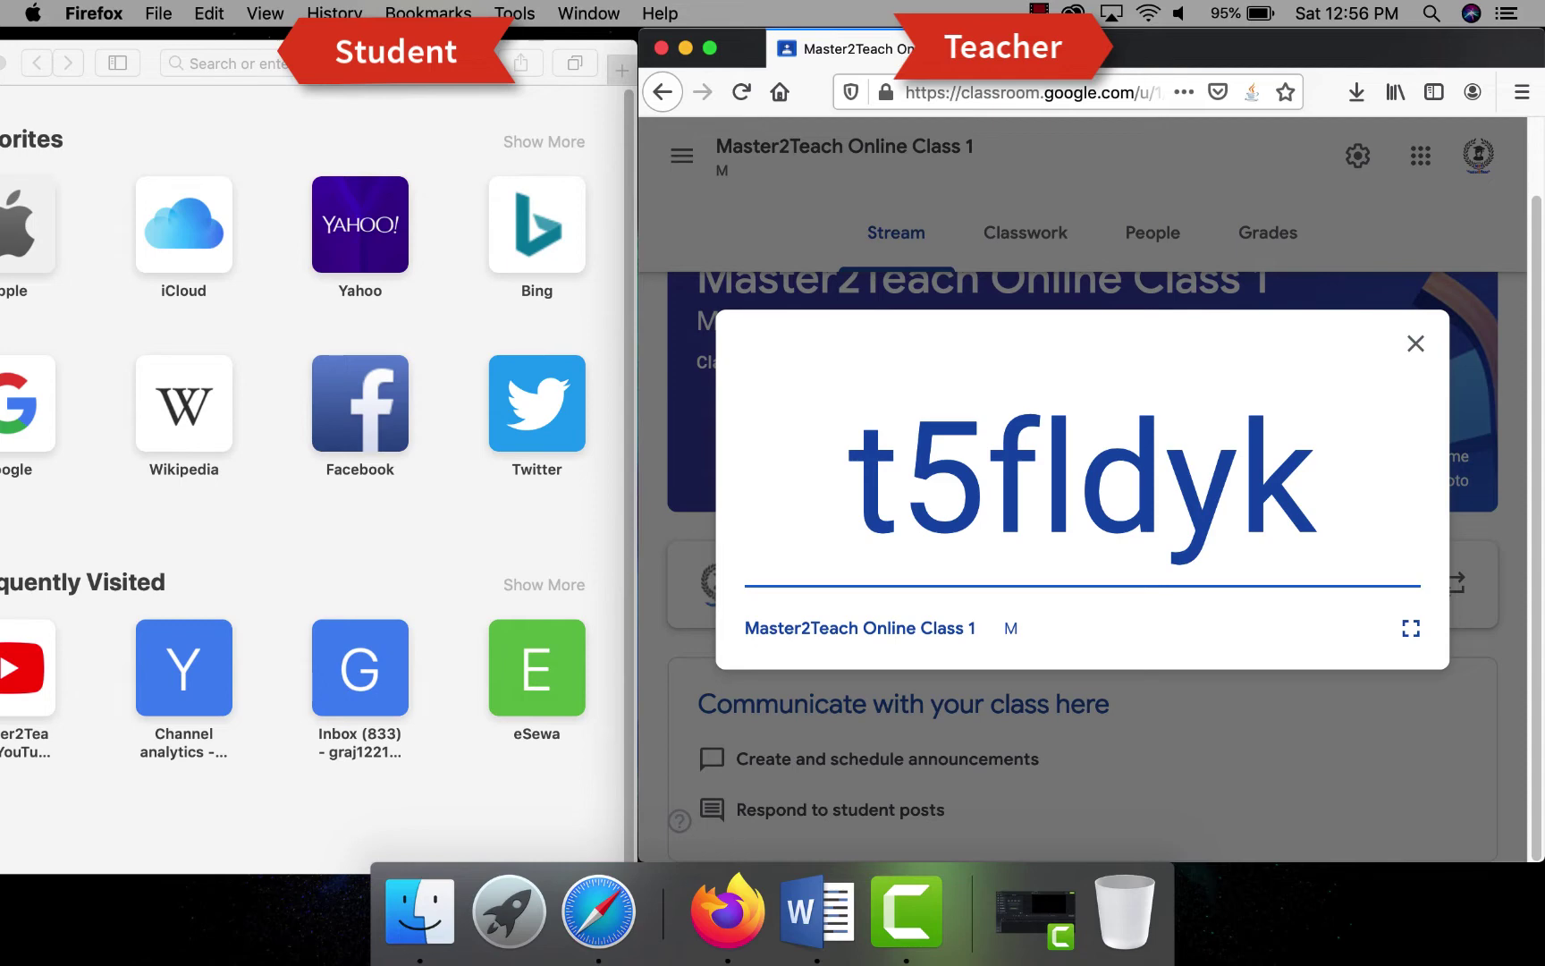
pyautogui.click(282, 65)
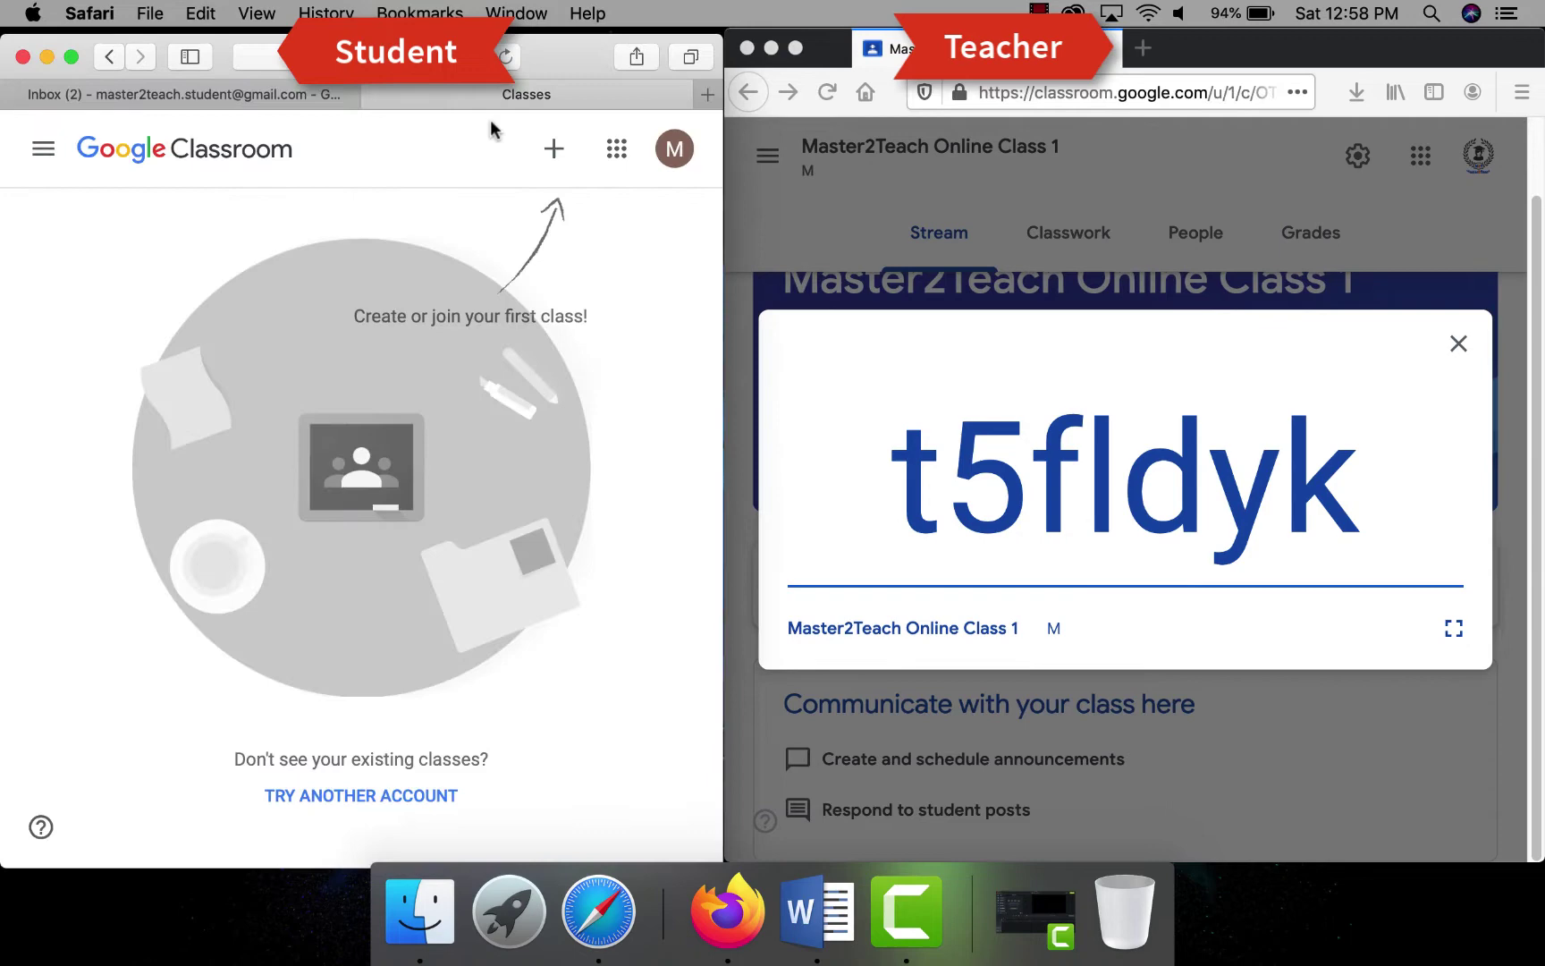
# - Open the Join class dialog in the student's Safari Classroom window
pyautogui.click(216, 89)
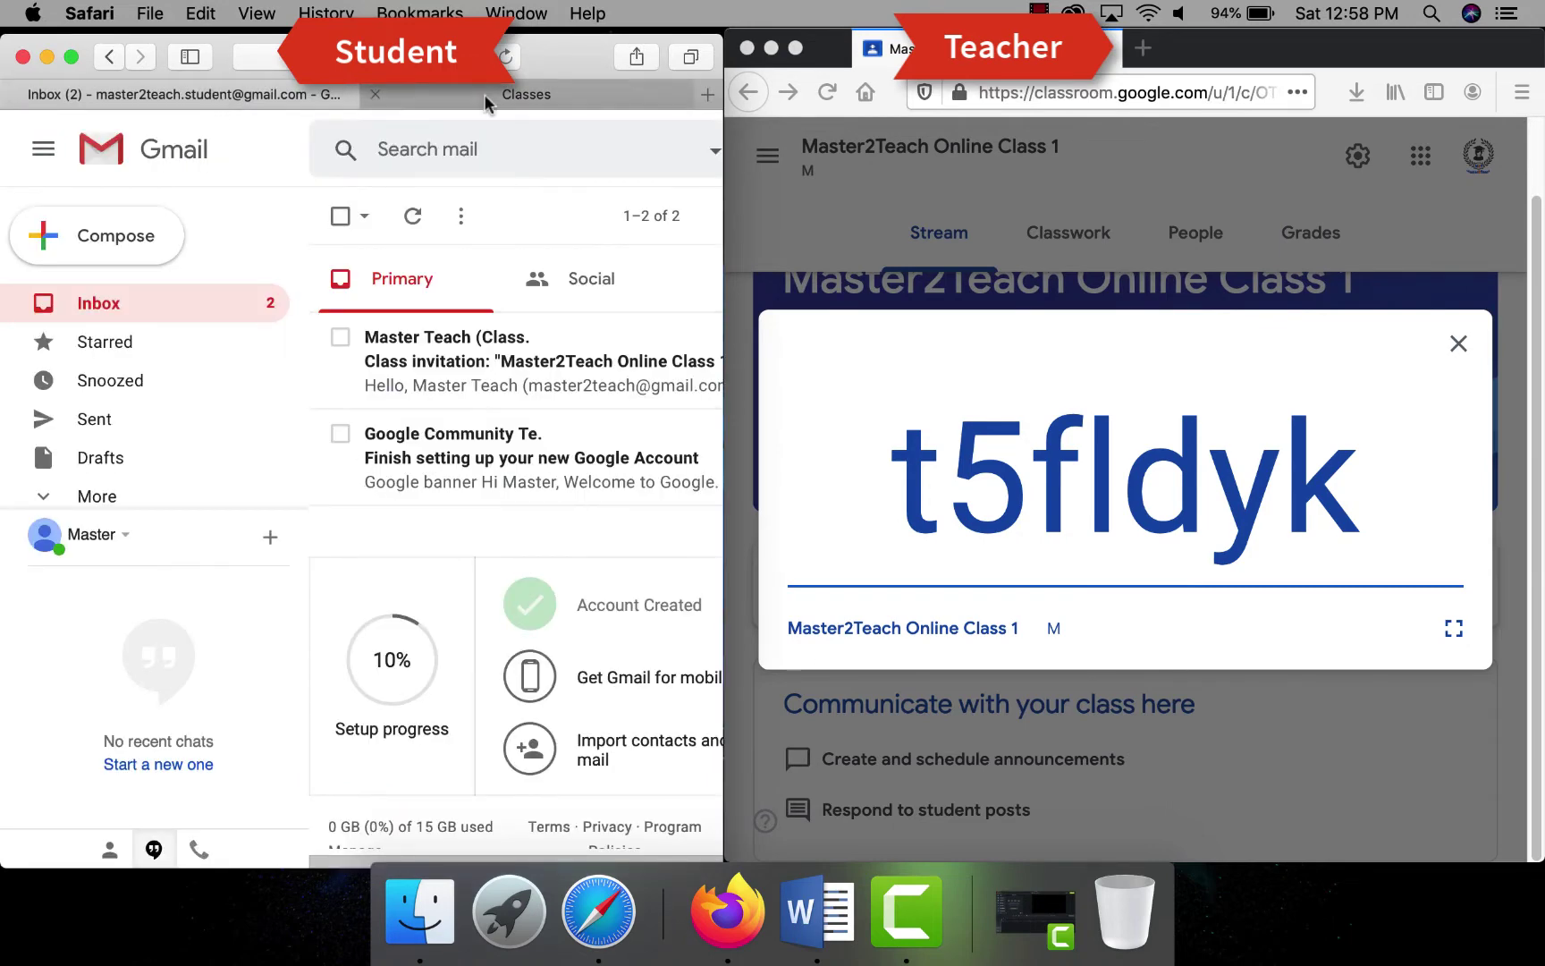
pyautogui.click(526, 94)
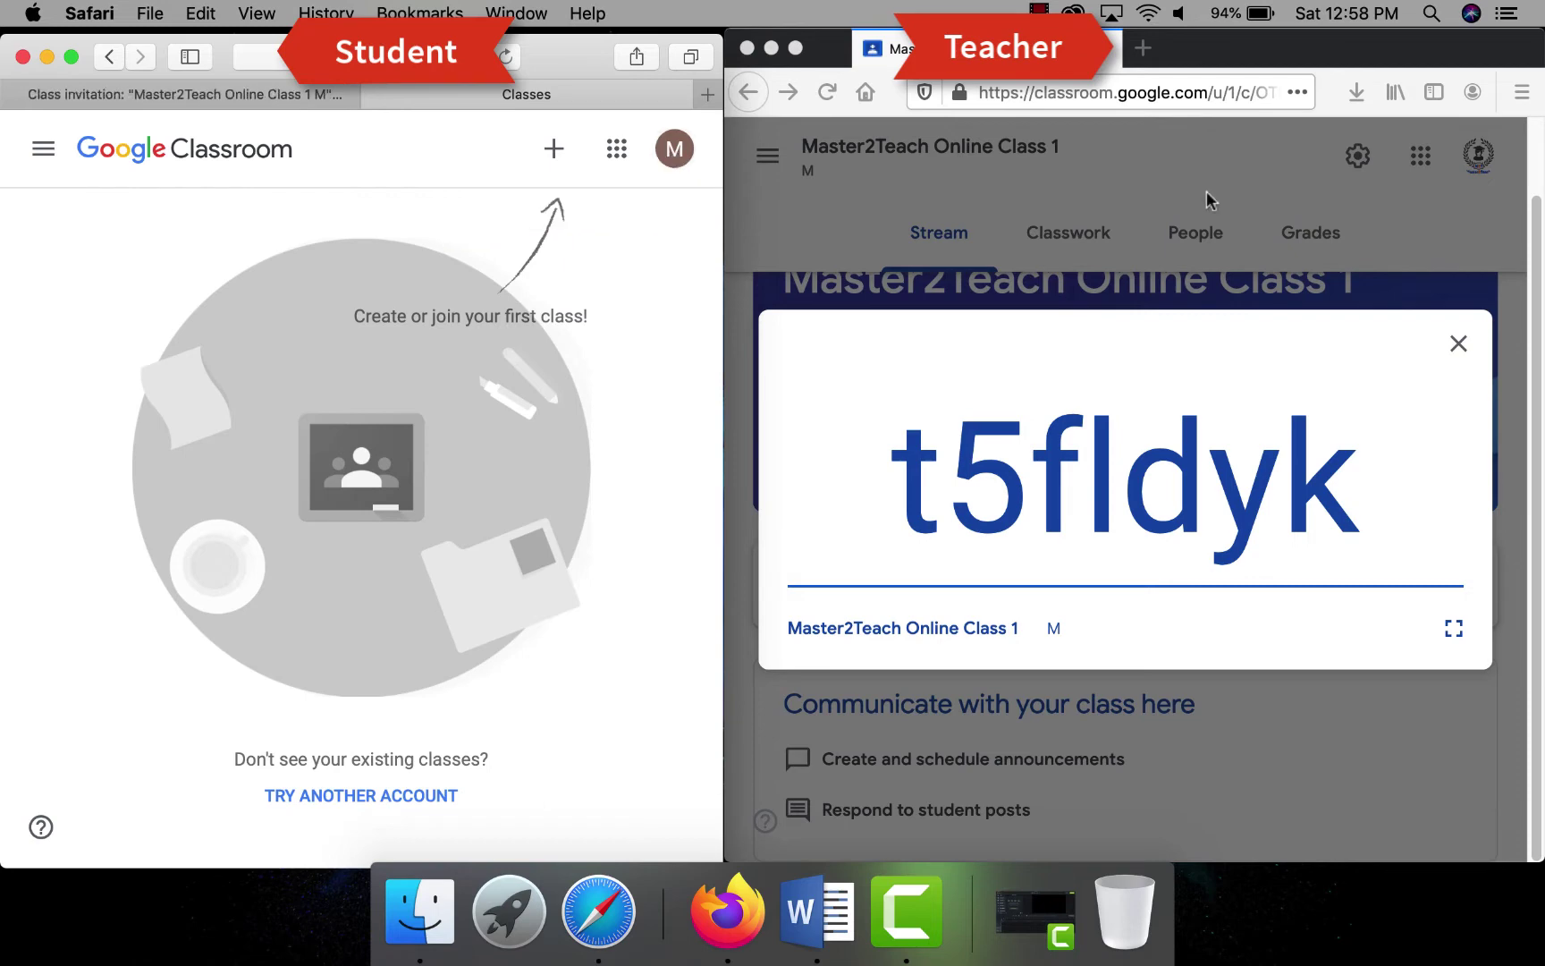
pyautogui.click(913, 478)
pyautogui.moveTo(894, 478); pyautogui.dragTo(1359, 482)
pyautogui.click(554, 150)
pyautogui.click(554, 151)
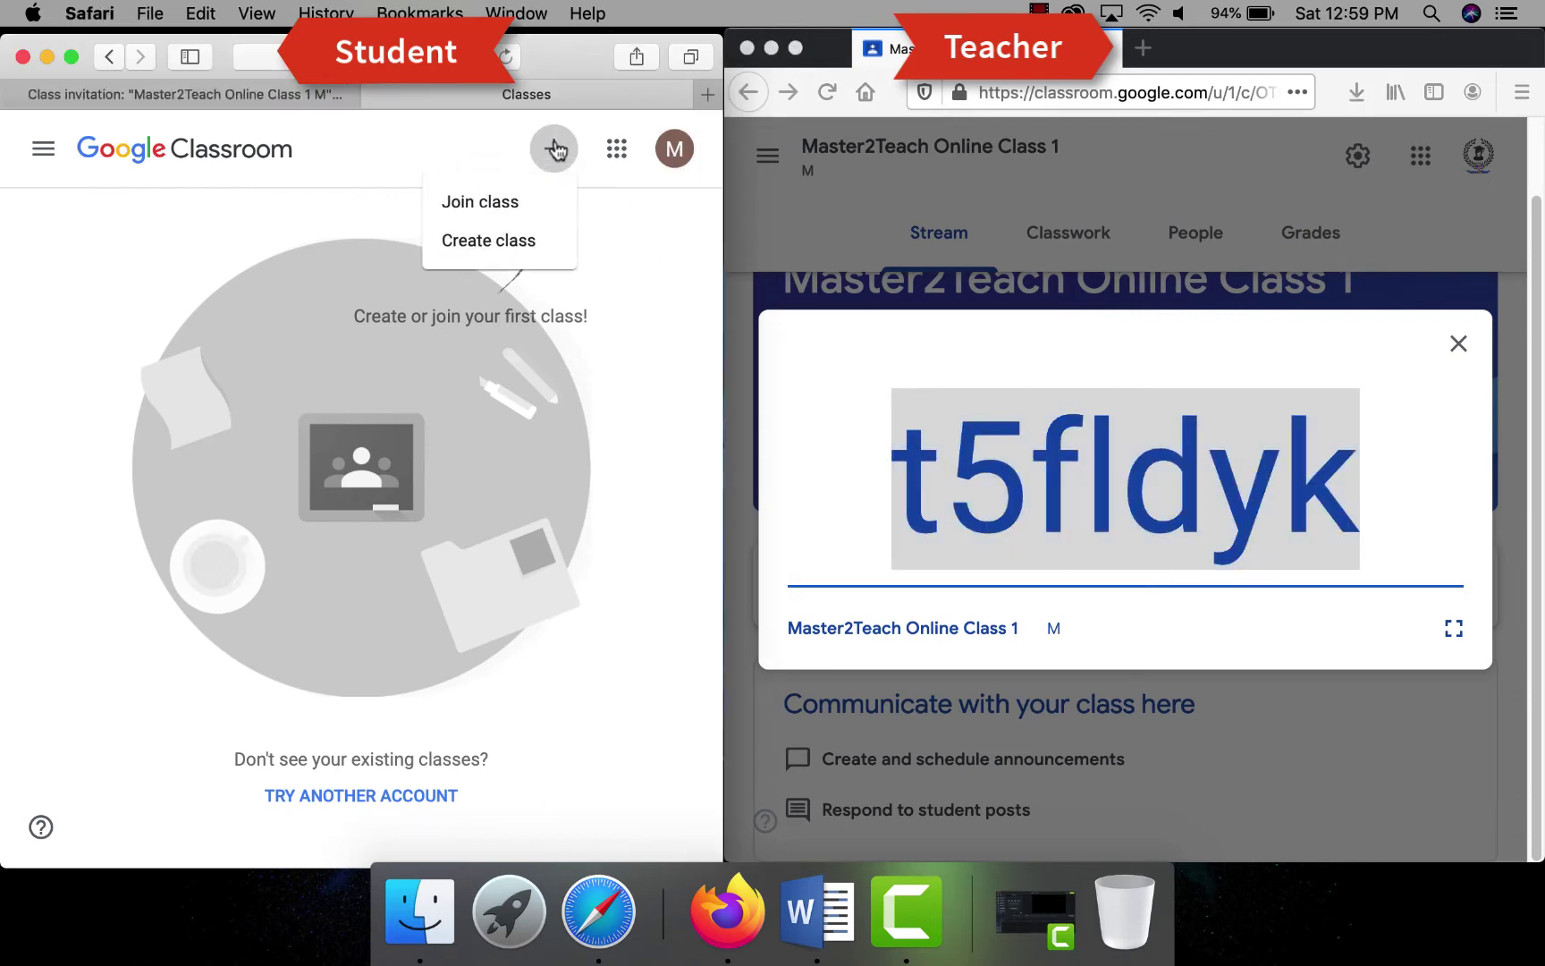
pyautogui.click(487, 201)
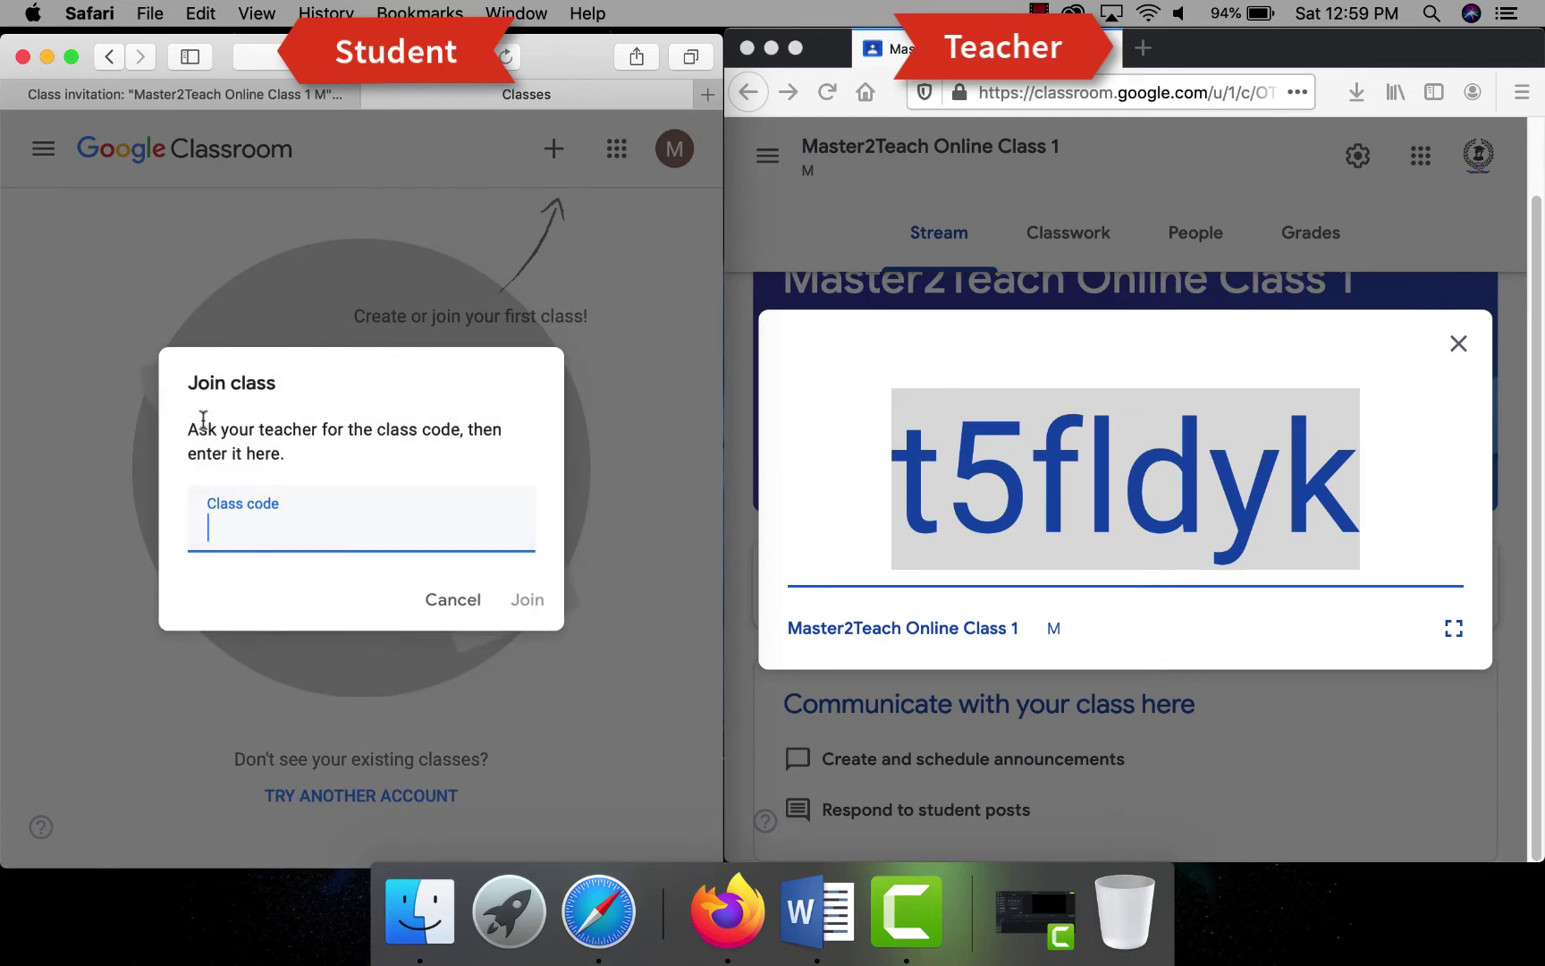
pyautogui.click(857, 489)
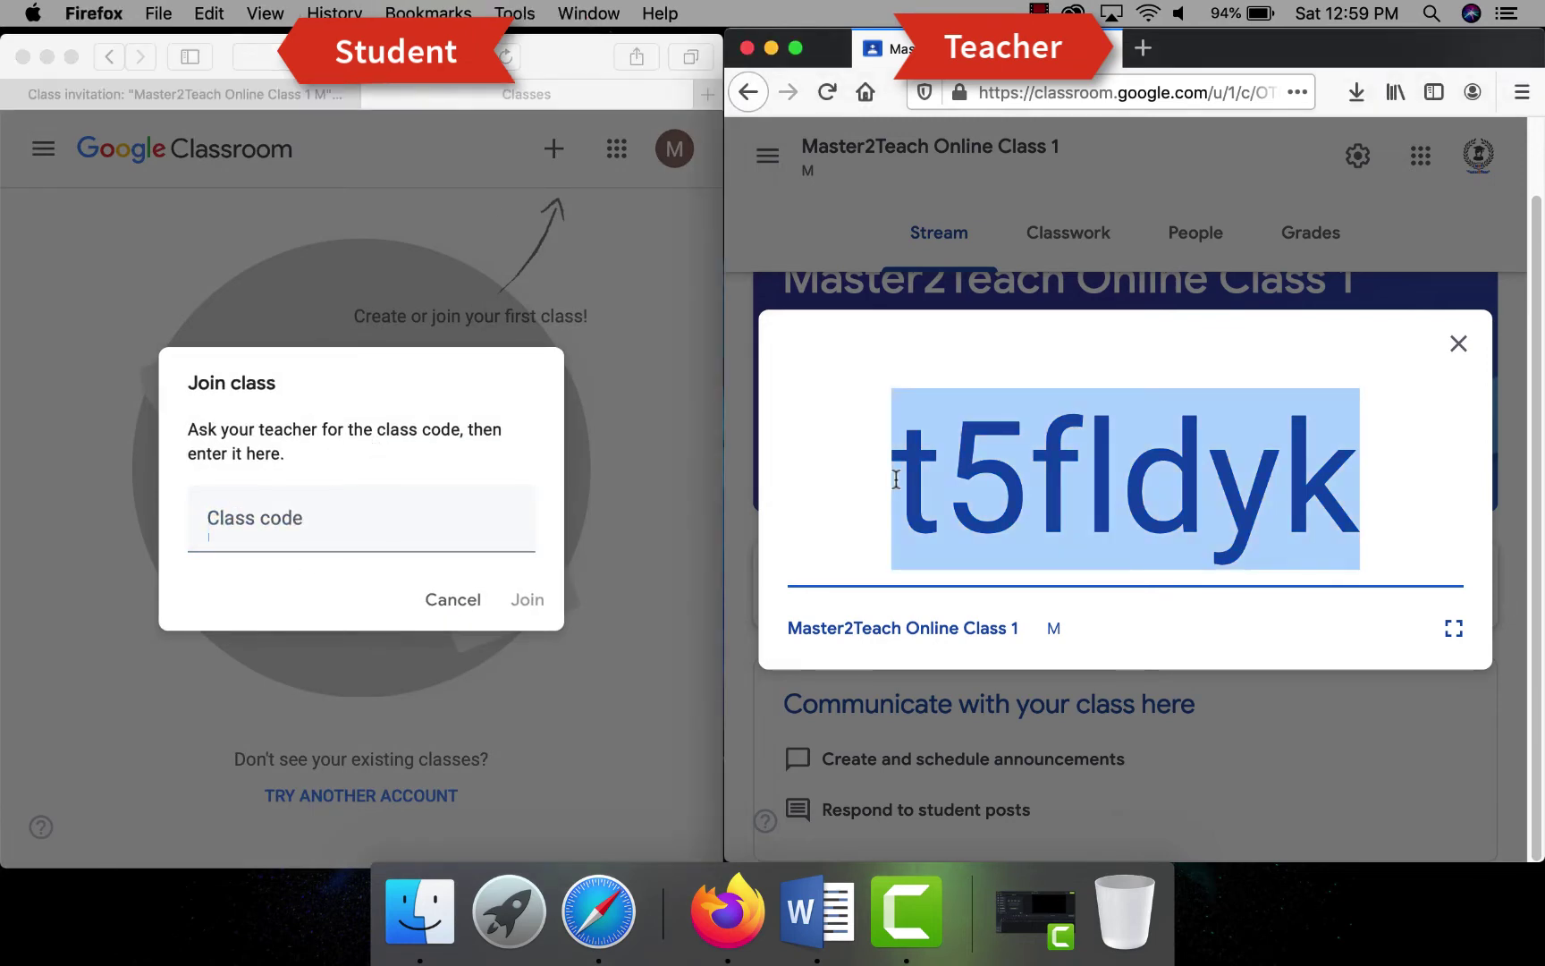
pyautogui.press('super+c')
pyautogui.click(304, 528)
pyautogui.press('super+v')
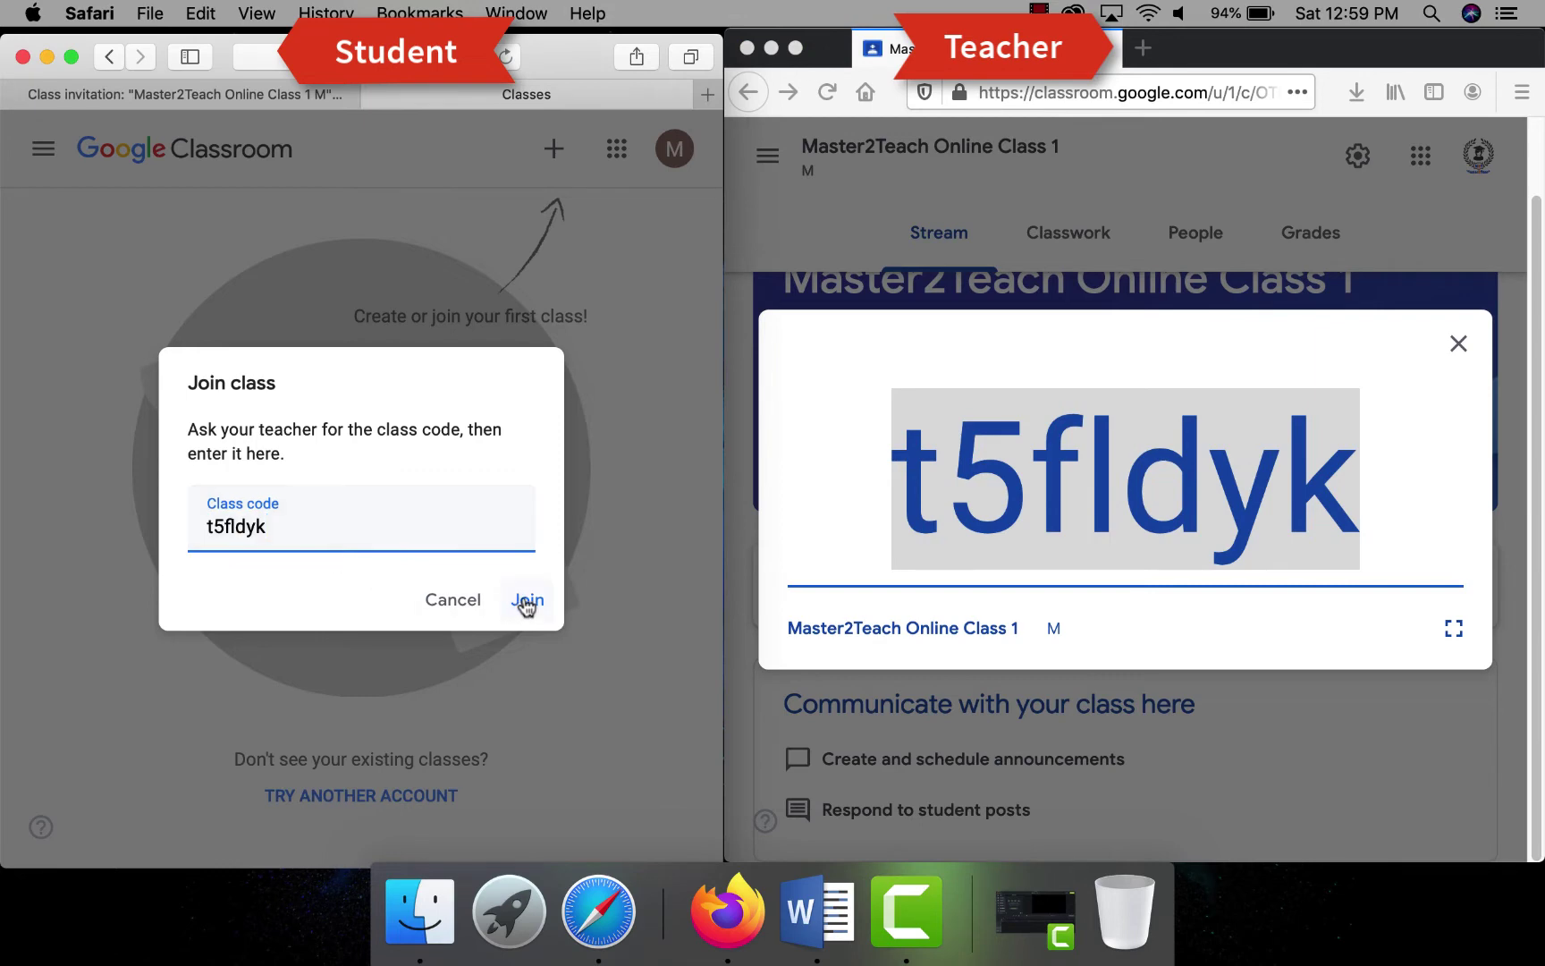
pyautogui.click(525, 601)
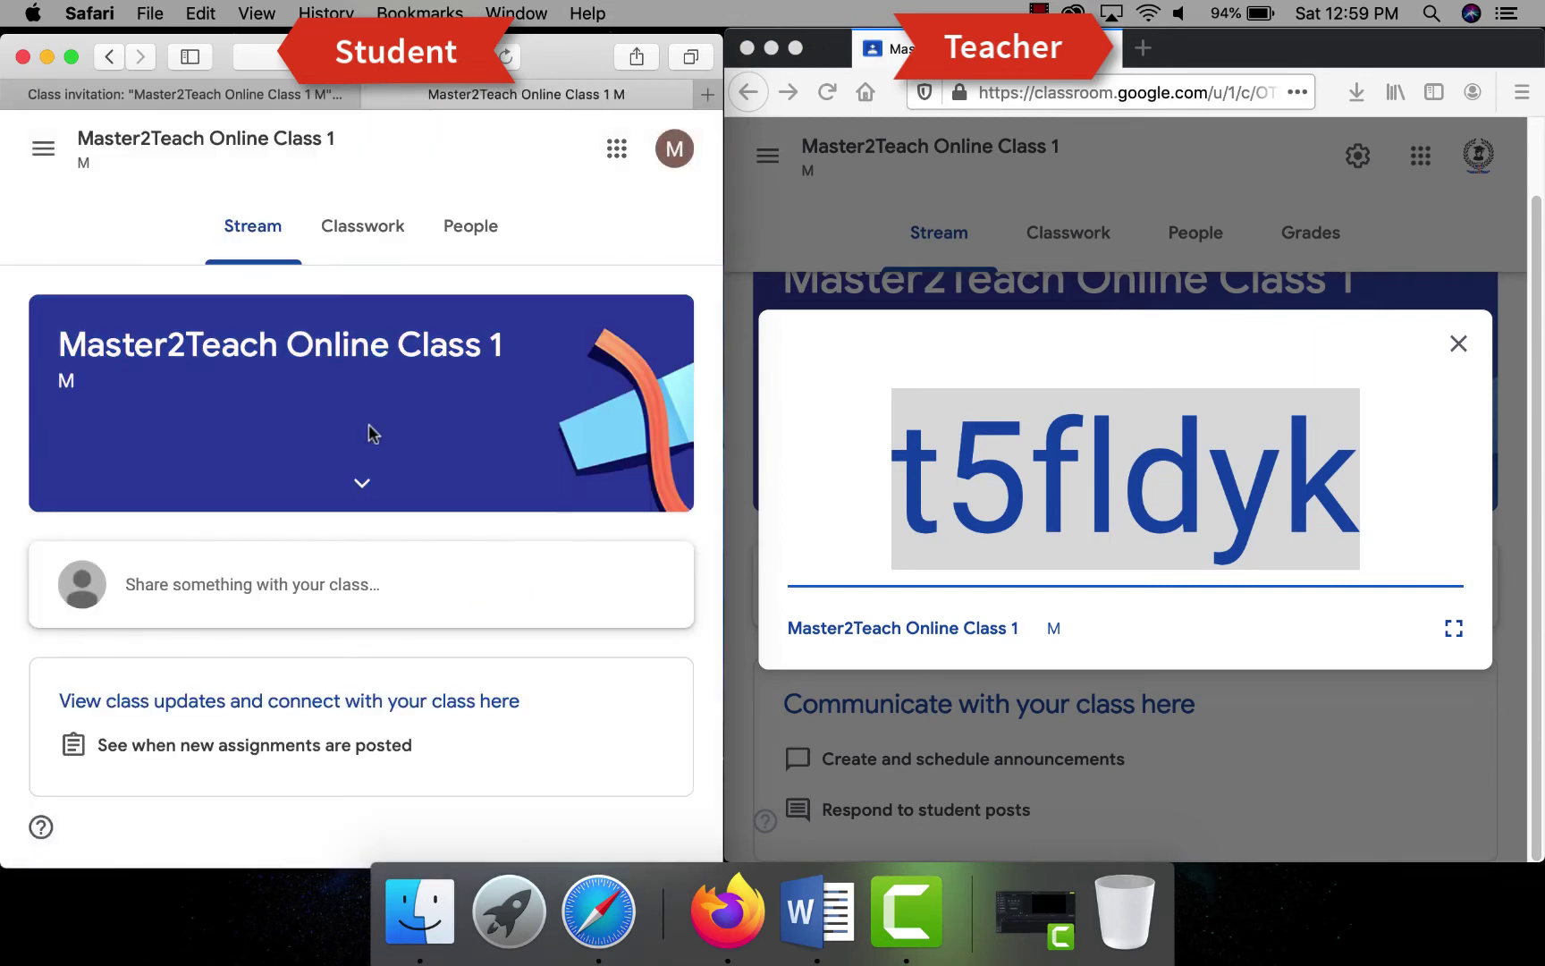
# - Dismiss the student's tip, close the enlarged code, confirm the student in People, and return to Stream
pyautogui.click(517, 809)
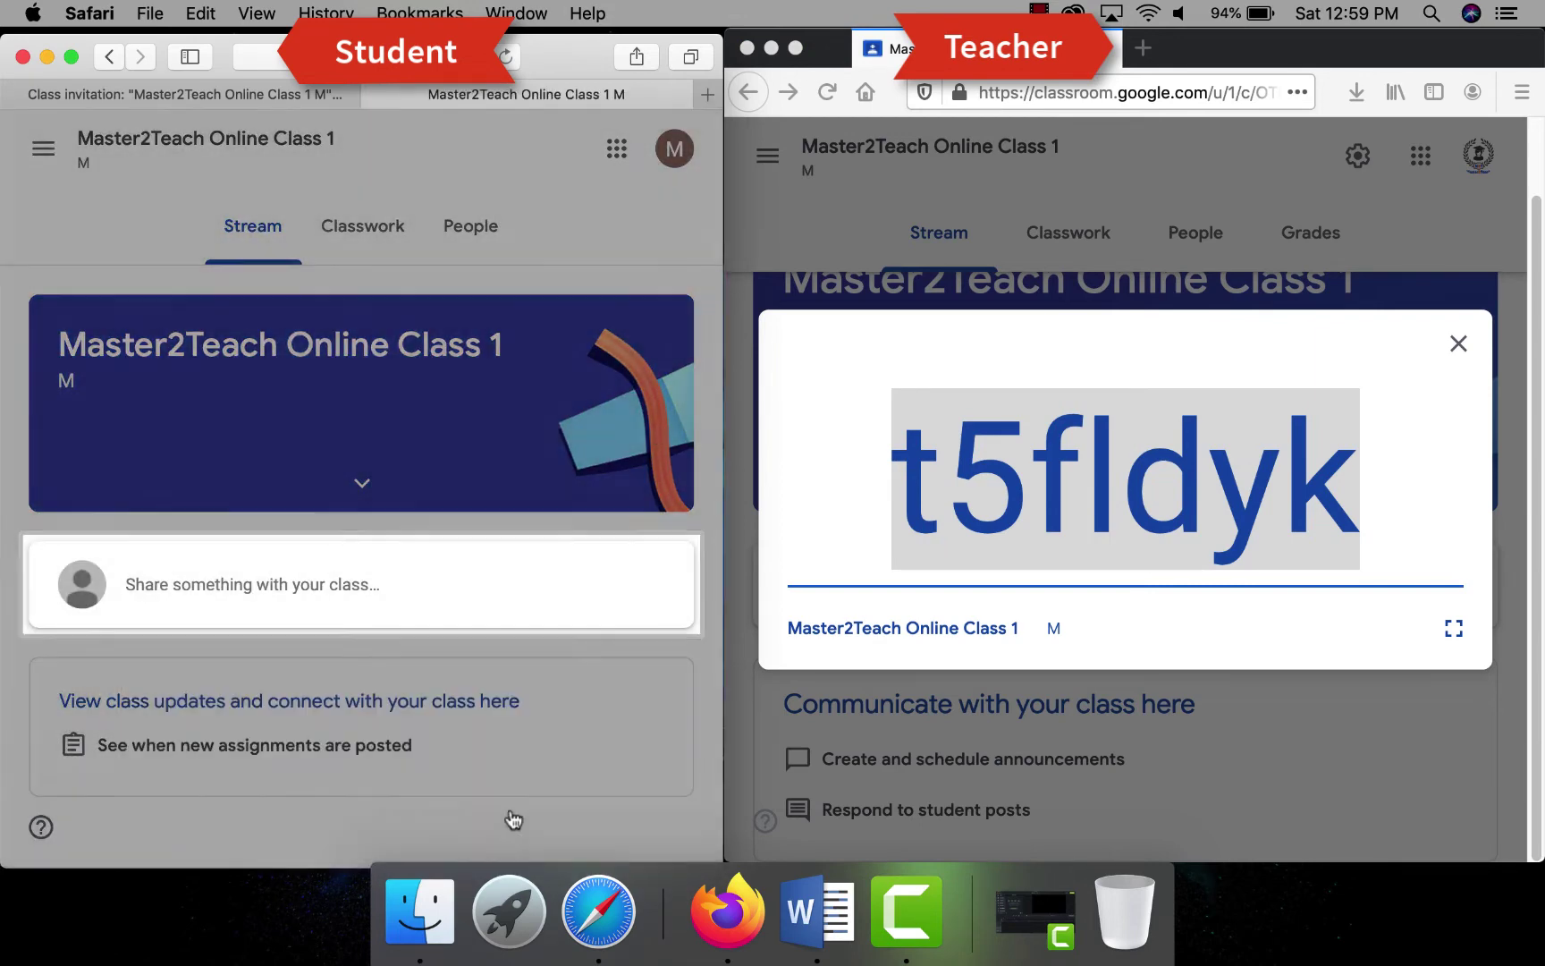
pyautogui.click(1458, 343)
pyautogui.click(1192, 234)
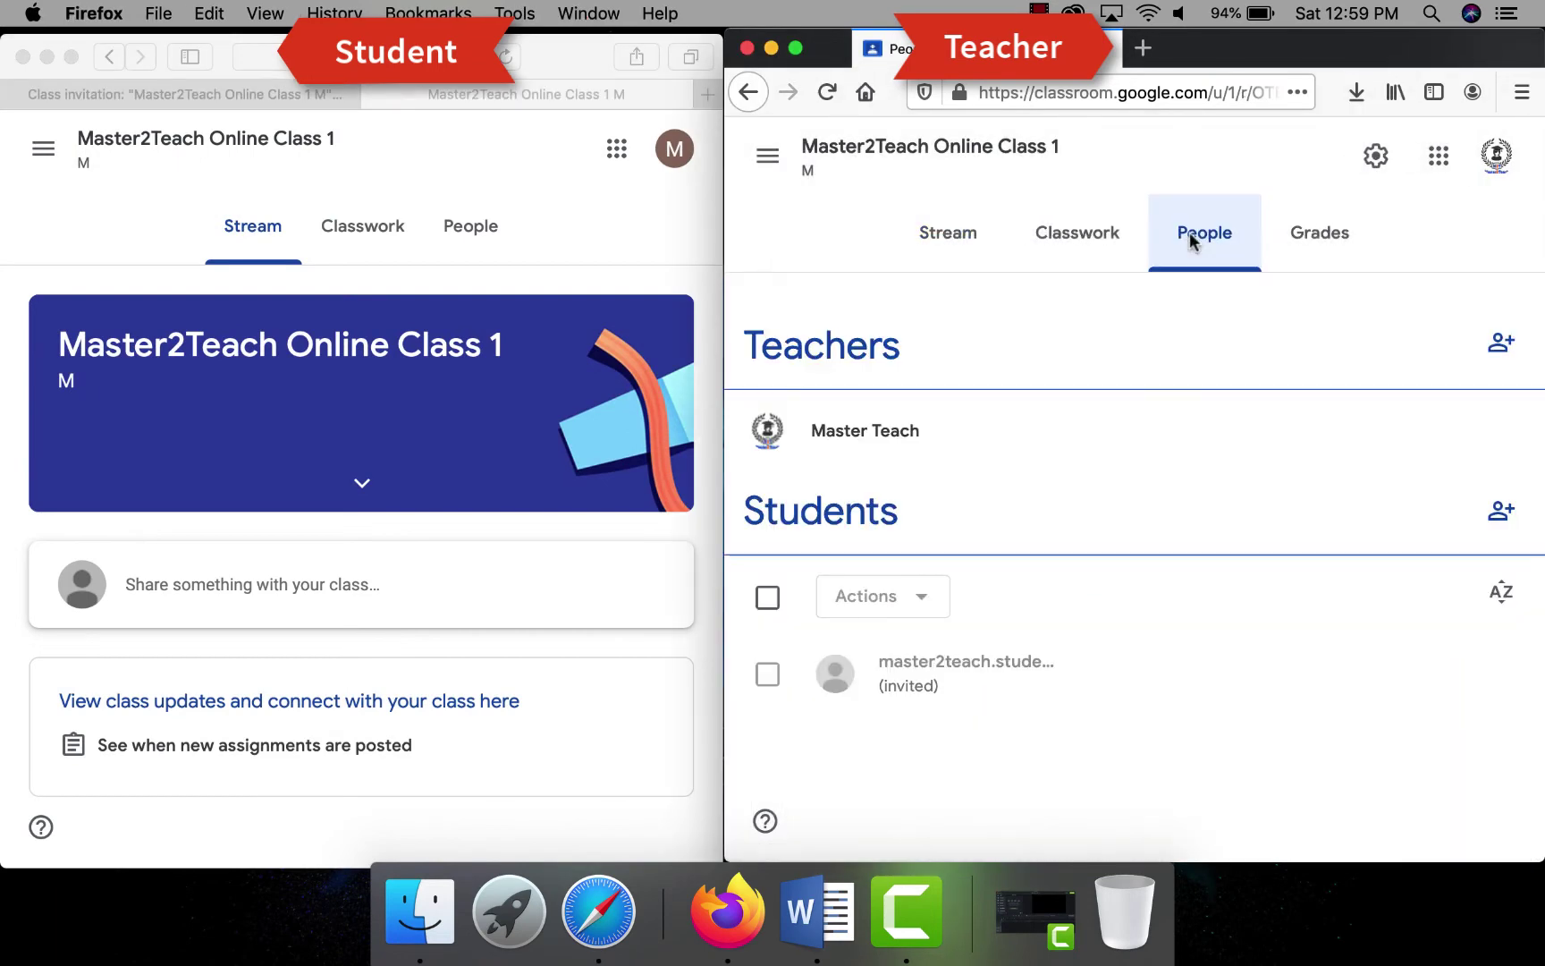
pyautogui.moveTo(1065, 685)
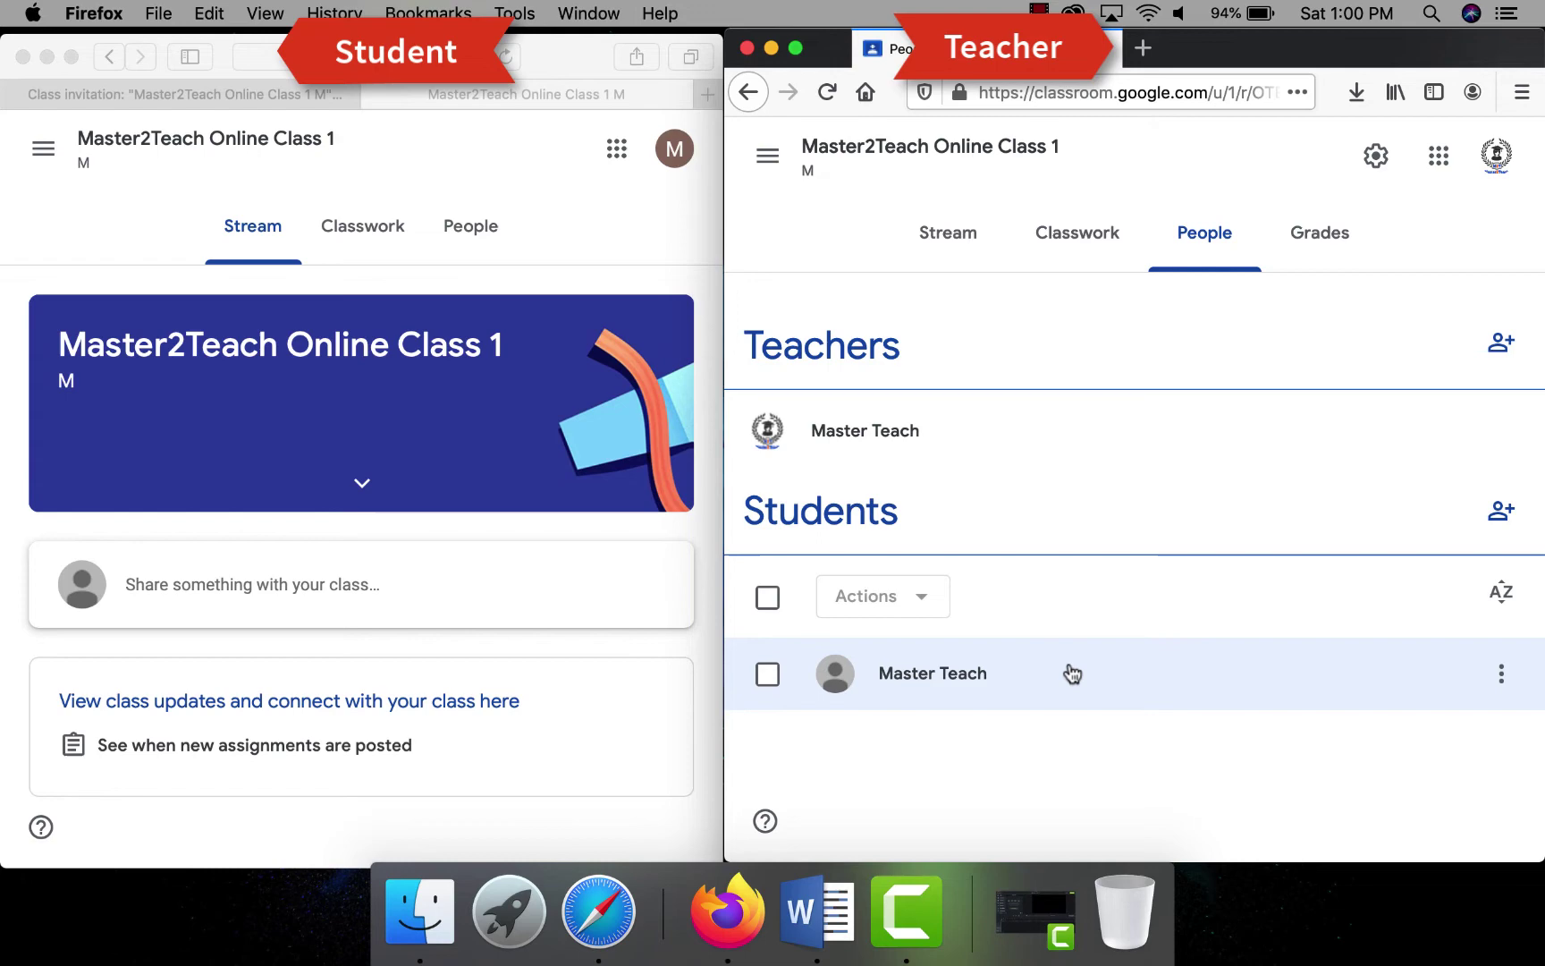
pyautogui.click(941, 237)
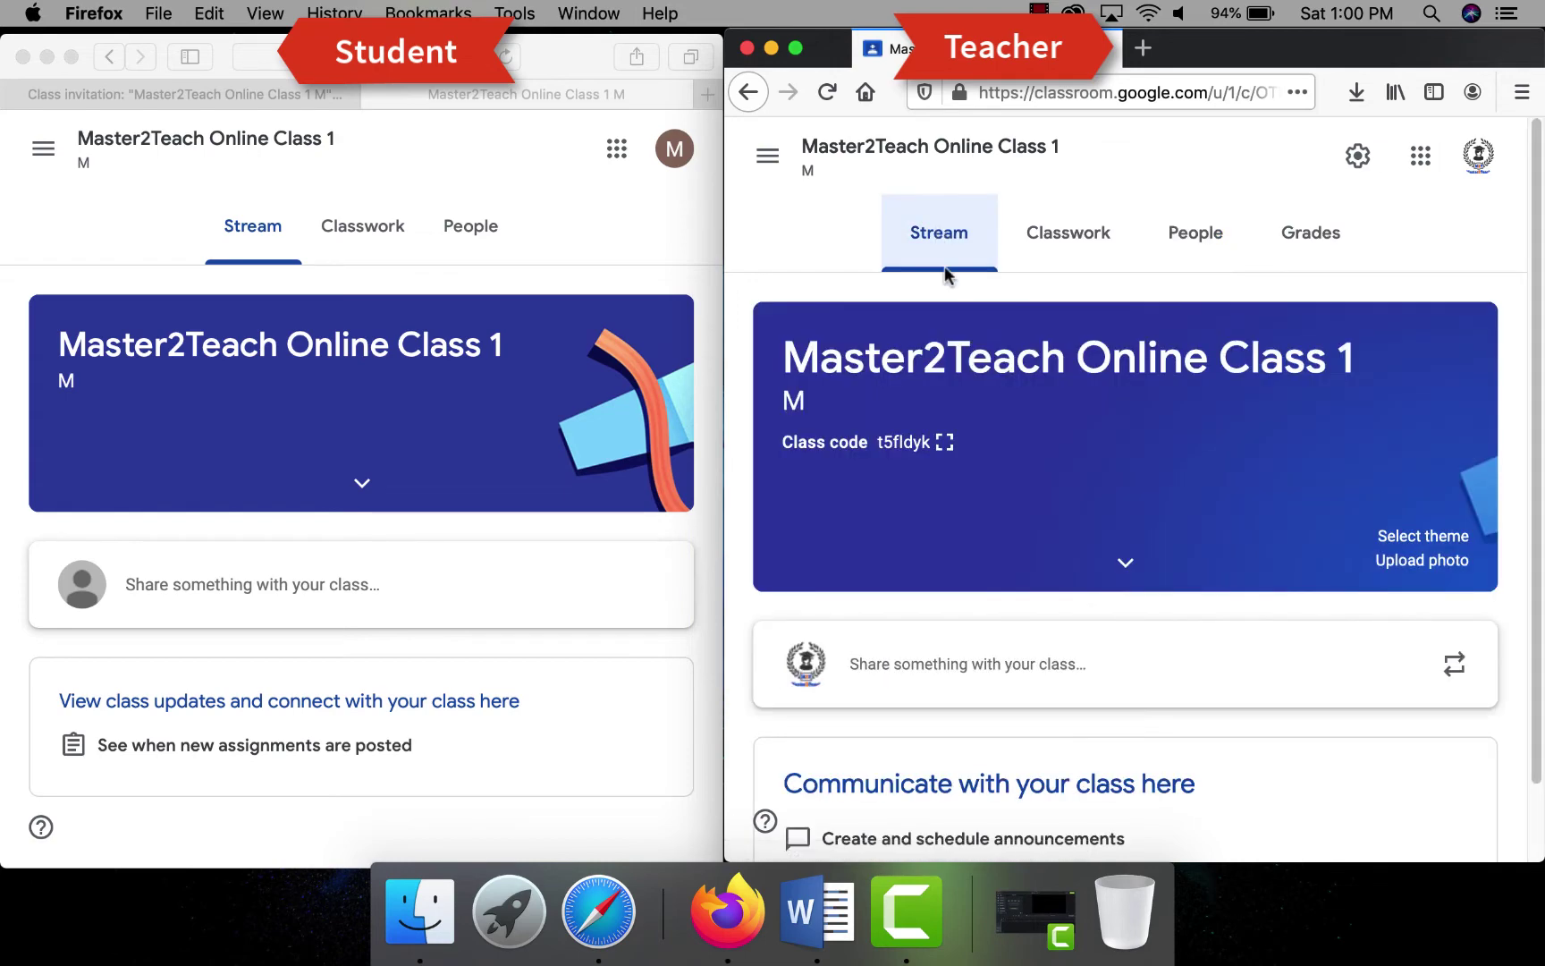
# - Write a new announcement reading 'Hello All Student' and 'This is our first online class.'
pyautogui.click(905, 663)
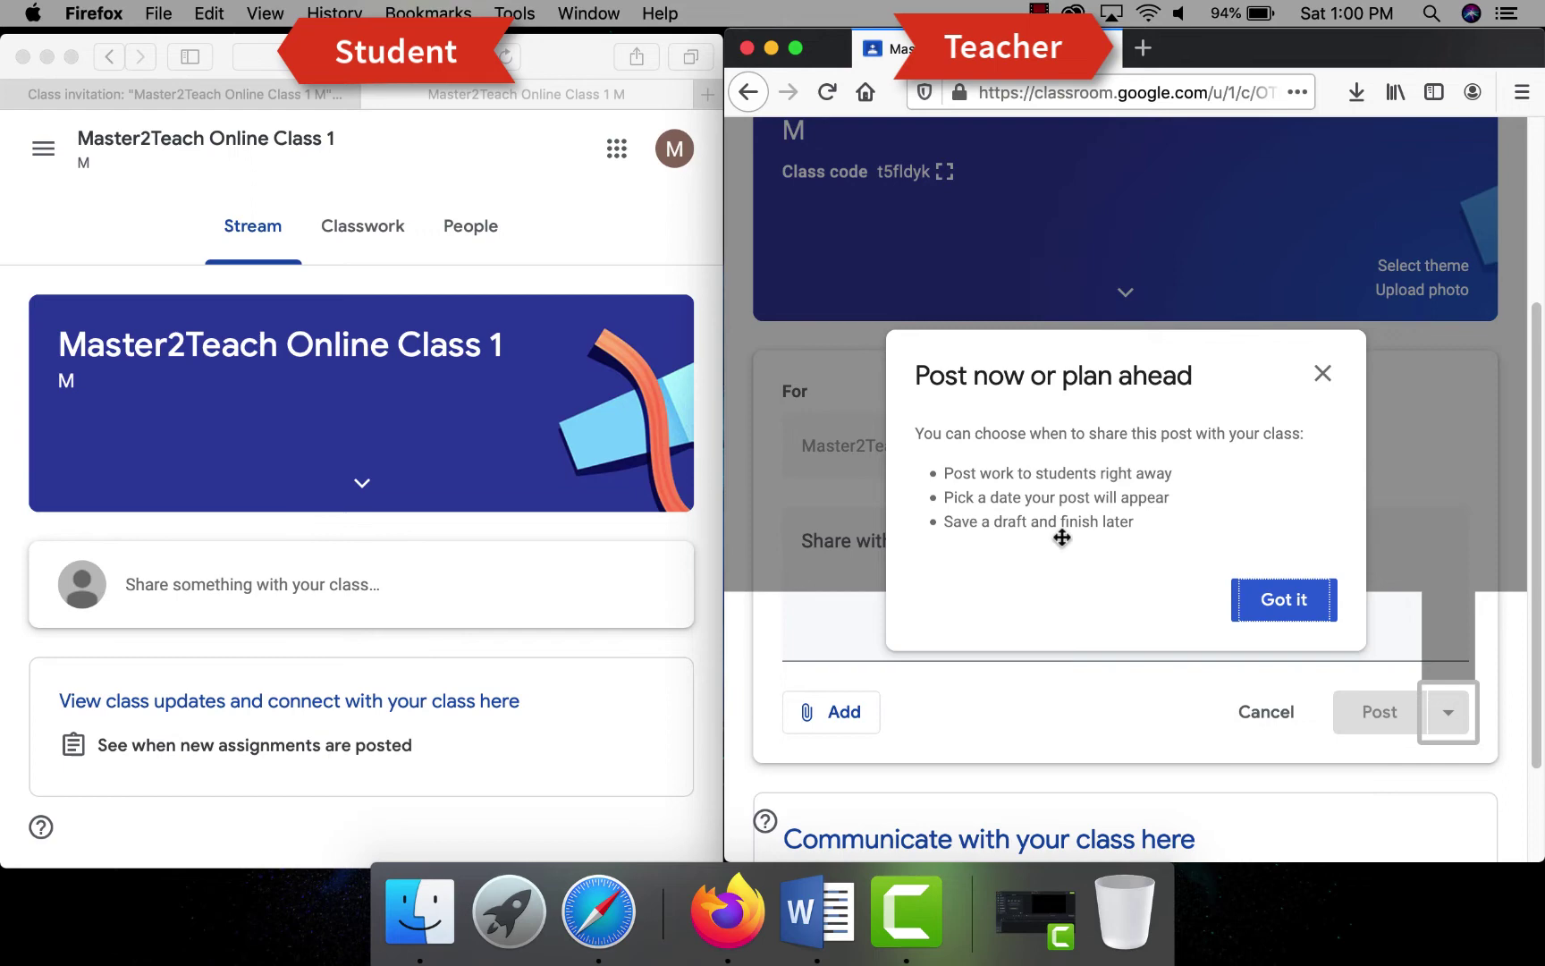
pyautogui.click(1281, 608)
pyautogui.click(876, 611)
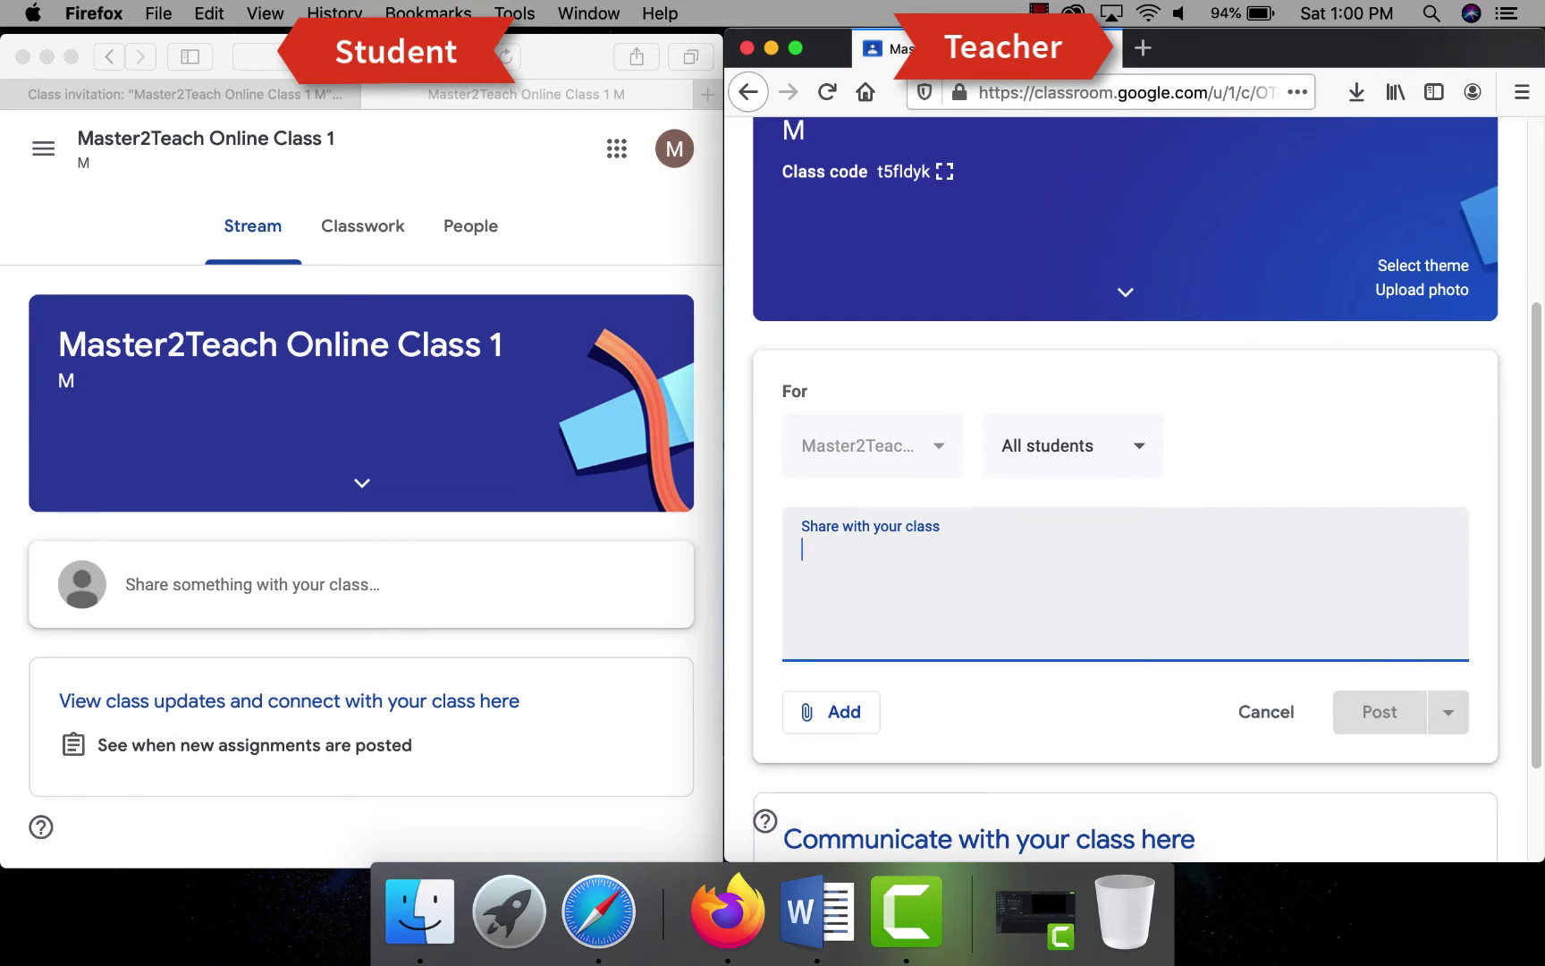
pyautogui.write('Hello All Student')
pyautogui.press('Return')
pyautogui.press('Return')
pyautogui.write('This is ')
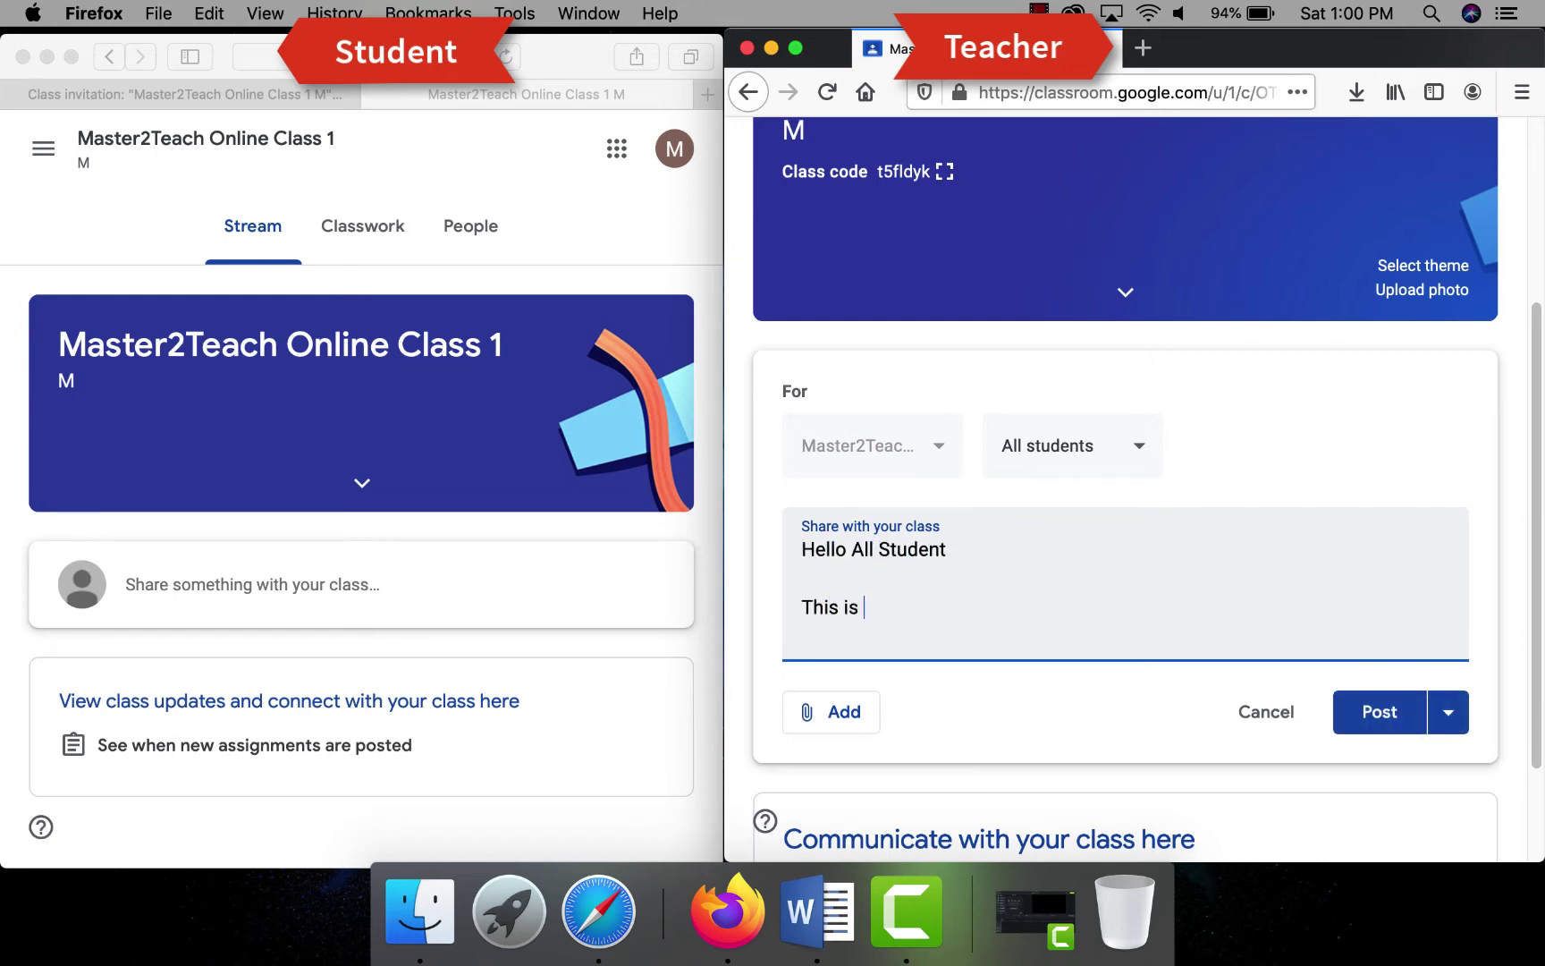
pyautogui.write('our first online class.')
# - Attach Master2Teach.docx from the computer and post the announcement
pyautogui.click(836, 712)
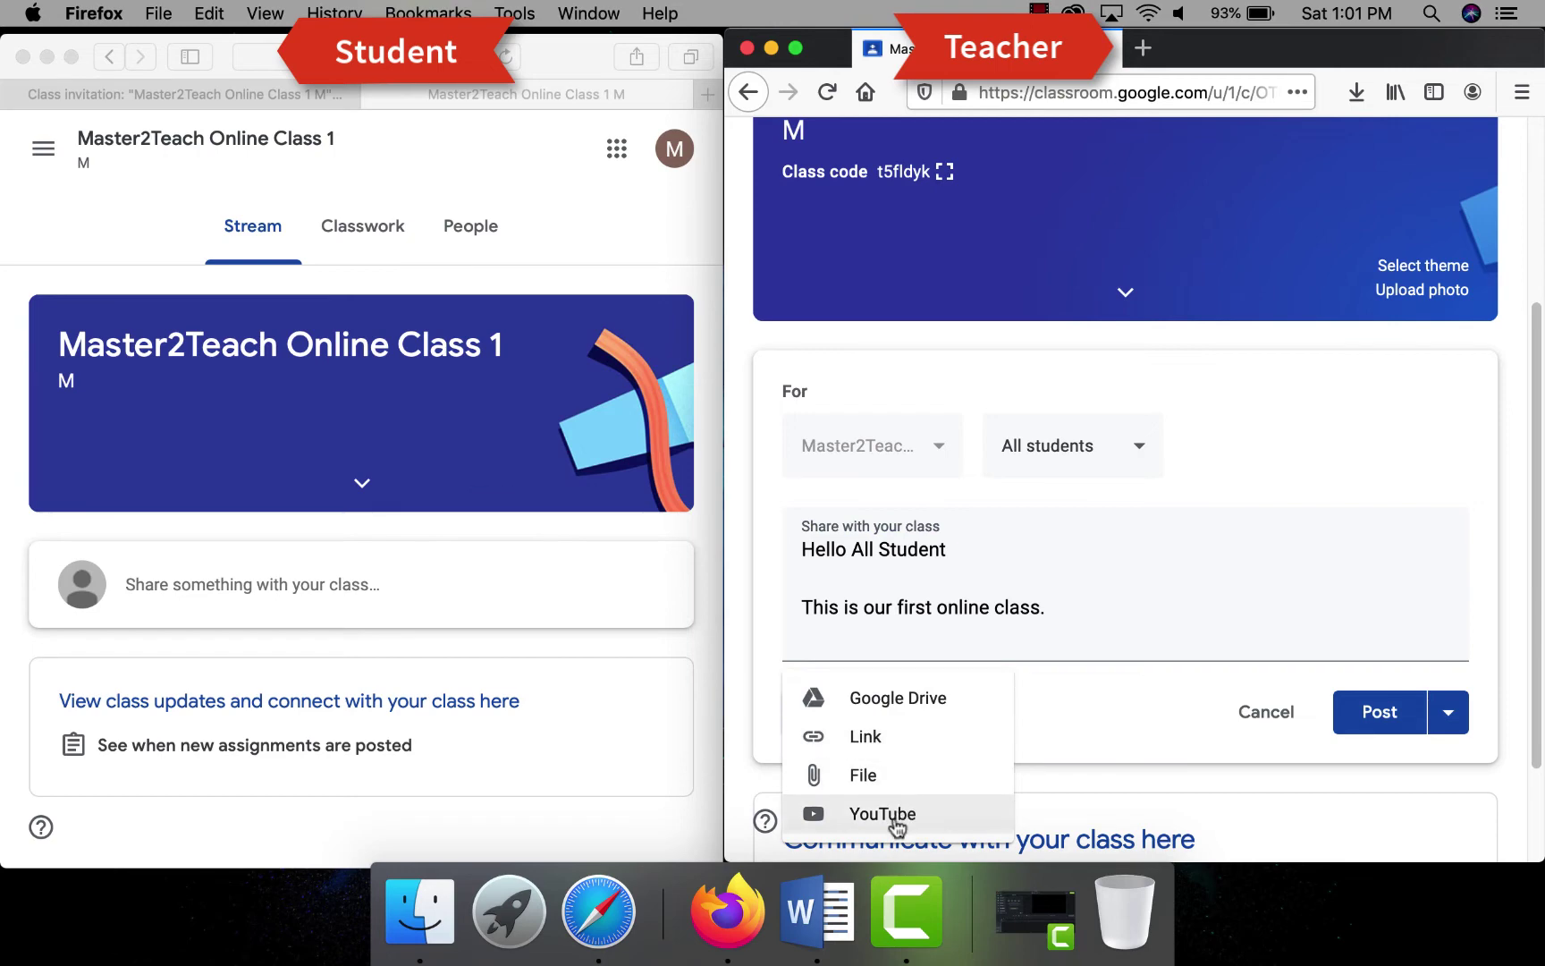
pyautogui.click(862, 774)
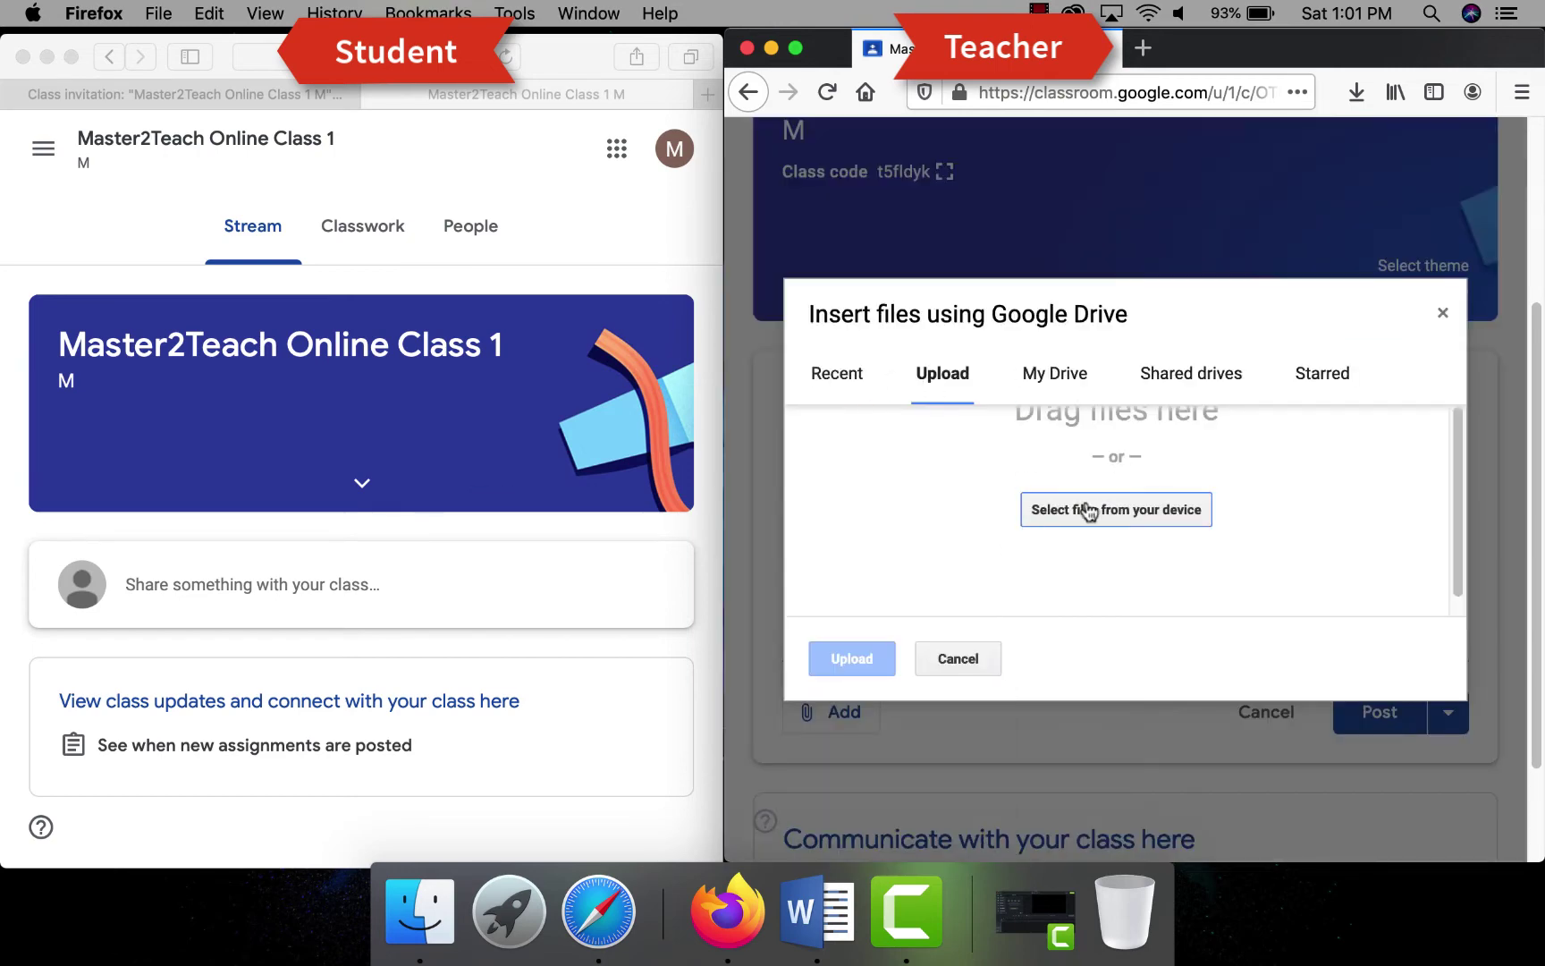
pyautogui.click(1088, 511)
pyautogui.click(485, 150)
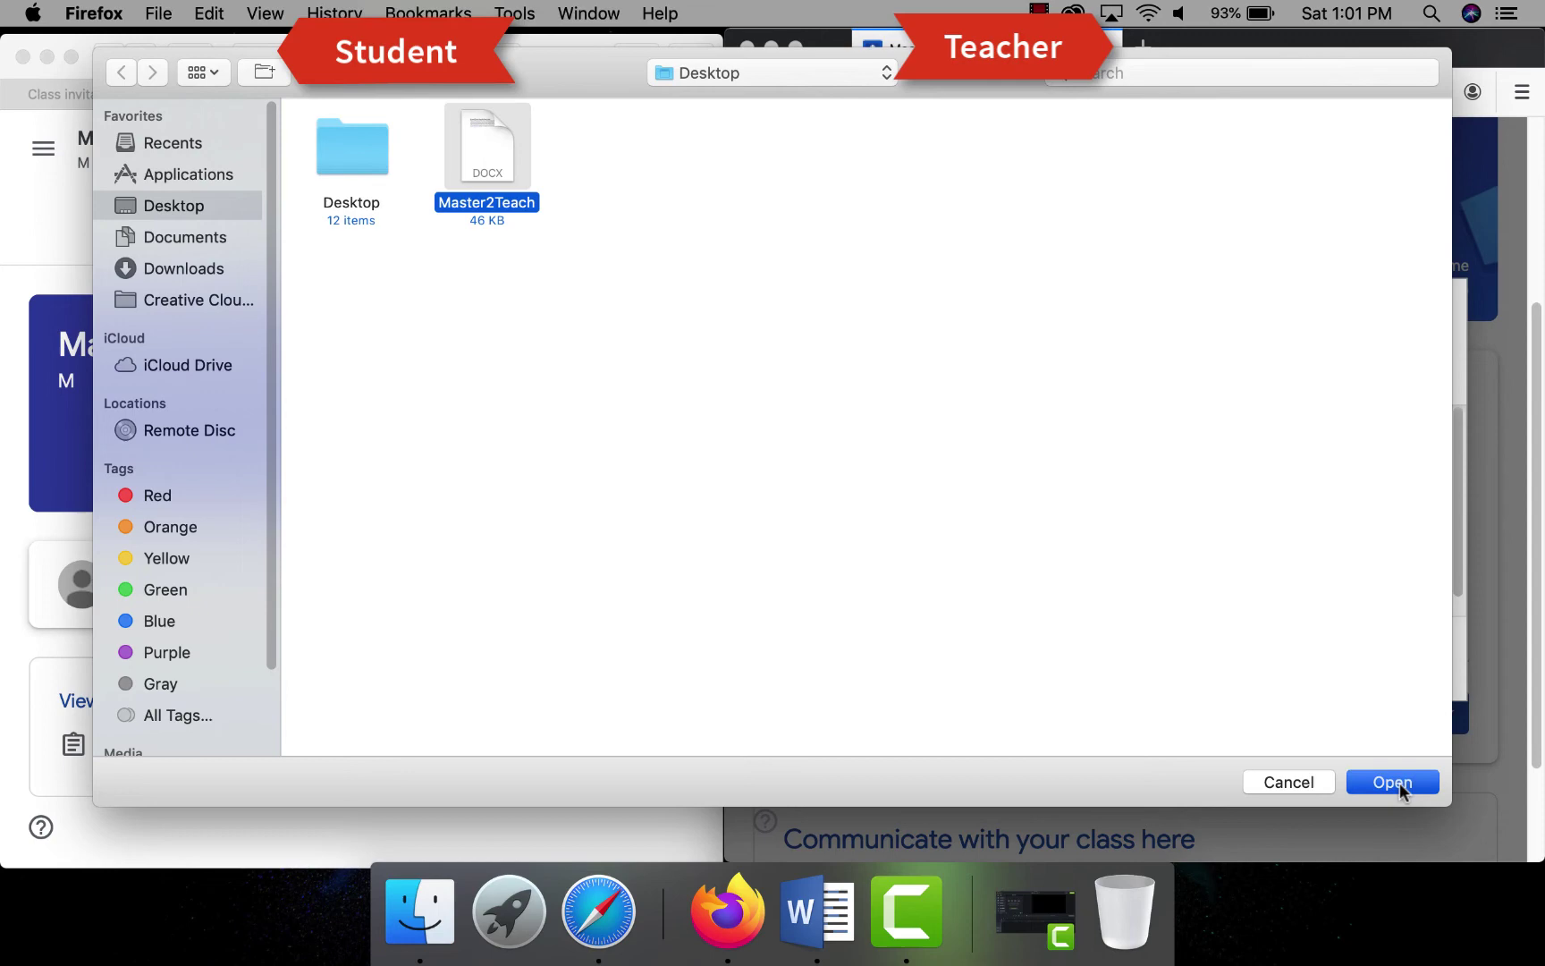
pyautogui.click(1400, 790)
pyautogui.click(848, 663)
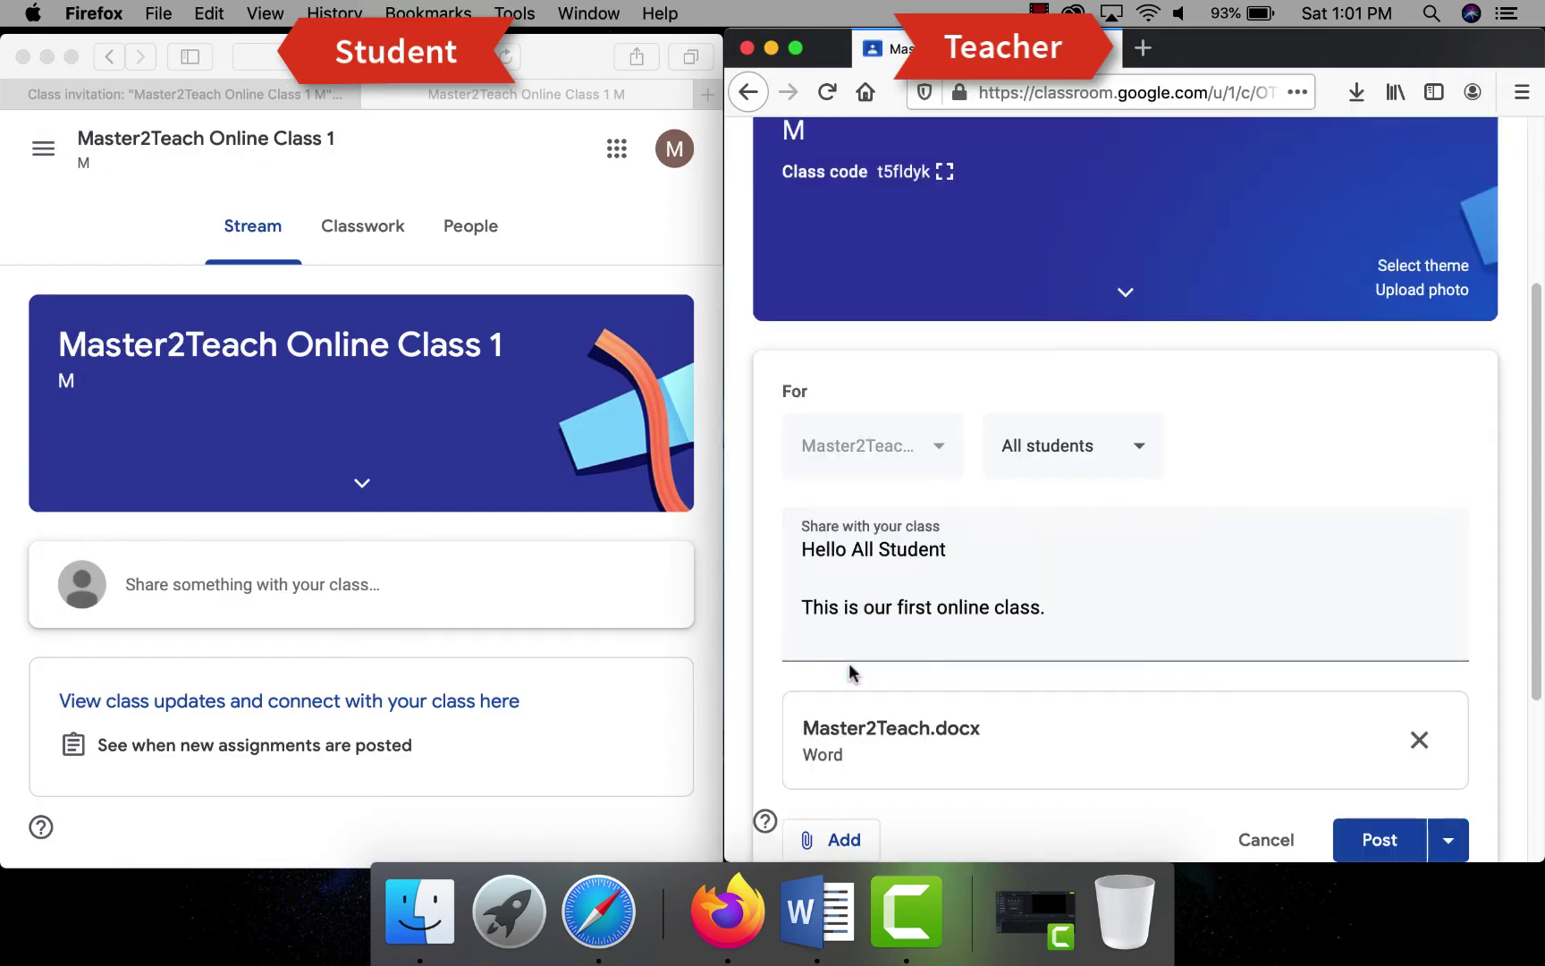
pyautogui.scroll(-2, 1019, 625)
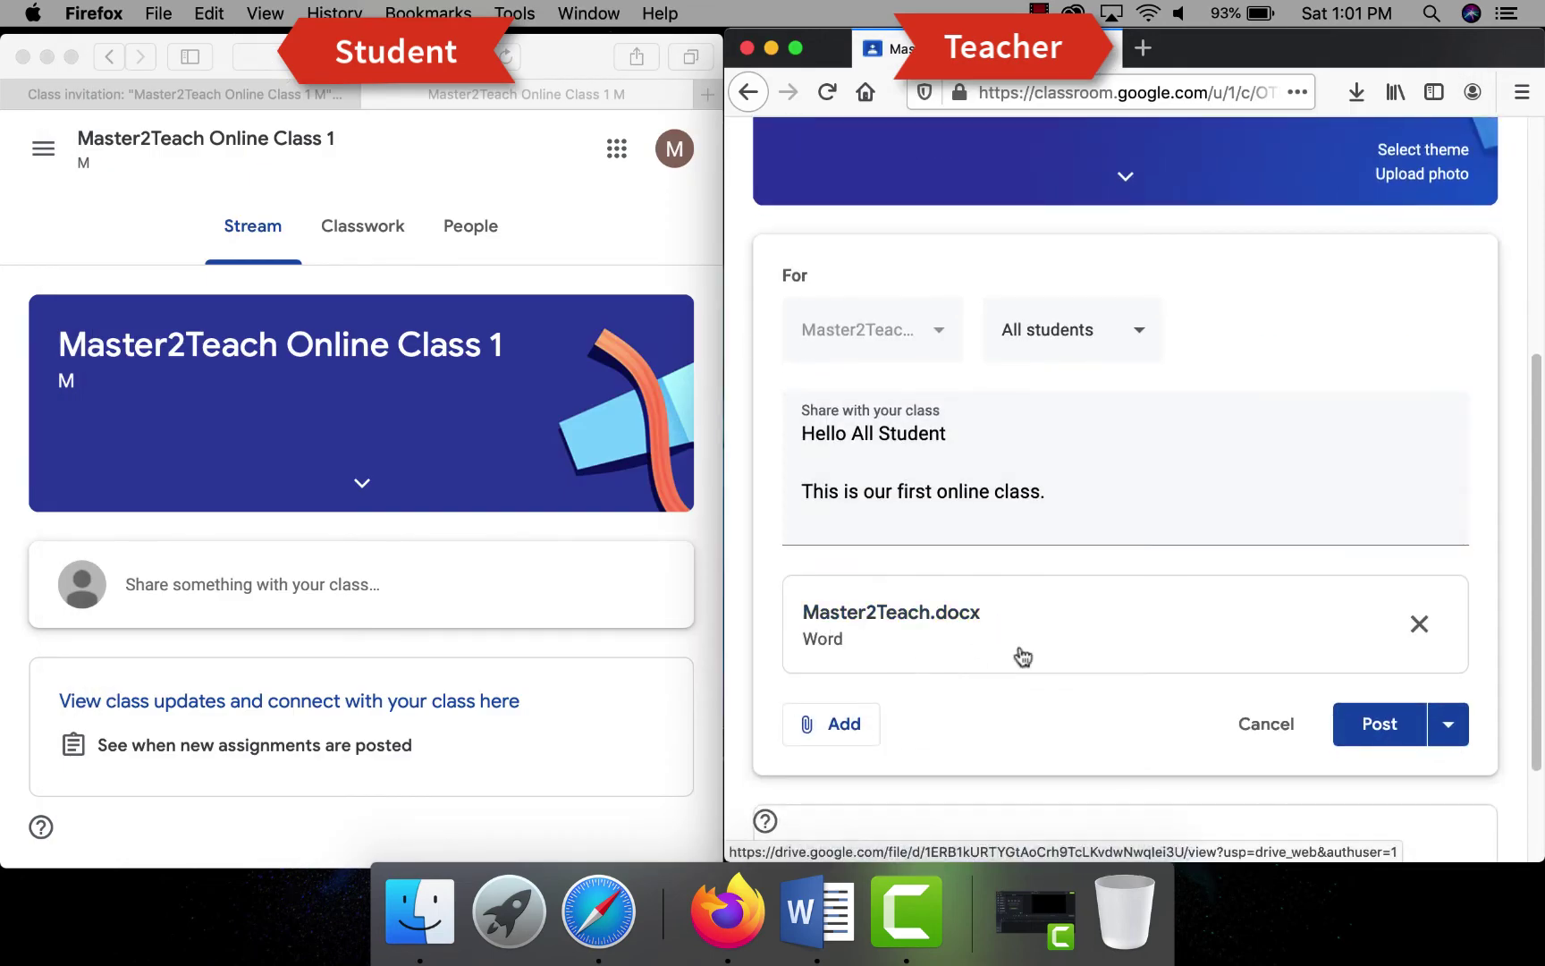
pyautogui.click(1448, 728)
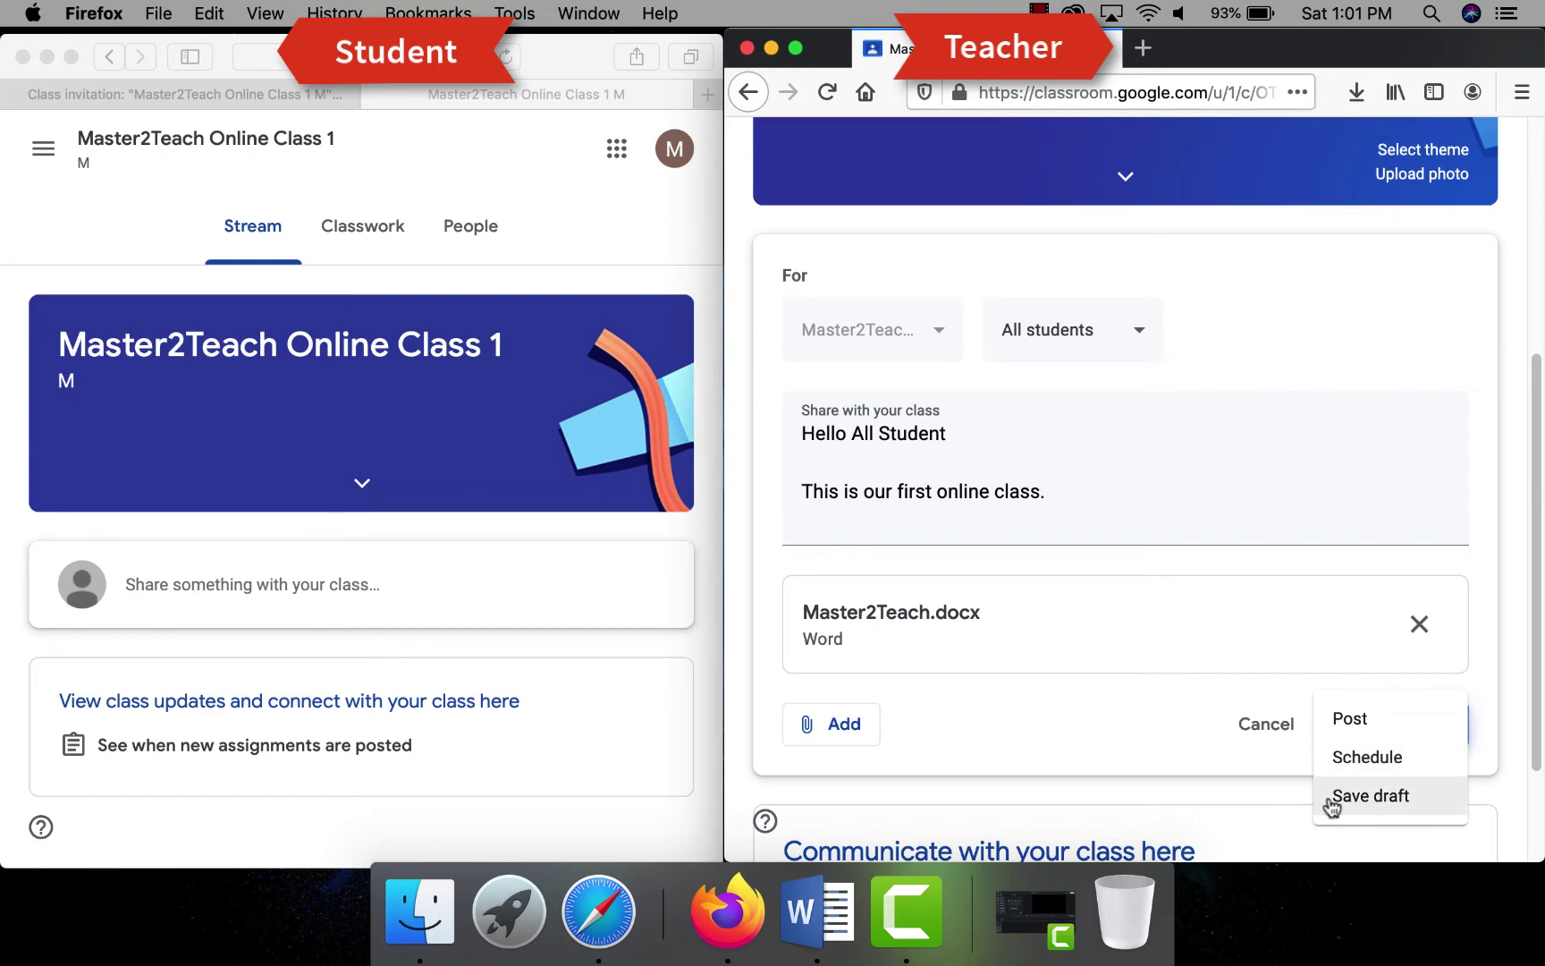
pyautogui.click(1350, 721)
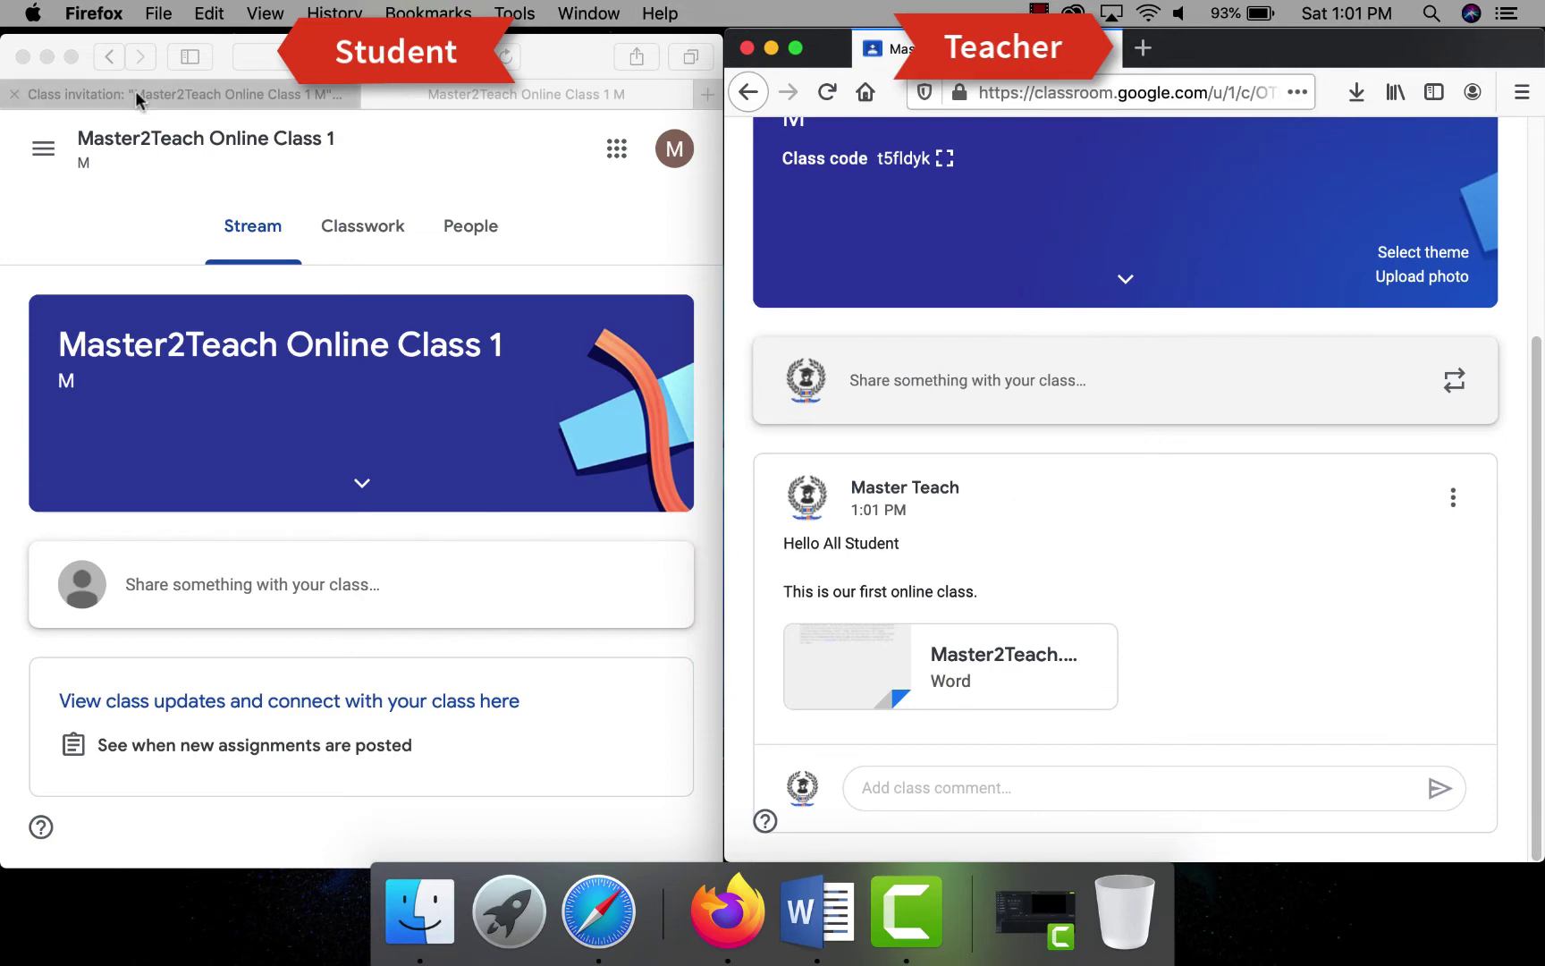
# - As the student, open the New announcement email in Gmail and go to the class post
pyautogui.click(135, 90)
pyautogui.click(117, 297)
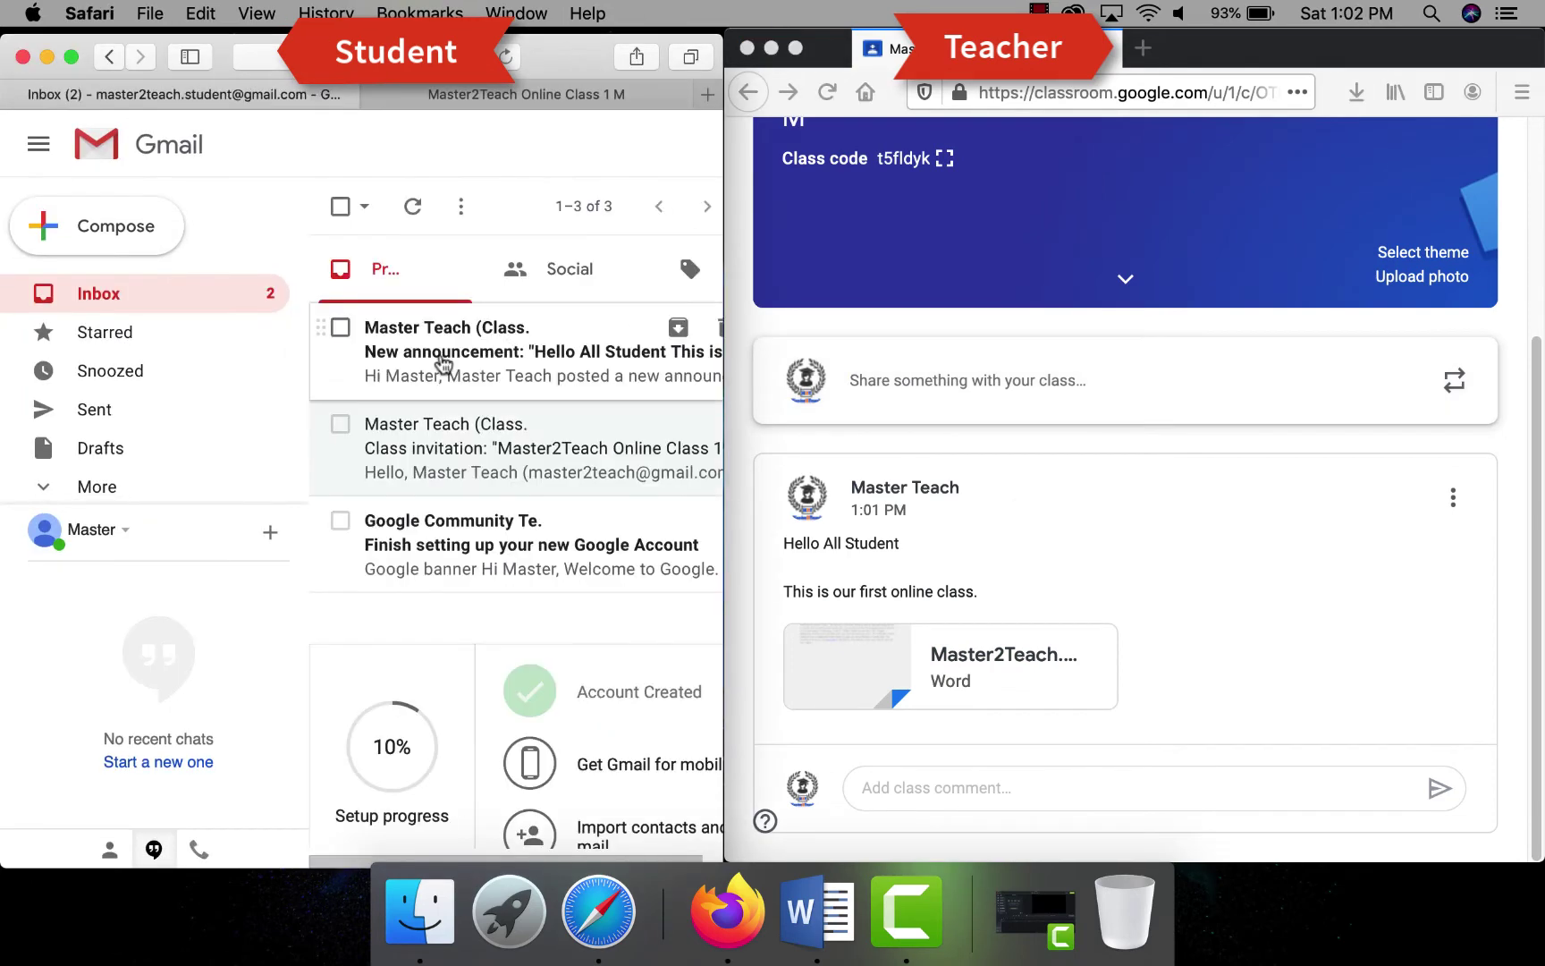
pyautogui.doubleClick(552, 64)
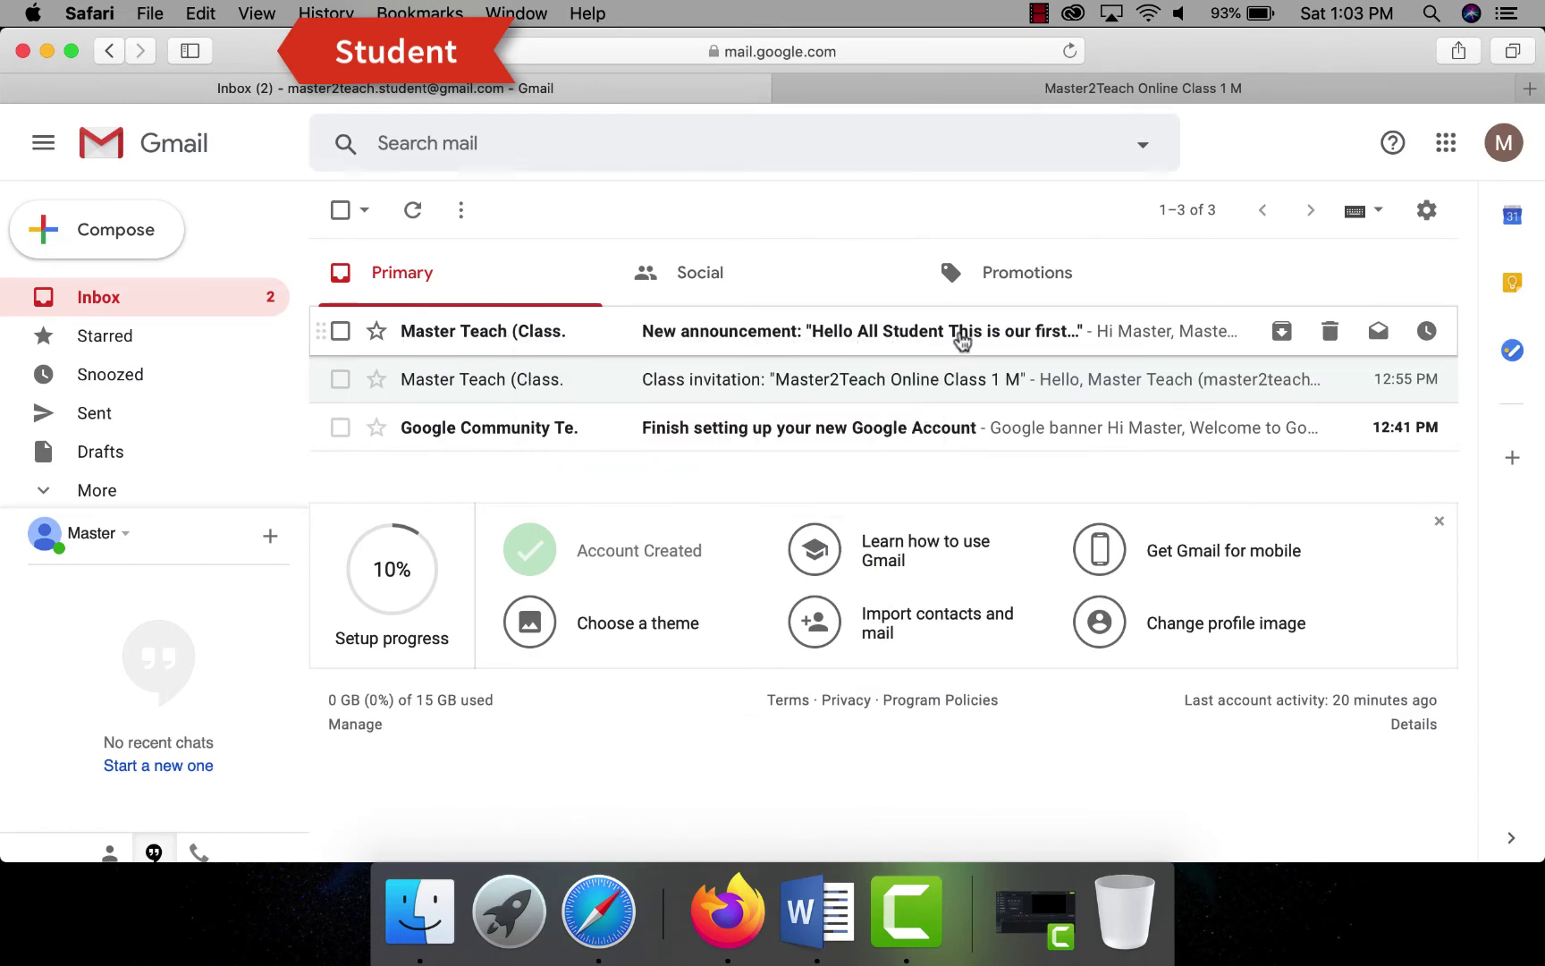
pyautogui.click(531, 333)
pyautogui.scroll(-10, 912, 554)
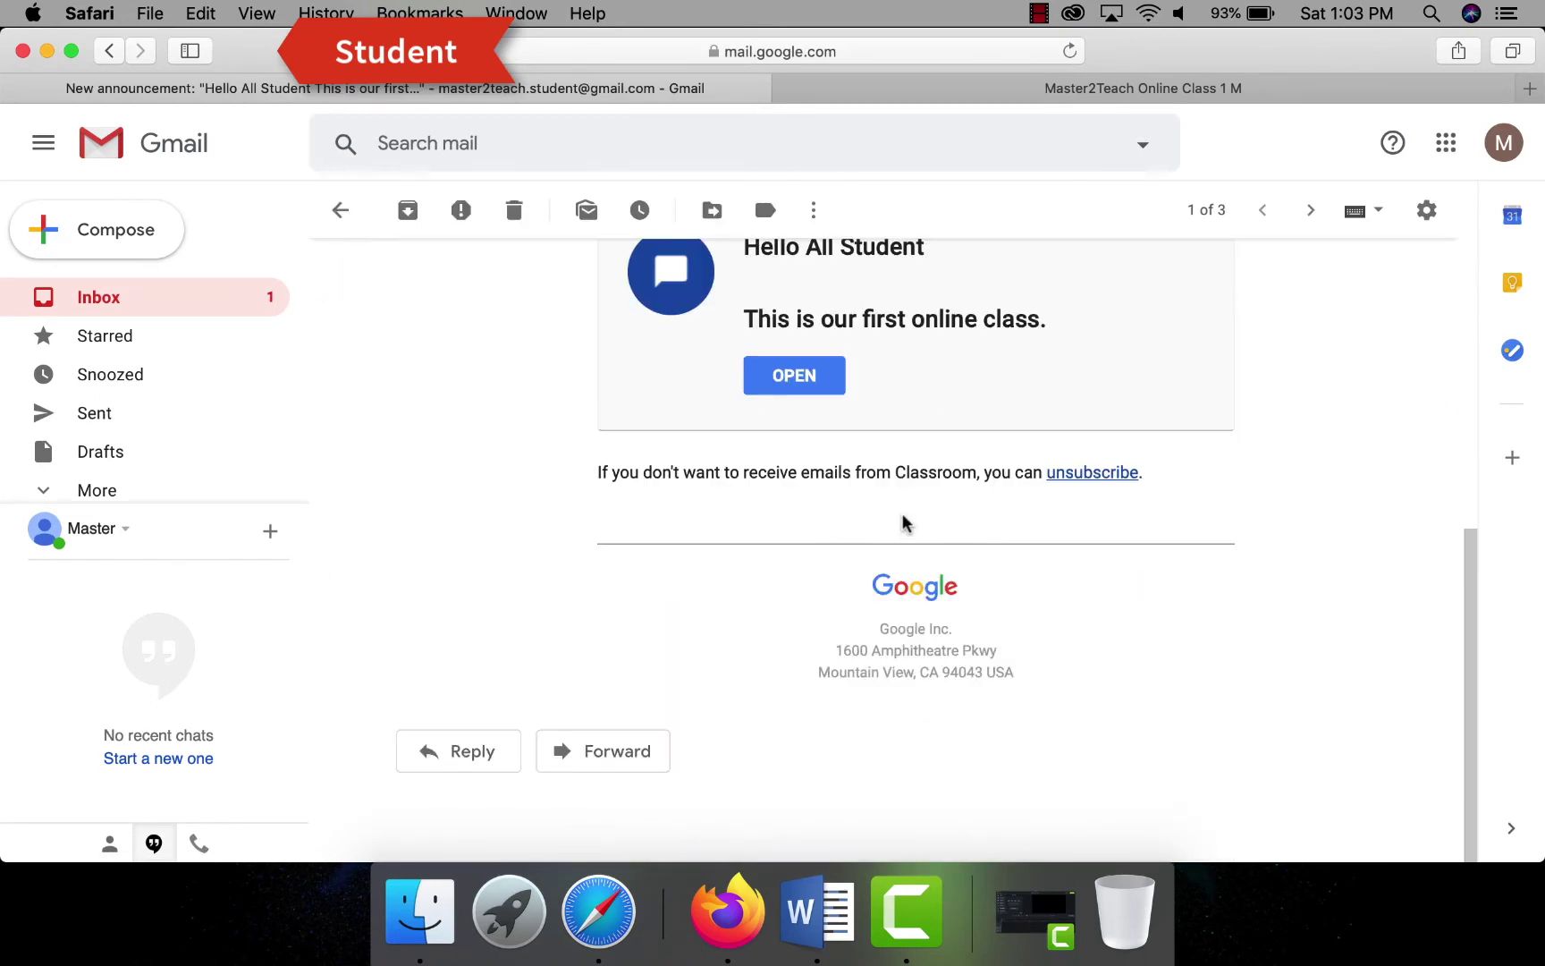
pyautogui.click(778, 384)
# - Post the class comment 'Is is free ?' on the announcement
pyautogui.scroll(-3, 742, 523)
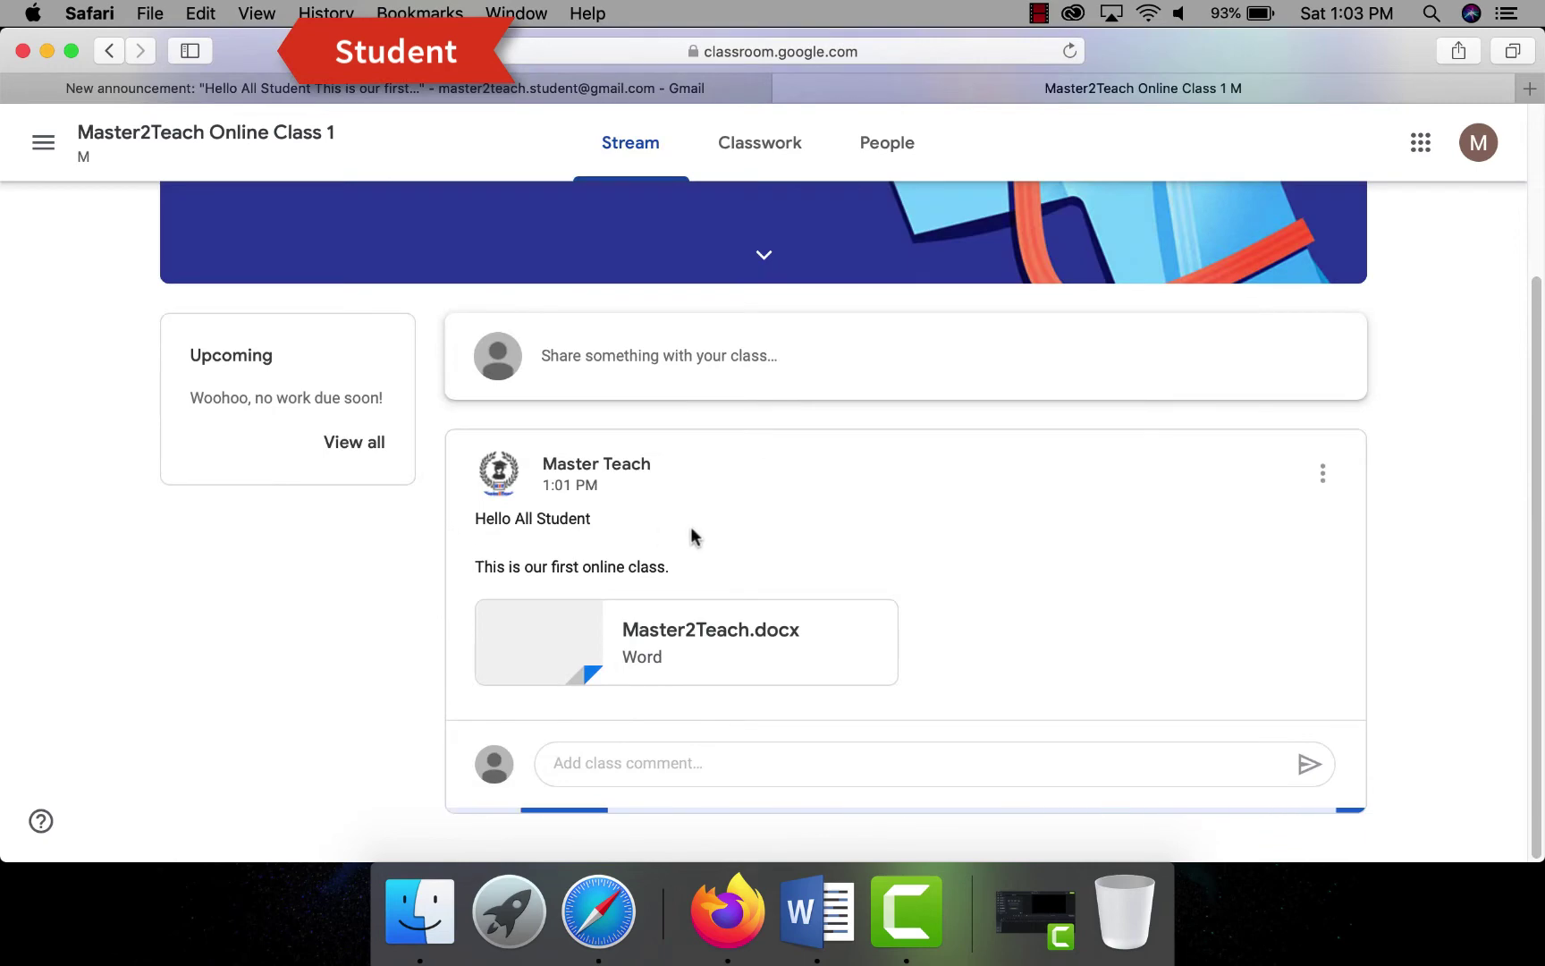
pyautogui.click(630, 767)
pyautogui.write('Is is free ?')
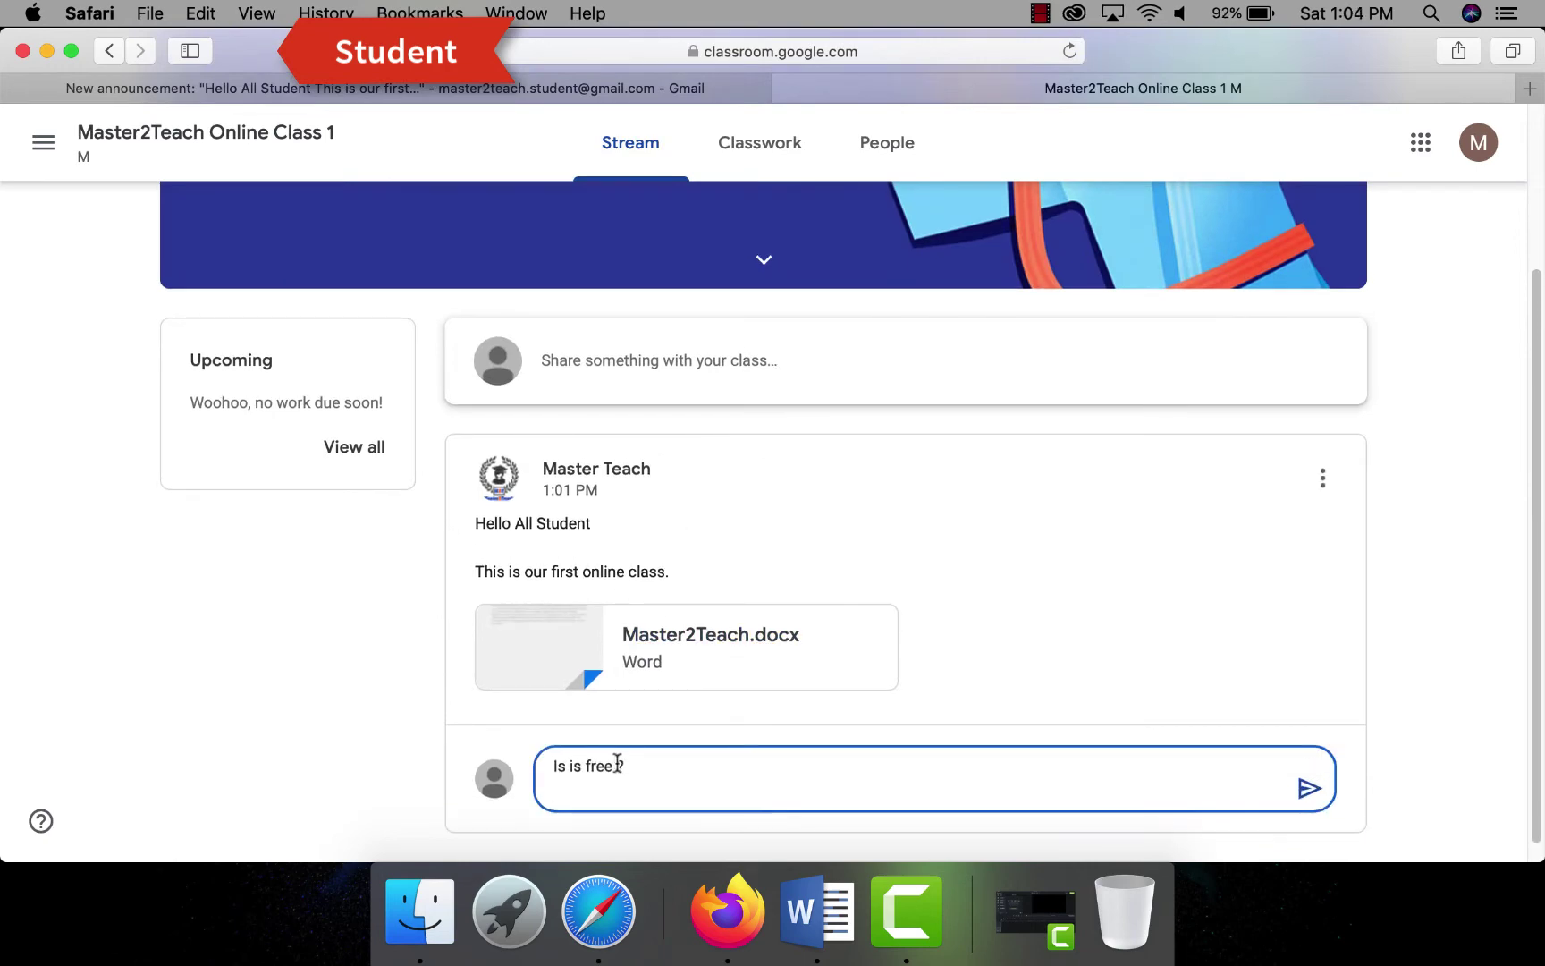
pyautogui.click(1308, 770)
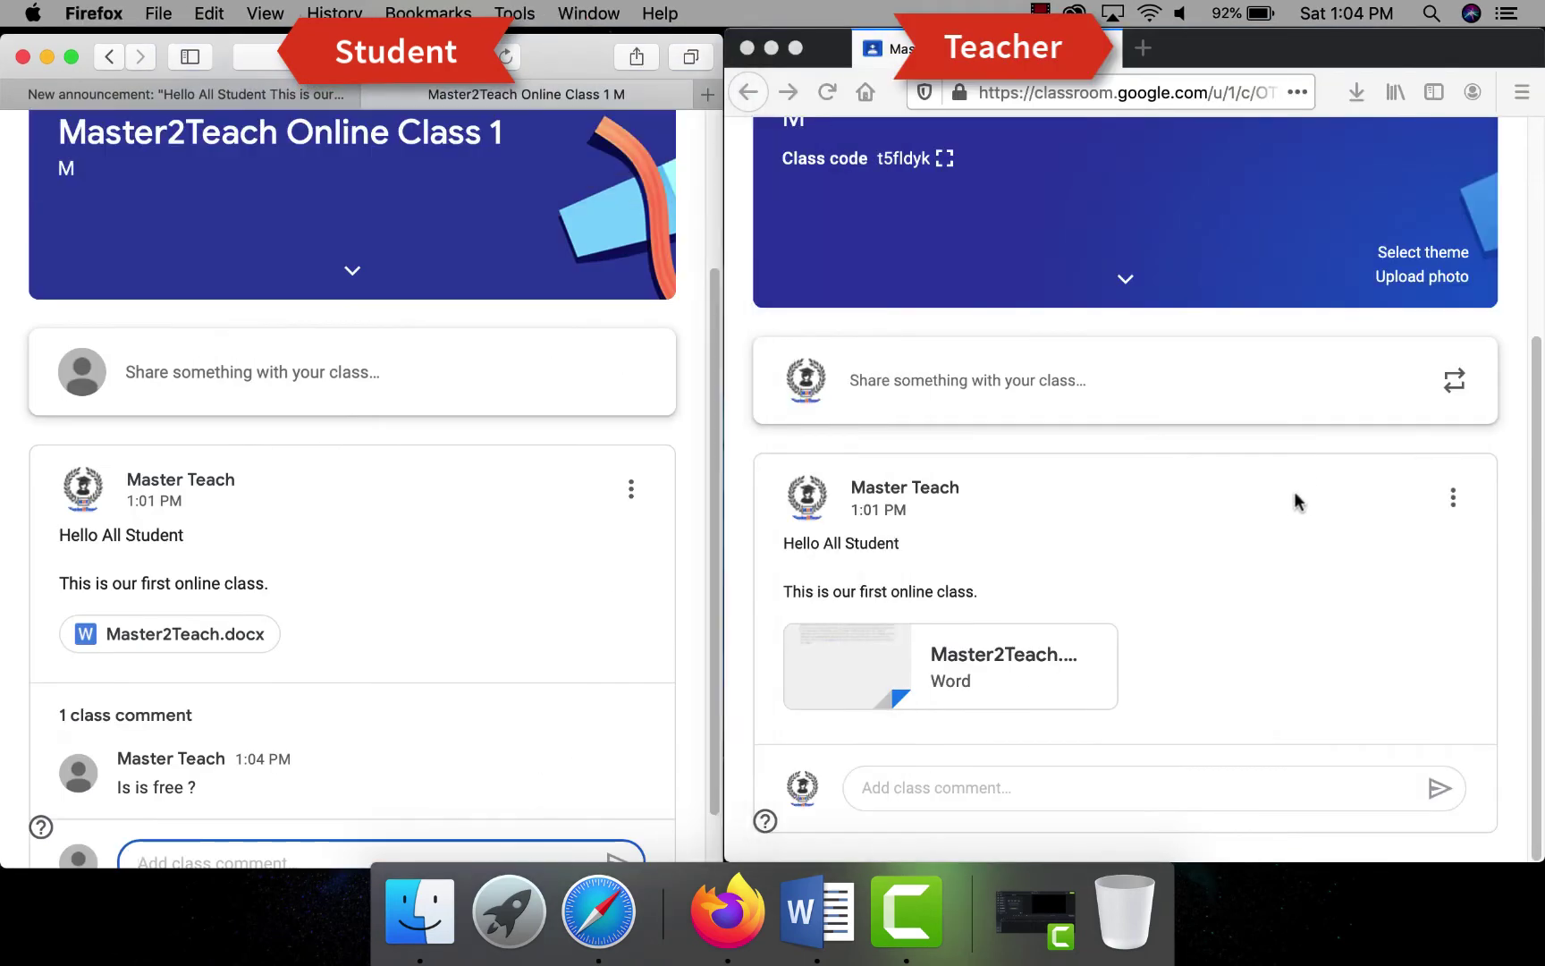
# - As the teacher, reply with the class comment 'Yes it is totally free of cost' under the announcement
pyautogui.scroll(-3, 1086, 628)
pyautogui.click(1086, 788)
pyautogui.write('Yes it is totally free of cost')
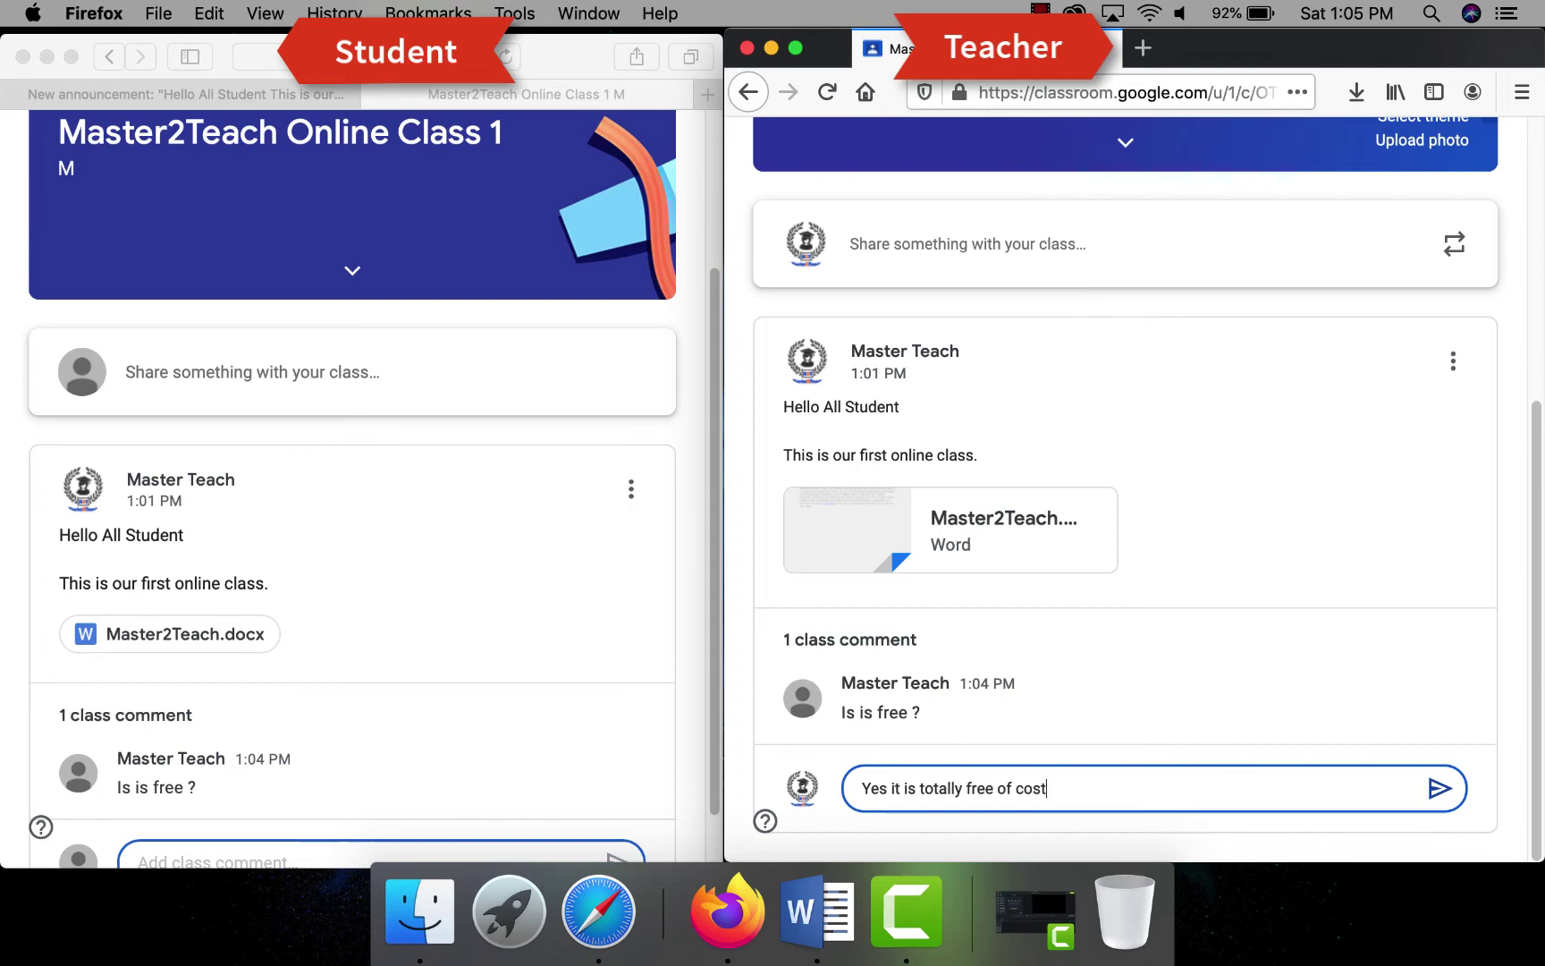
pyautogui.click(1439, 790)
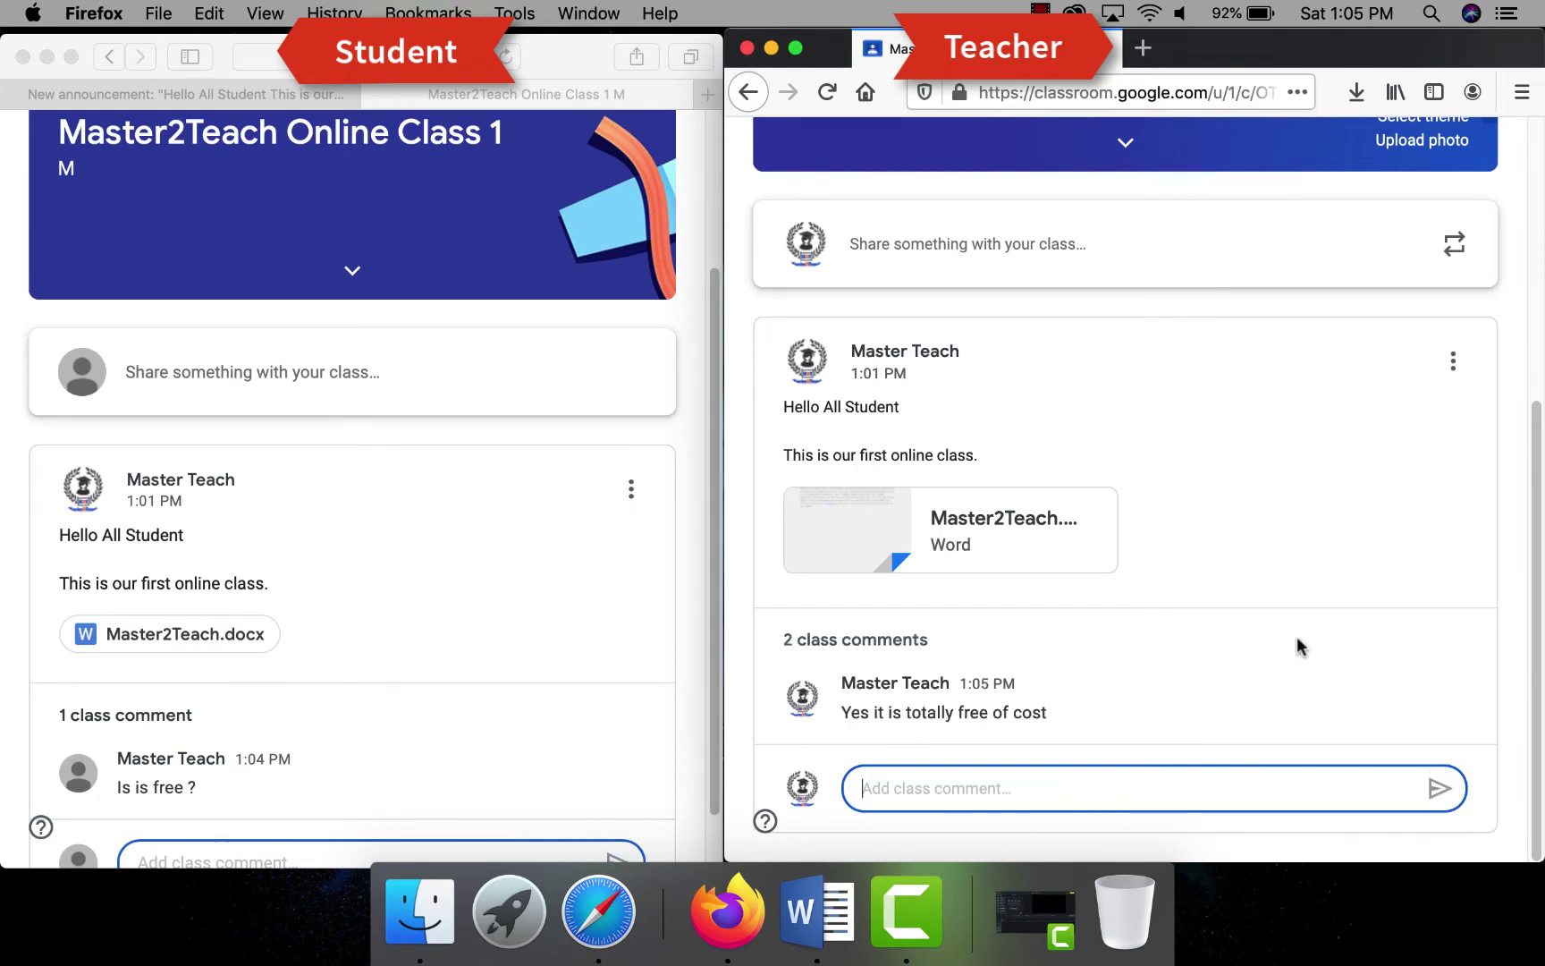
pyautogui.scroll(-1, 376, 637)
pyautogui.scroll(5, 1332, 370)
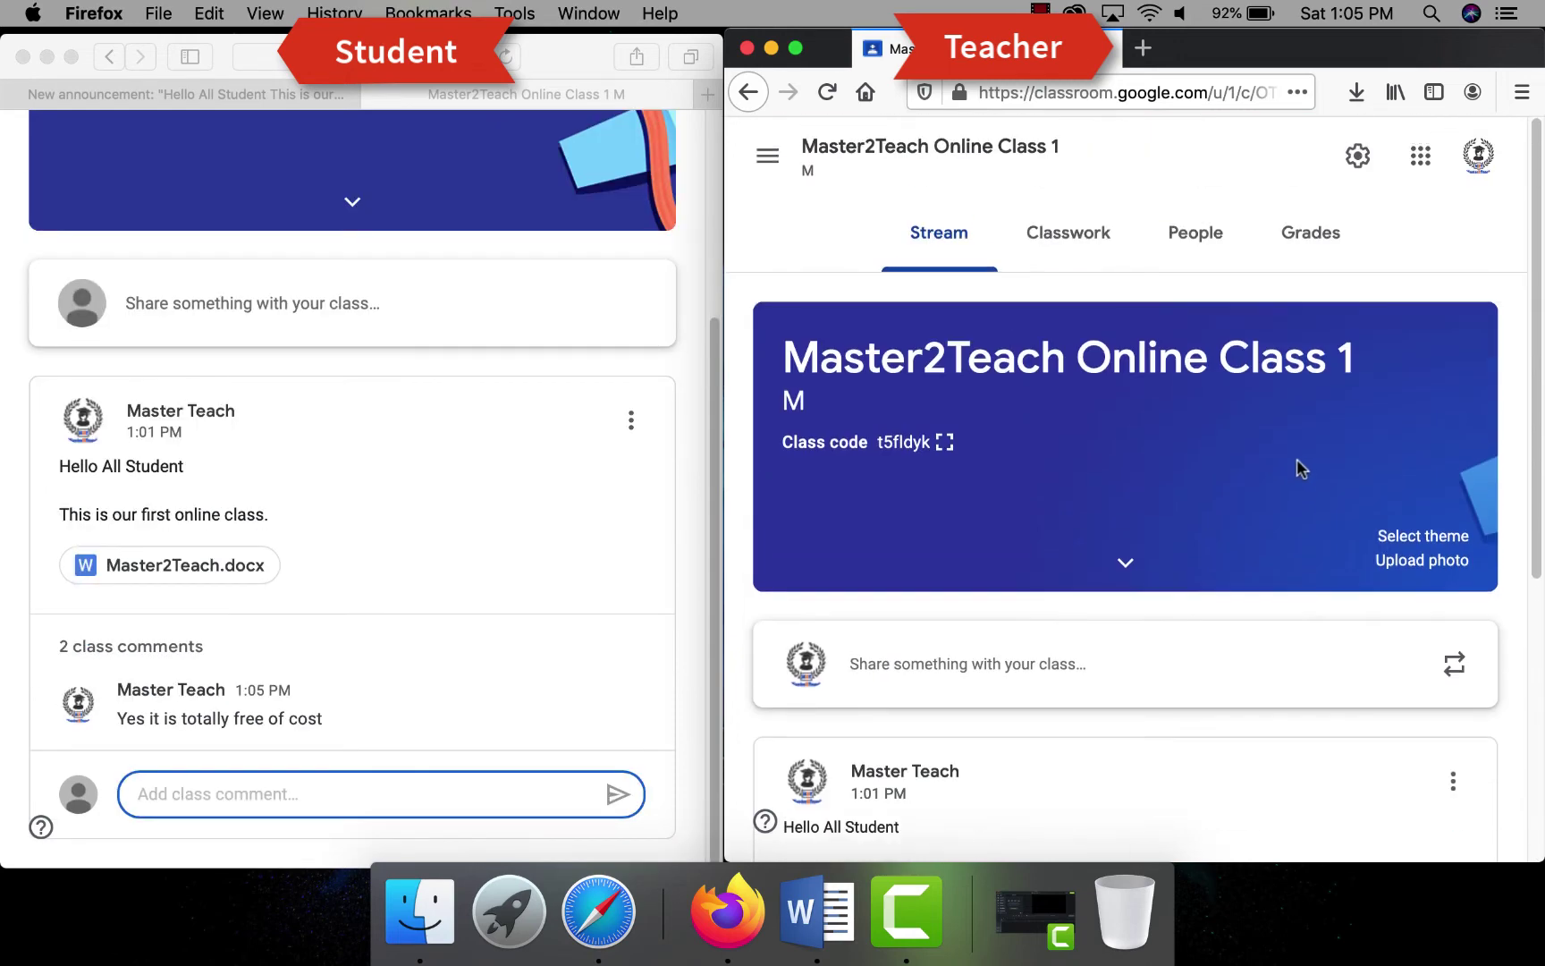
pyautogui.doubleClick(1232, 59)
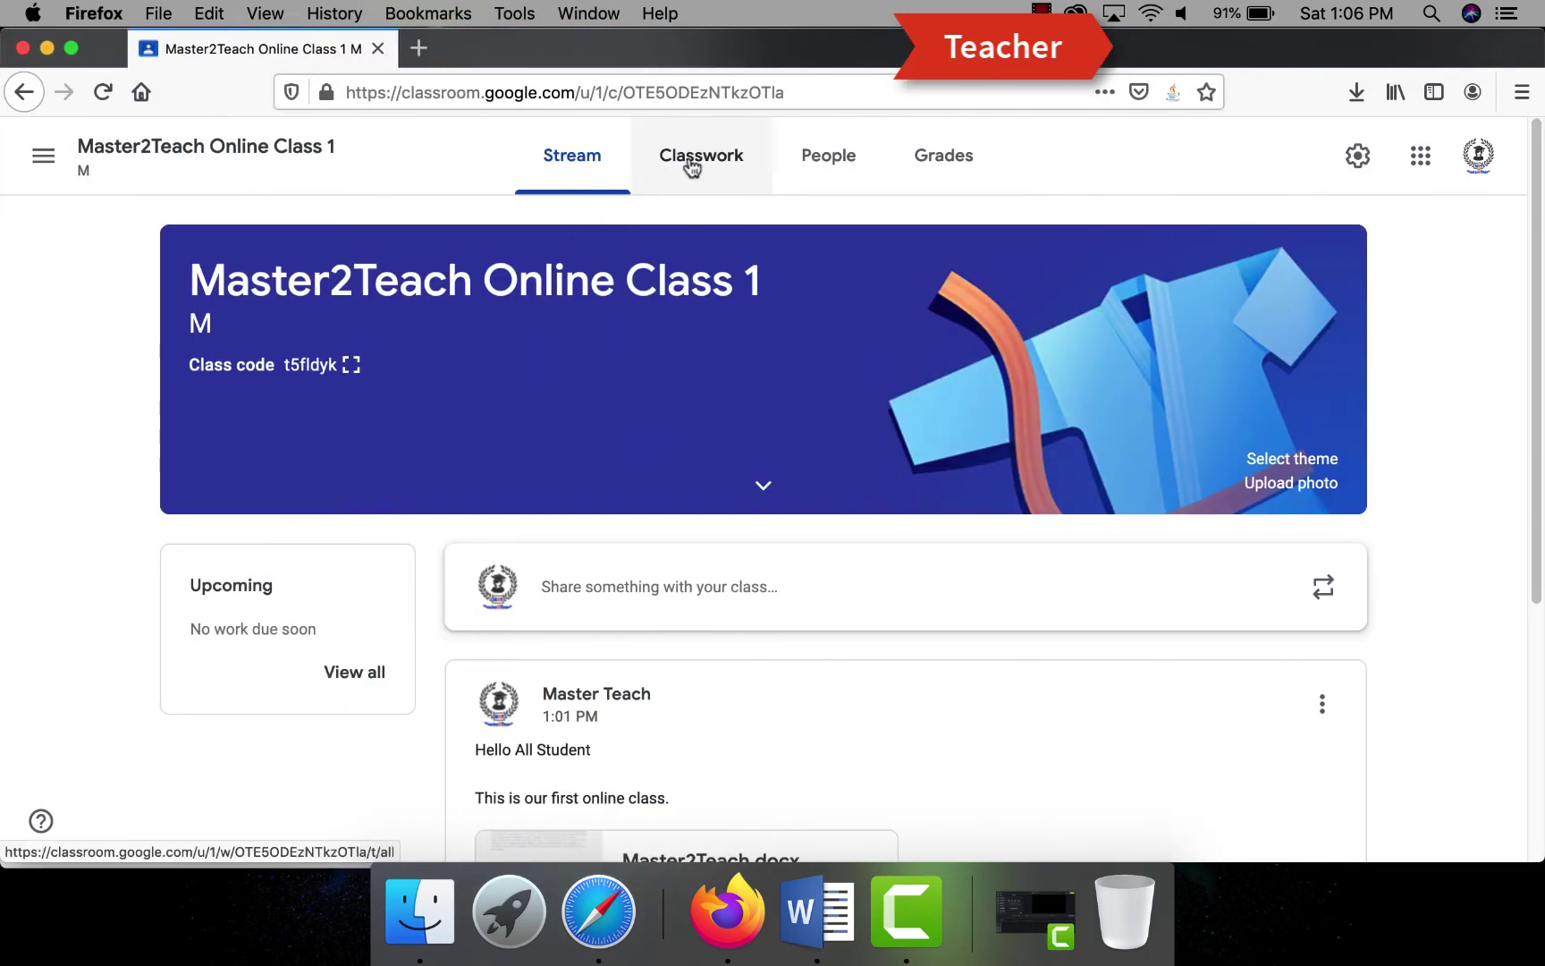
# - On the Classwork page, add the topics E-Books Resources and Lecutre Slides
pyautogui.click(691, 167)
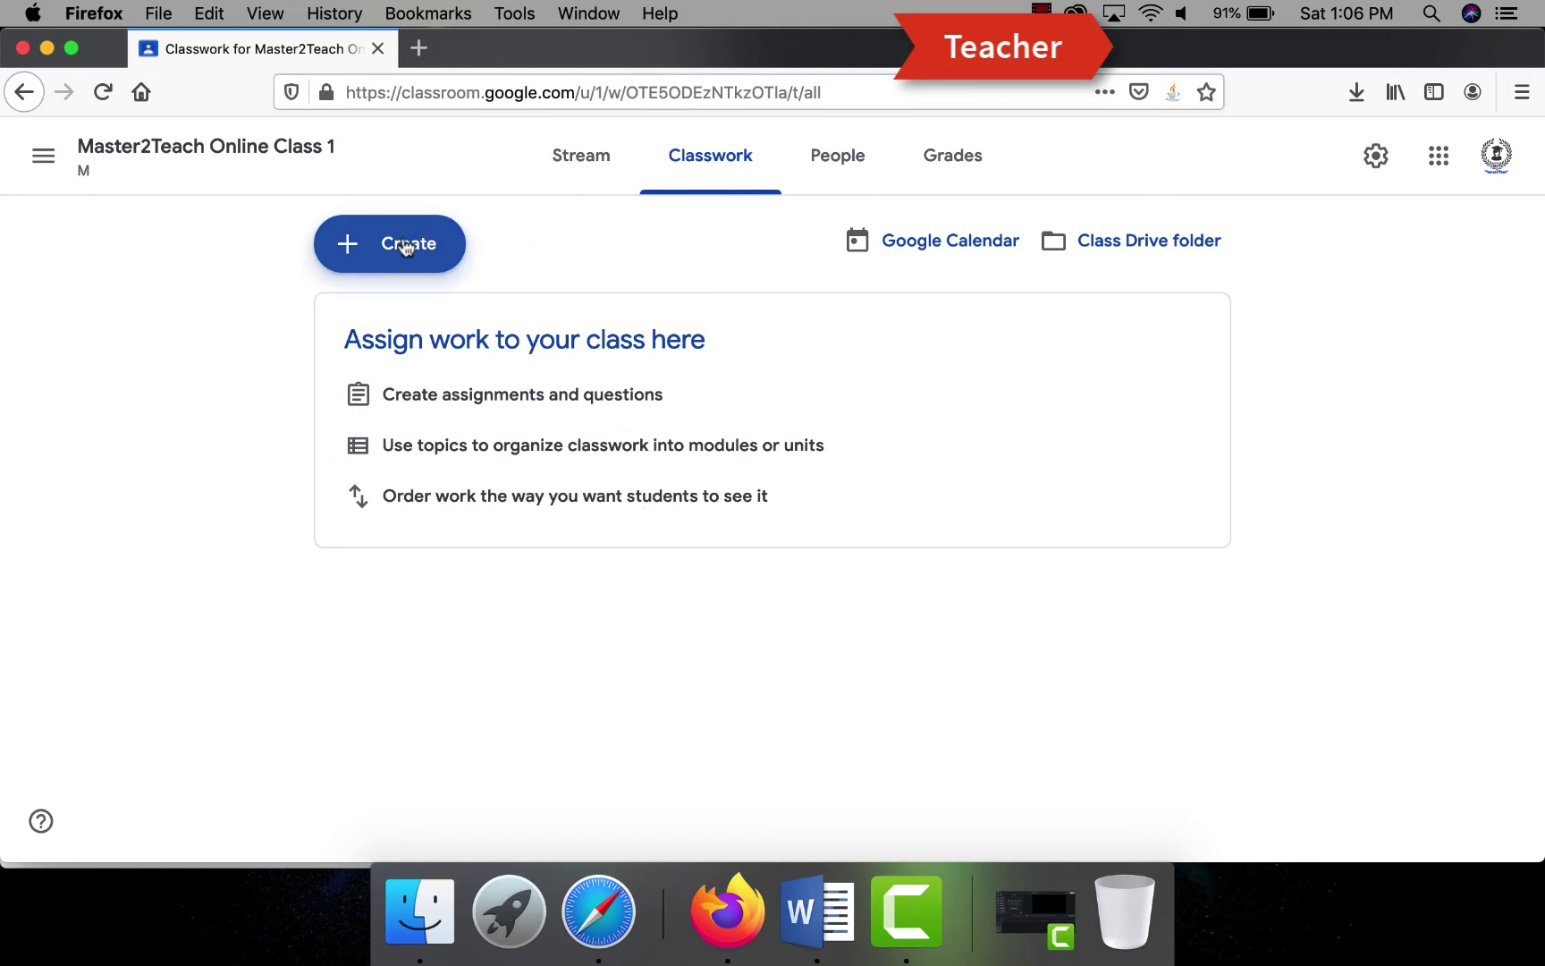
pyautogui.click(401, 250)
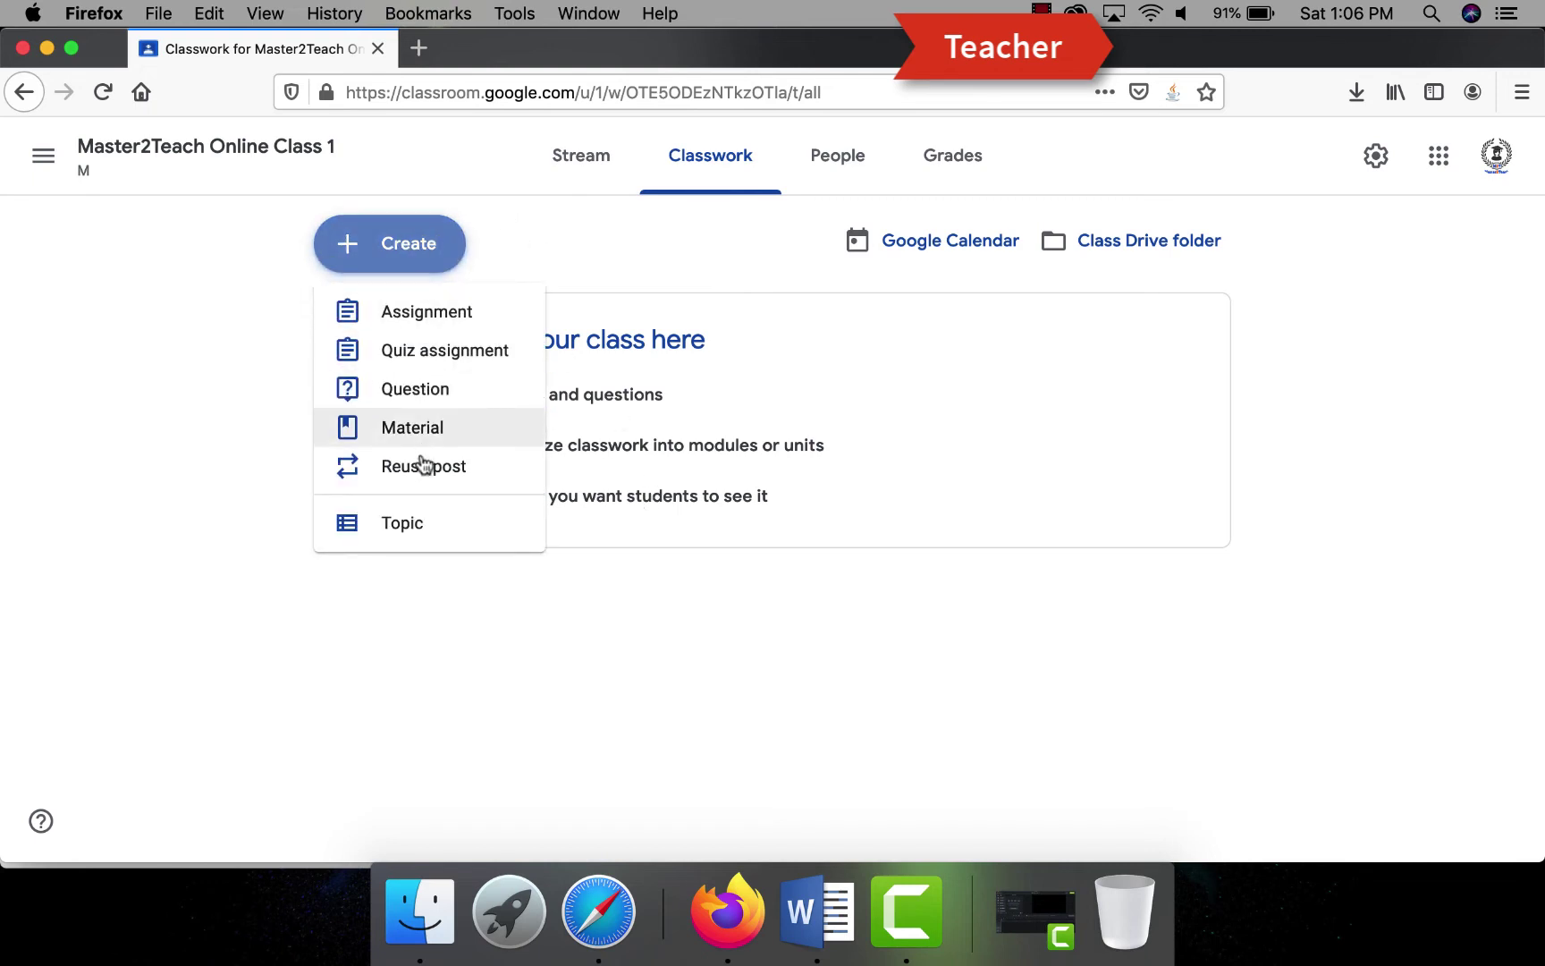
pyautogui.click(404, 524)
pyautogui.write('E-Books Resources')
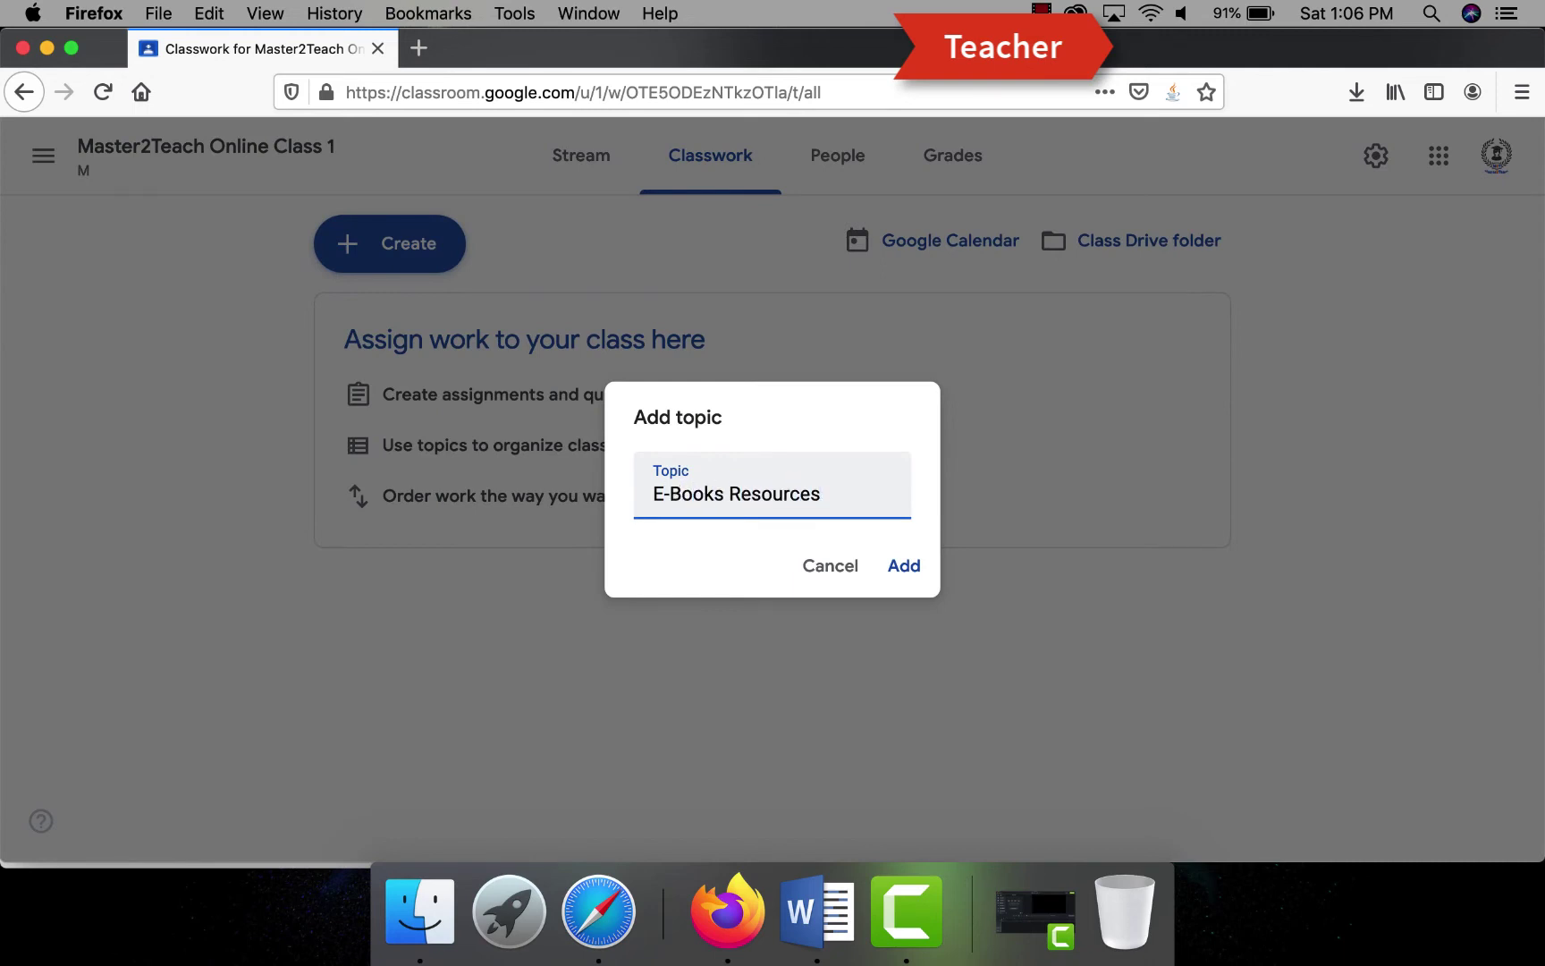
pyautogui.click(903, 565)
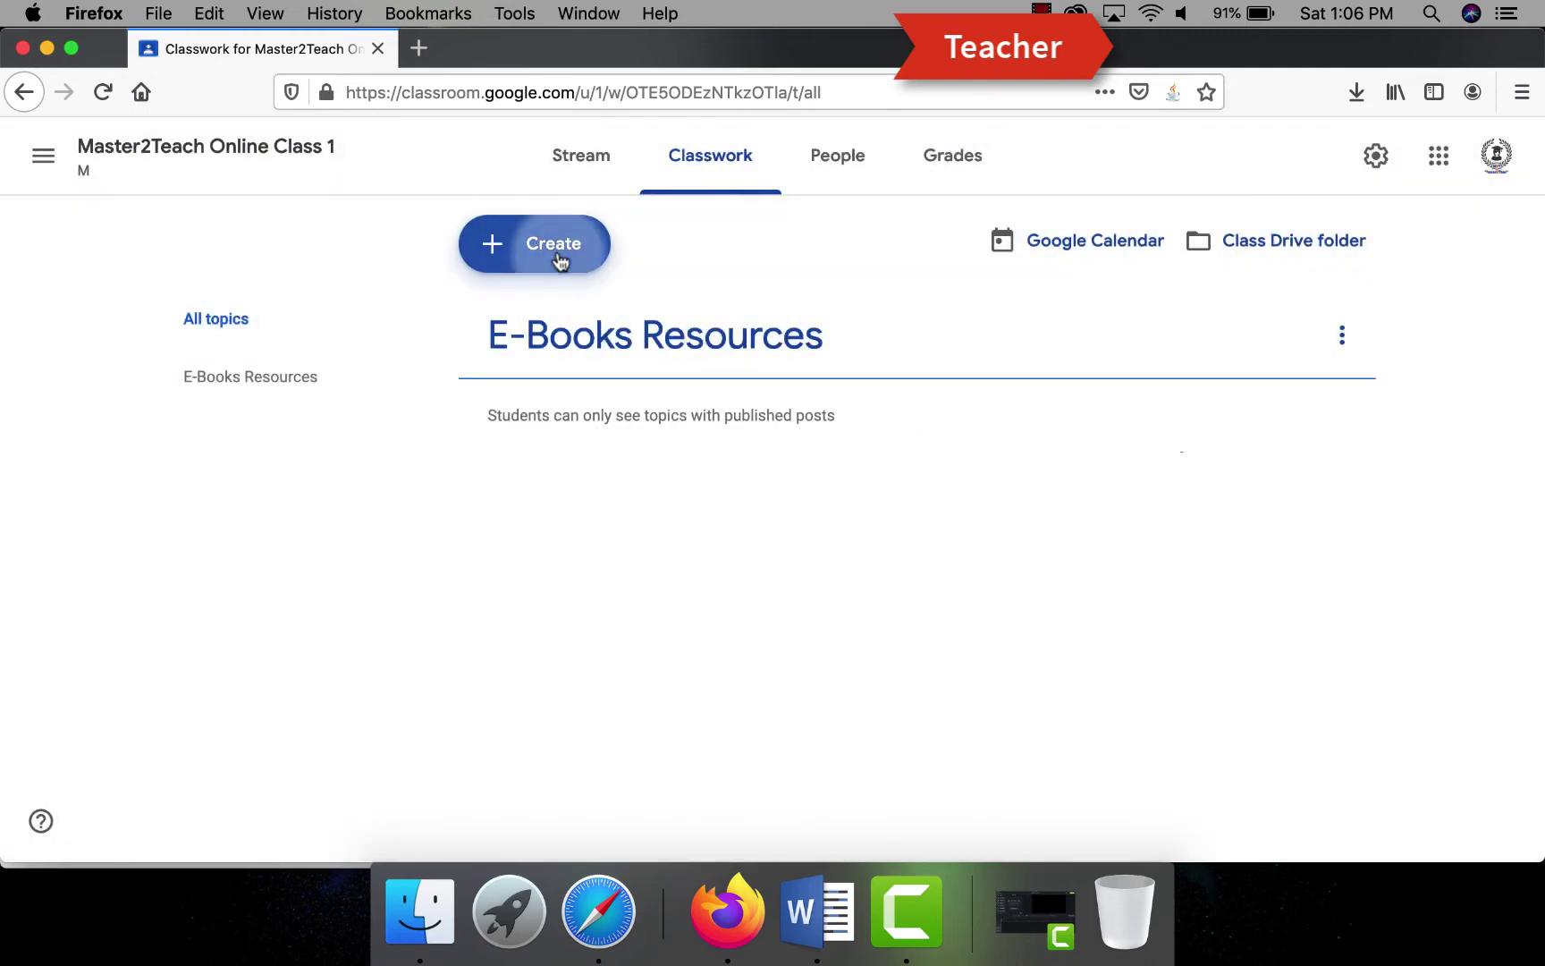
pyautogui.click(558, 259)
pyautogui.click(549, 526)
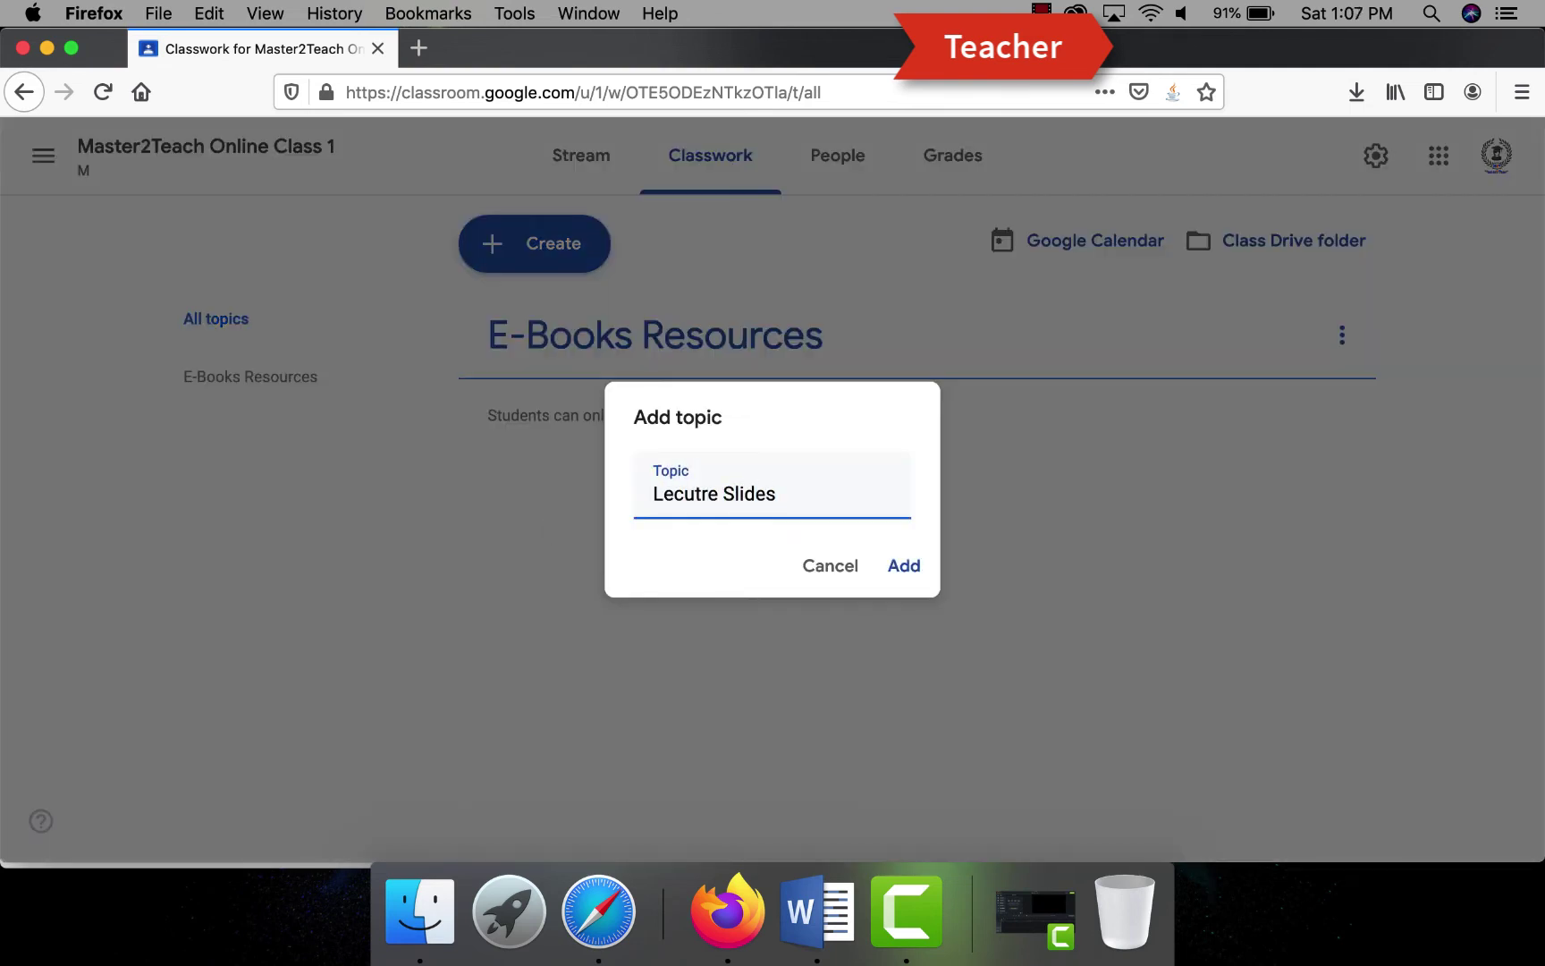
pyautogui.click(896, 566)
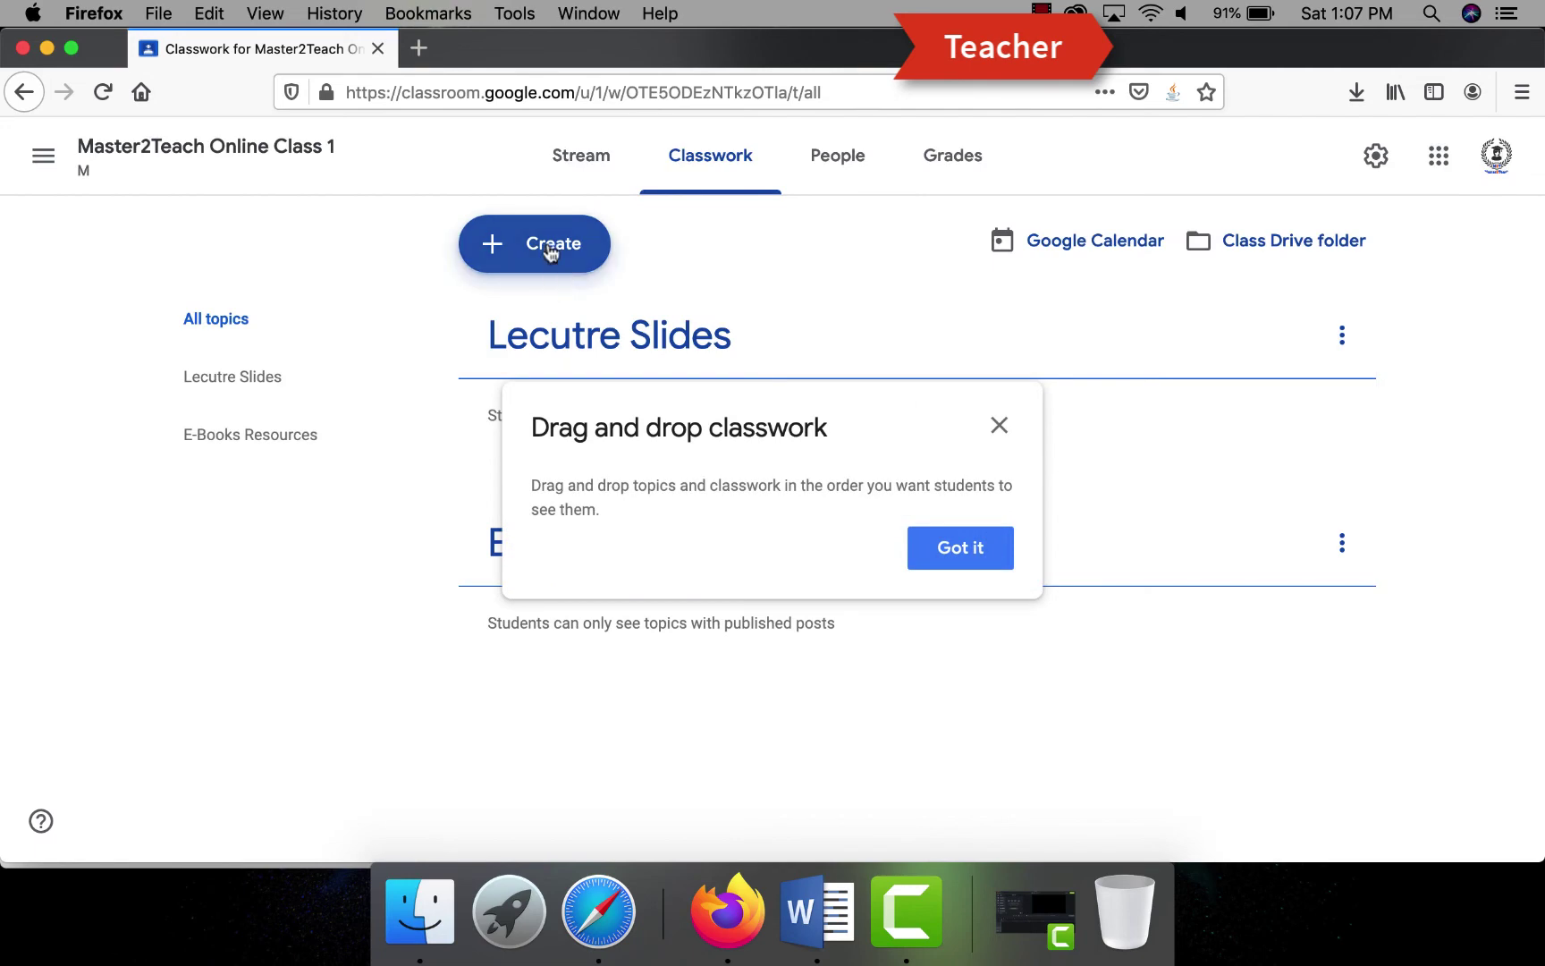
# - Add the Assignments and QUIZ topics
pyautogui.click(961, 548)
pyautogui.click(536, 249)
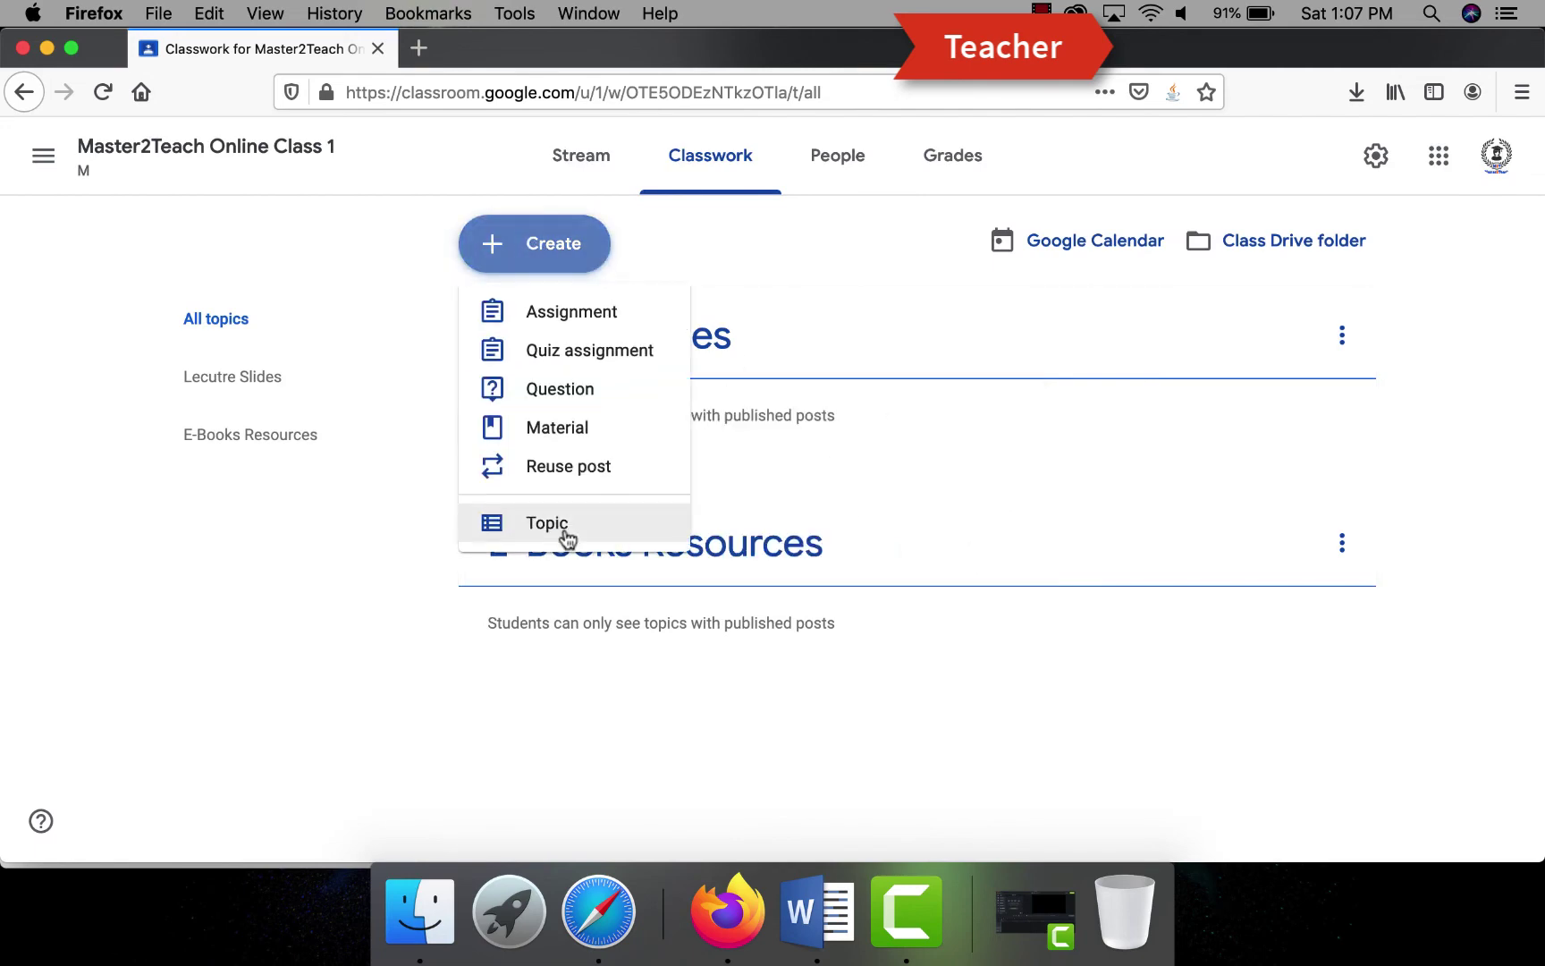
pyautogui.click(559, 527)
pyautogui.write('Assignments')
pyautogui.press('Return')
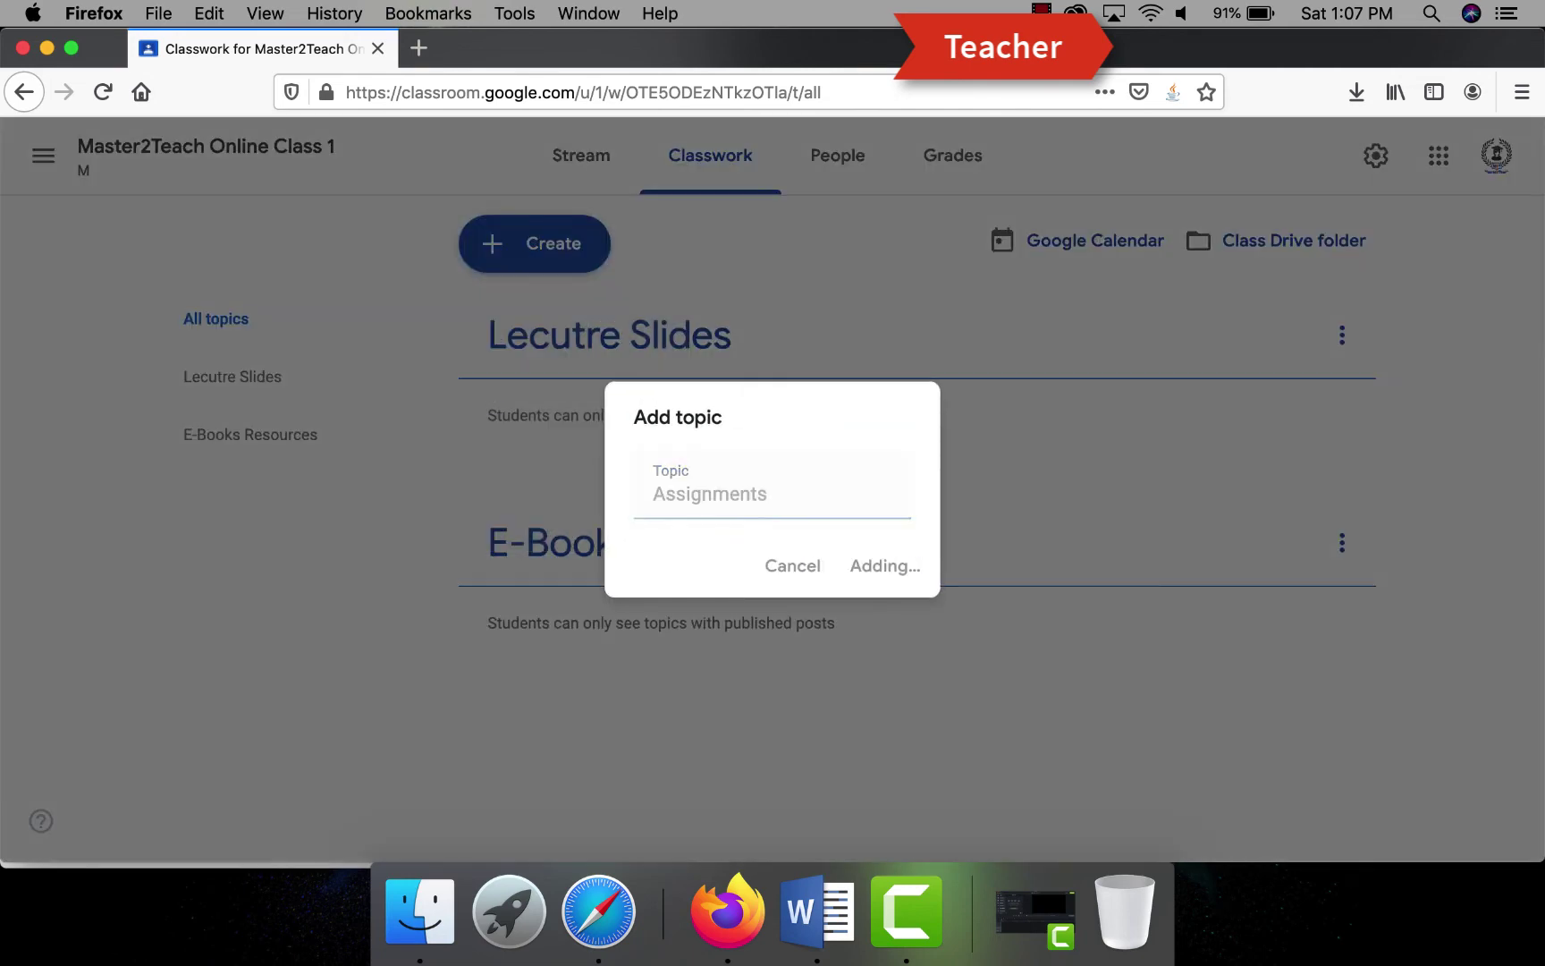
pyautogui.click(534, 243)
pyautogui.click(544, 519)
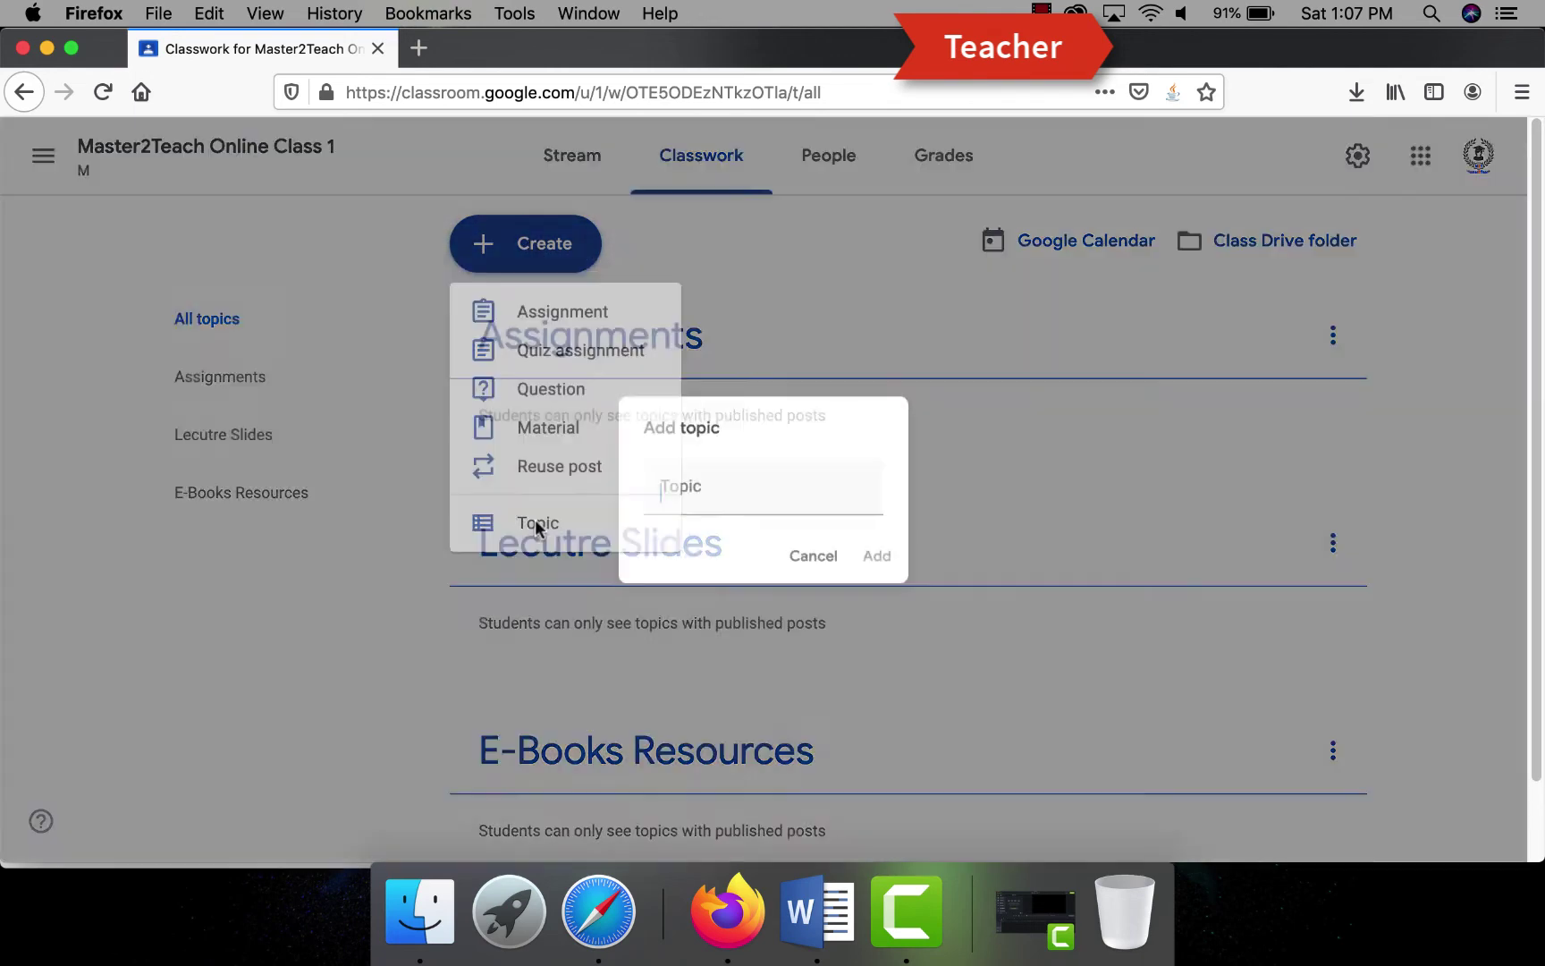
pyautogui.write('QUi')
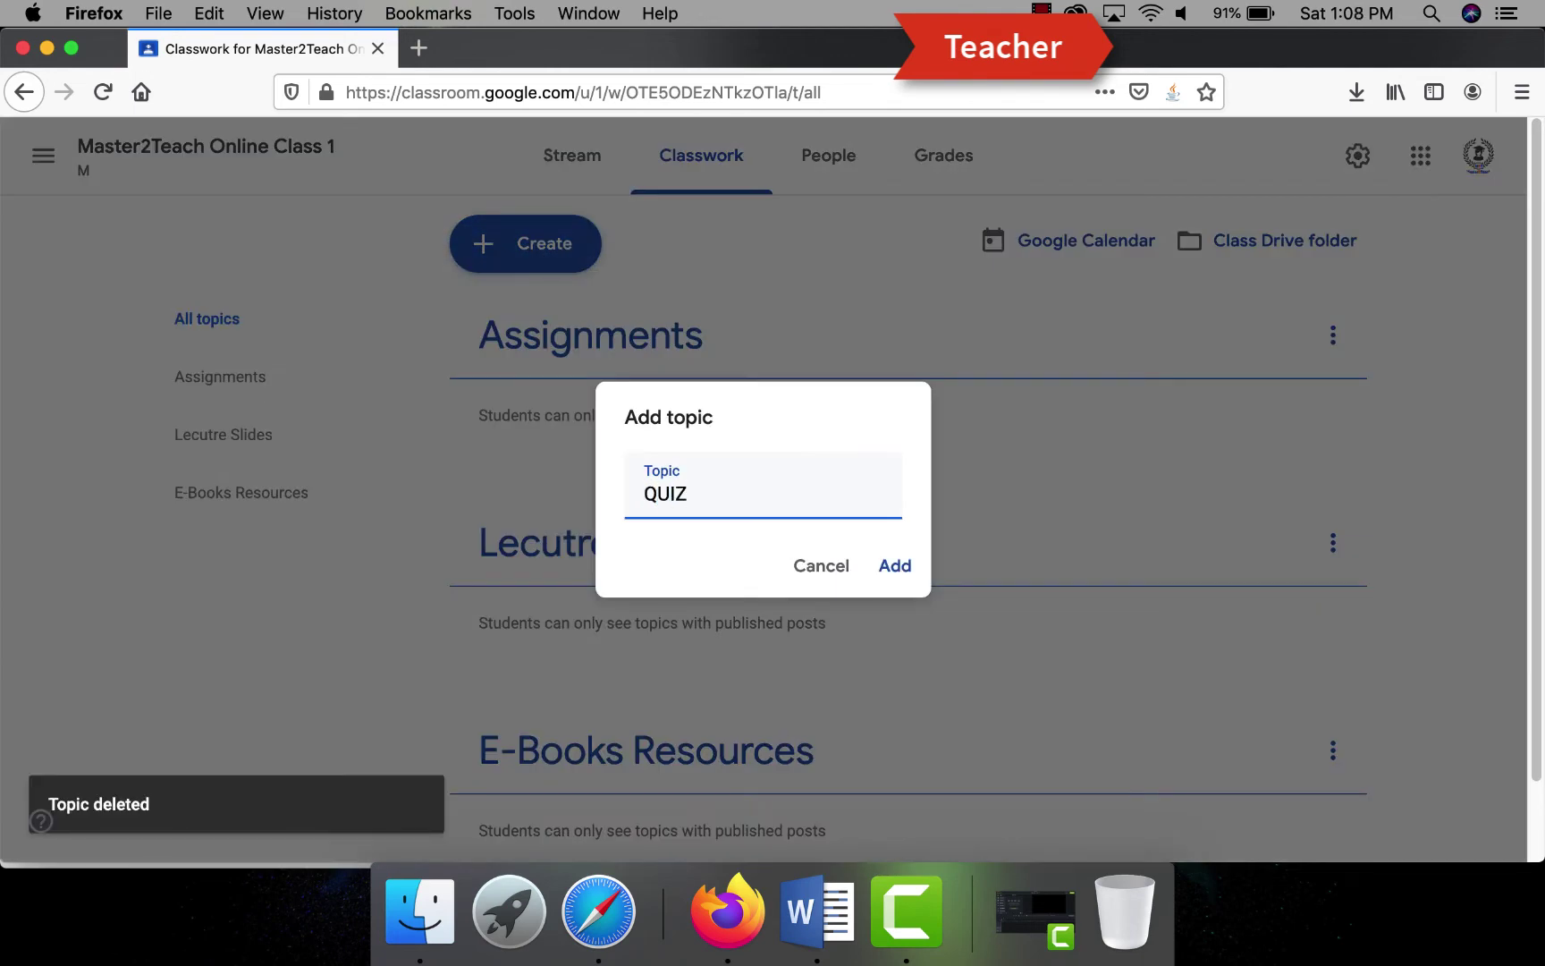
pyautogui.click(897, 566)
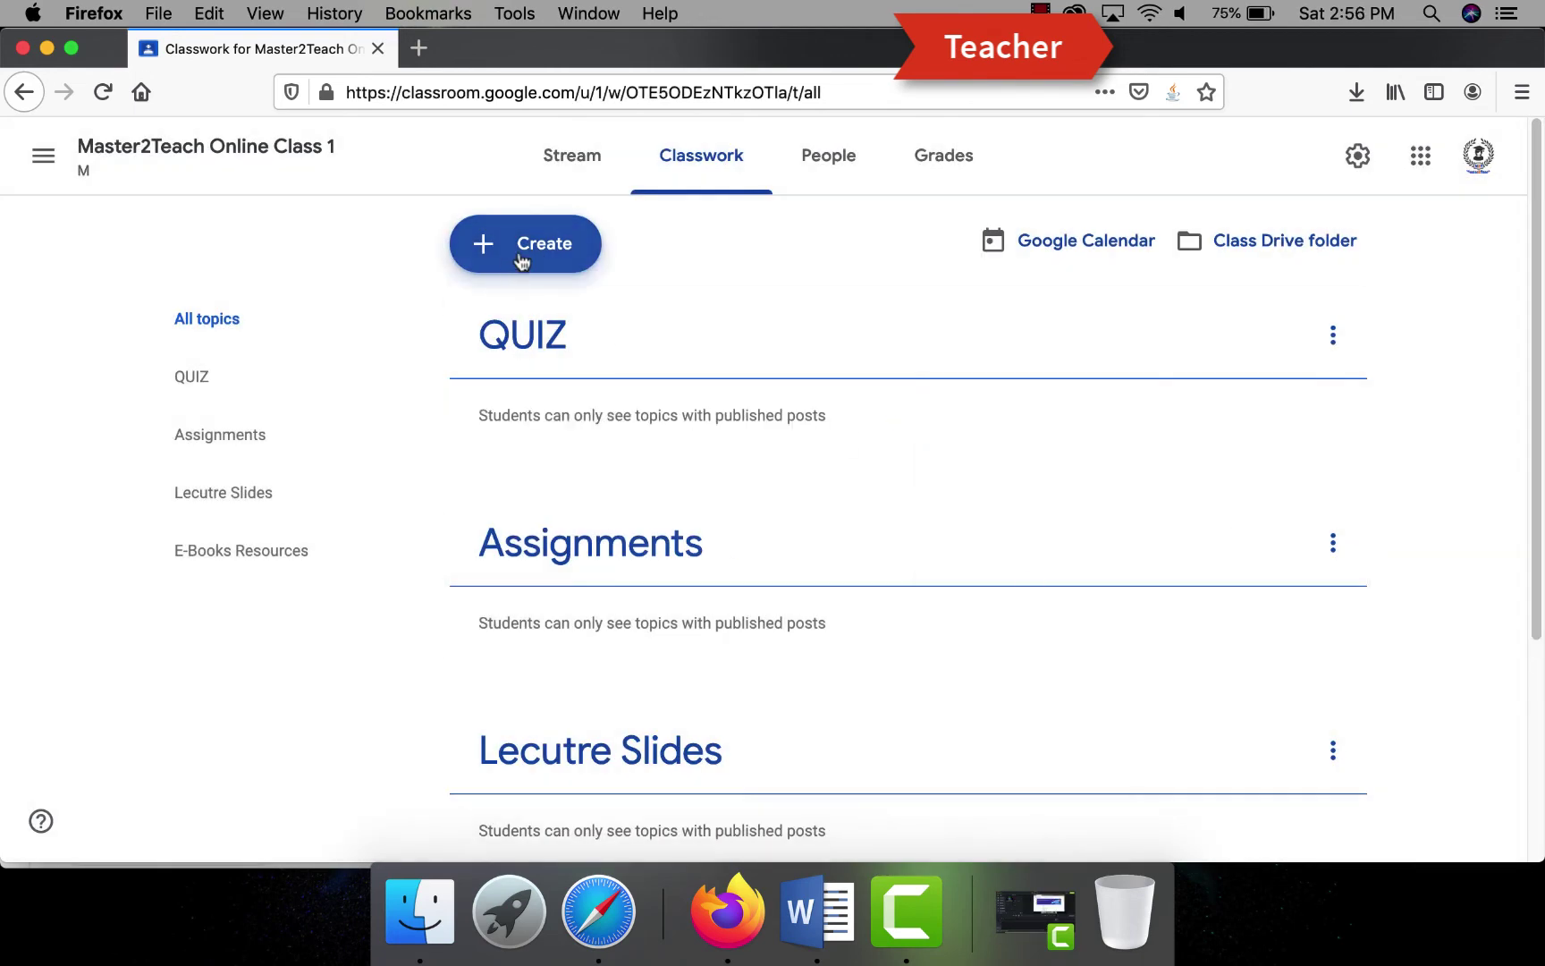
# - Start a material titled 'What is Google Classroom' with a description beginning 'This video'
pyautogui.click(526, 250)
pyautogui.click(549, 429)
pyautogui.write('What is ')
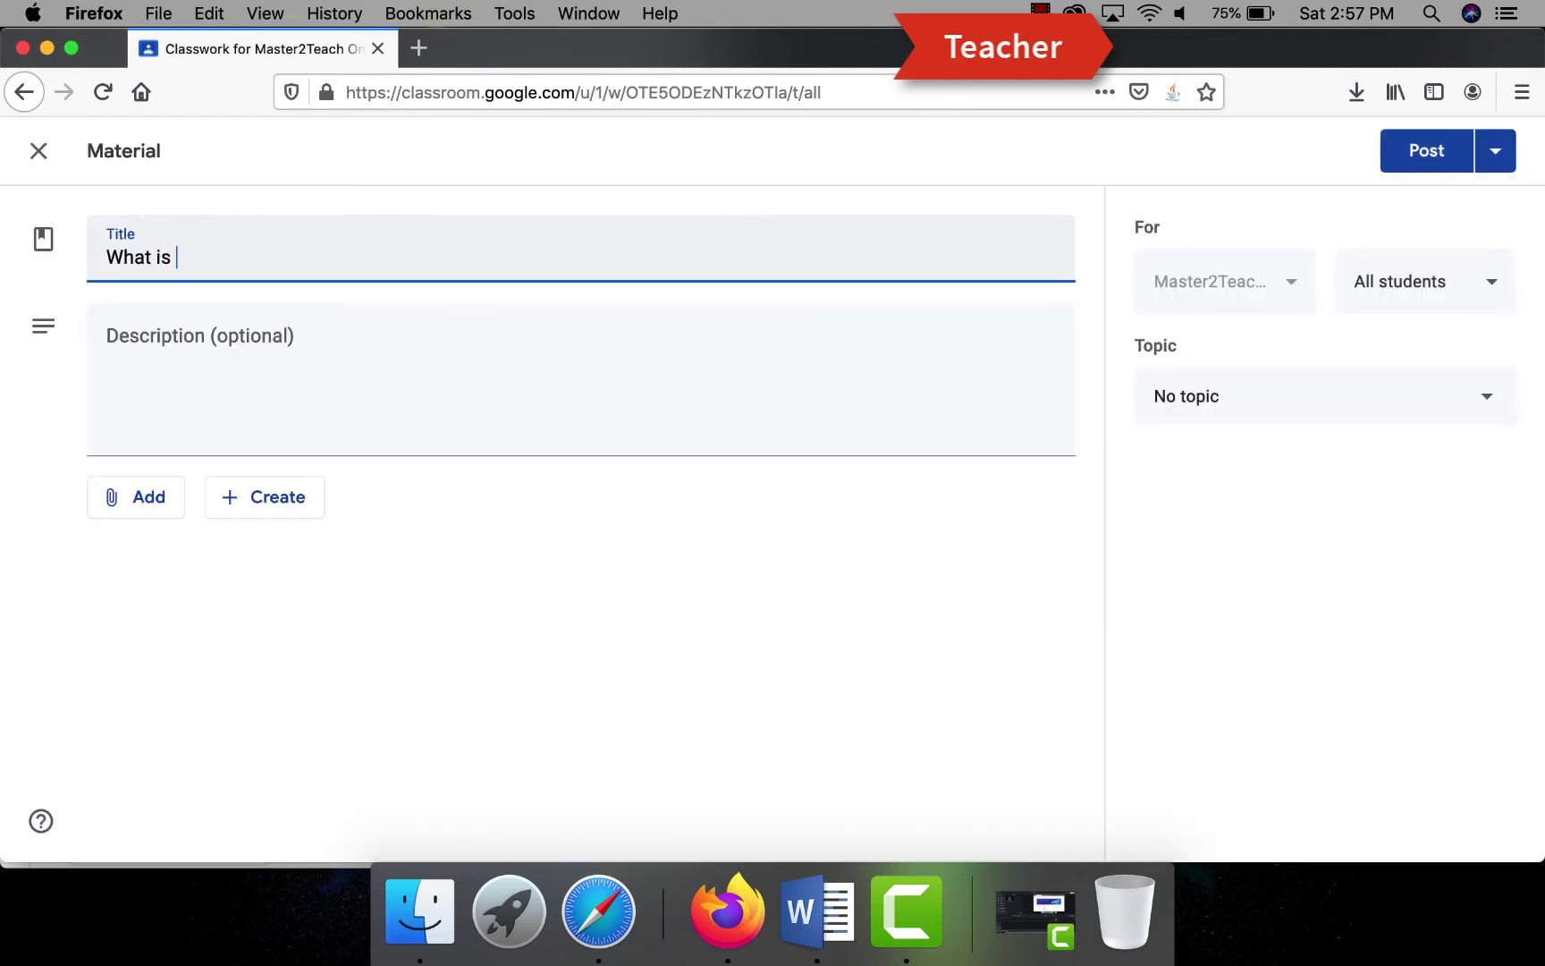
pyautogui.write('Google Classroom')
pyautogui.click(143, 344)
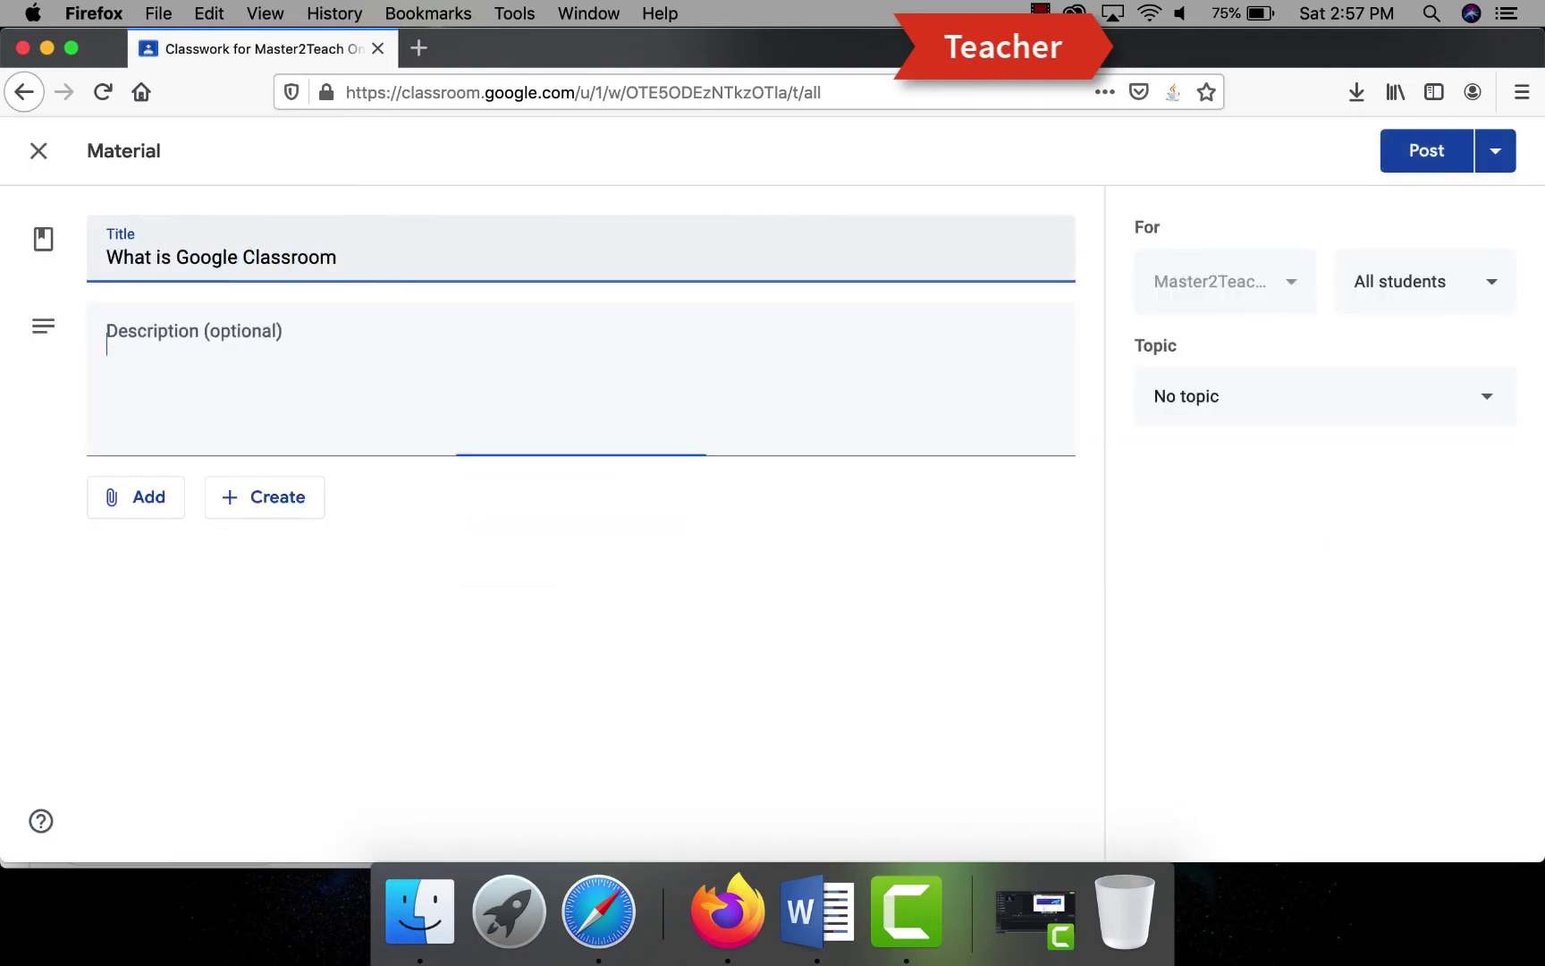
pyautogui.write('This video show how to use google classroom and how to use it.')
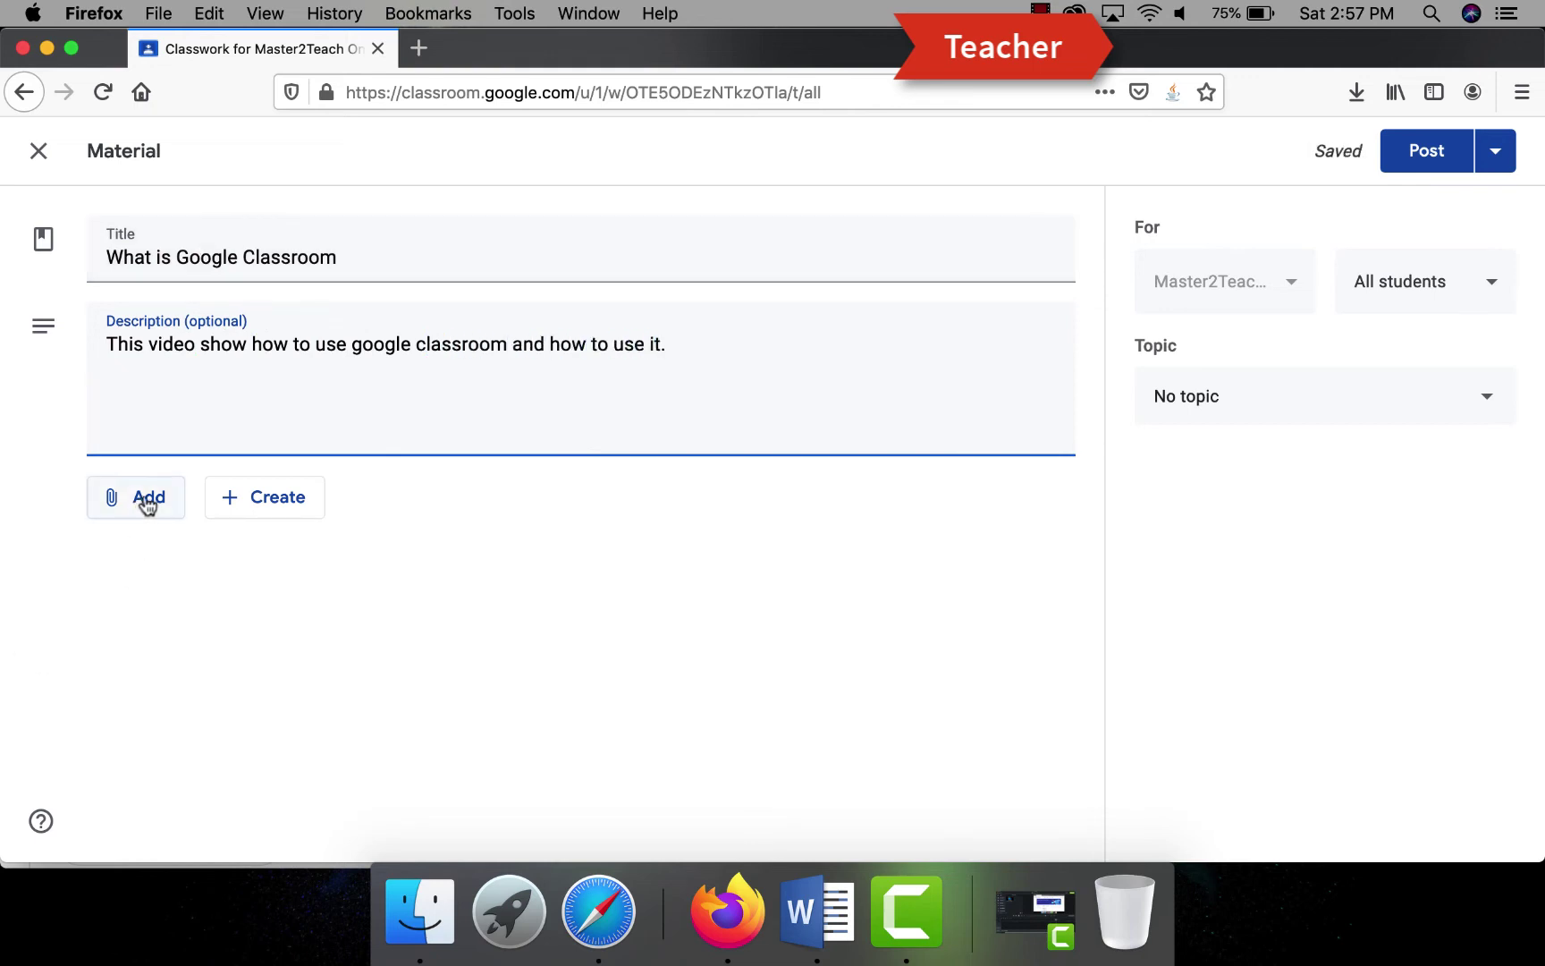
# - Attach Master2Teach.docx from the computer, removing an accidentally added spreadsheet
pyautogui.click(143, 499)
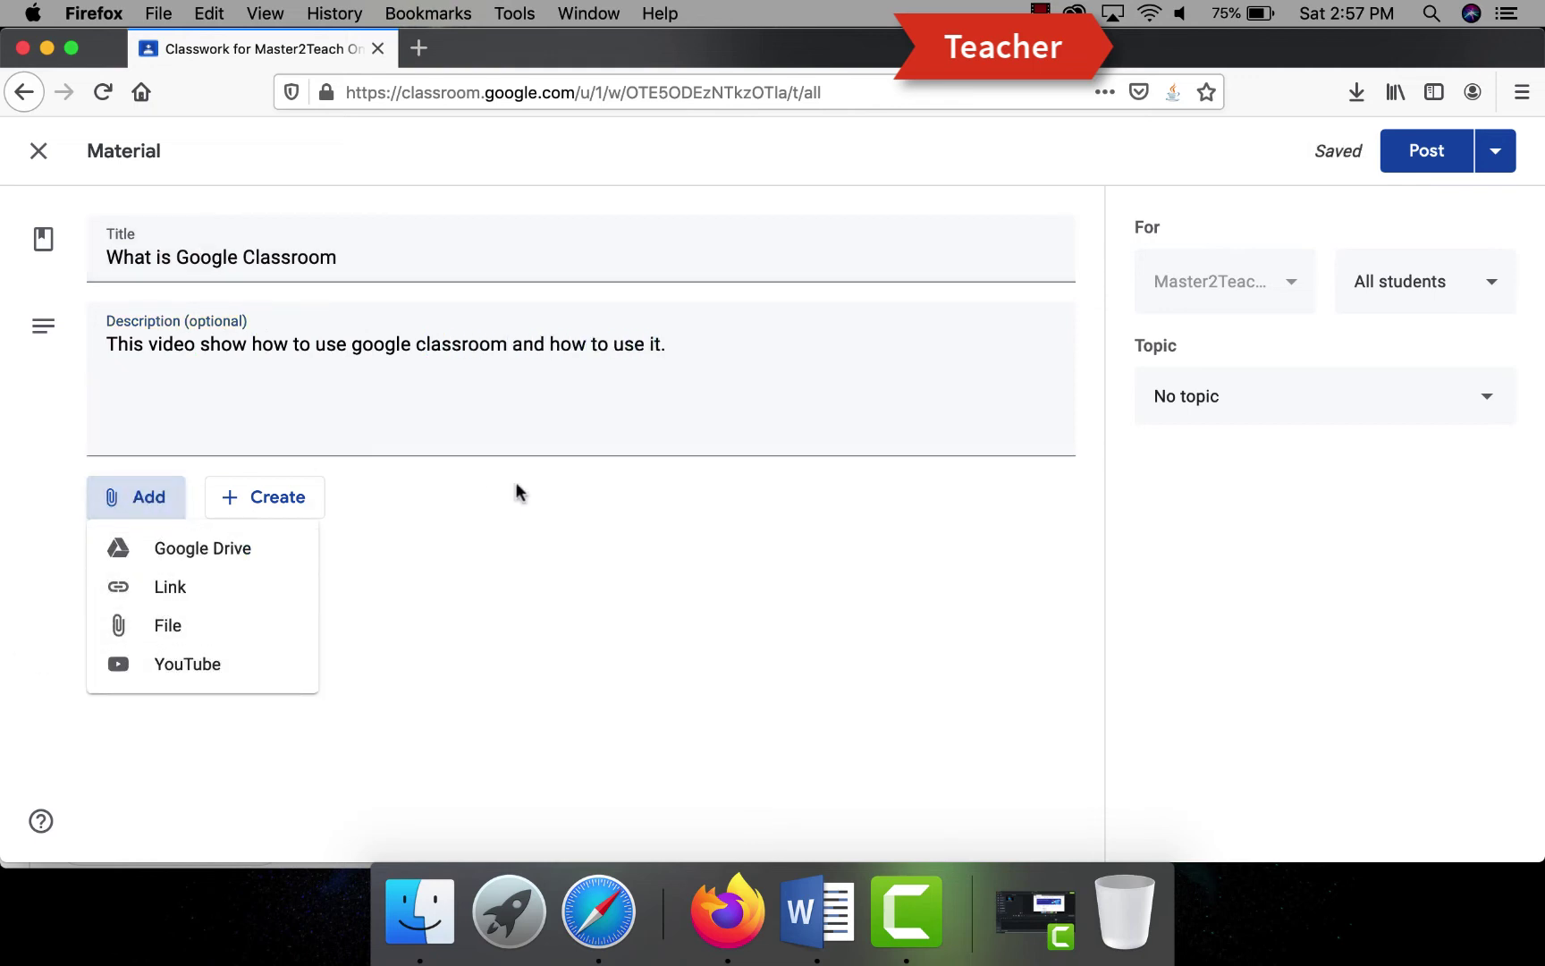
pyautogui.click(259, 505)
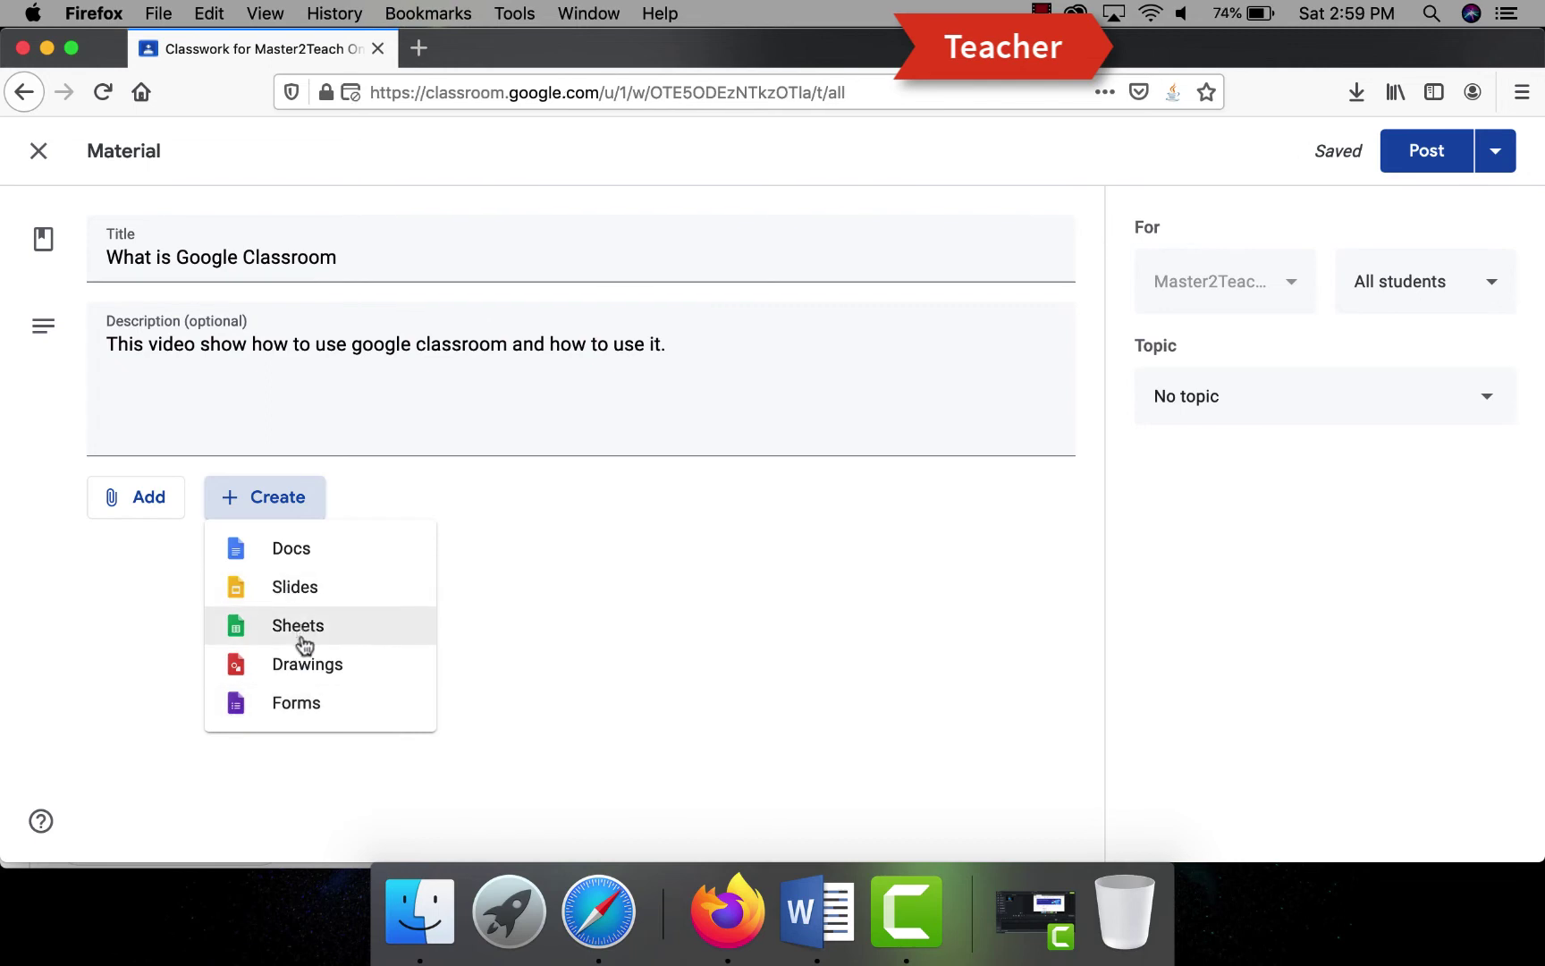
pyautogui.click(302, 633)
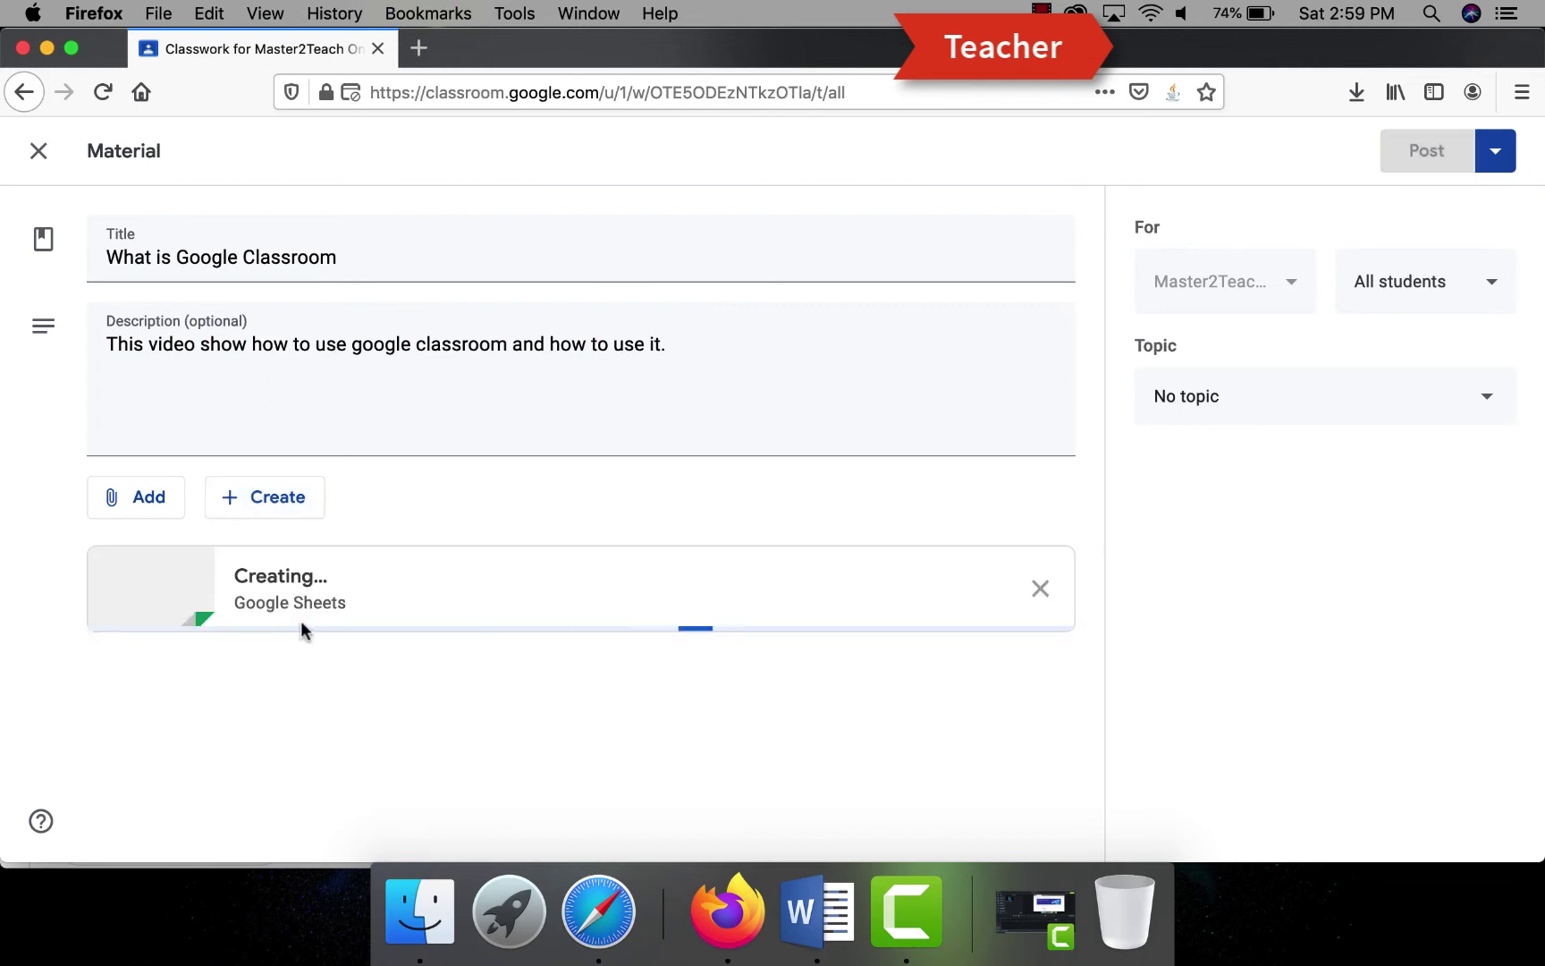
pyautogui.click(1061, 588)
pyautogui.click(135, 497)
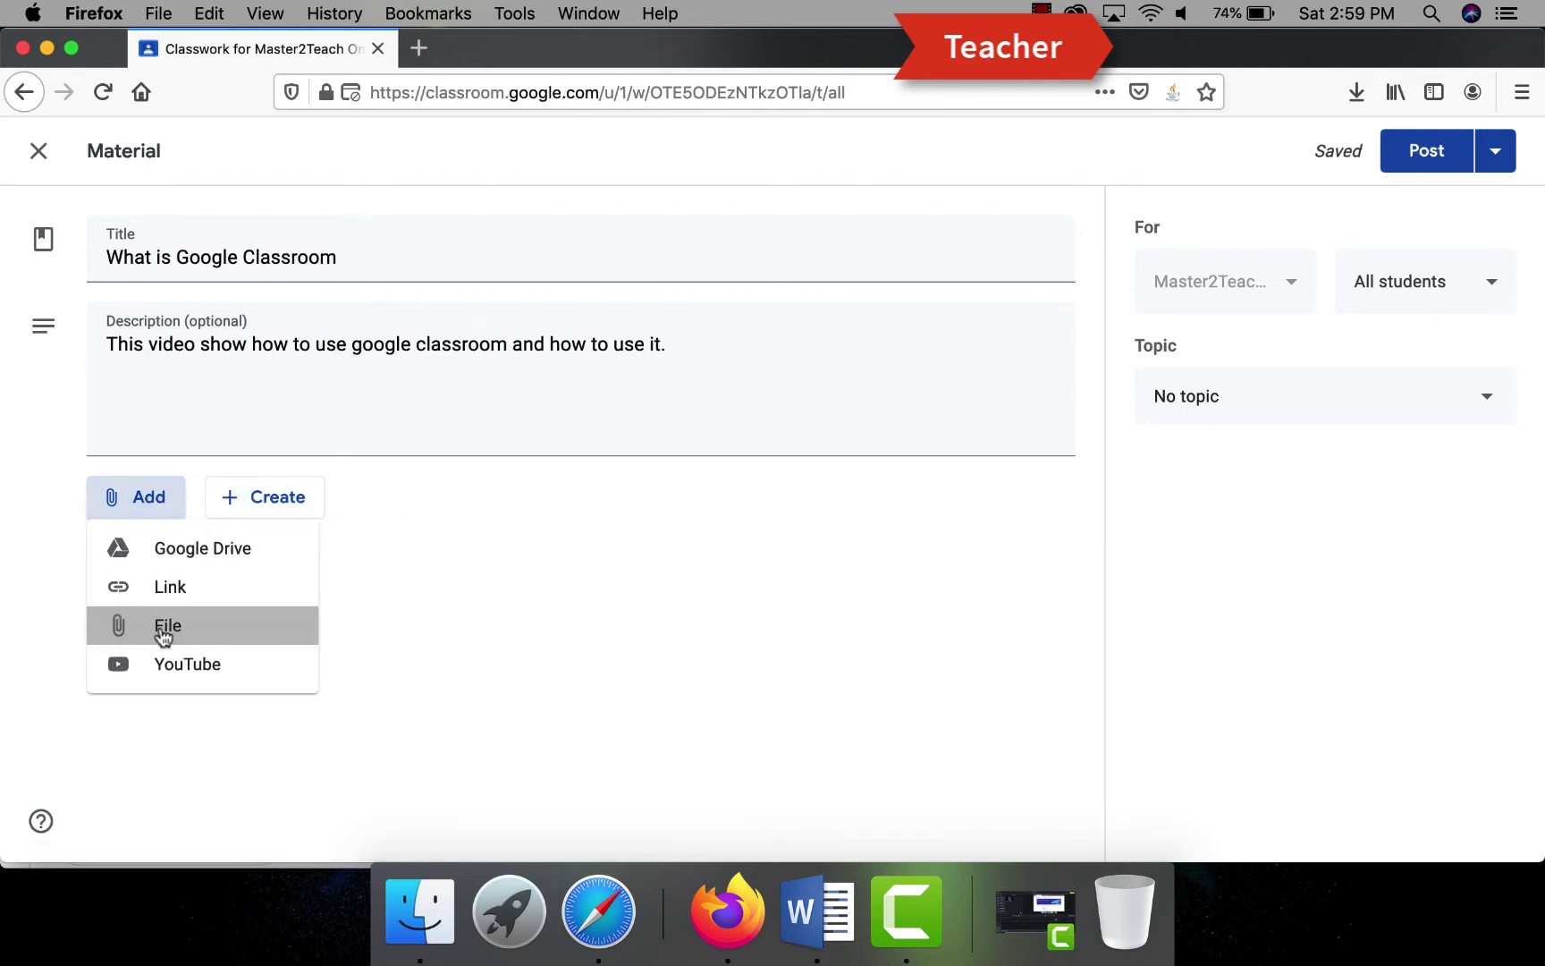
pyautogui.click(156, 624)
pyautogui.doubleClick(486, 156)
pyautogui.click(327, 765)
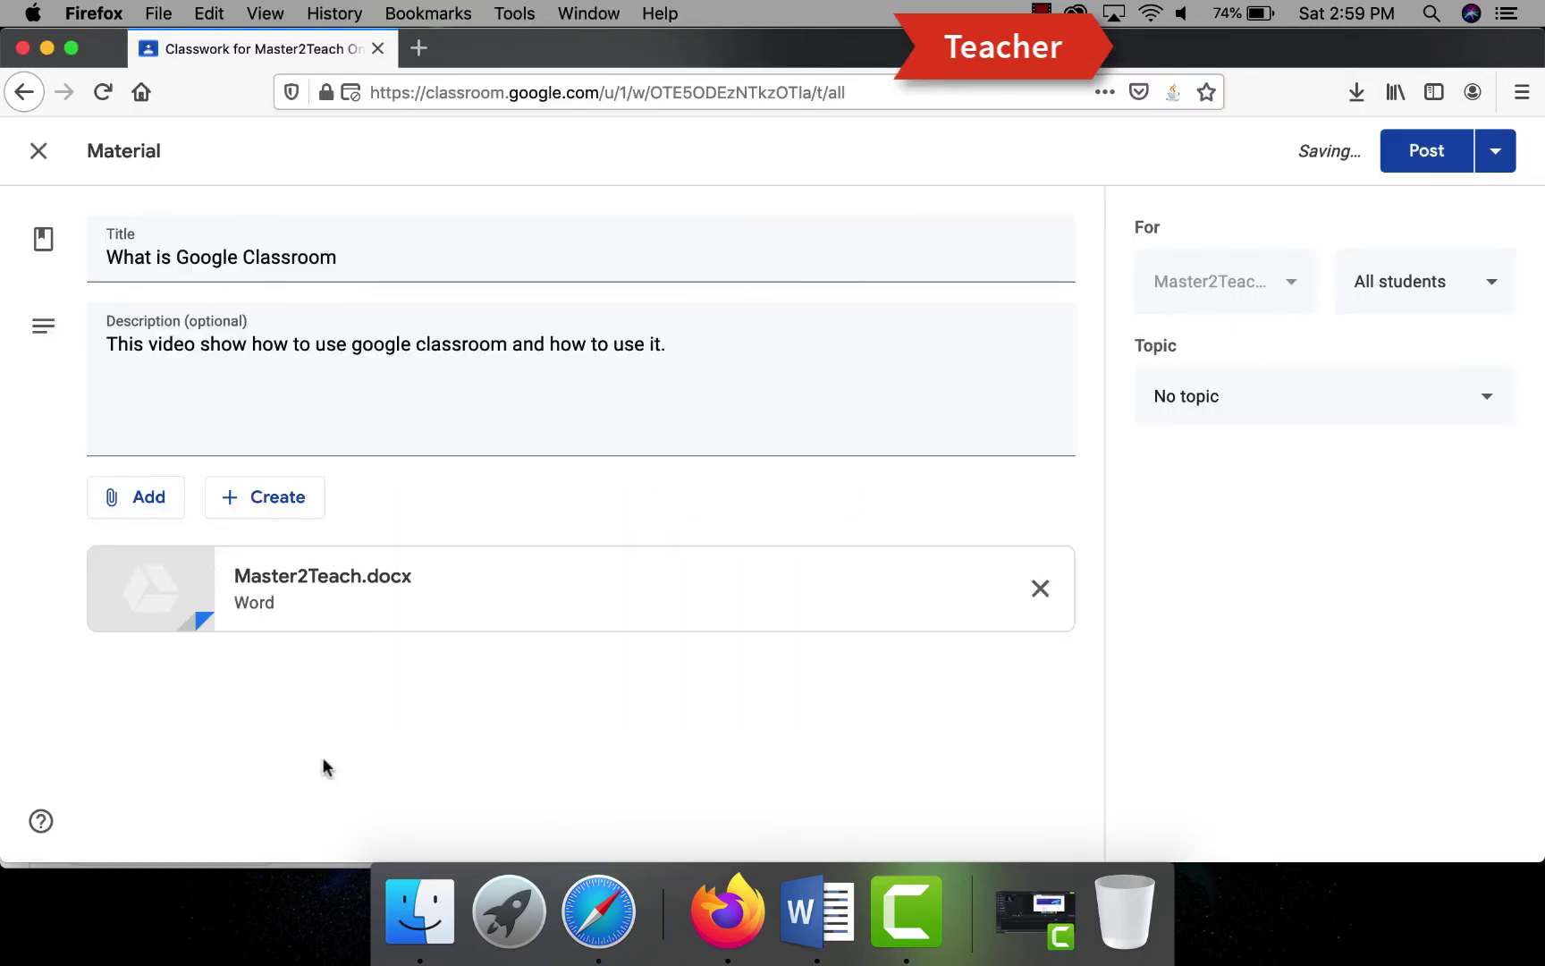
# - File the material under the Lecutre Slides topic and post it
pyautogui.click(1194, 396)
pyautogui.click(1200, 650)
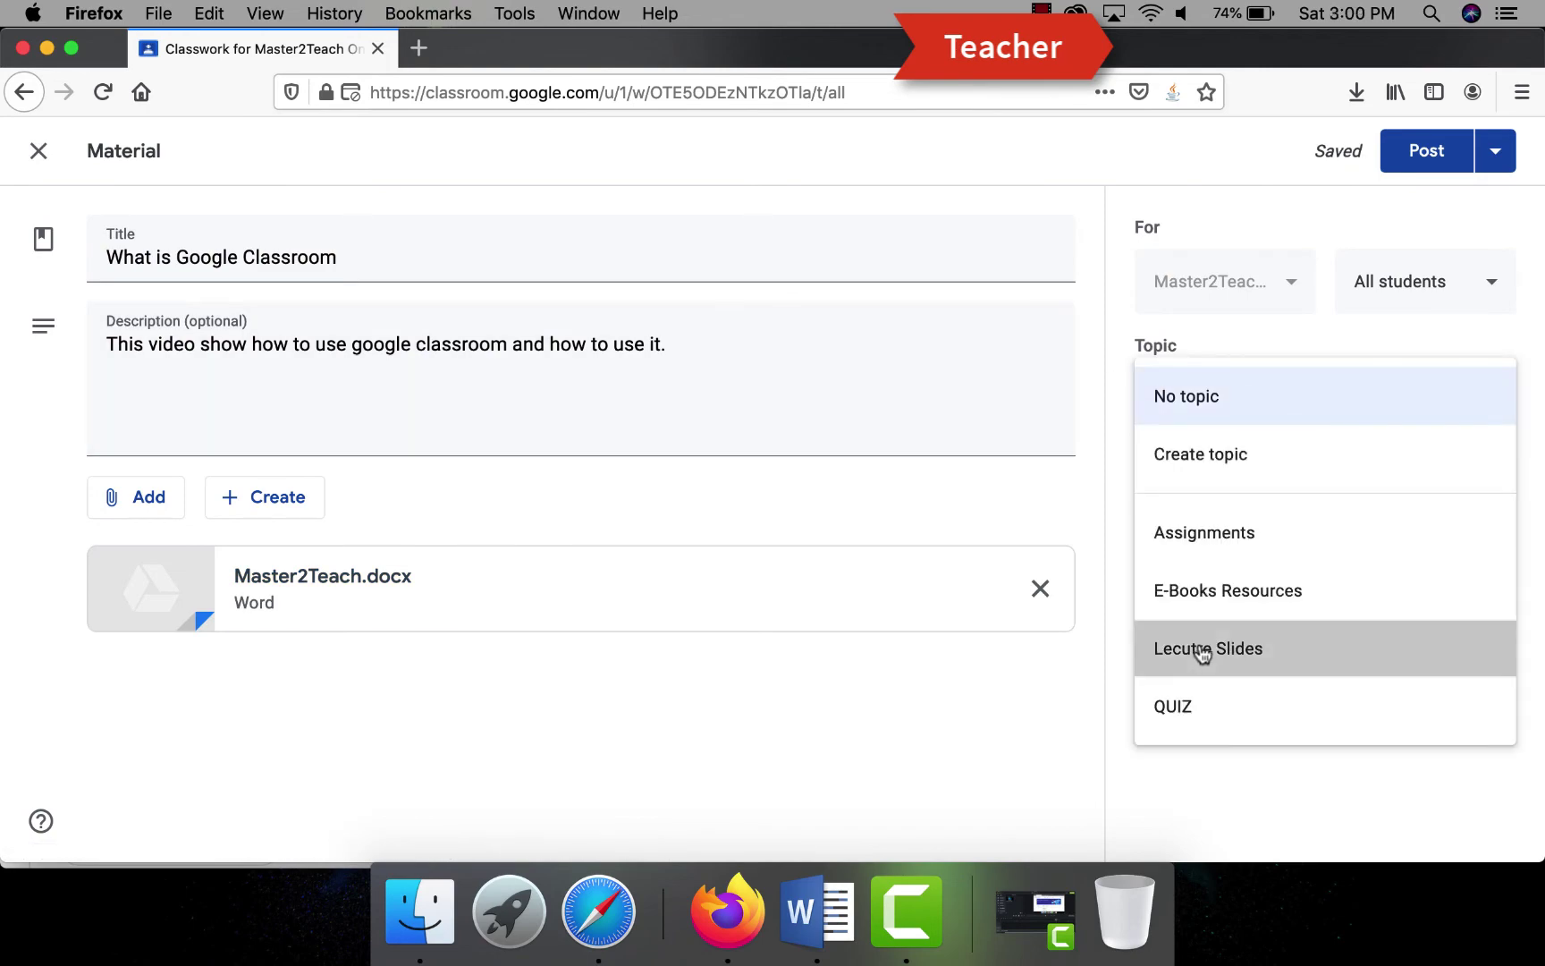
pyautogui.click(1415, 152)
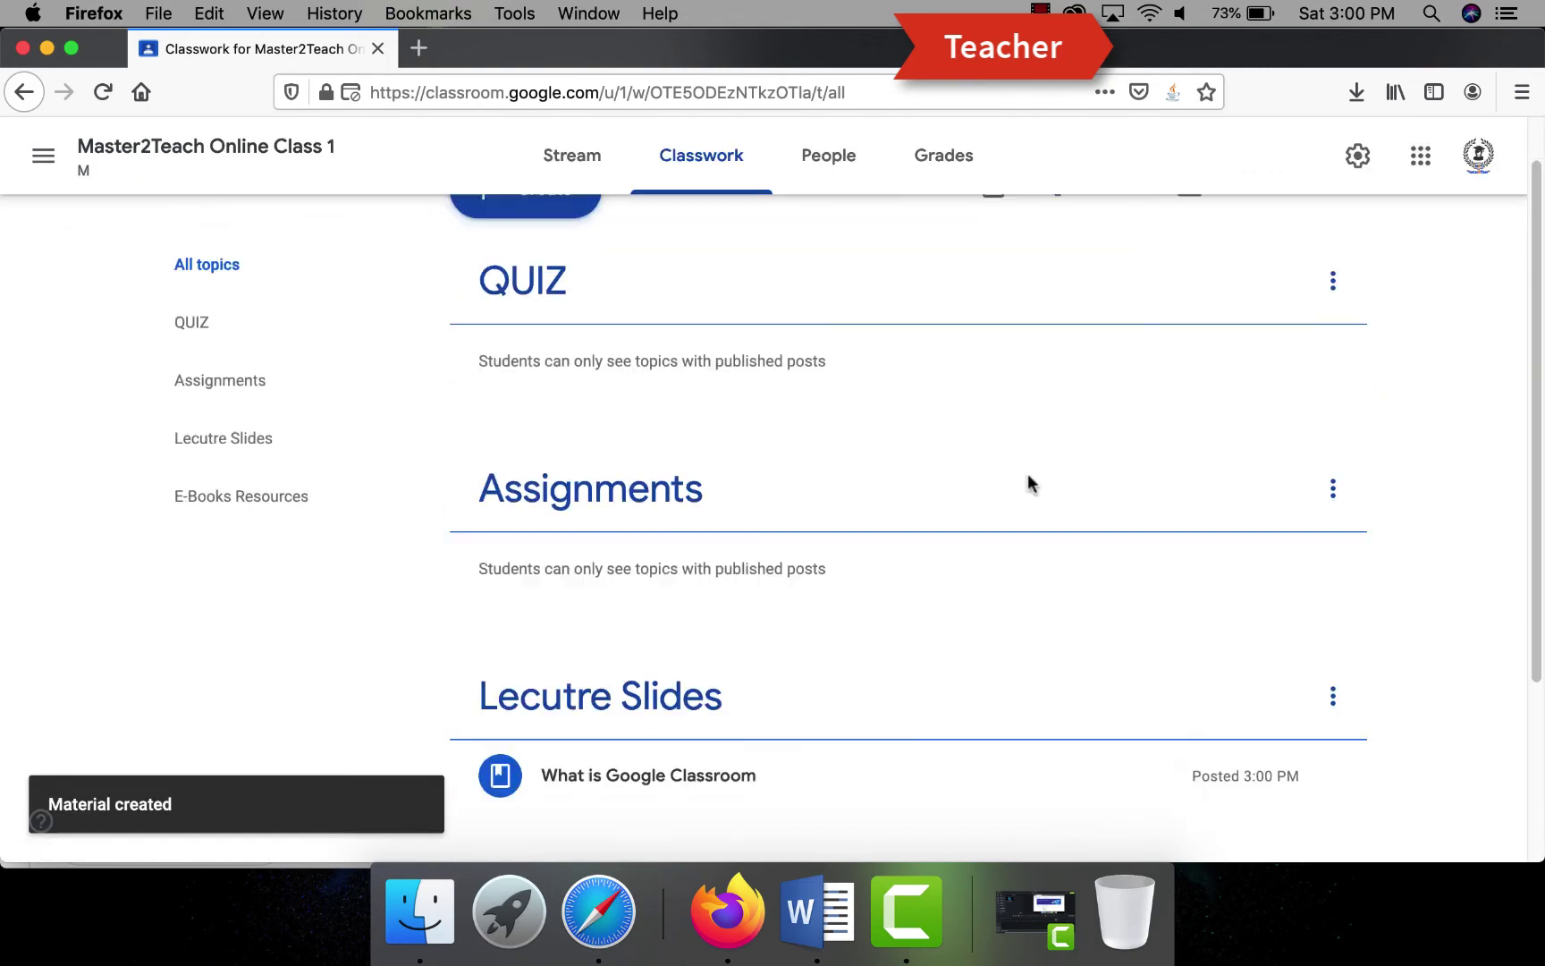
# - As the student, comment 'I want to learn more about it.' on the material under Lecutre Slides
pyautogui.hotkey('ctrl', 'alt', 'Right')
pyautogui.click(257, 468)
pyautogui.scroll(4, 268, 402)
pyautogui.click(347, 232)
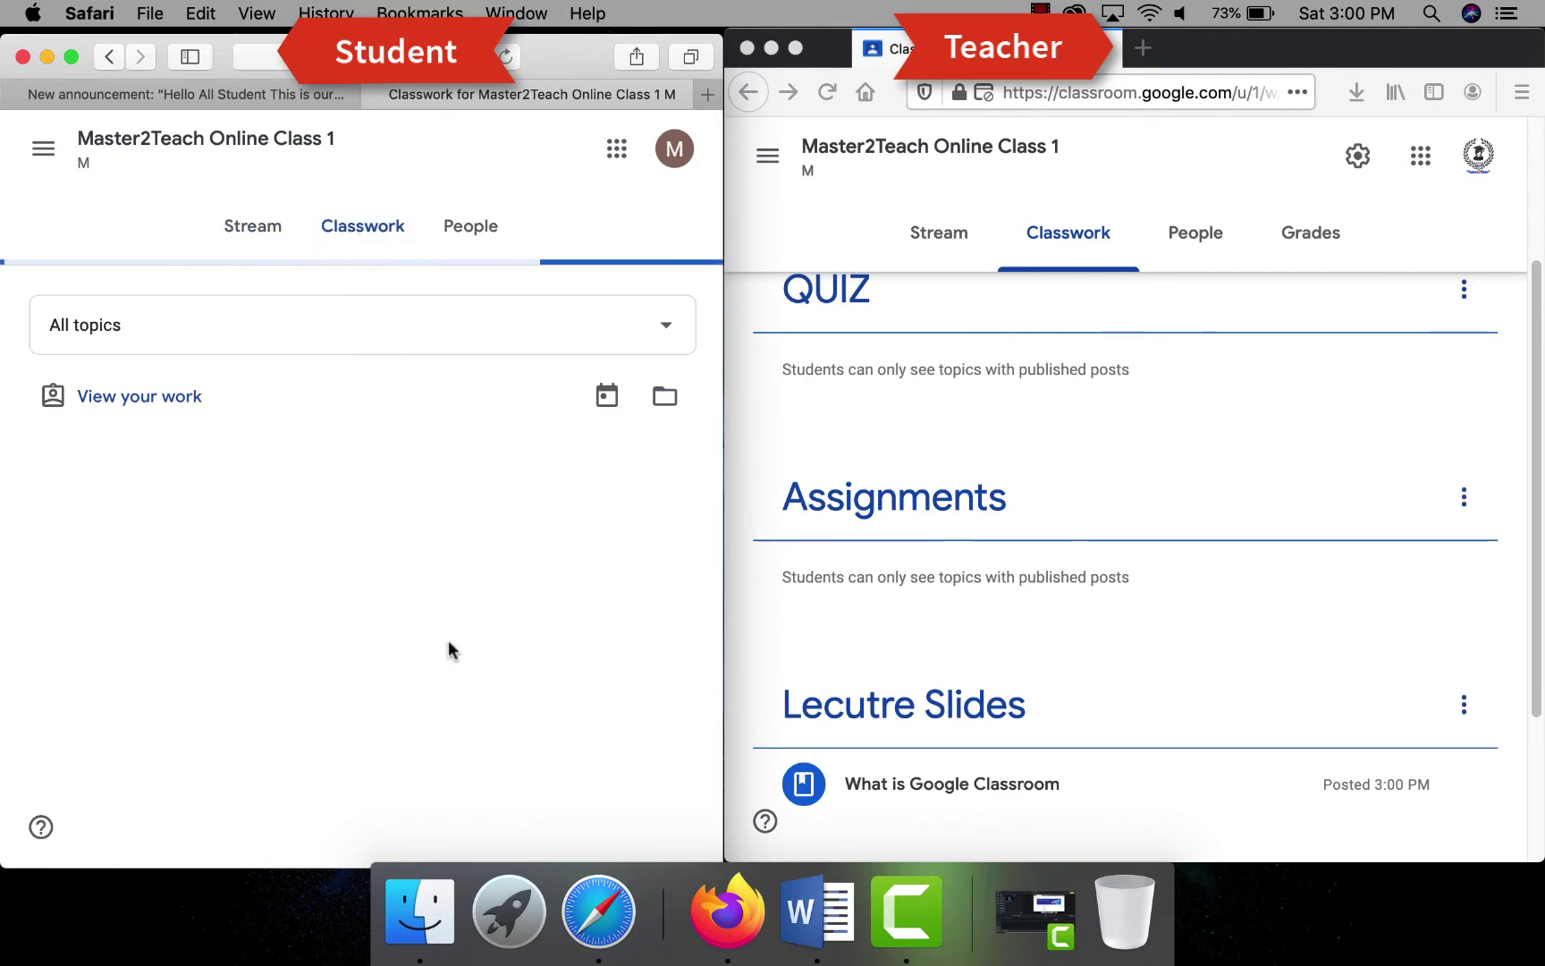
pyautogui.click(483, 559)
pyautogui.click(647, 381)
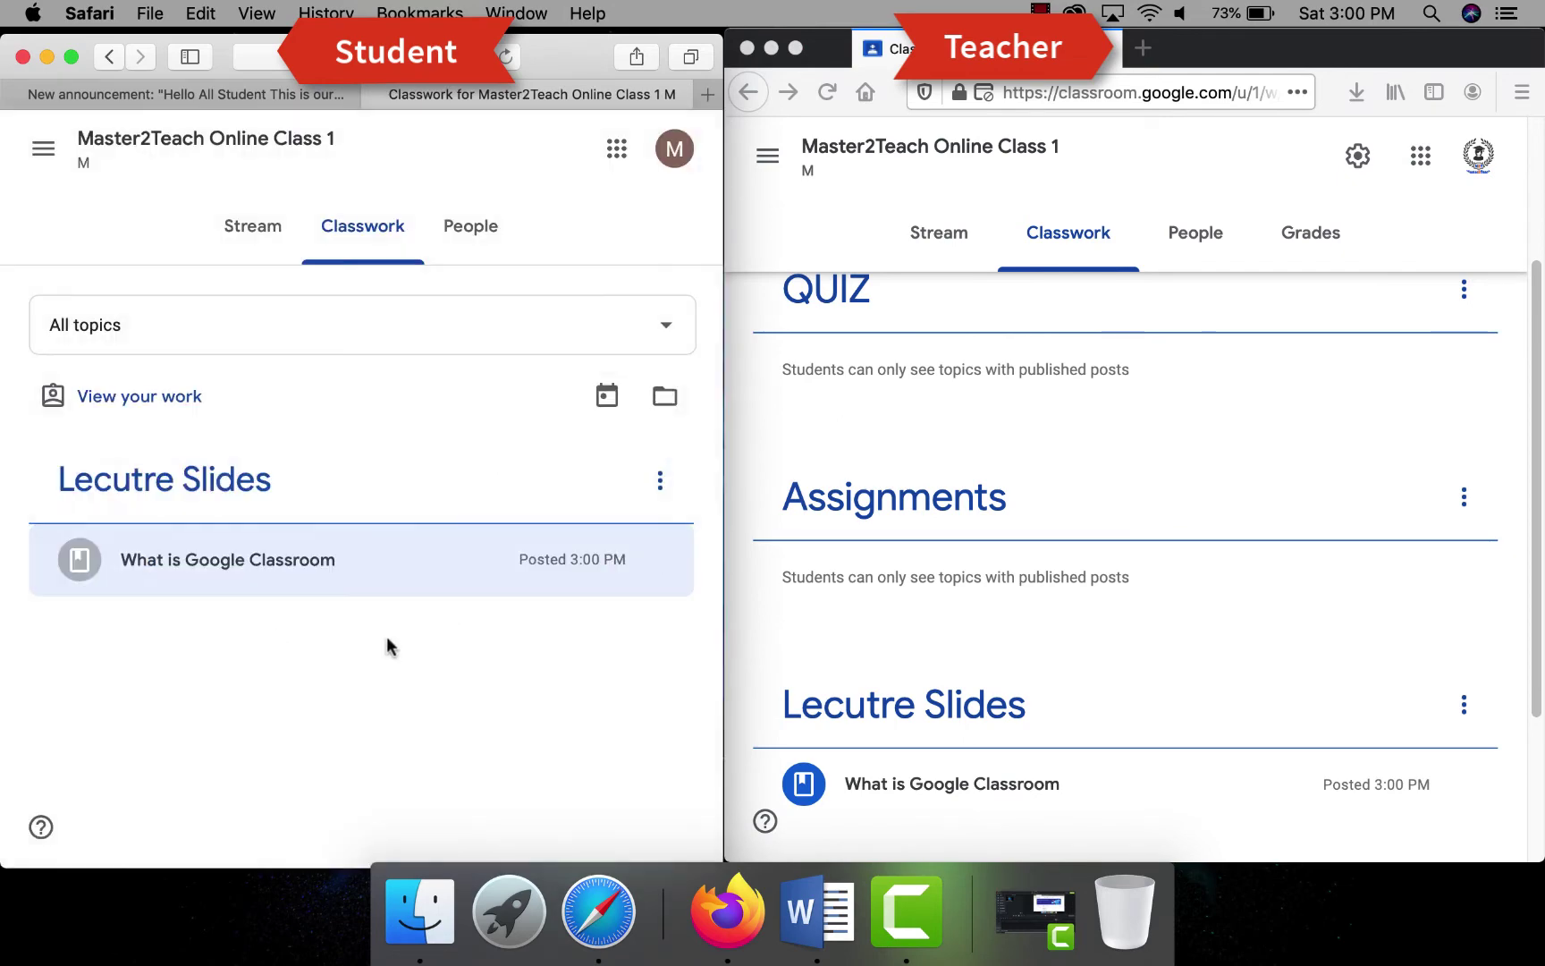
pyautogui.click(143, 479)
pyautogui.click(139, 762)
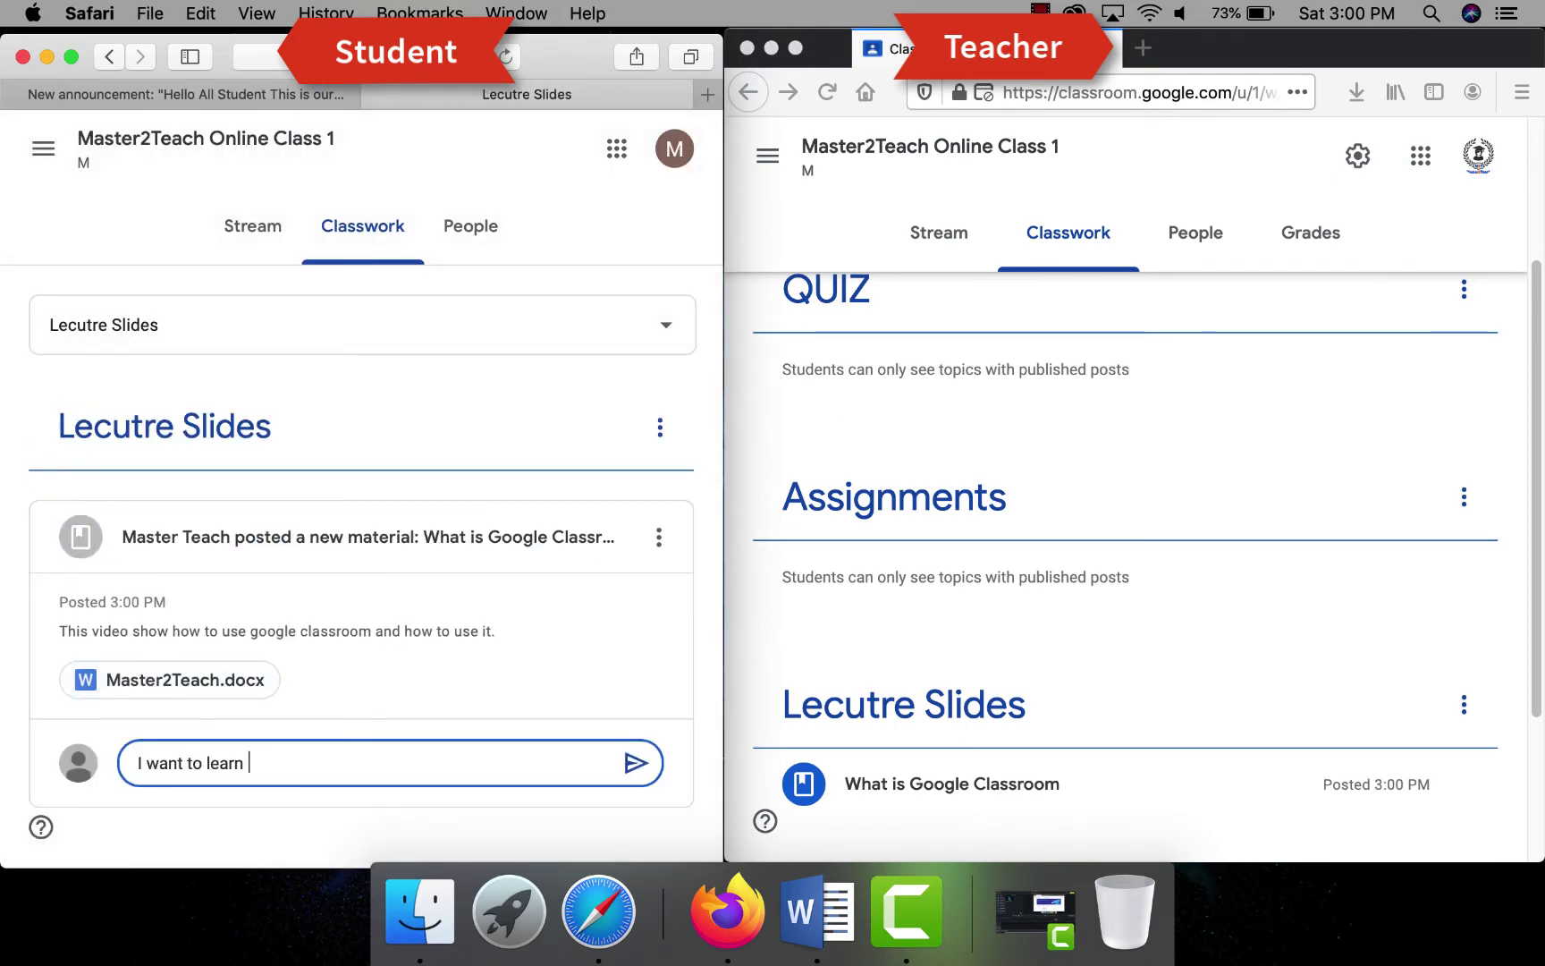
pyautogui.write('I want to learn more about it.')
pyautogui.click(634, 764)
# - As the teacher, reply 'Sure pls subscribe our YouTube Channel Master2Teach' on the material
pyautogui.scroll(-3, 1019, 626)
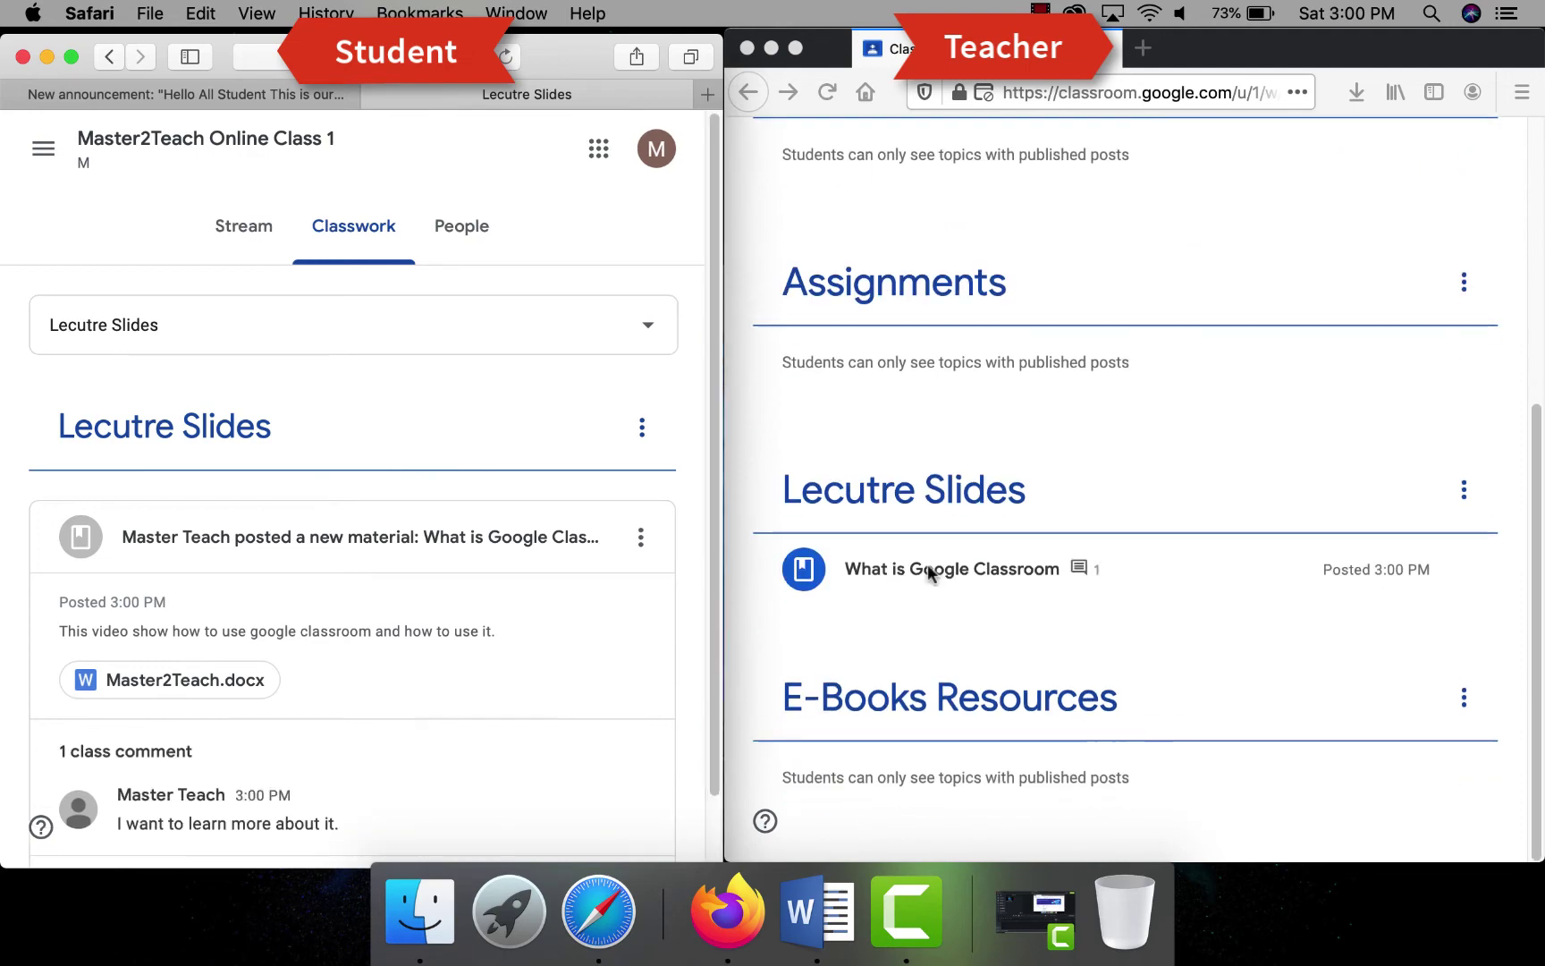
pyautogui.click(924, 568)
pyautogui.scroll(-4, 949, 726)
pyautogui.click(835, 566)
pyautogui.click(930, 712)
pyautogui.write('Off')
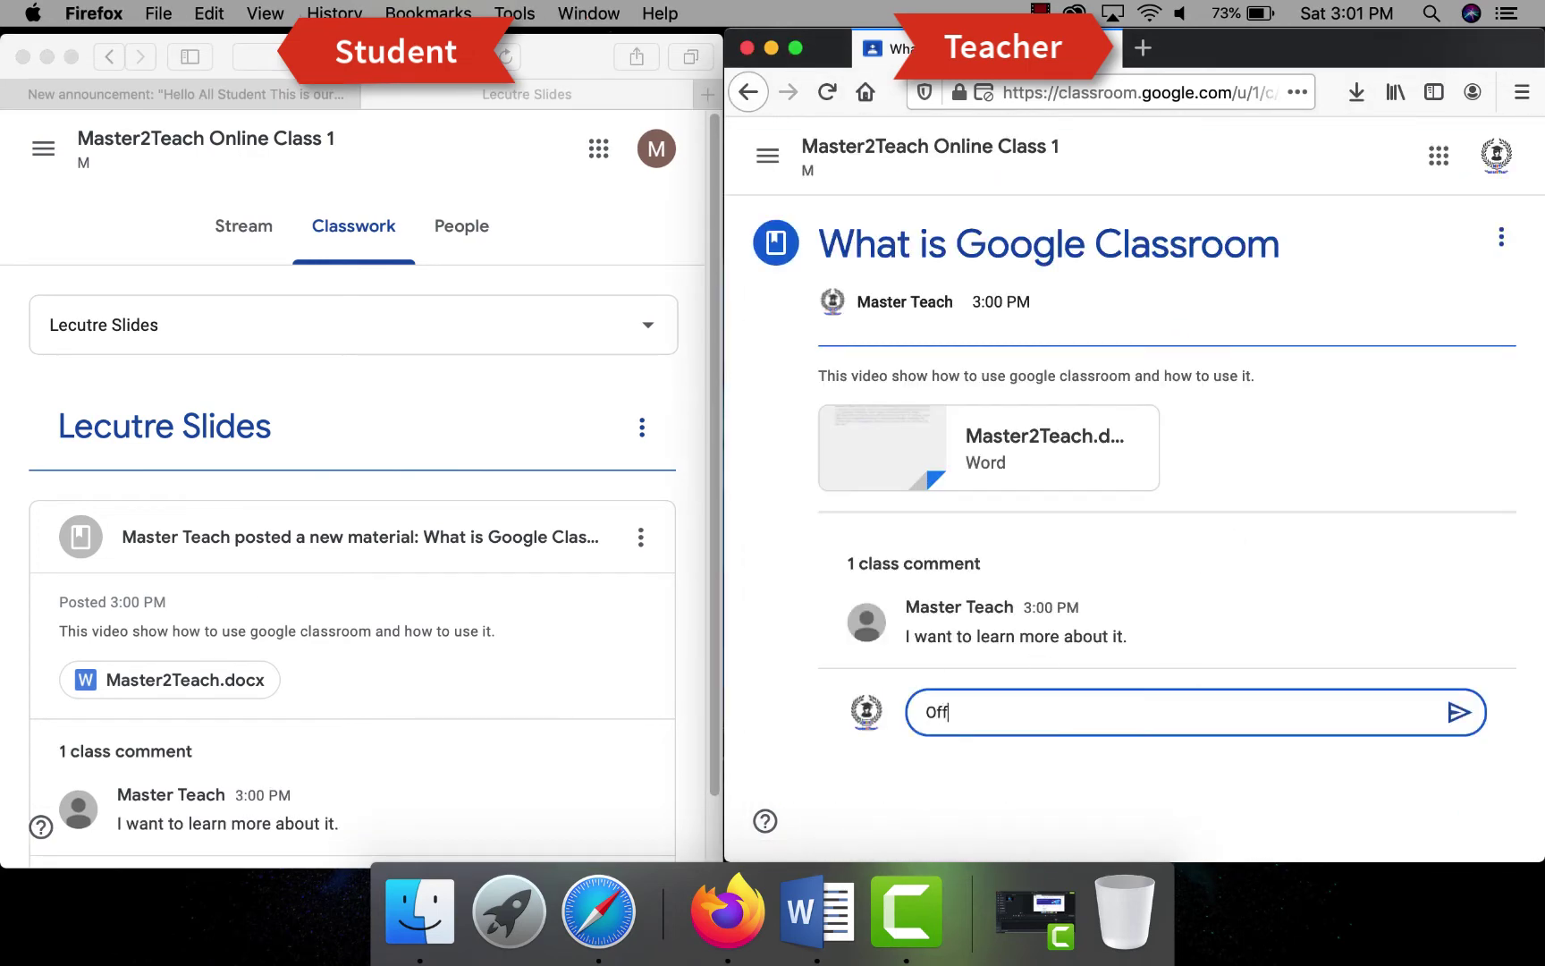
pyautogui.write('cous')
pyautogui.press('BackSpace')
pyautogui.press('BackSpace')
pyautogui.press('BackSpace')
pyautogui.press('BackSpace')
pyautogui.press('BackSpace')
pyautogui.press('BackSpace')
pyautogui.press('BackSpace')
pyautogui.write('Sure pls subscribe our YouTube')
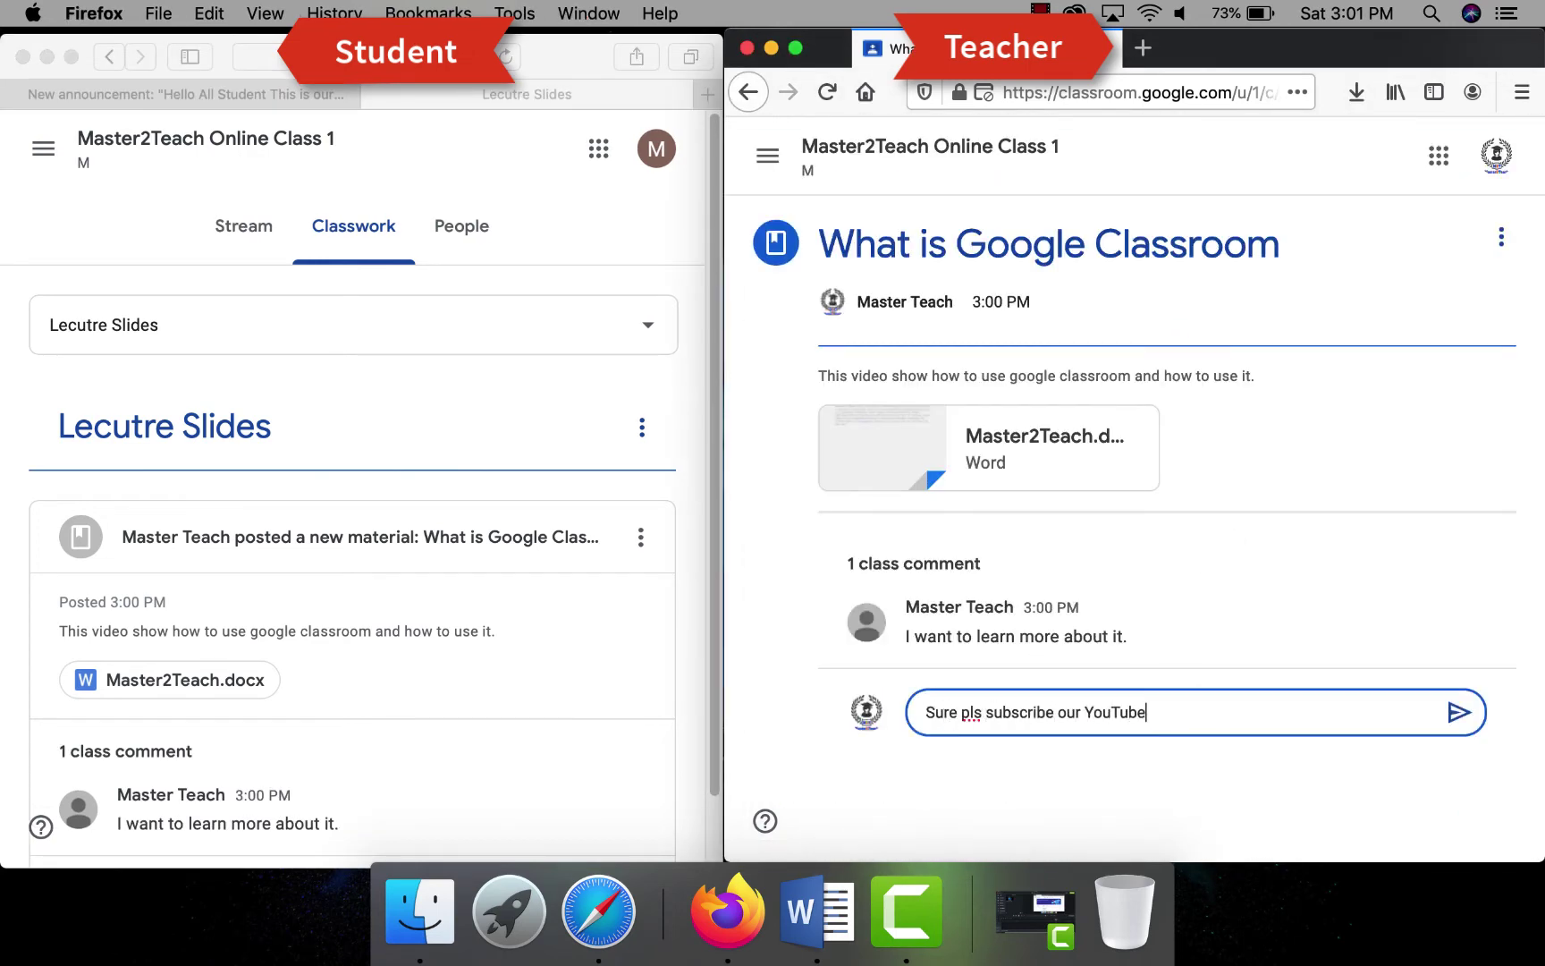
pyautogui.write(' Channel Master2Teach')
pyautogui.click(1459, 712)
pyautogui.doubleClick(1198, 49)
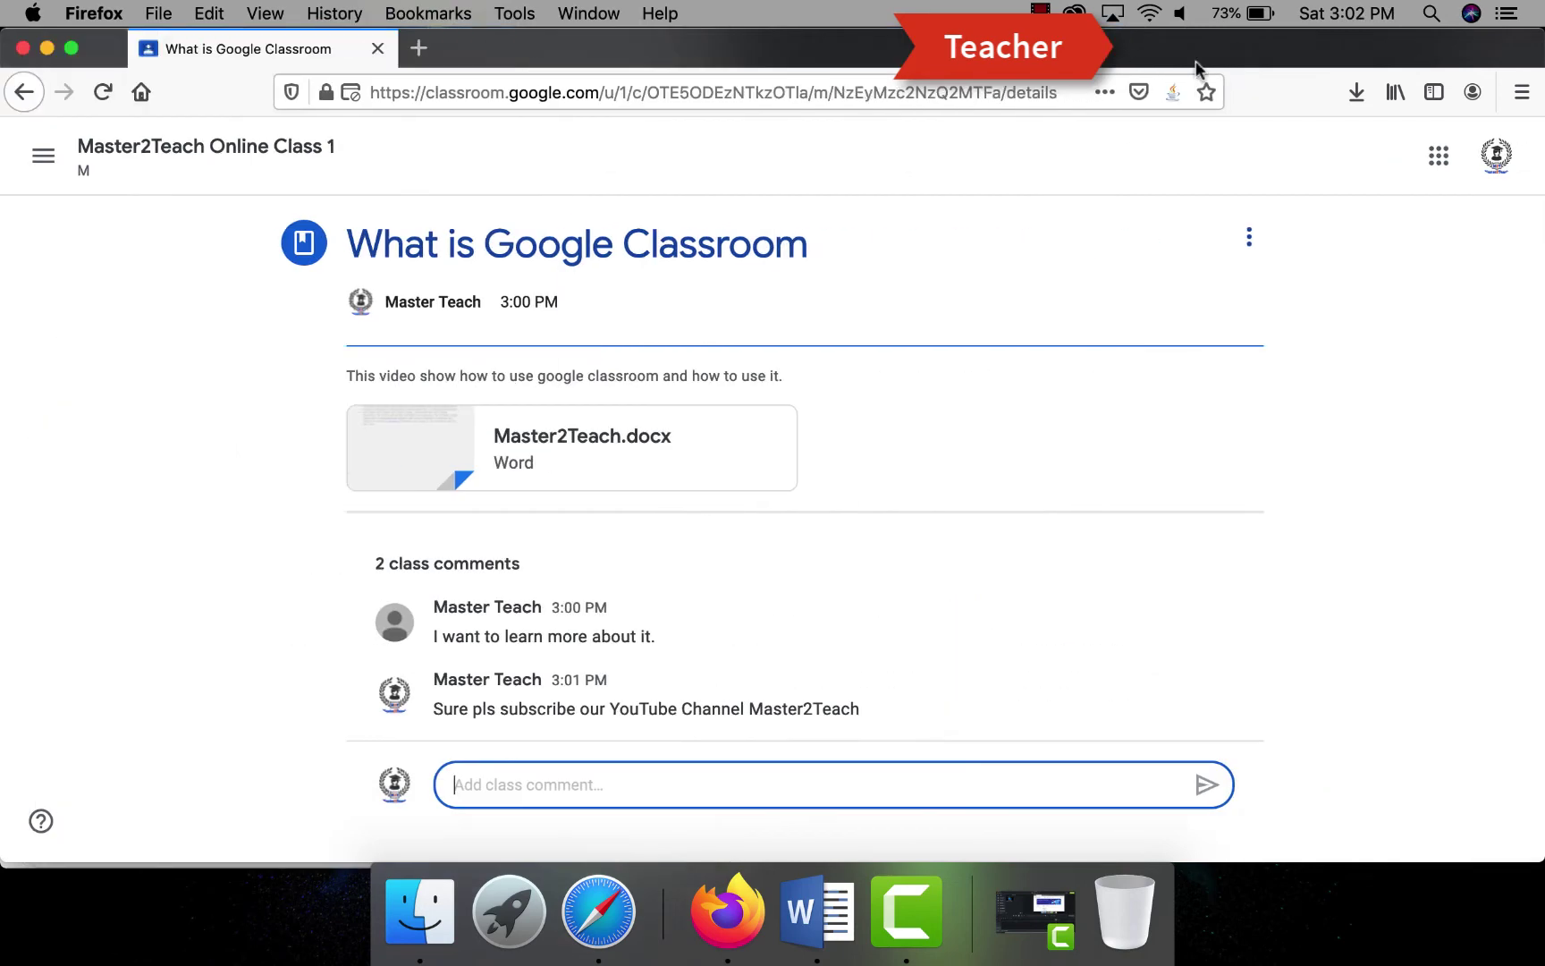
# - Create an assignment titled 'Assignment 1' with instructions 'This is very important assignment for you all.'
pyautogui.click(131, 148)
pyautogui.click(701, 155)
pyautogui.click(527, 223)
pyautogui.click(520, 315)
pyautogui.write('A')
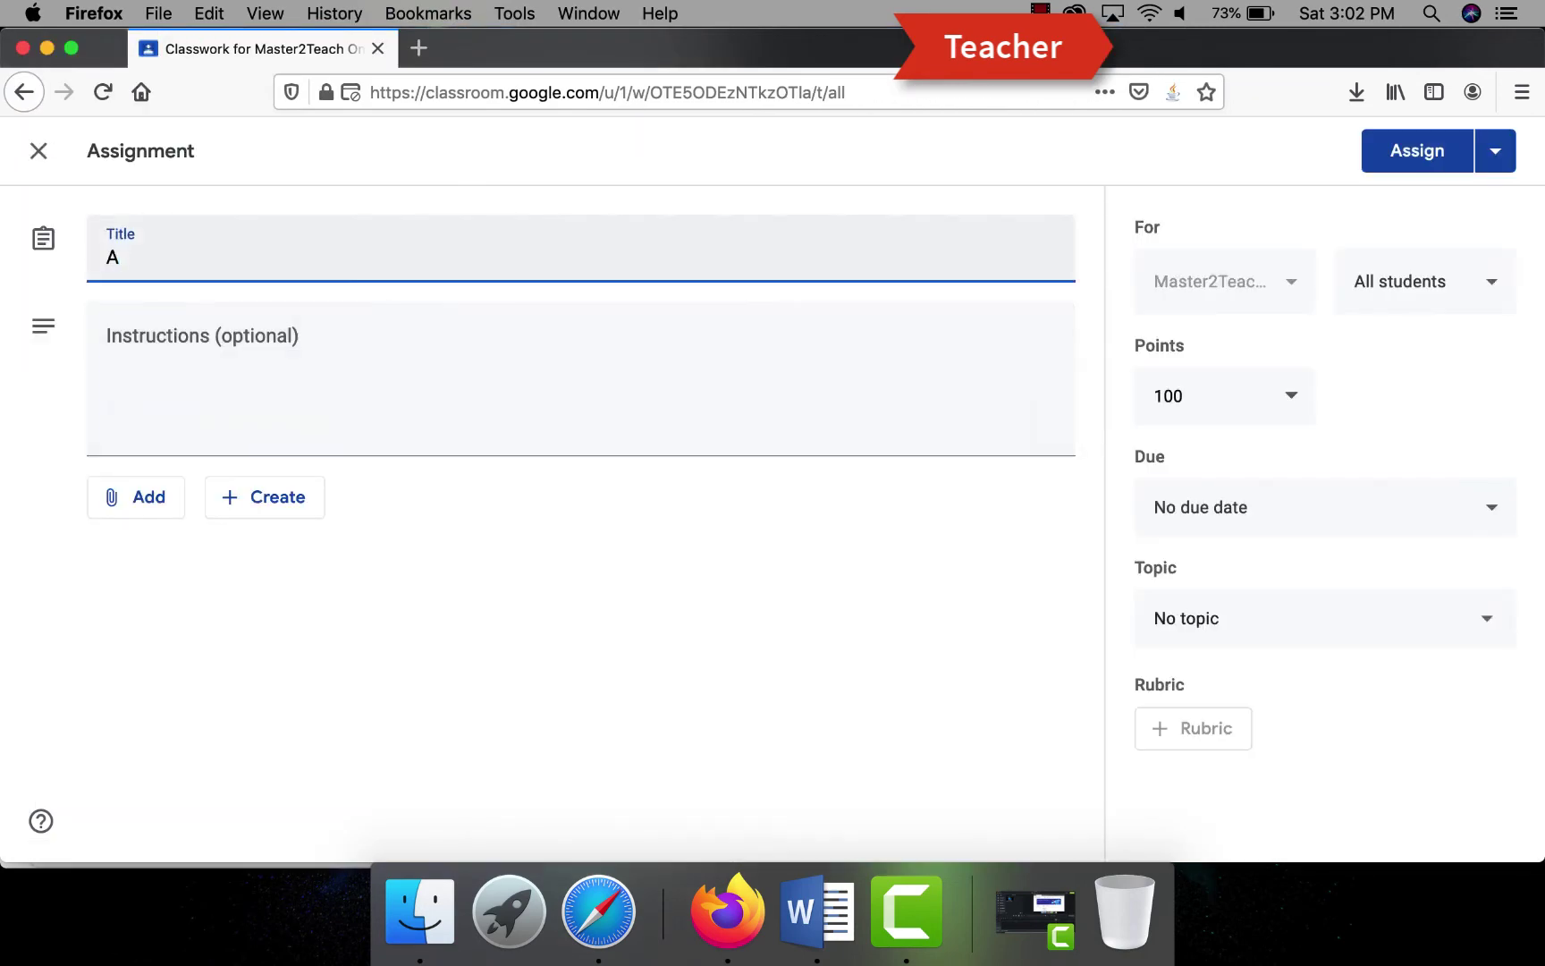
pyautogui.write('ssignment 1')
pyautogui.click(108, 344)
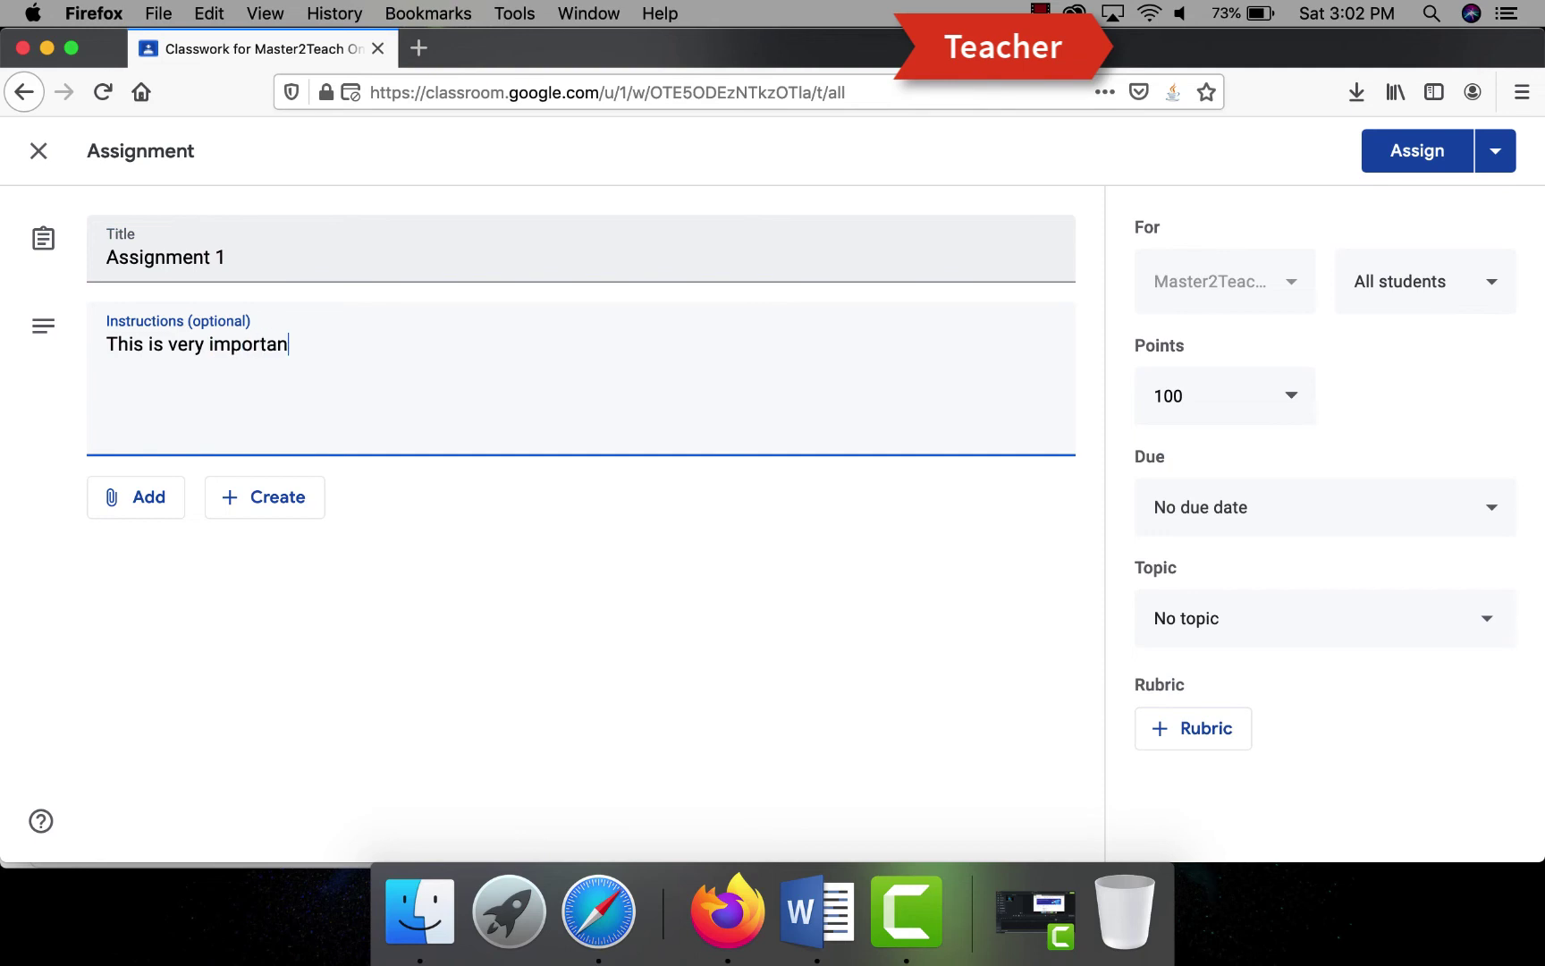
pyautogui.write('This is very important assignment for you all.')
# - Upload Master2Teach.docx from the computer as the assignment's attachment
pyautogui.click(128, 496)
pyautogui.click(170, 624)
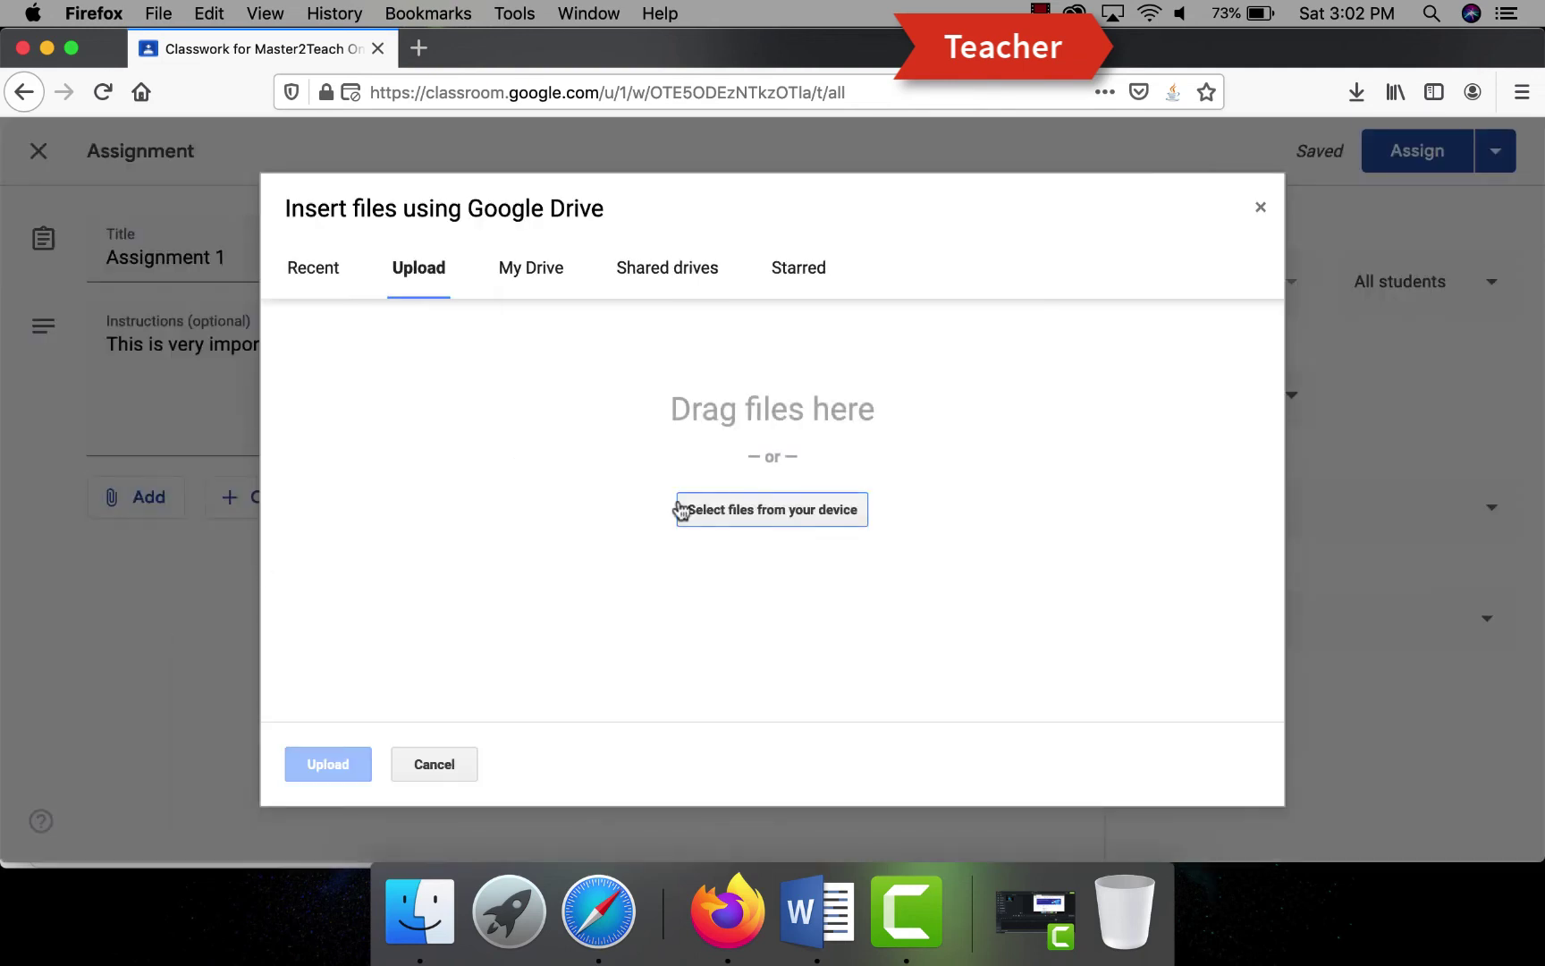
pyautogui.click(680, 506)
pyautogui.press('Return')
pyautogui.click(327, 766)
# - Set the assignment to 10 points, due April 21, under the Assignments topic
pyautogui.click(1201, 398)
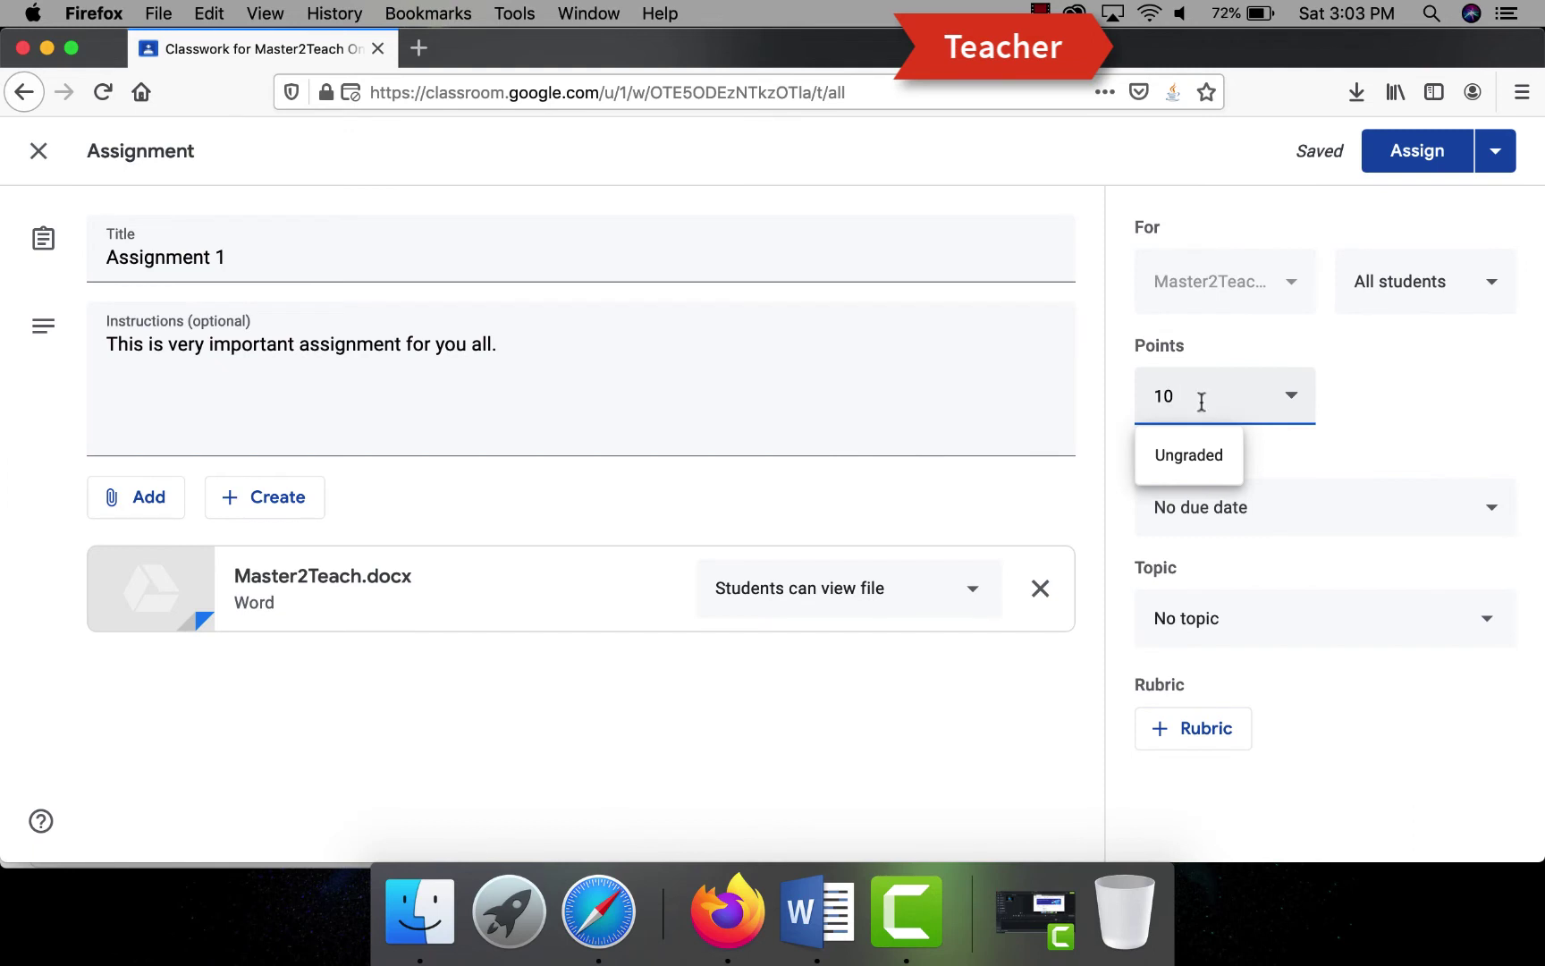
pyautogui.click(1480, 286)
pyautogui.click(1283, 509)
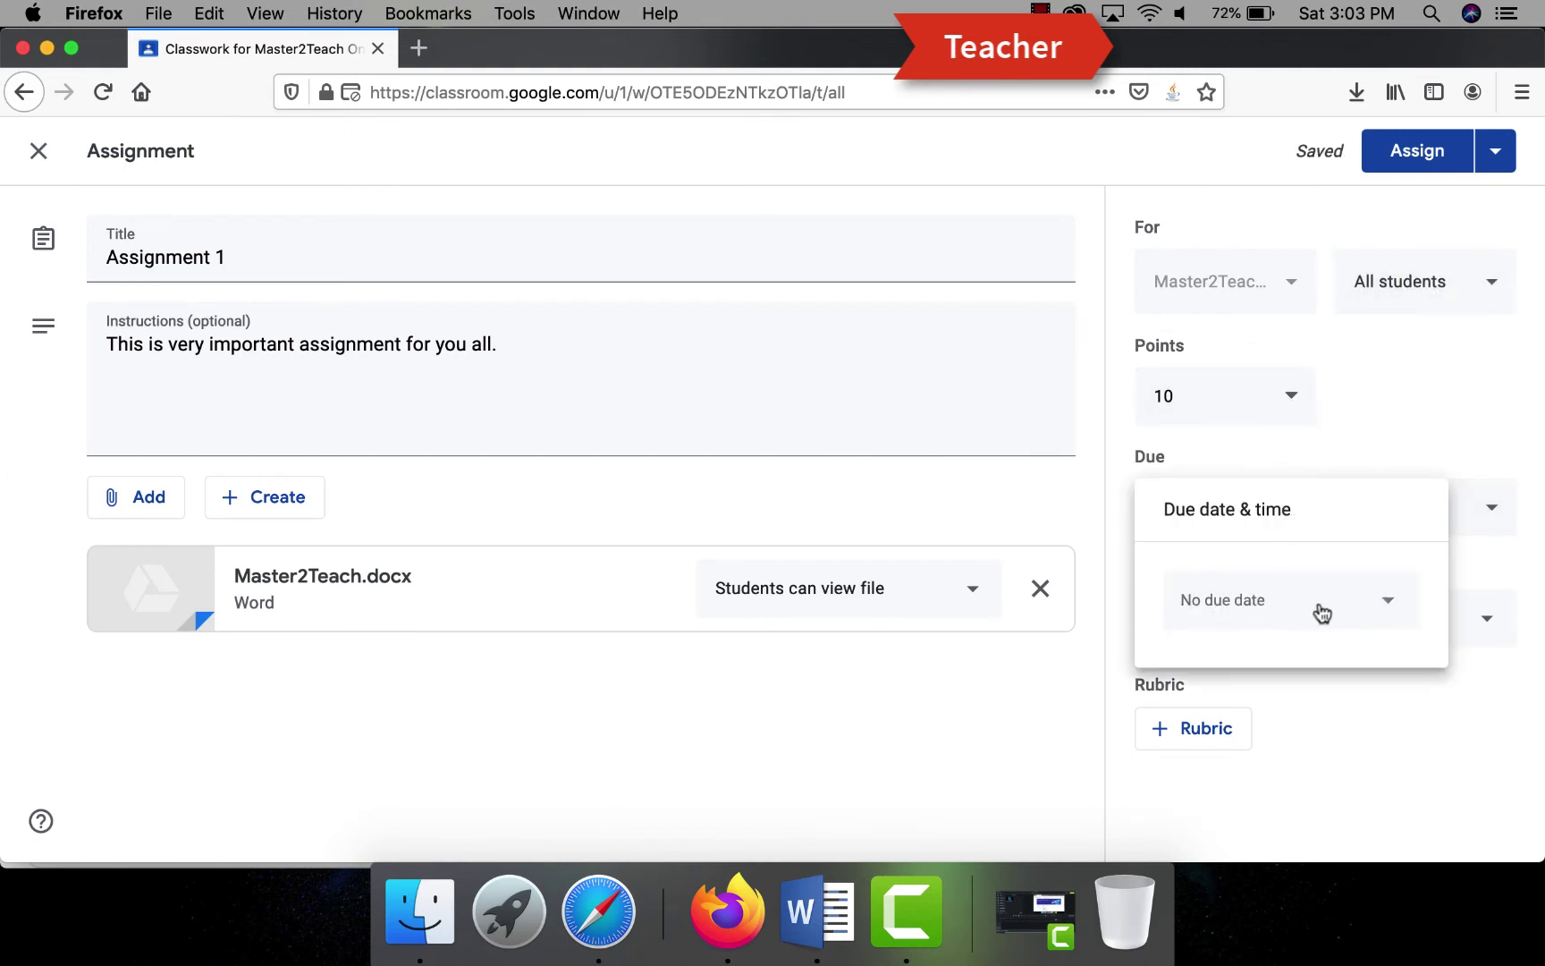
pyautogui.click(1320, 609)
pyautogui.click(1267, 507)
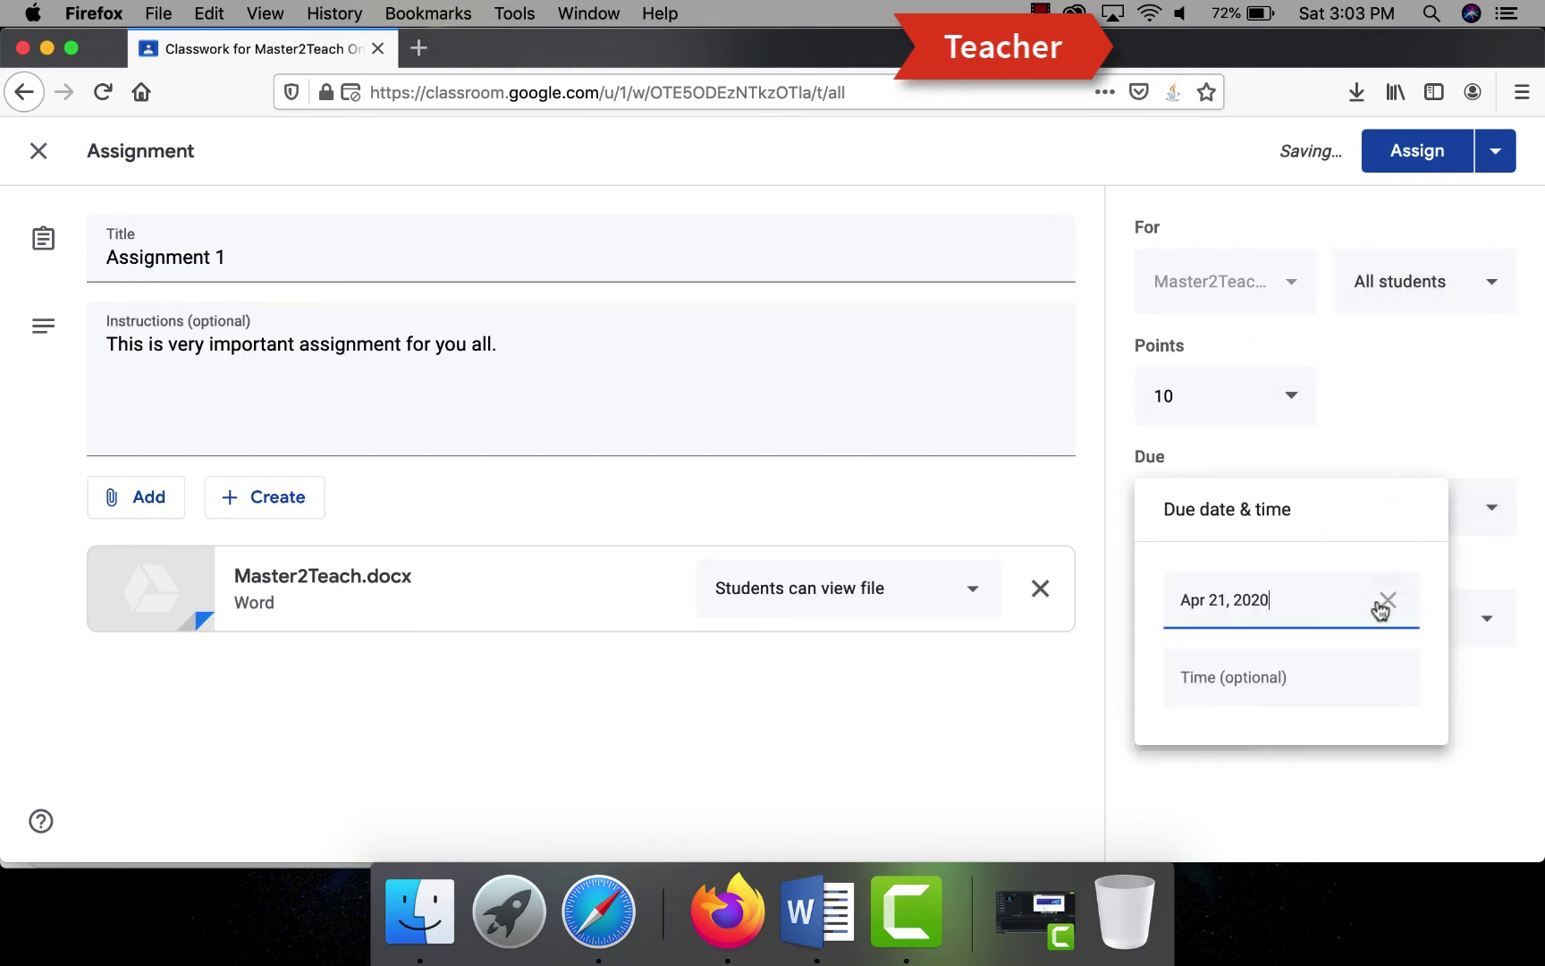
pyautogui.click(1359, 456)
pyautogui.click(1256, 619)
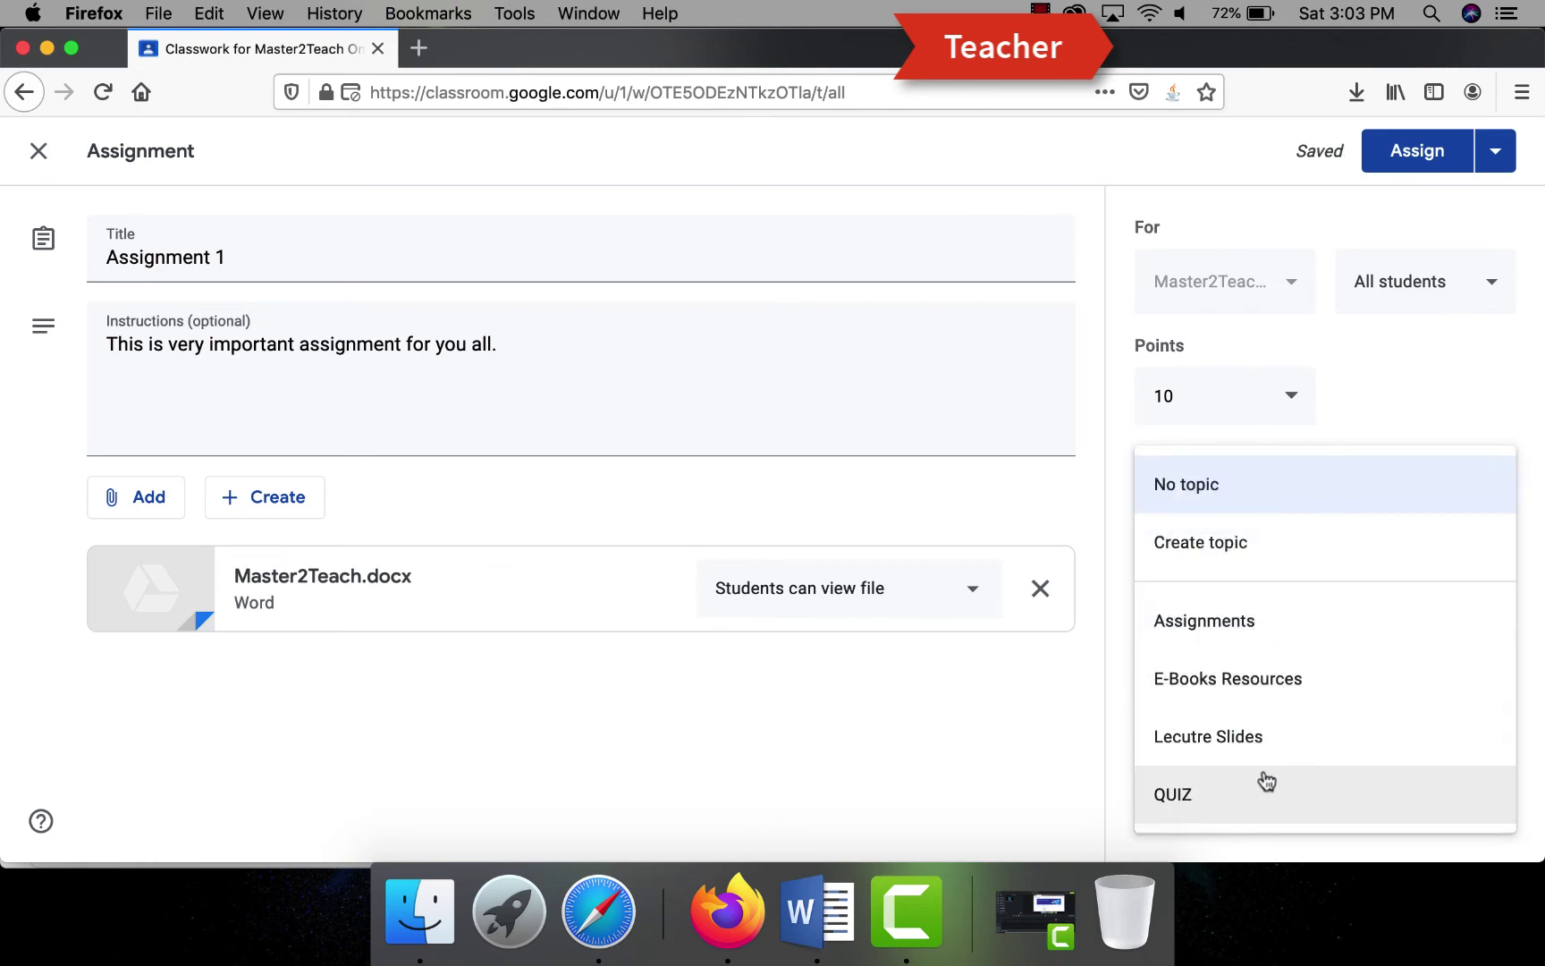
pyautogui.click(1190, 631)
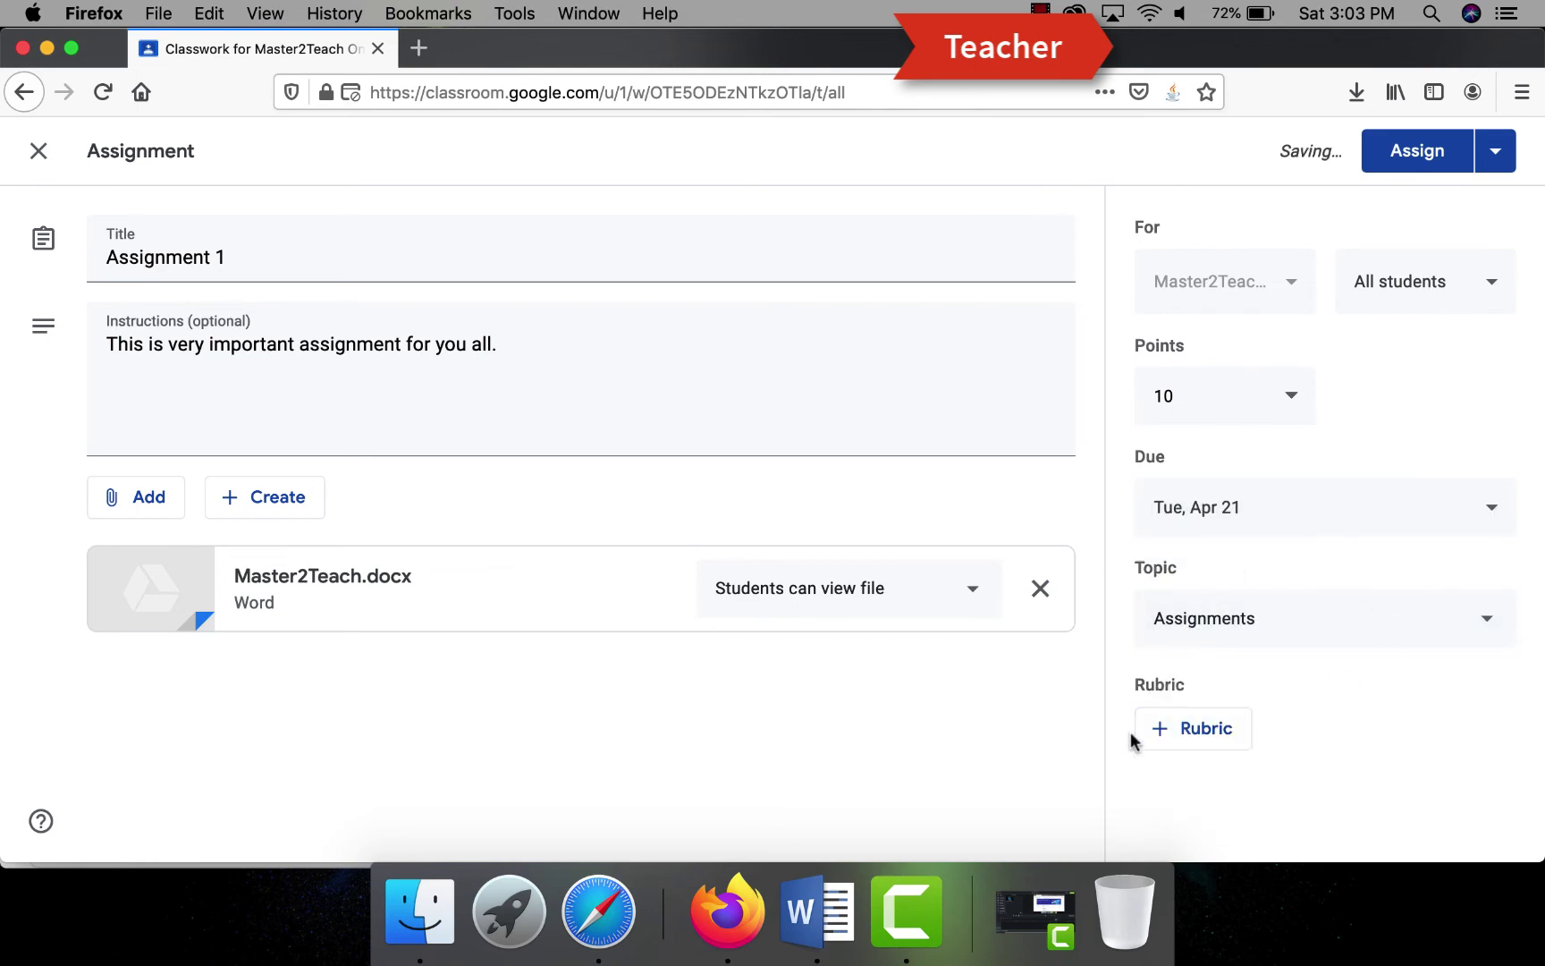
# - Start a new rubric, then close and discard it empty
pyautogui.click(1196, 735)
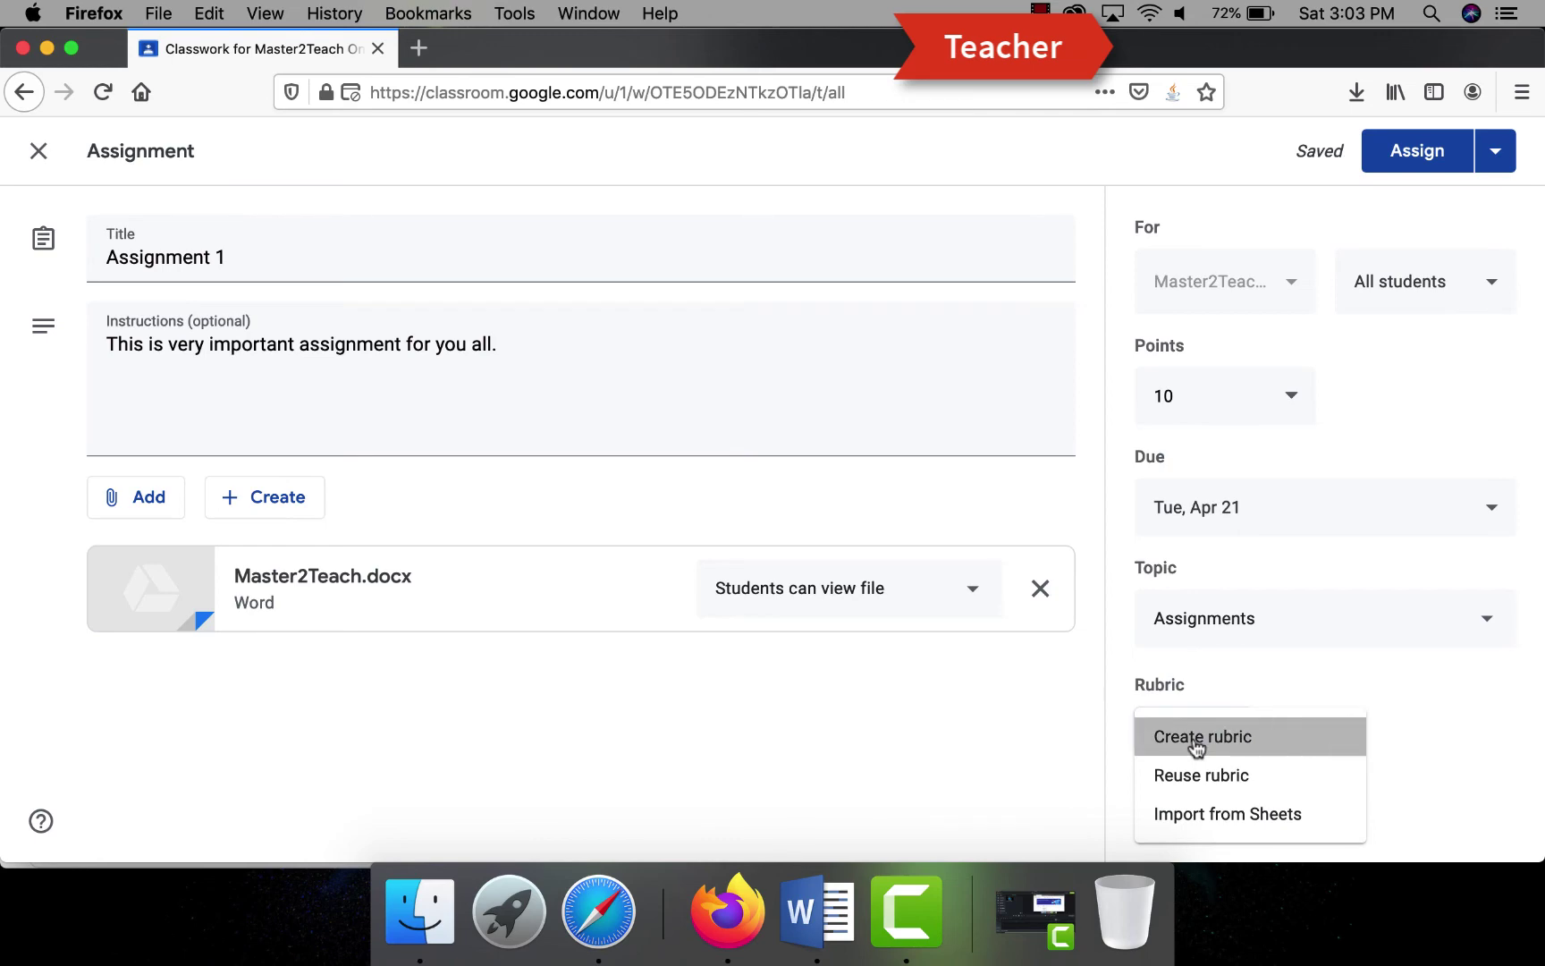
pyautogui.click(1197, 742)
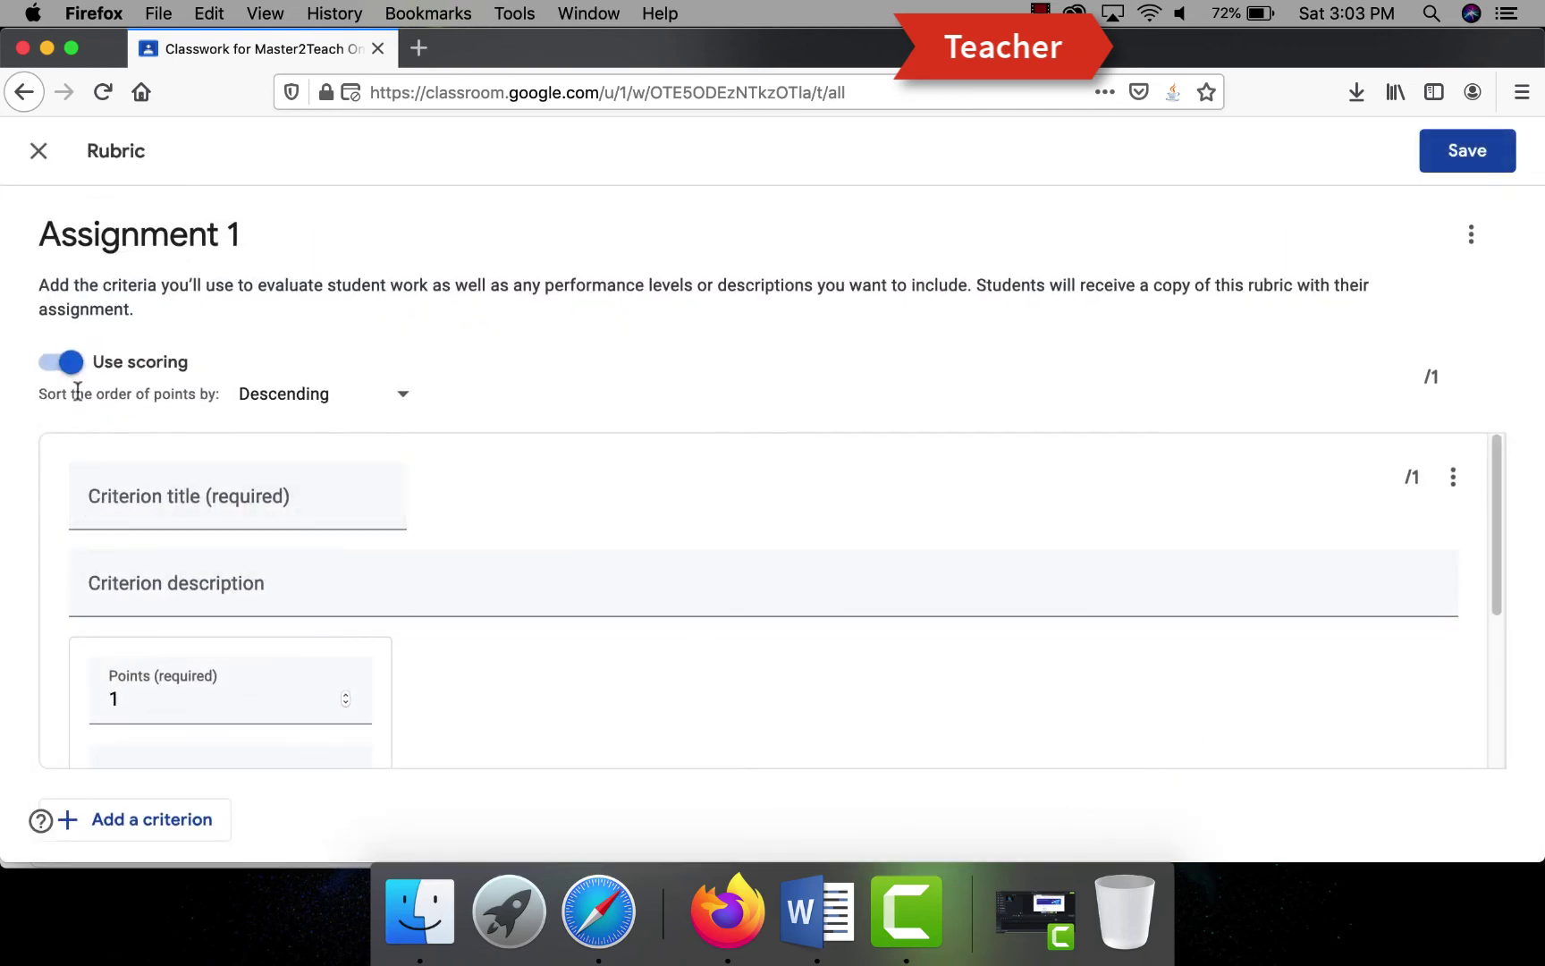
pyautogui.scroll(-3, 620, 496)
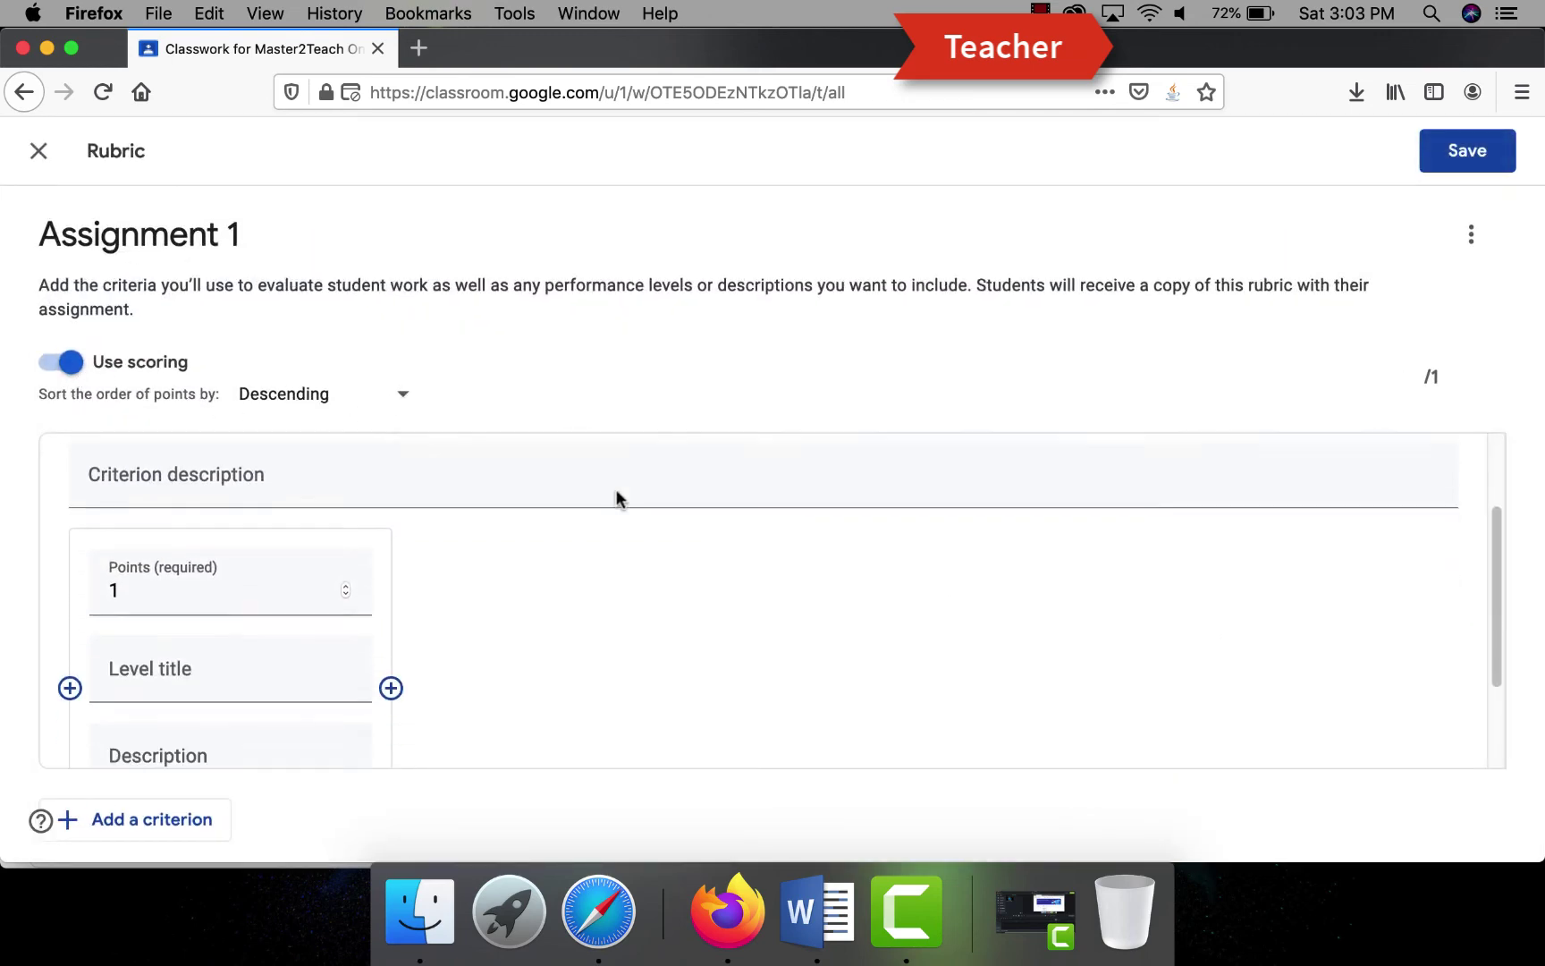
pyautogui.click(38, 151)
pyautogui.click(925, 551)
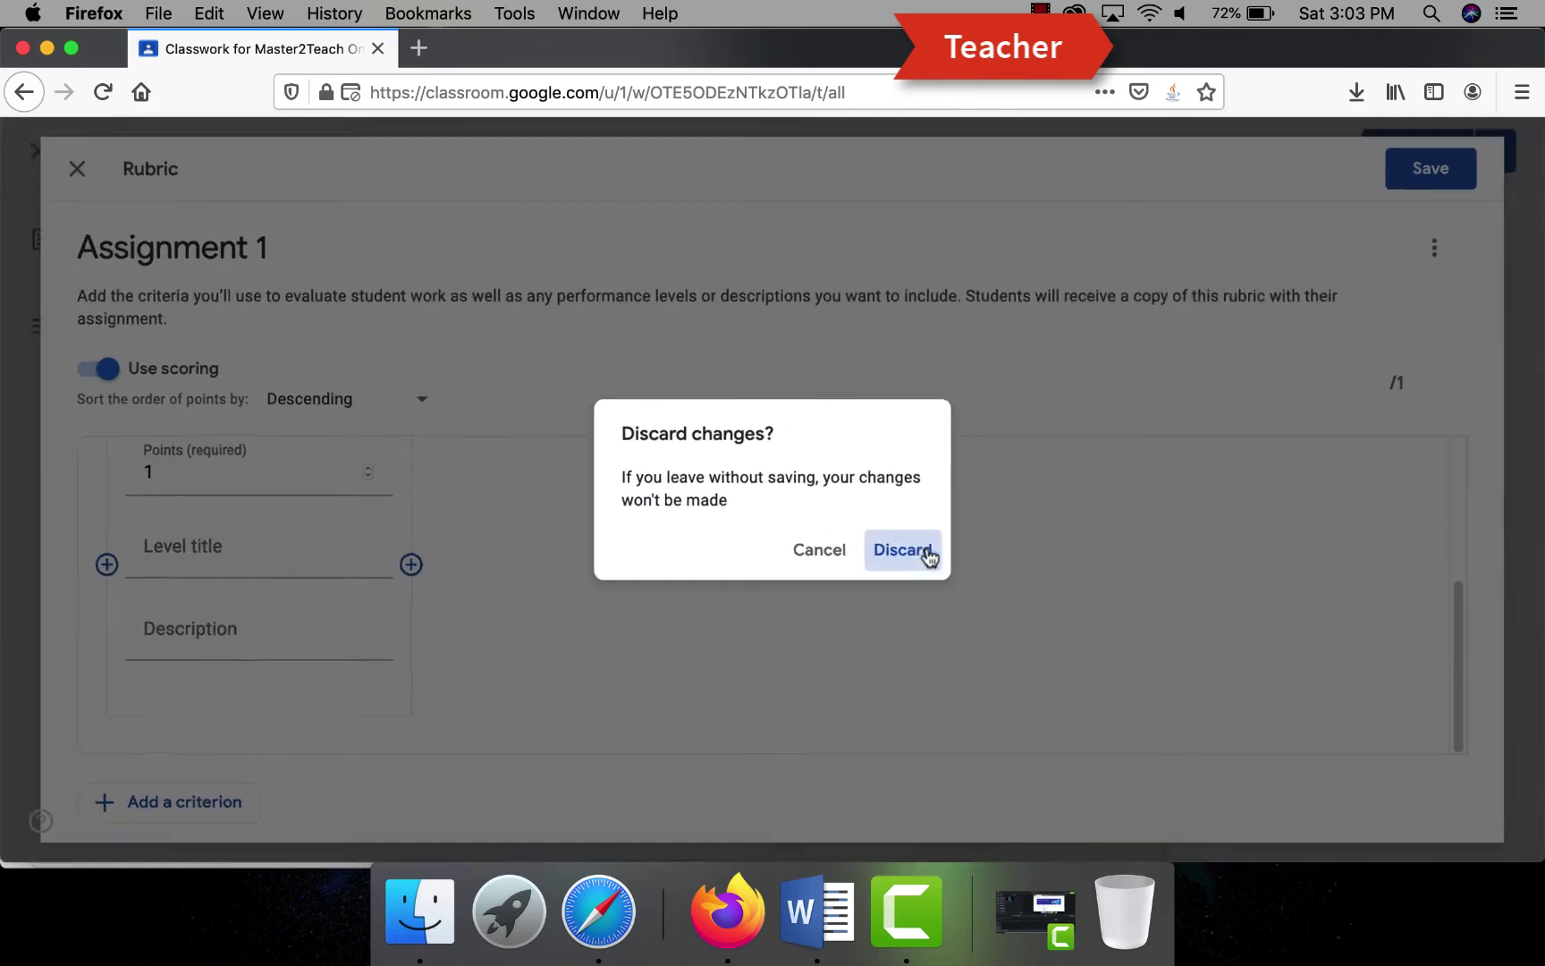
# - Assign Assignment 1 to the class
pyautogui.click(1408, 152)
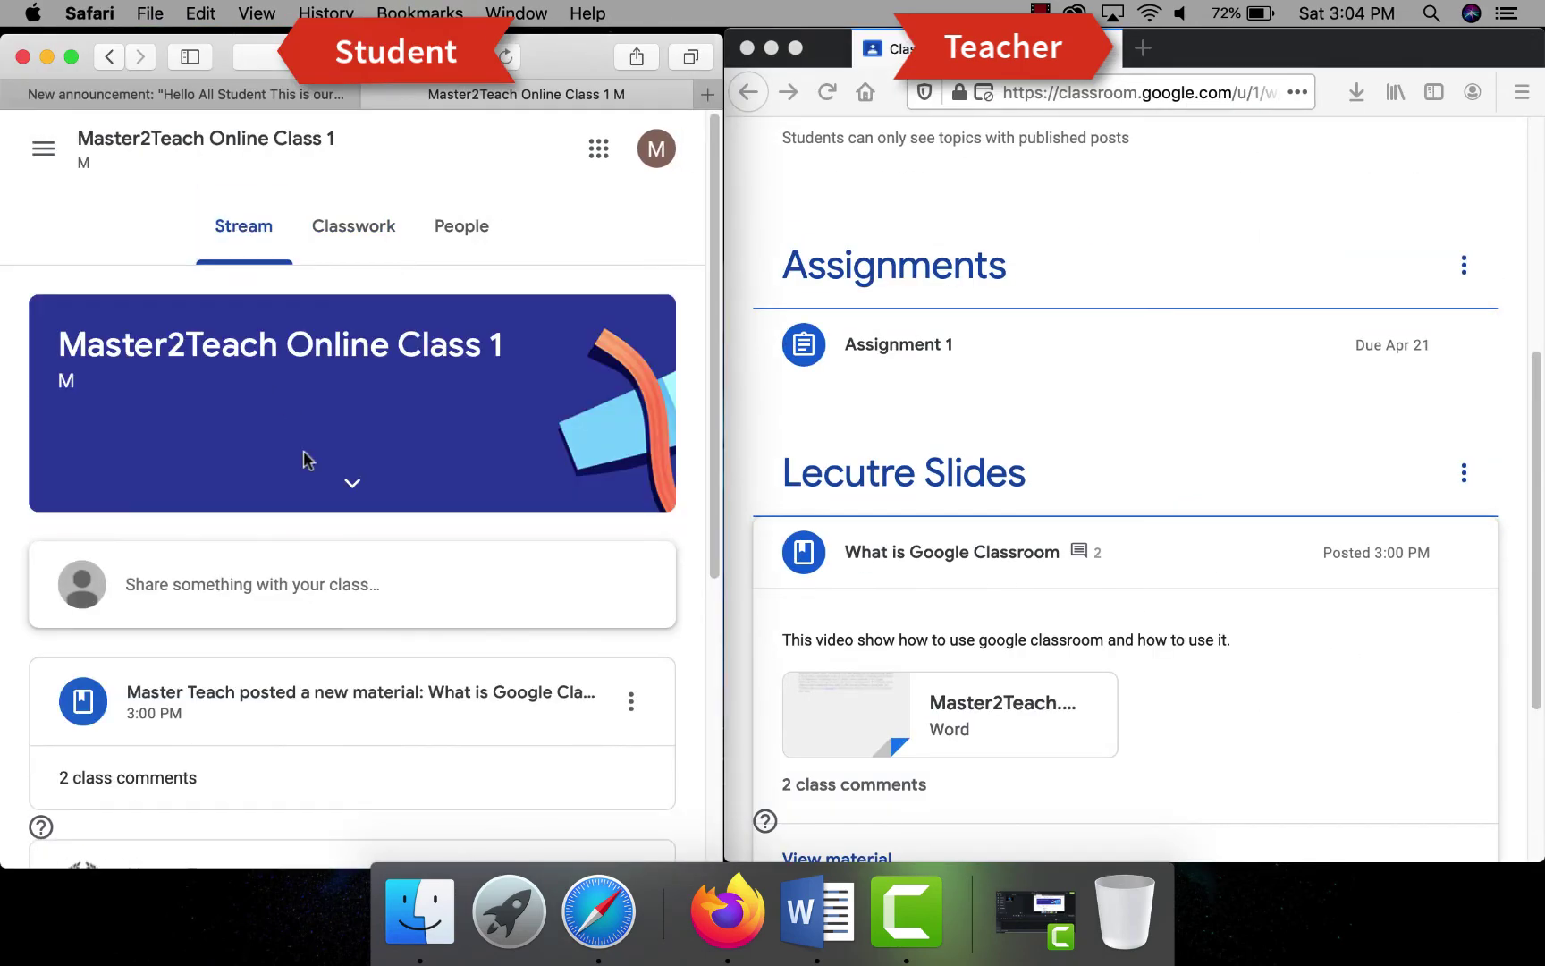
pyautogui.scroll(-5, 304, 461)
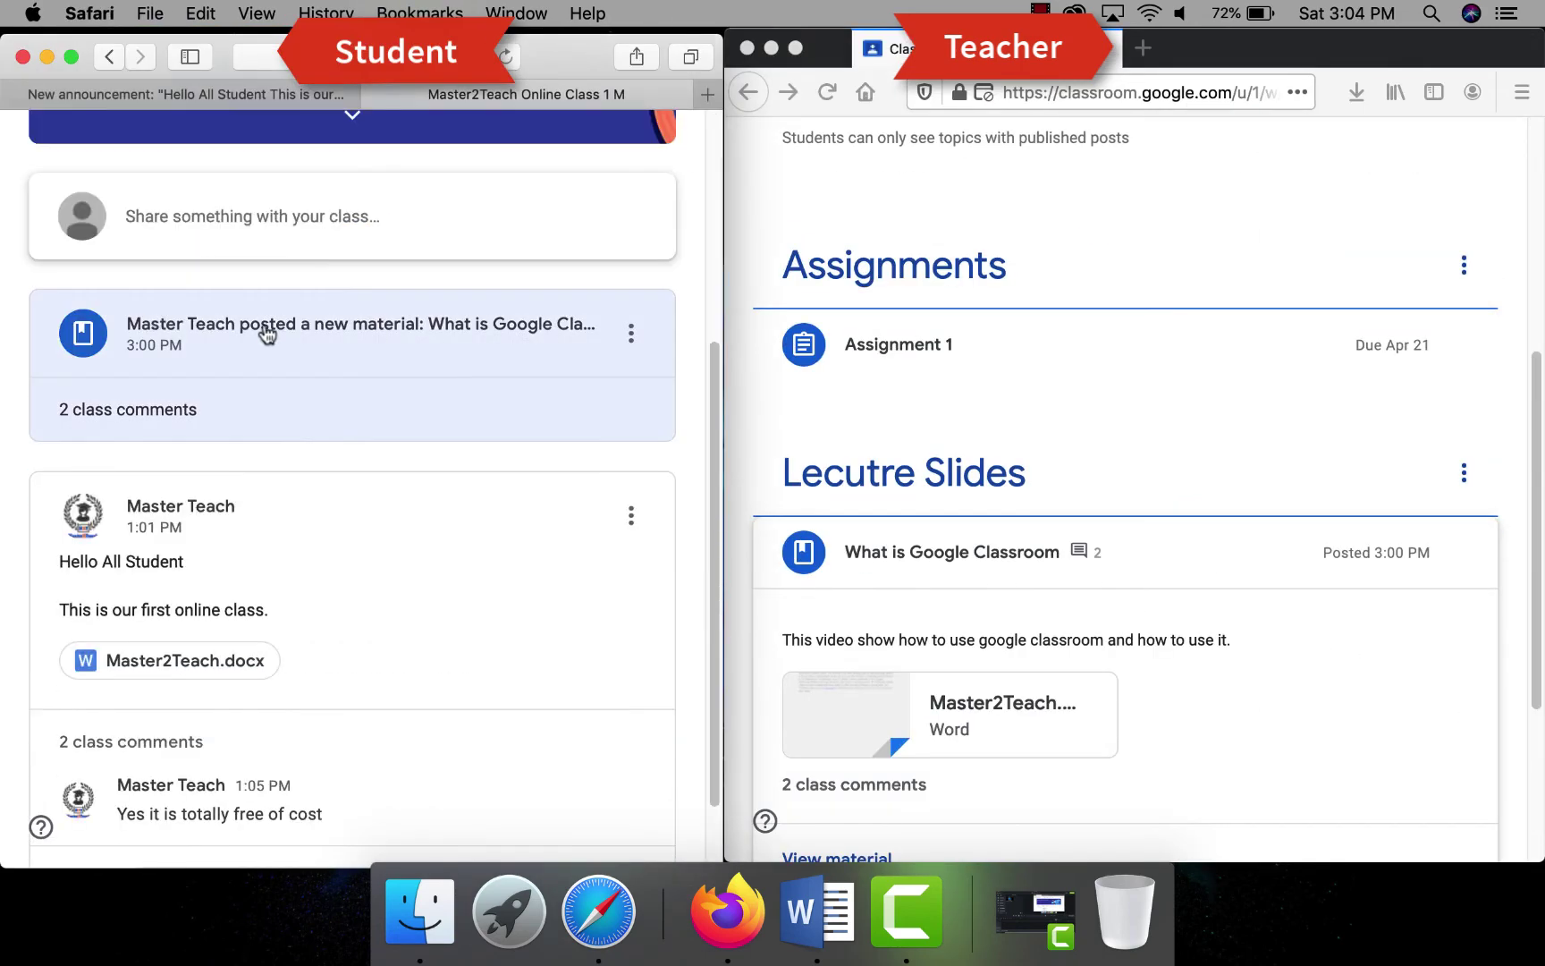
pyautogui.scroll(5, 266, 331)
# - As the student, comment 'Its very hard to do. I need help' on Assignment 1
pyautogui.click(440, 710)
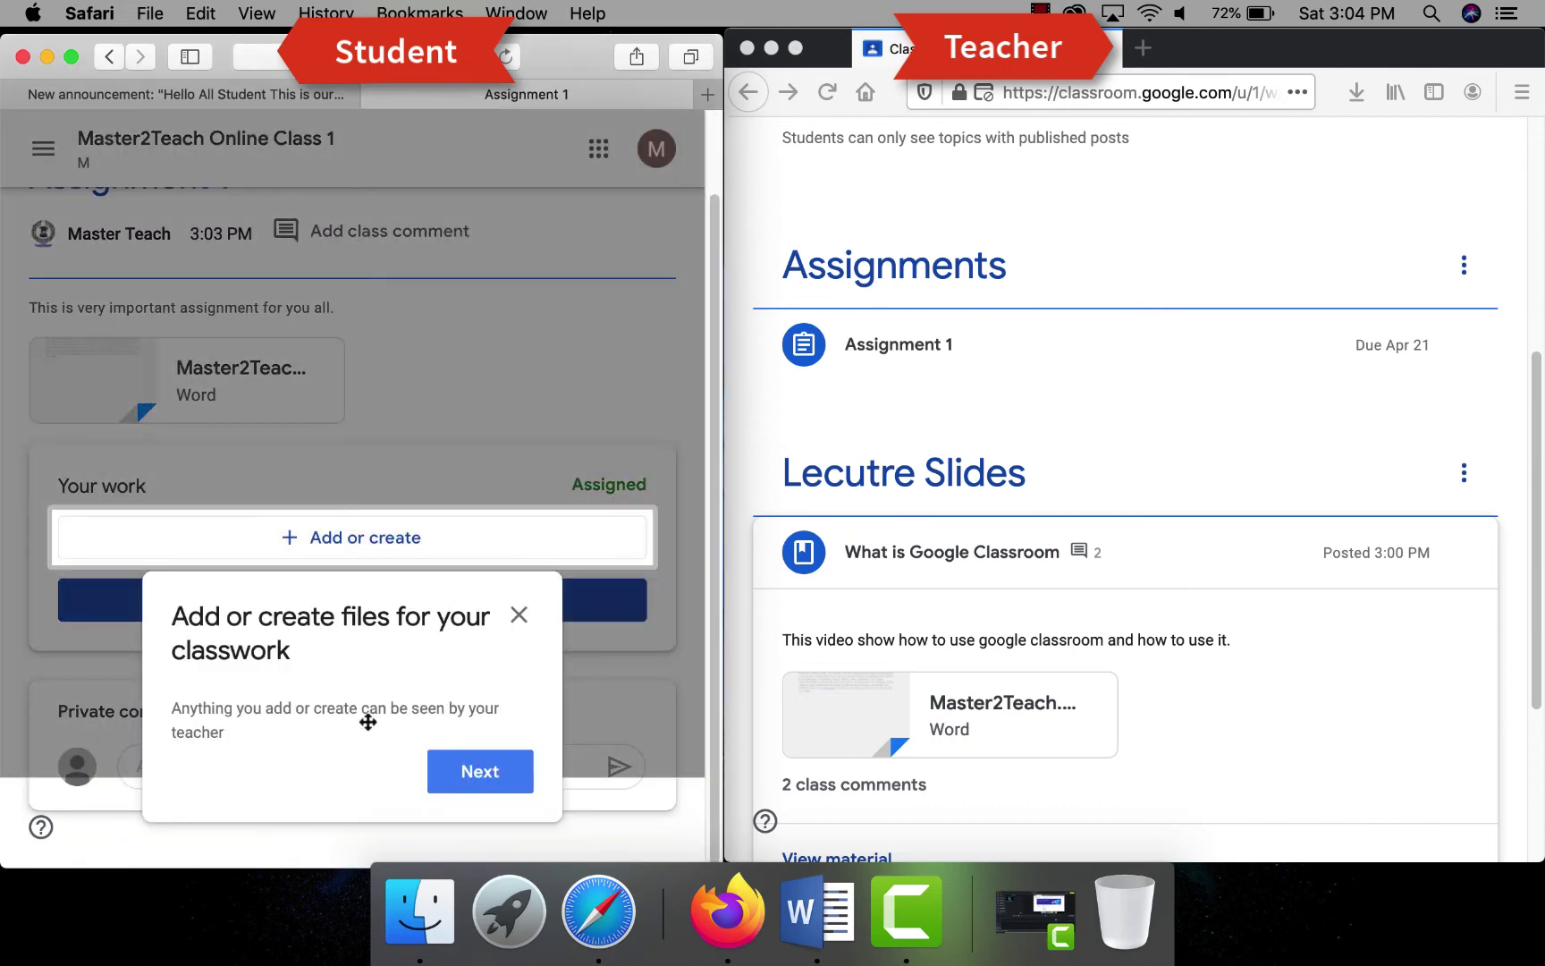
pyautogui.doubleClick(586, 55)
pyautogui.click(1439, 382)
pyautogui.write('Its very hard to do. I need help')
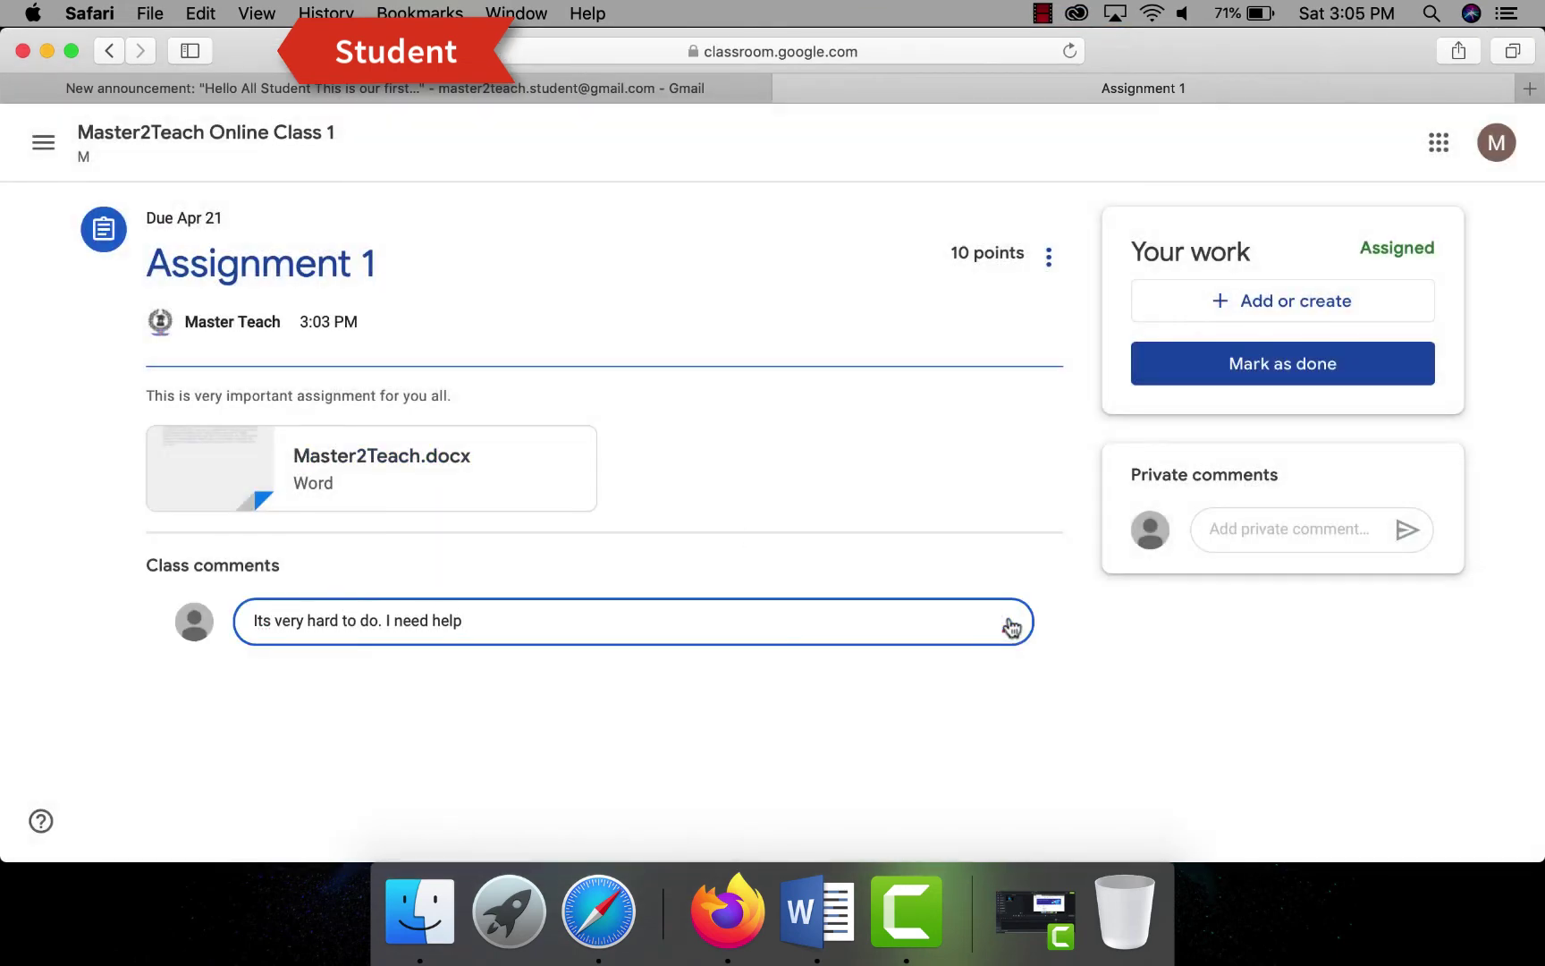
pyautogui.click(1006, 621)
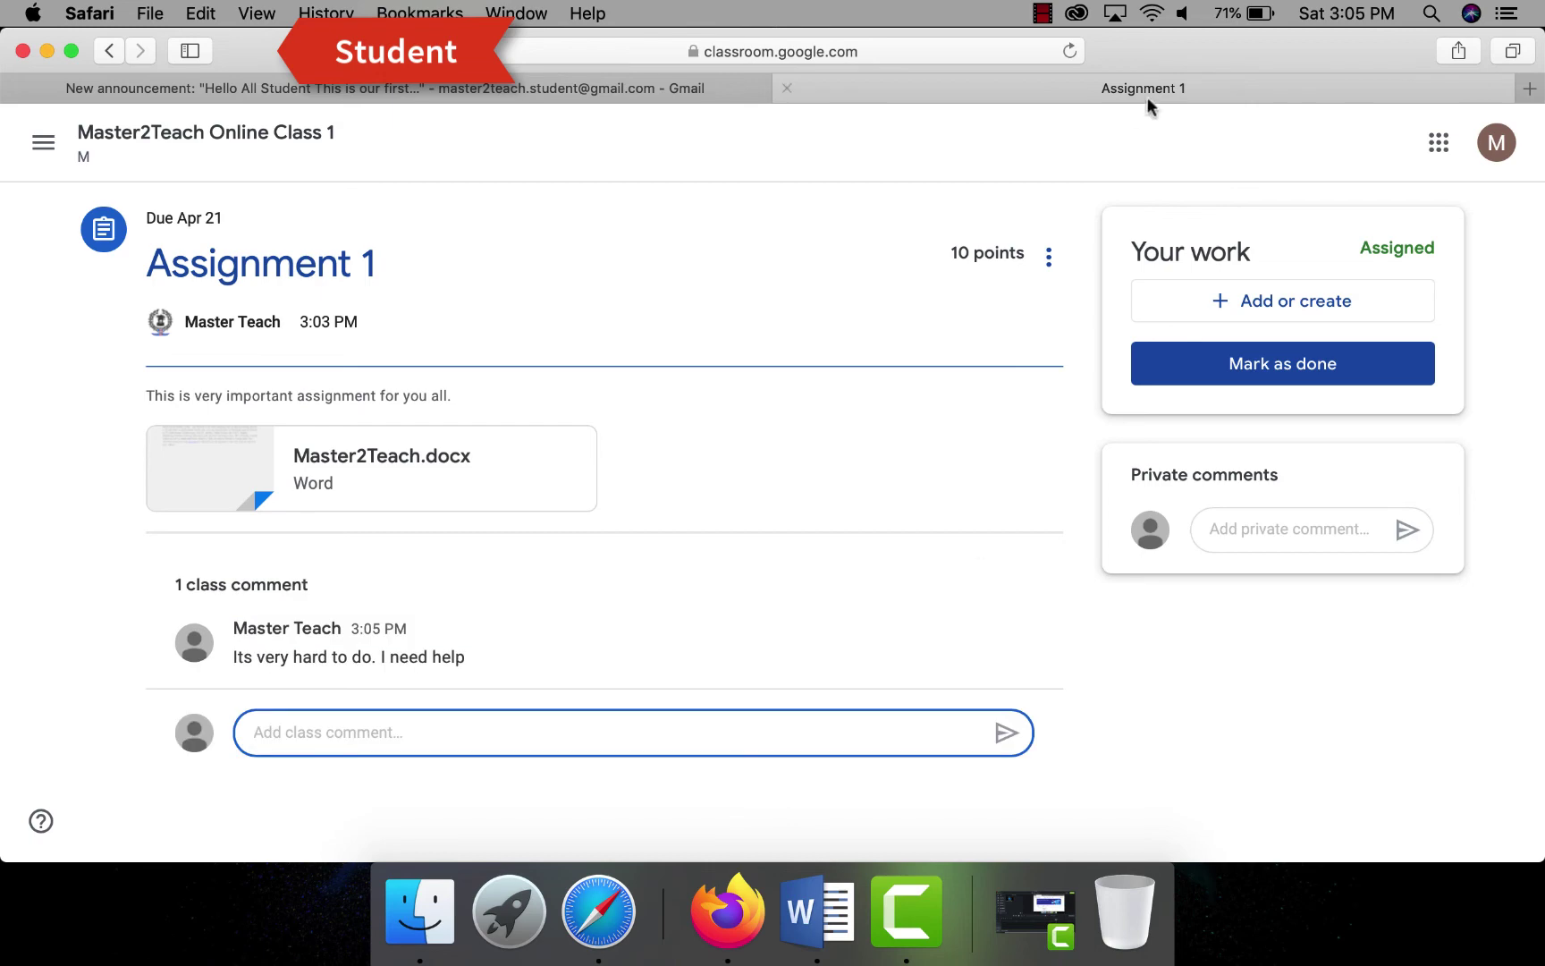
pyautogui.doubleClick(1148, 96)
# - As the teacher, reply 'You can get help from the attached file.' on Assignment 1
pyautogui.scroll(10, 1231, 479)
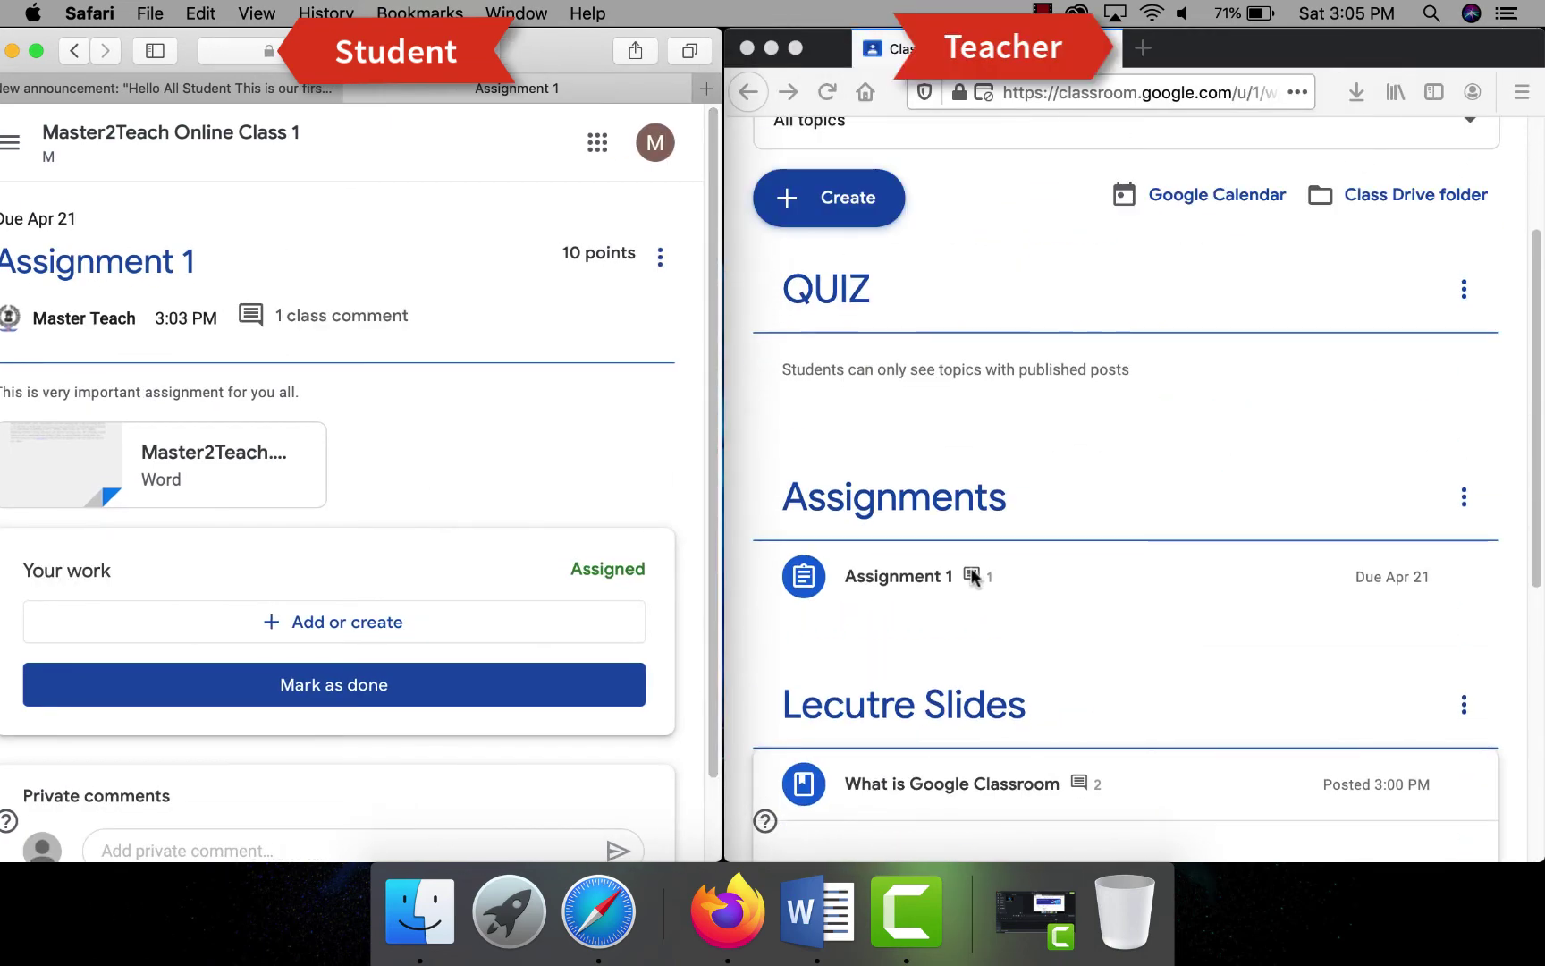
pyautogui.click(1155, 572)
pyautogui.click(1072, 788)
pyautogui.write('You can get help from the attached file.')
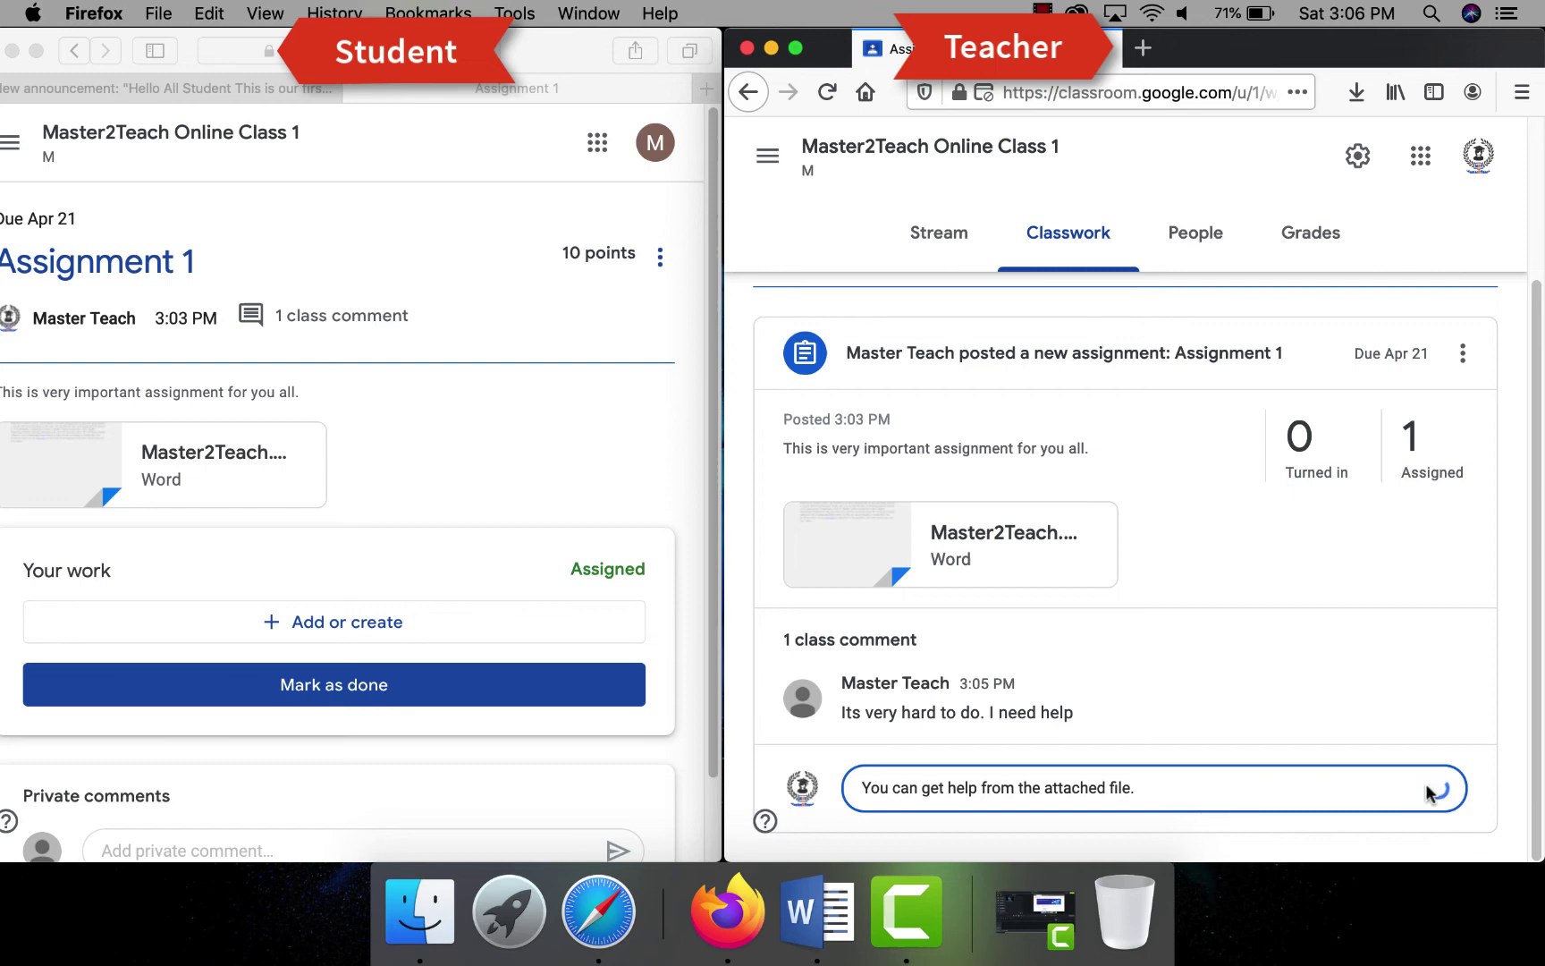
pyautogui.click(1435, 788)
pyautogui.scroll(-2, 300, 600)
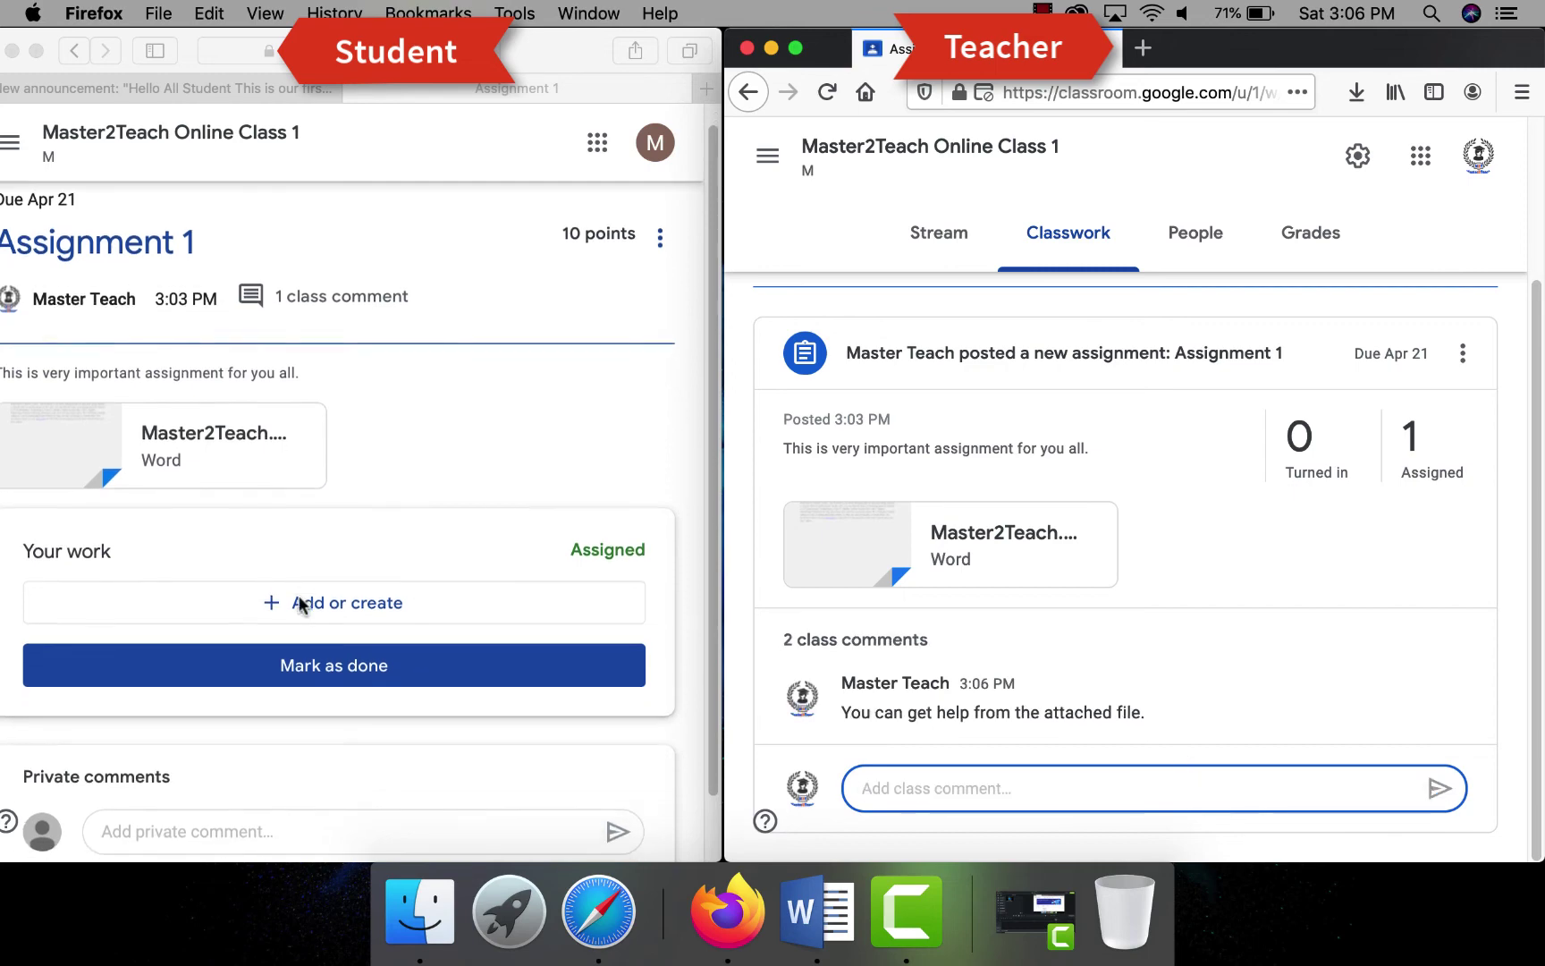
pyautogui.scroll(2, 302, 605)
pyautogui.doubleClick(516, 88)
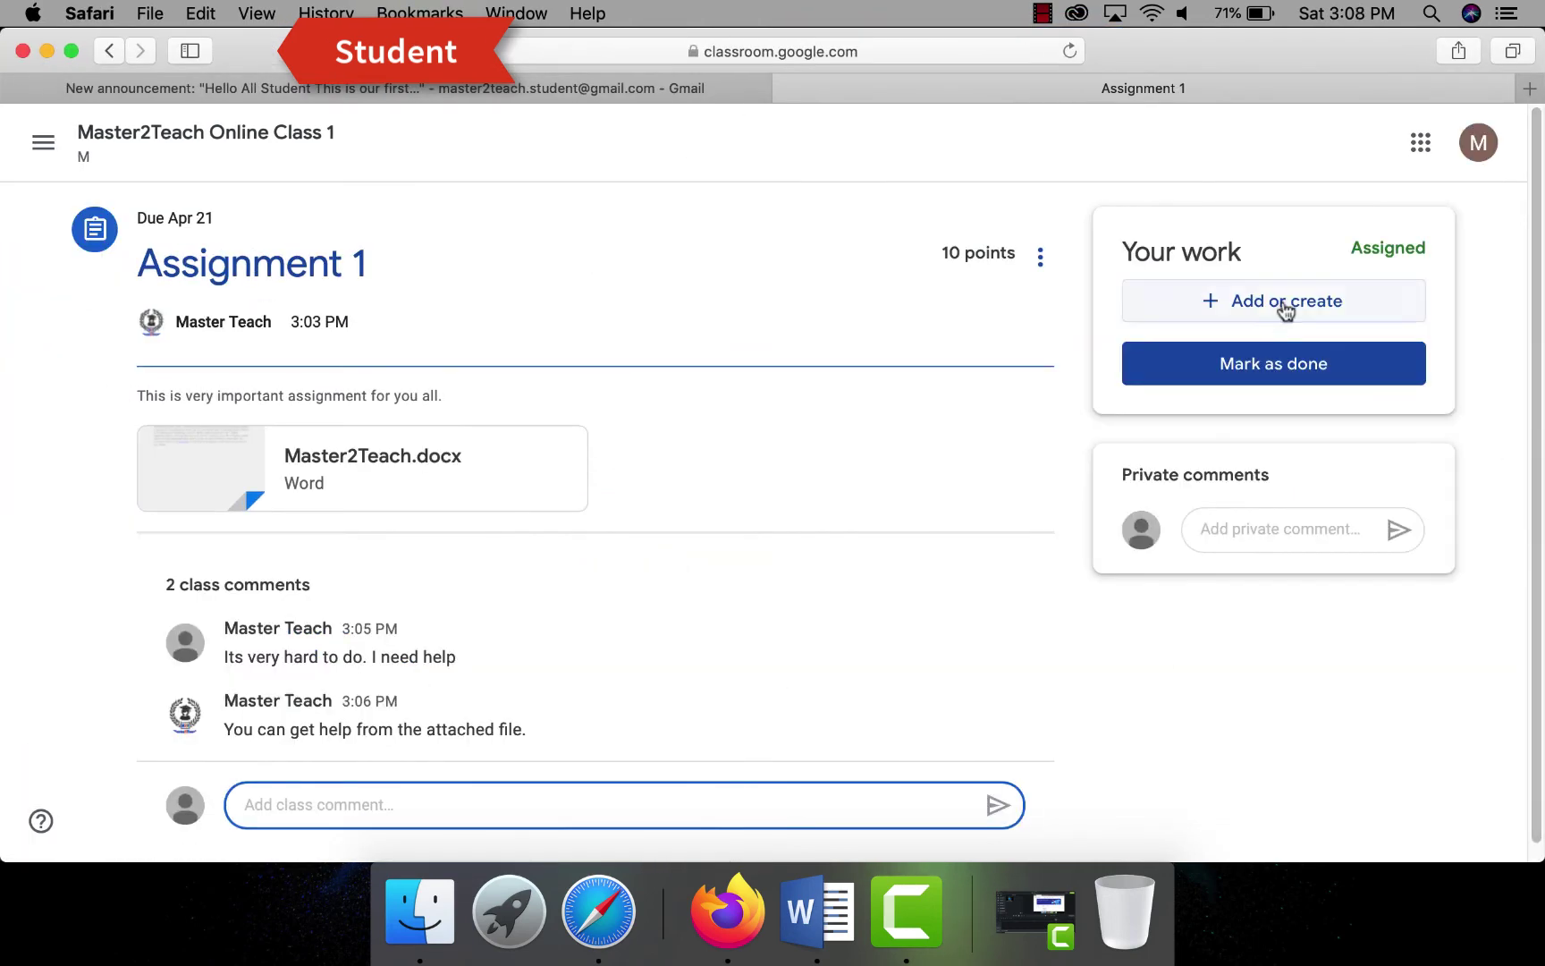
# - Attach Master2Teach.docx from the computer to the student's Assignment 1 work
pyautogui.click(1278, 307)
pyautogui.click(1212, 442)
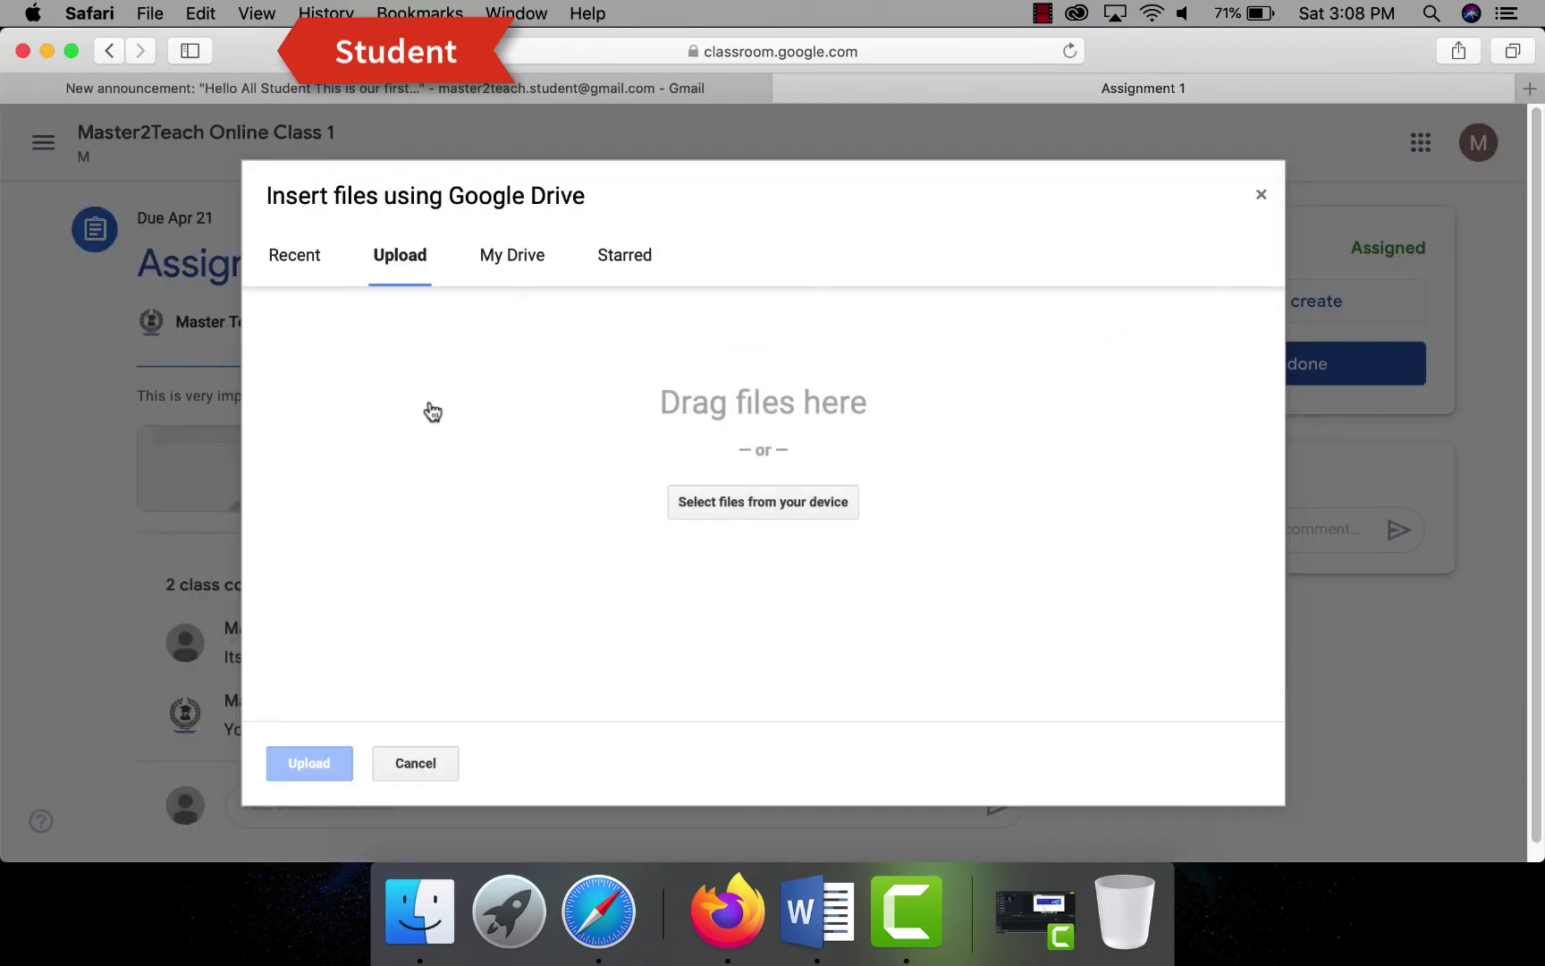
pyautogui.click(704, 508)
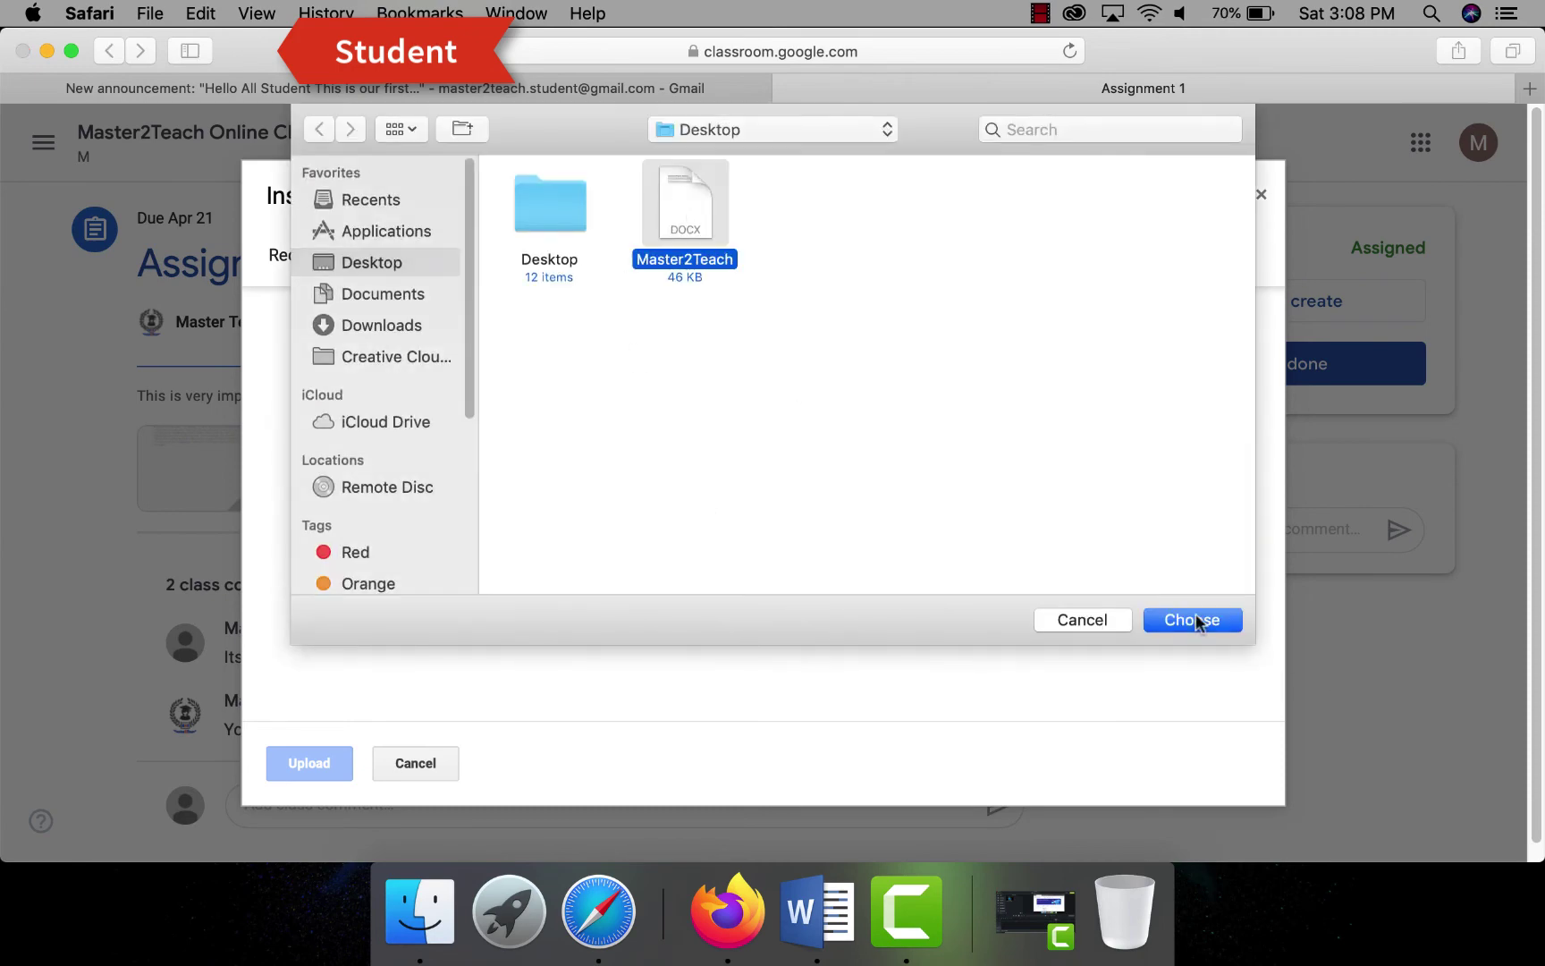
pyautogui.click(1196, 622)
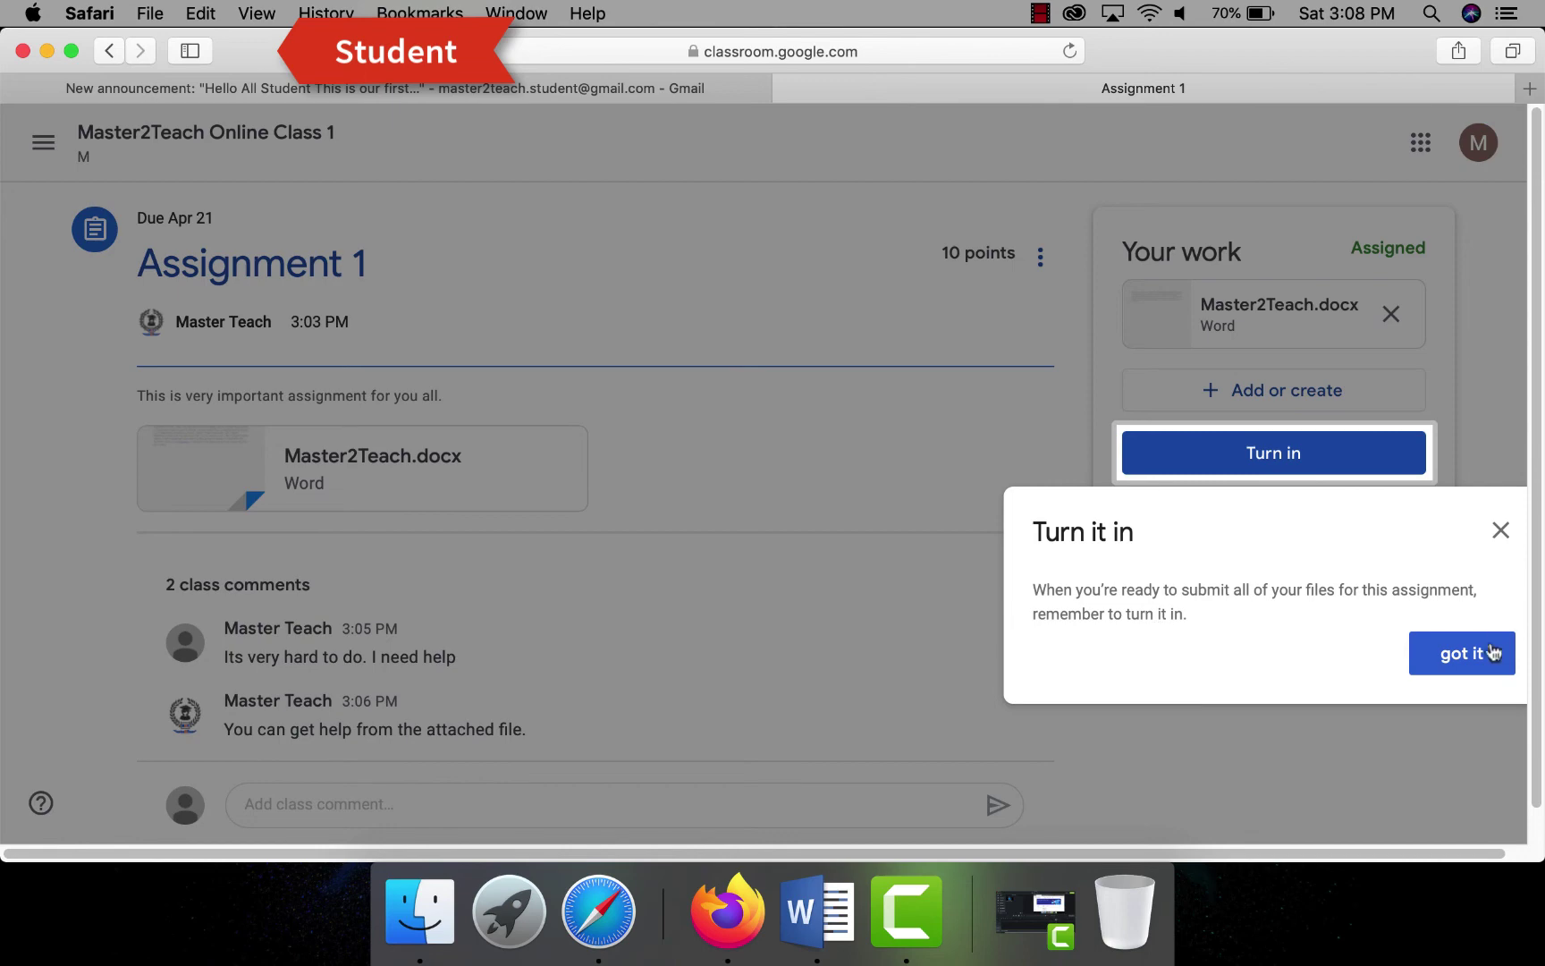
# - Turn in the work and confirm the submission
pyautogui.click(1489, 653)
pyautogui.click(1259, 465)
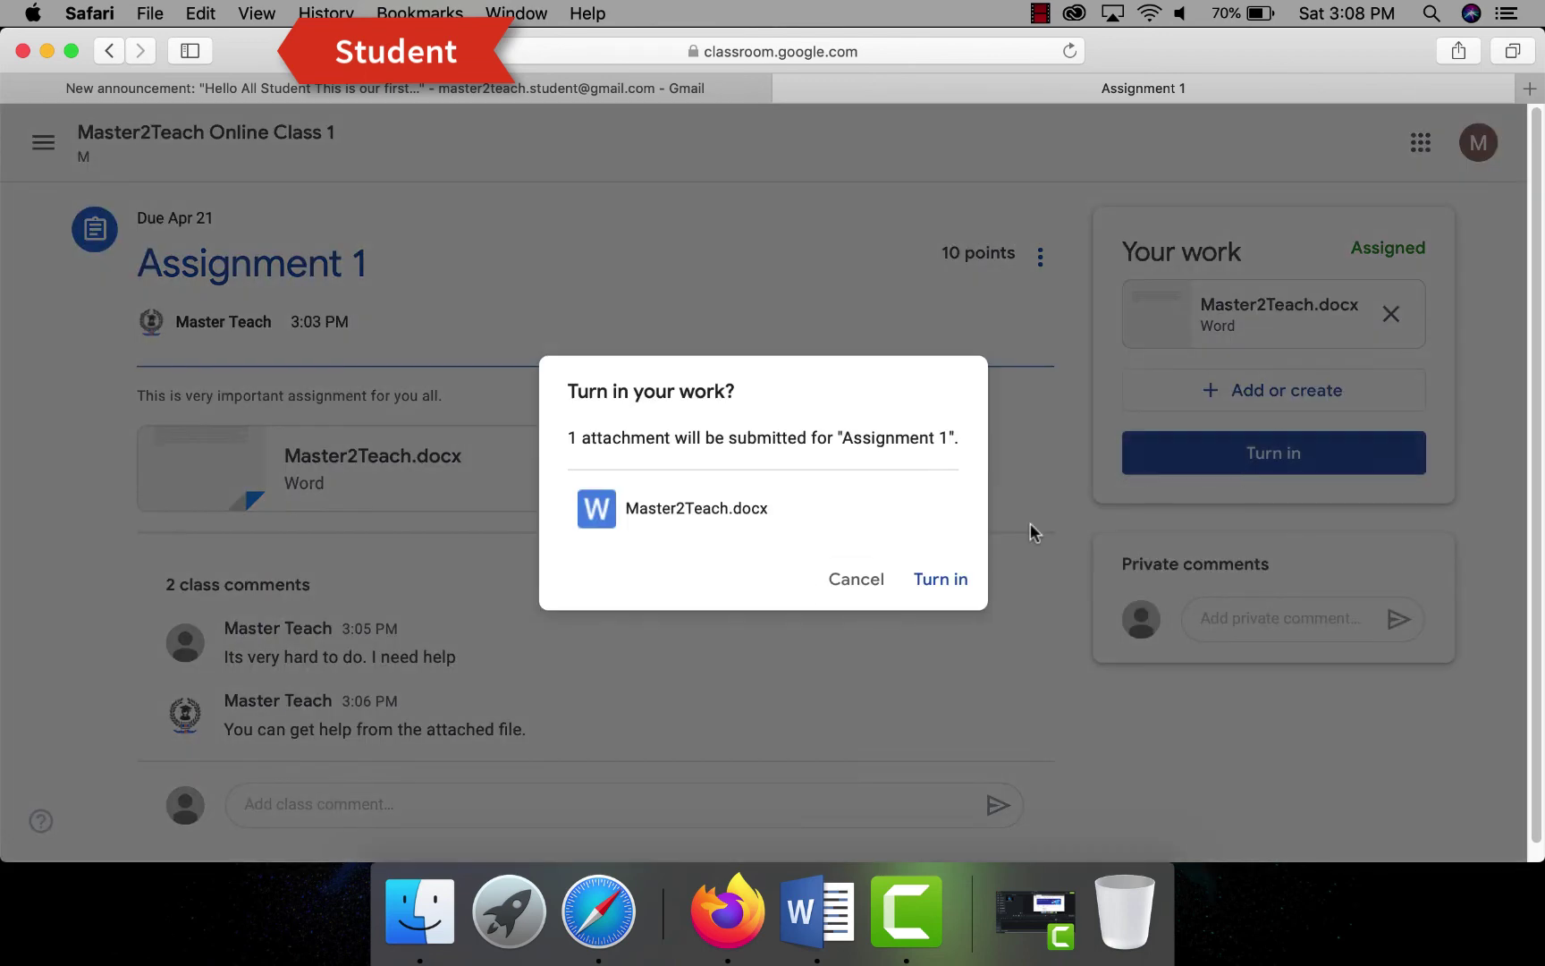
pyautogui.click(960, 592)
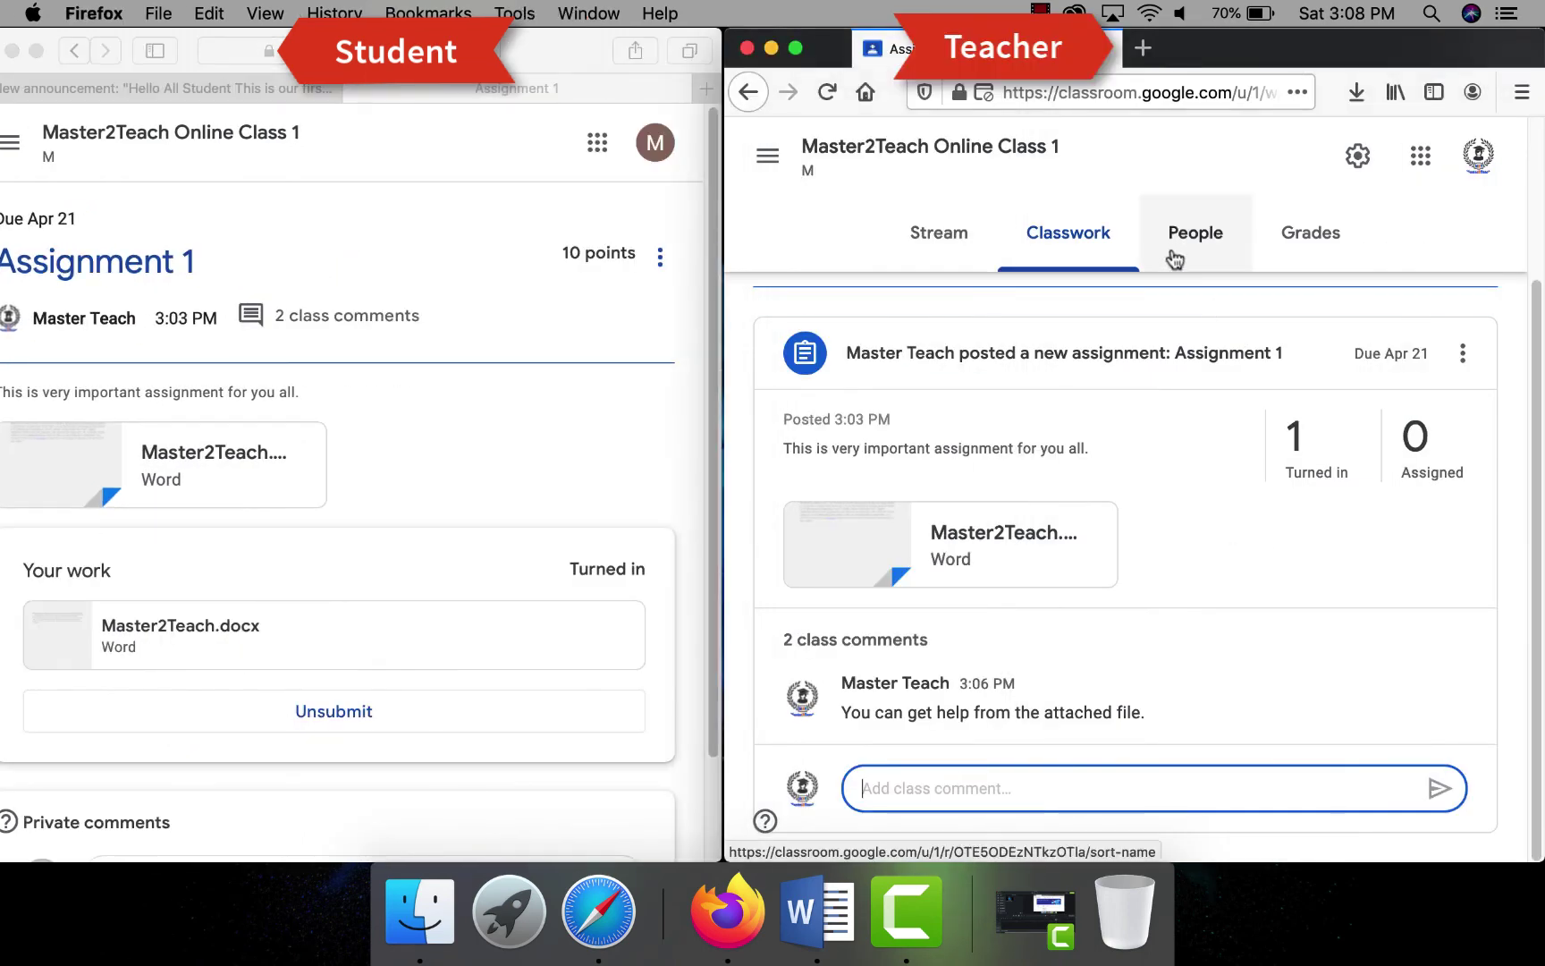
# - Grade the submission 5/10, add private comment 'Good keep it up', return it, and open Grades
pyautogui.click(1305, 446)
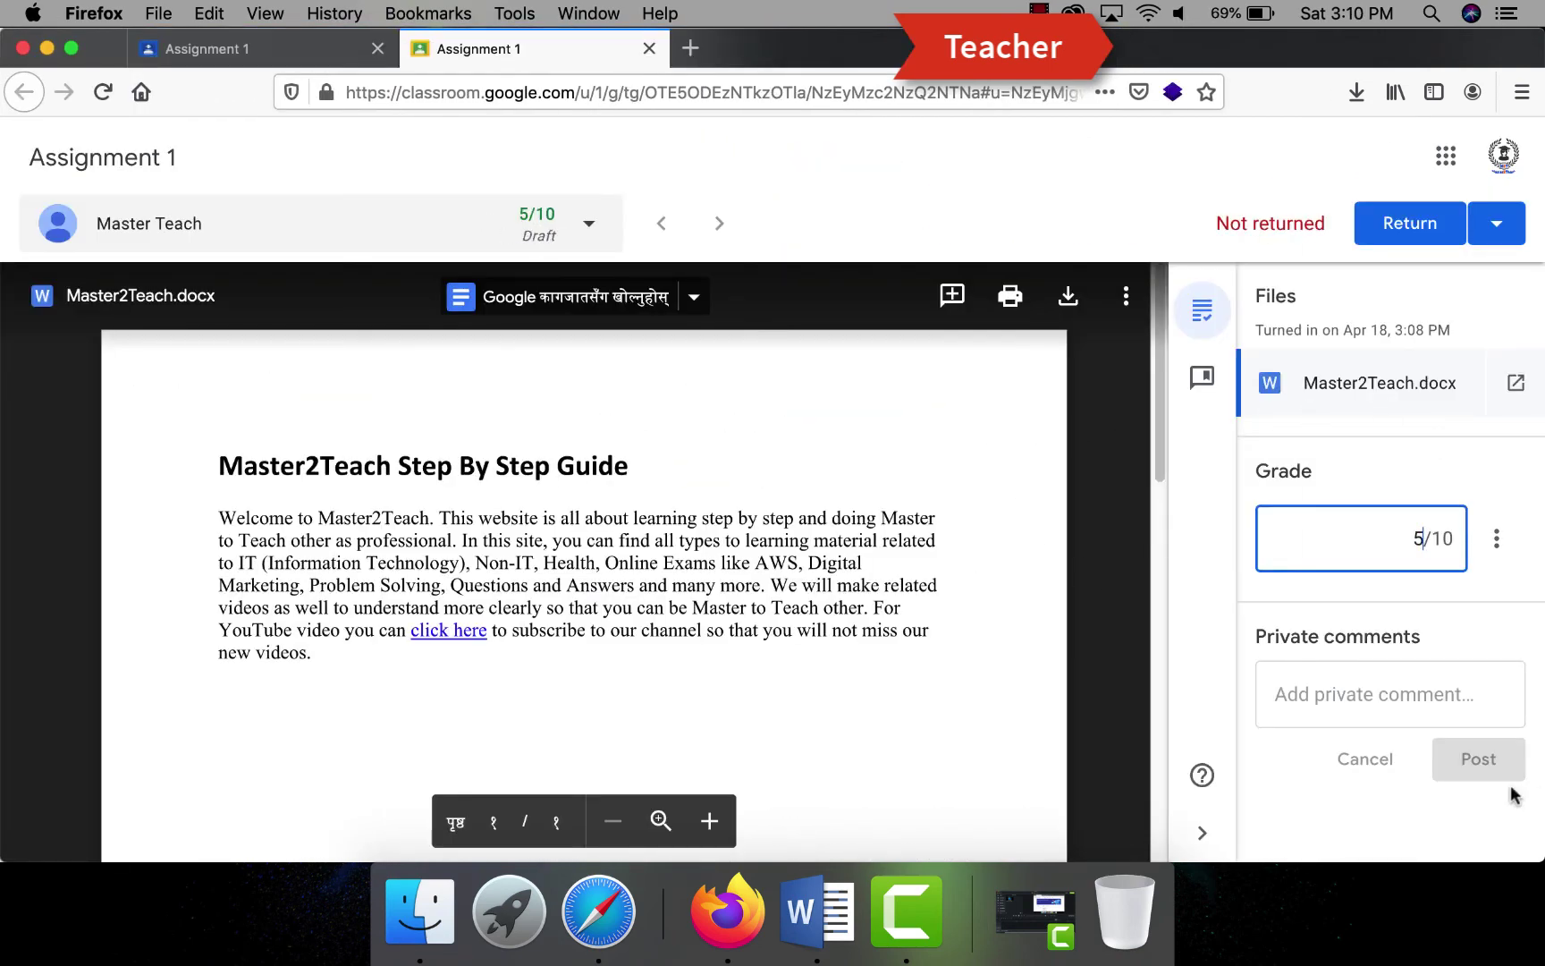
pyautogui.click(1348, 698)
pyautogui.write('Good keep it up')
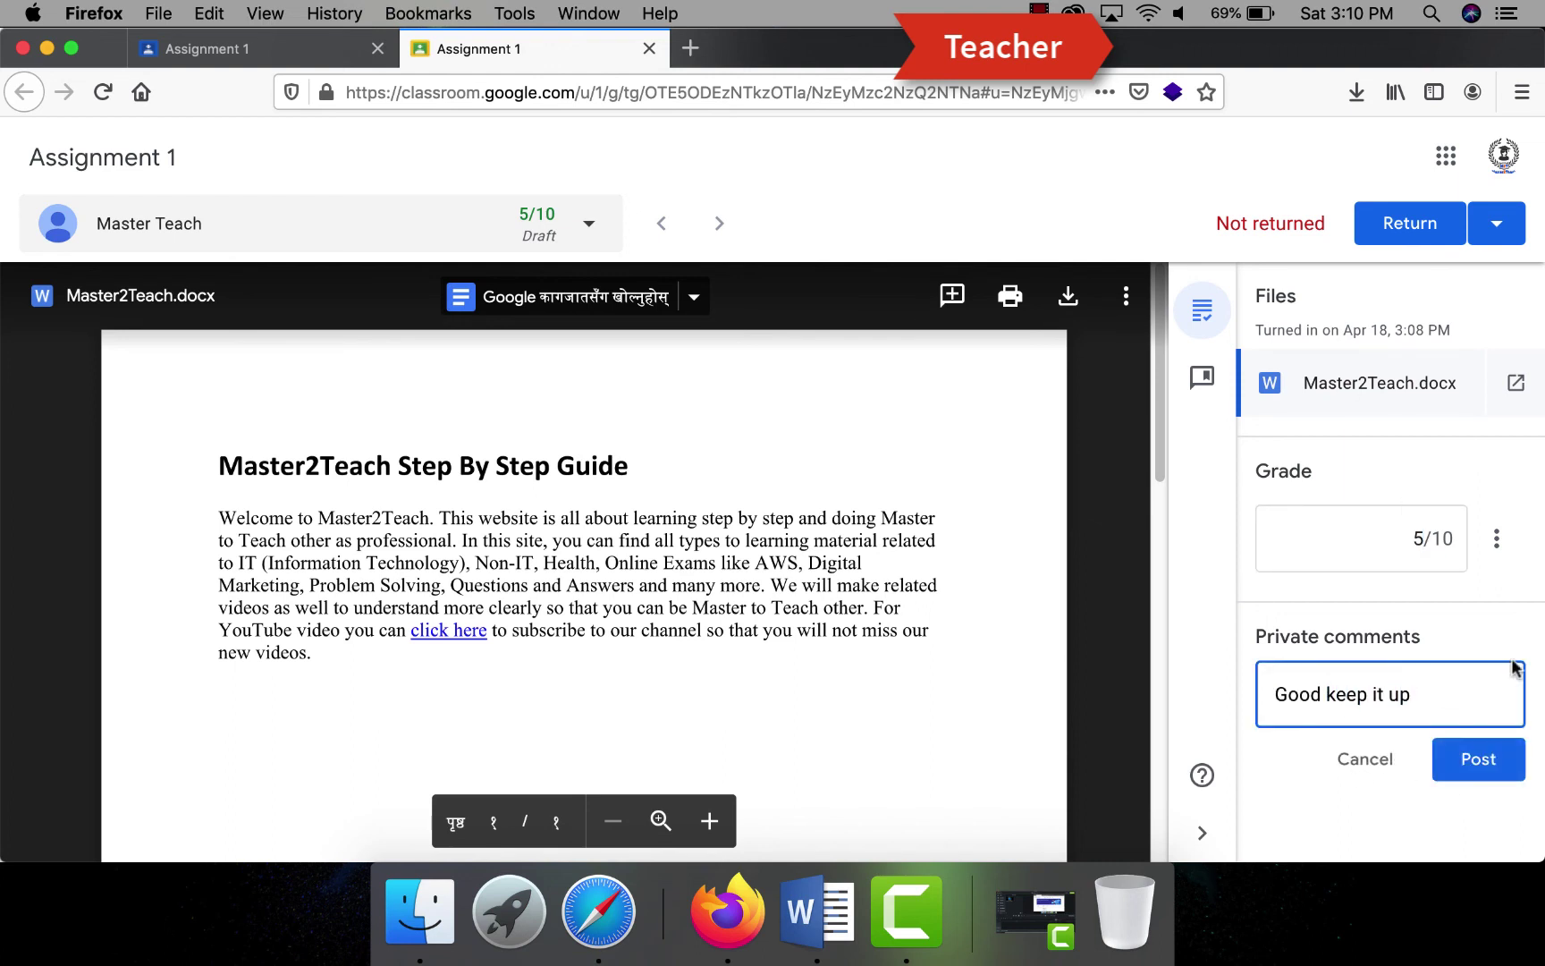
pyautogui.click(1479, 768)
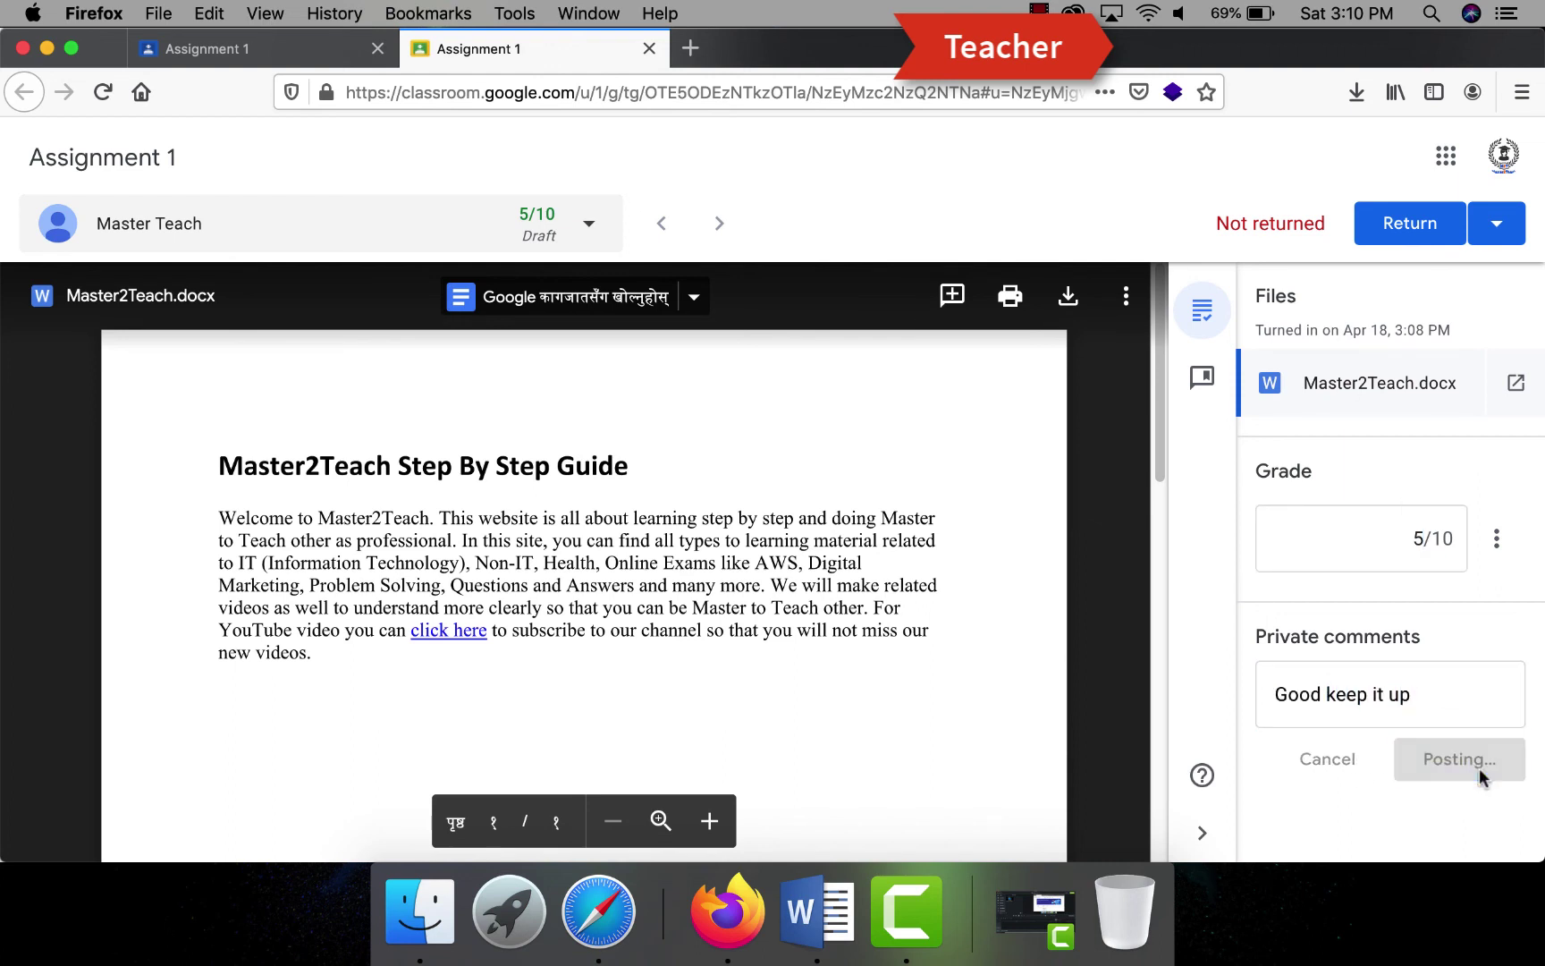
pyautogui.scroll(-1, 1388, 688)
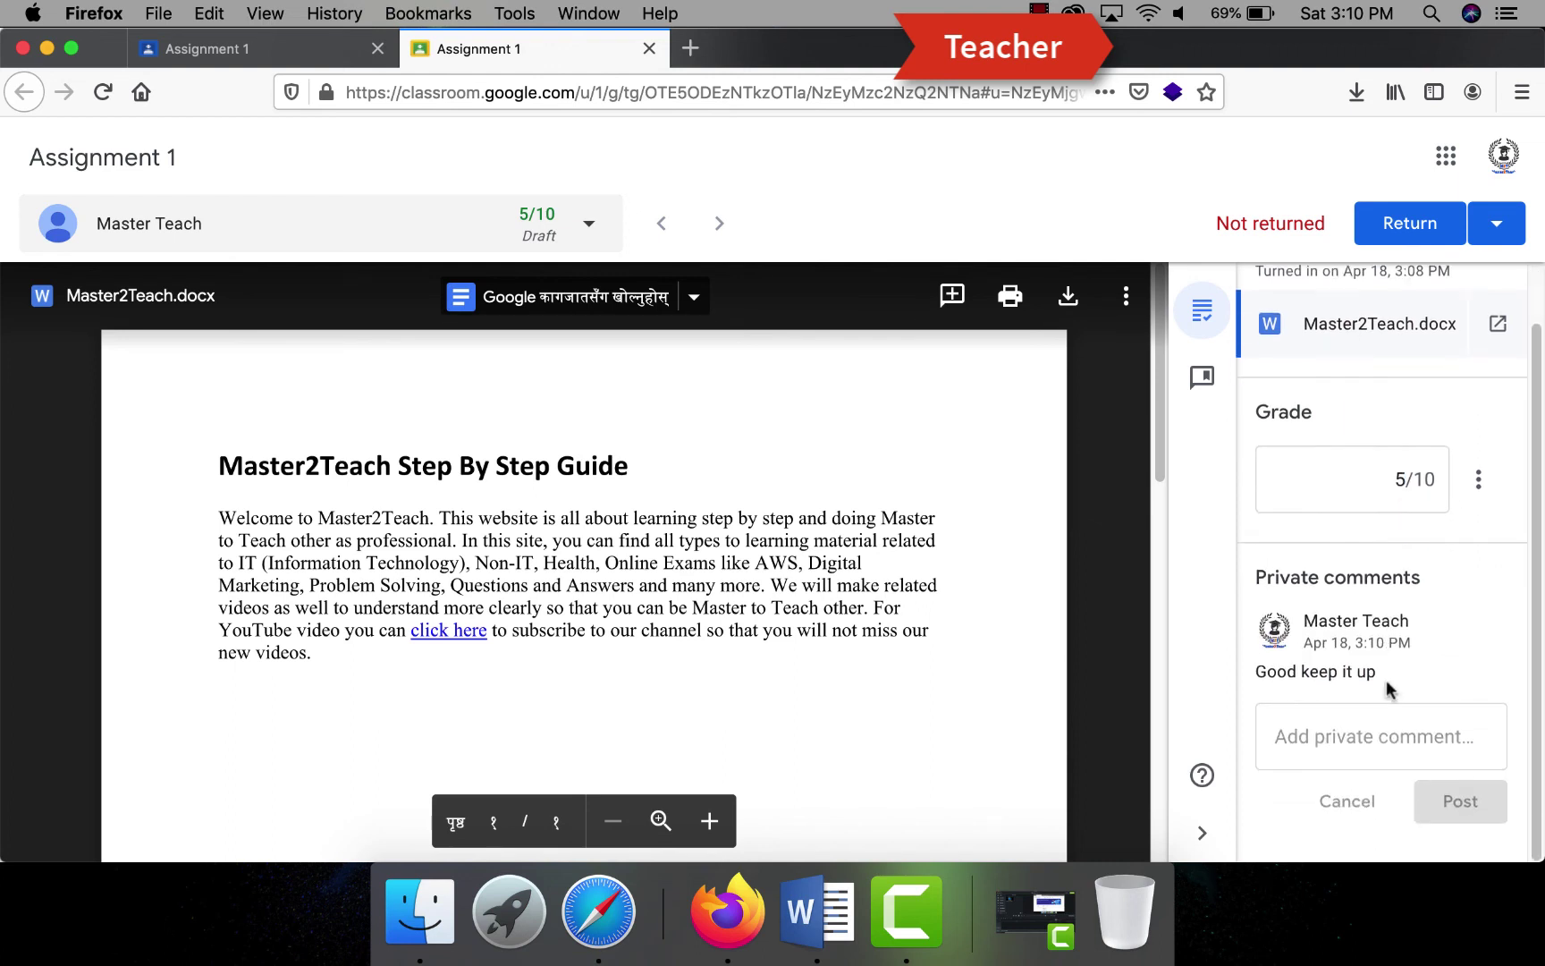
pyautogui.click(1399, 232)
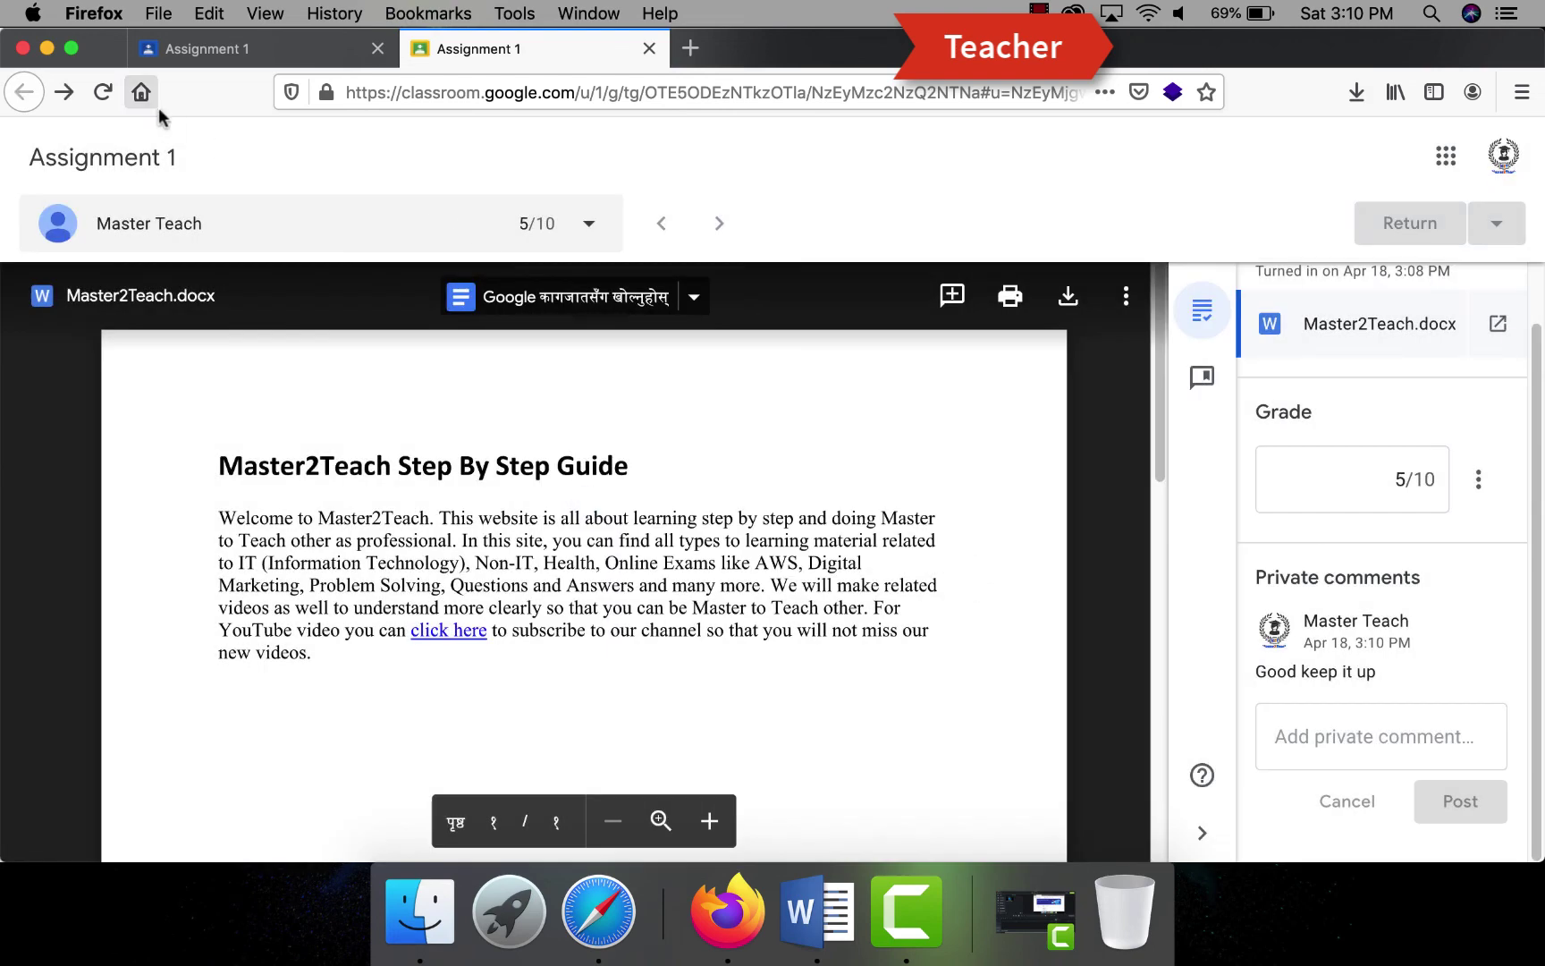
pyautogui.click(200, 47)
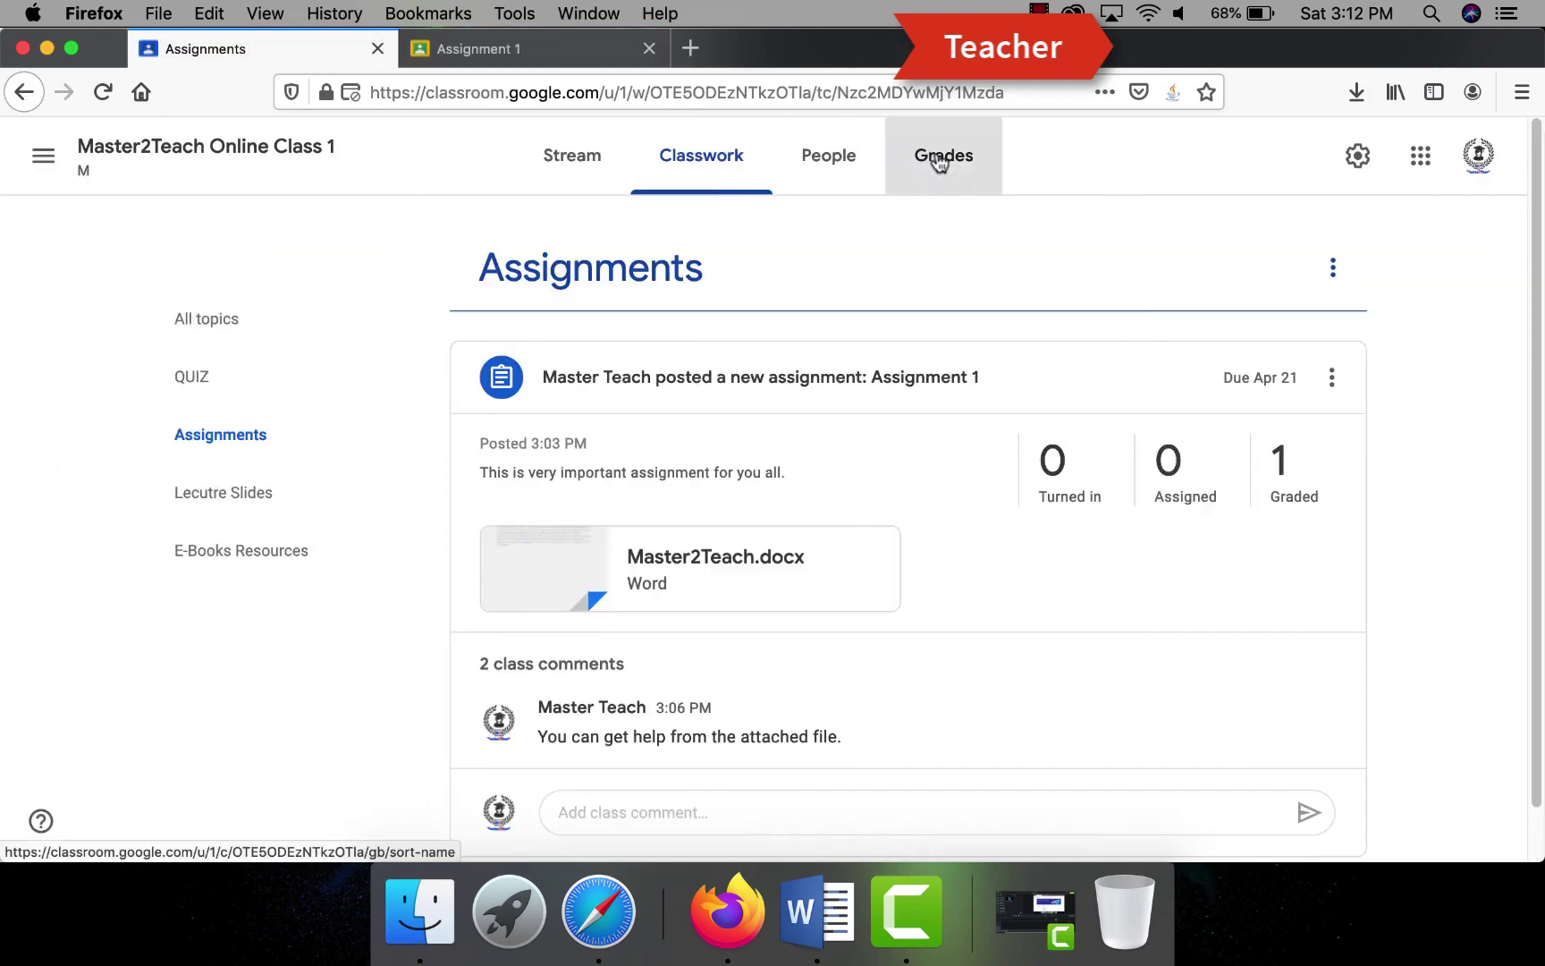
pyautogui.click(935, 149)
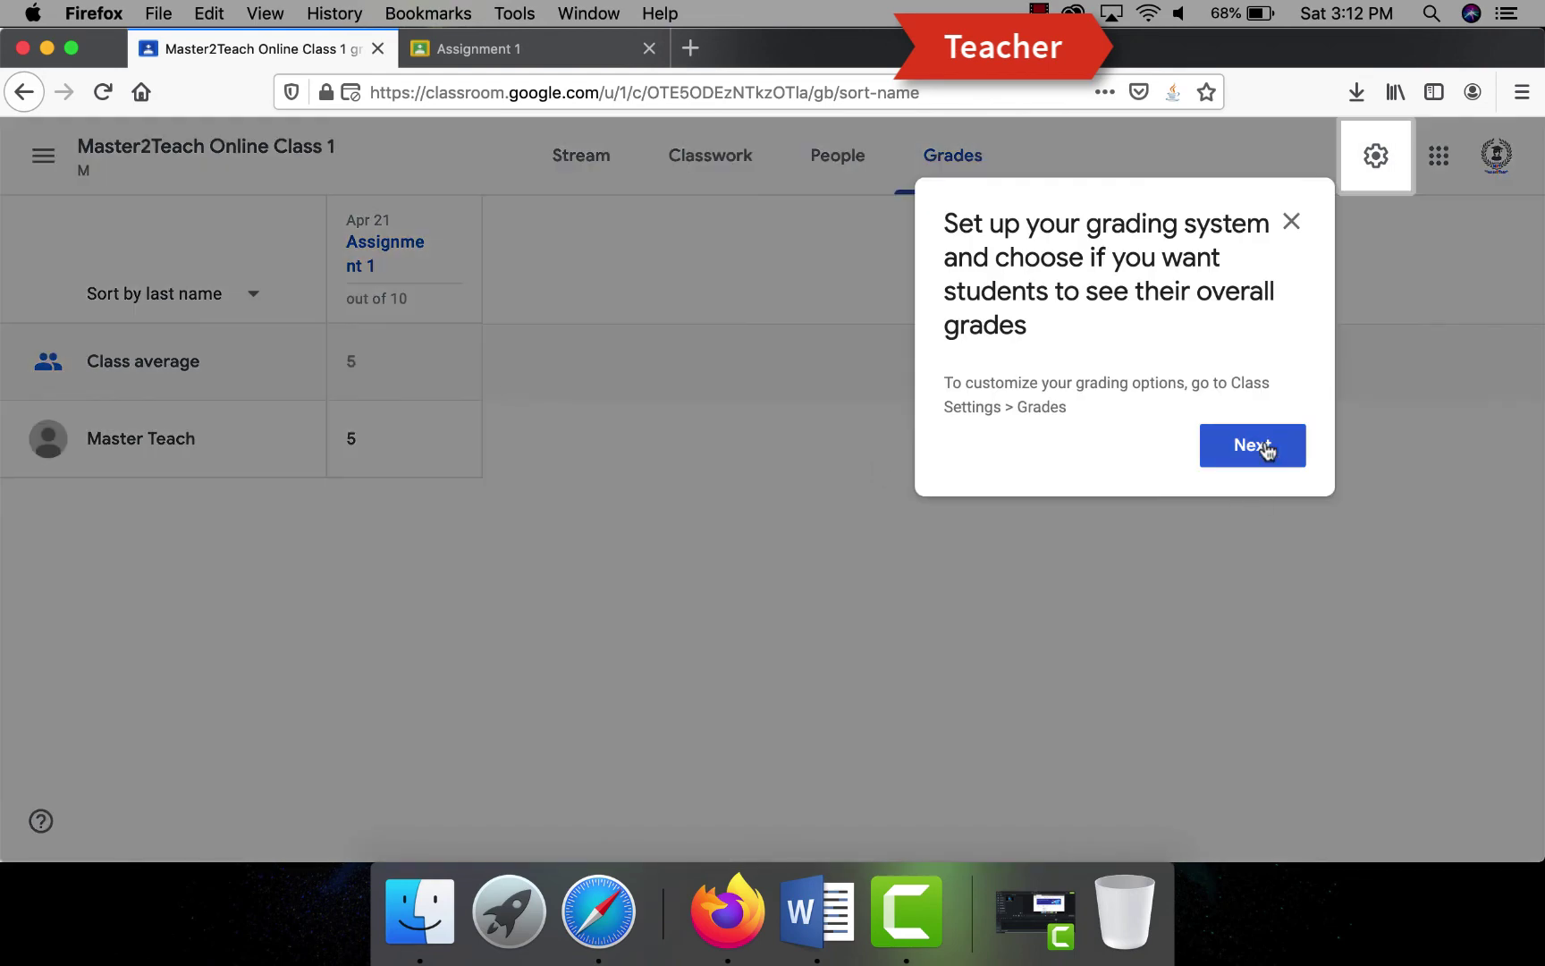
# - In class settings, calculate overall grades by Total points and show them to students
pyautogui.click(1266, 447)
pyautogui.click(863, 371)
pyautogui.click(1377, 158)
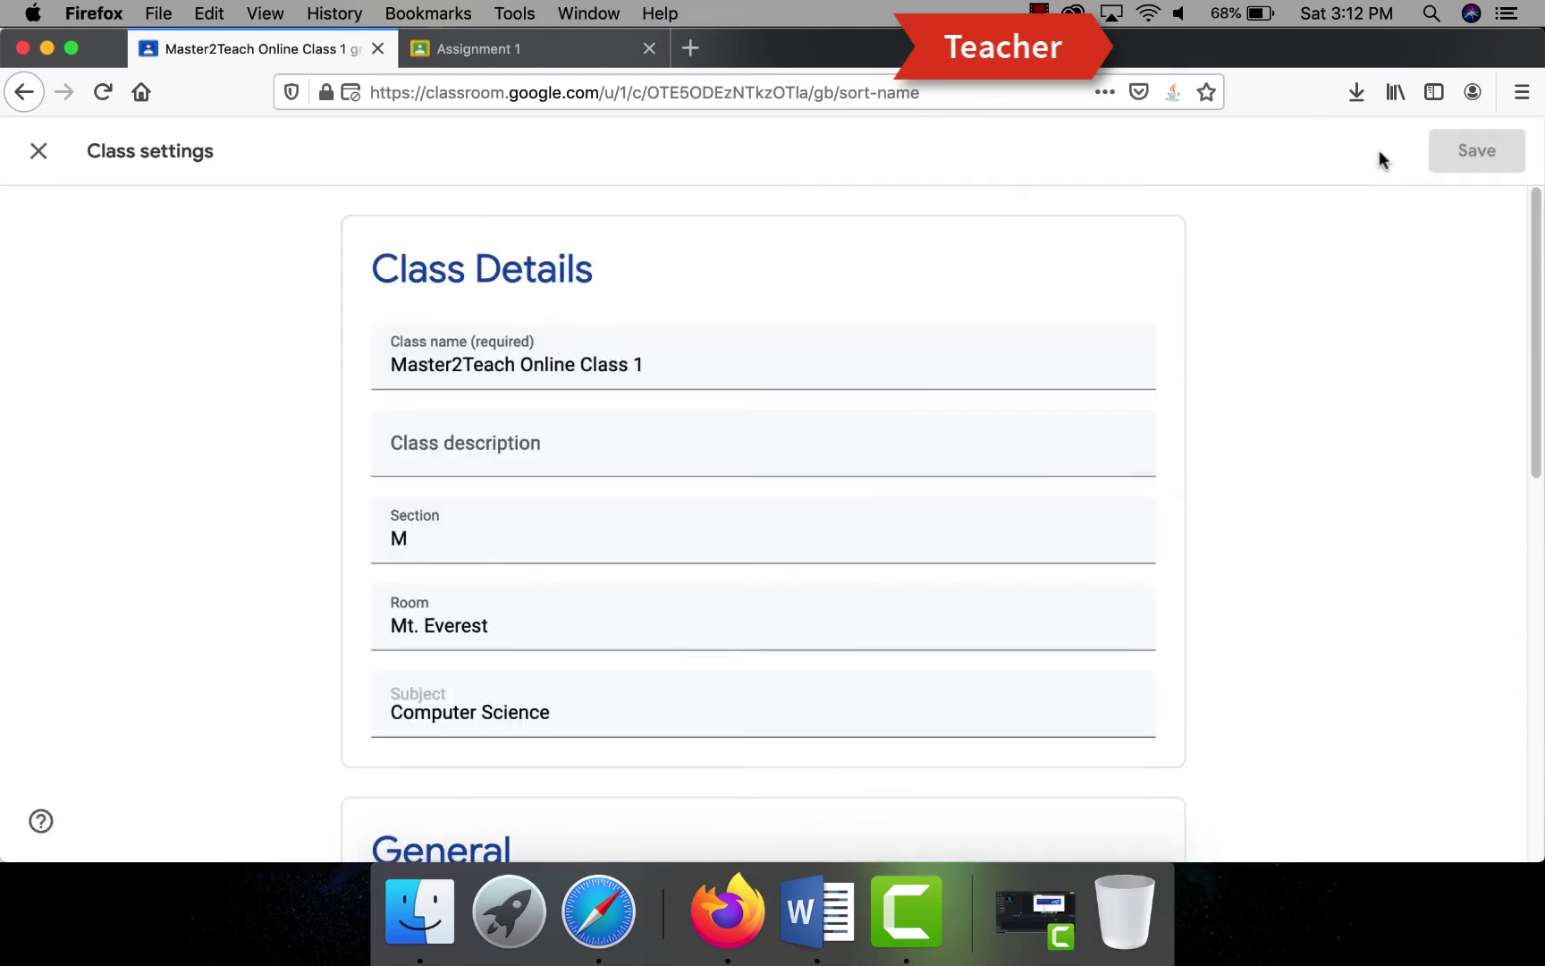
pyautogui.scroll(-10, 880, 411)
pyautogui.click(1144, 611)
pyautogui.click(1024, 665)
pyautogui.click(1144, 680)
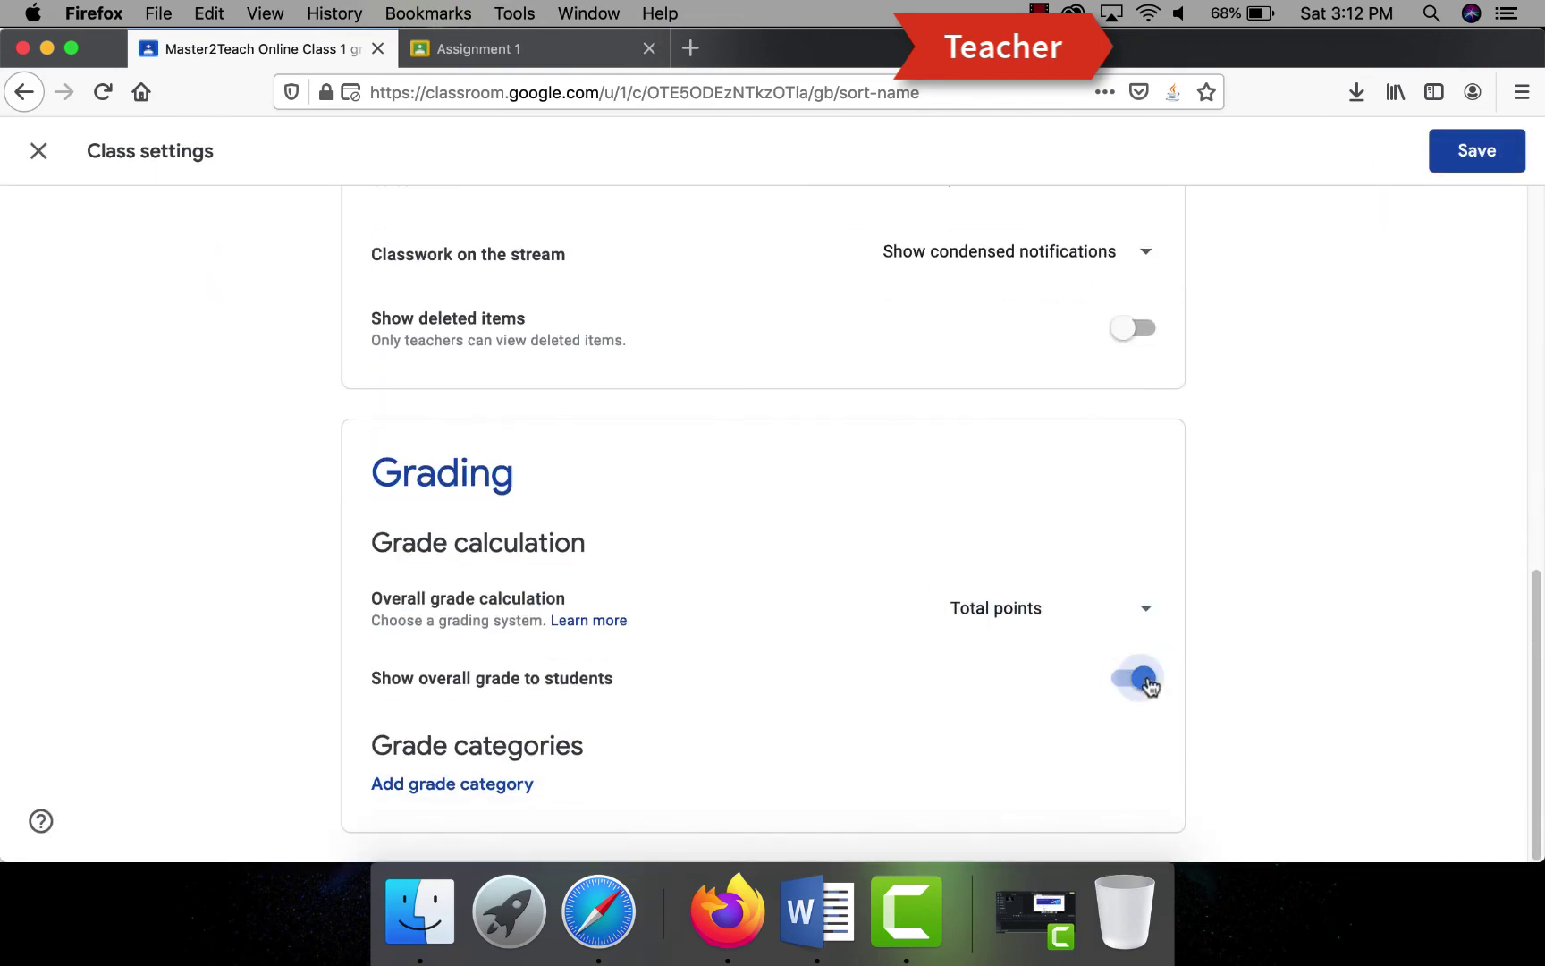
pyautogui.click(1479, 147)
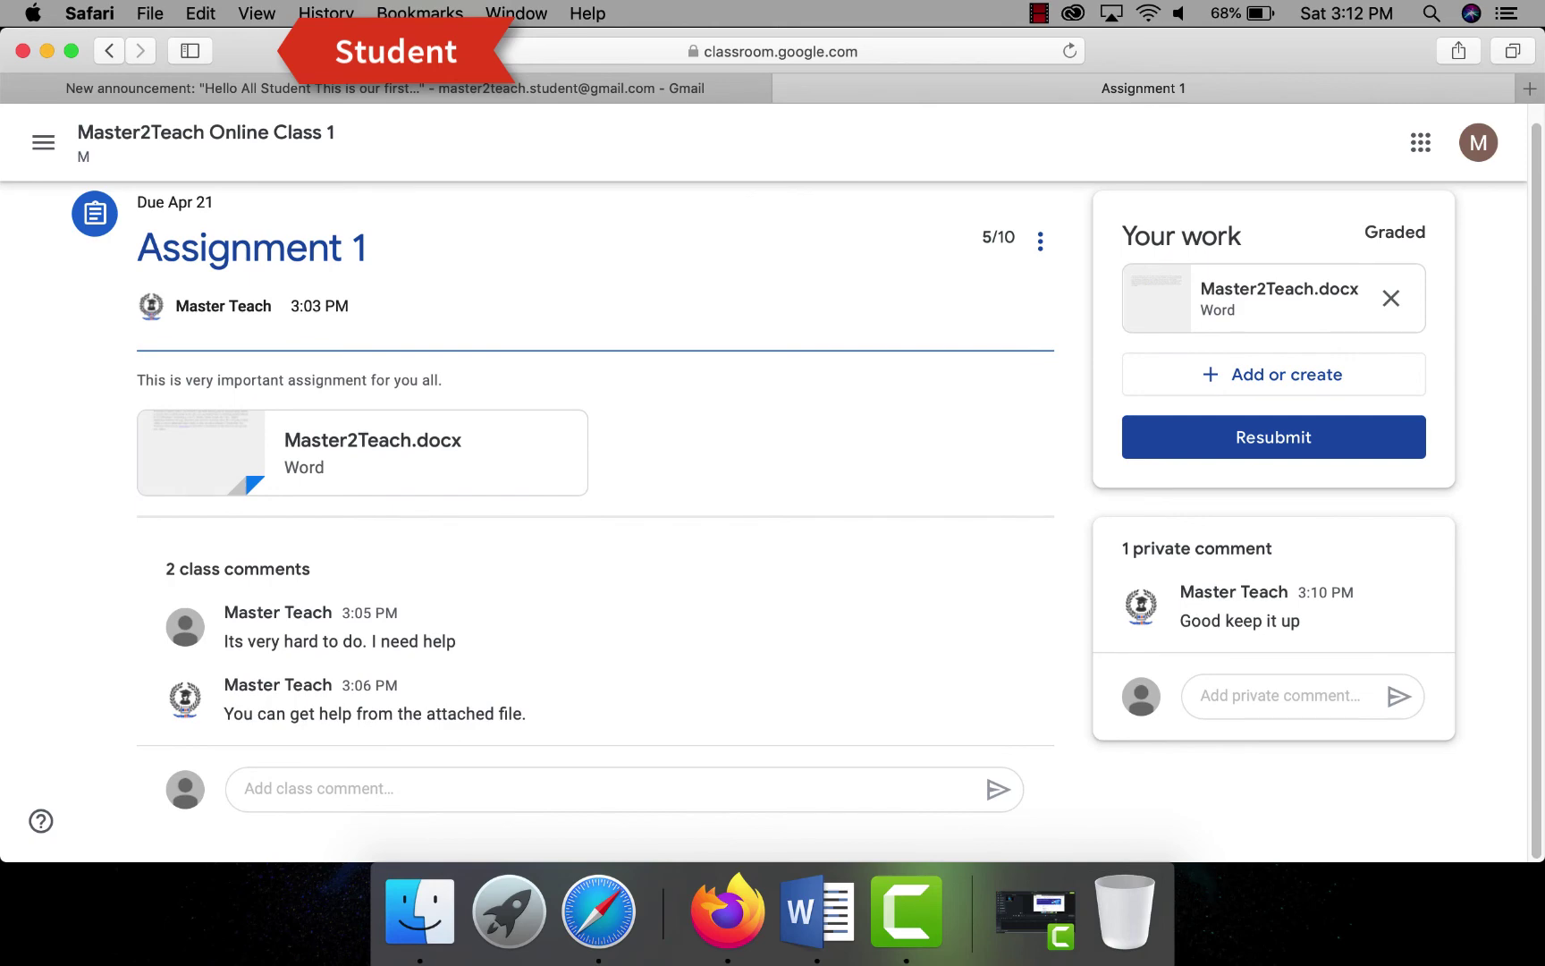
# - As the student, send the teacher the private reply 'thank you sir'
pyautogui.click(1269, 689)
pyautogui.write('th')
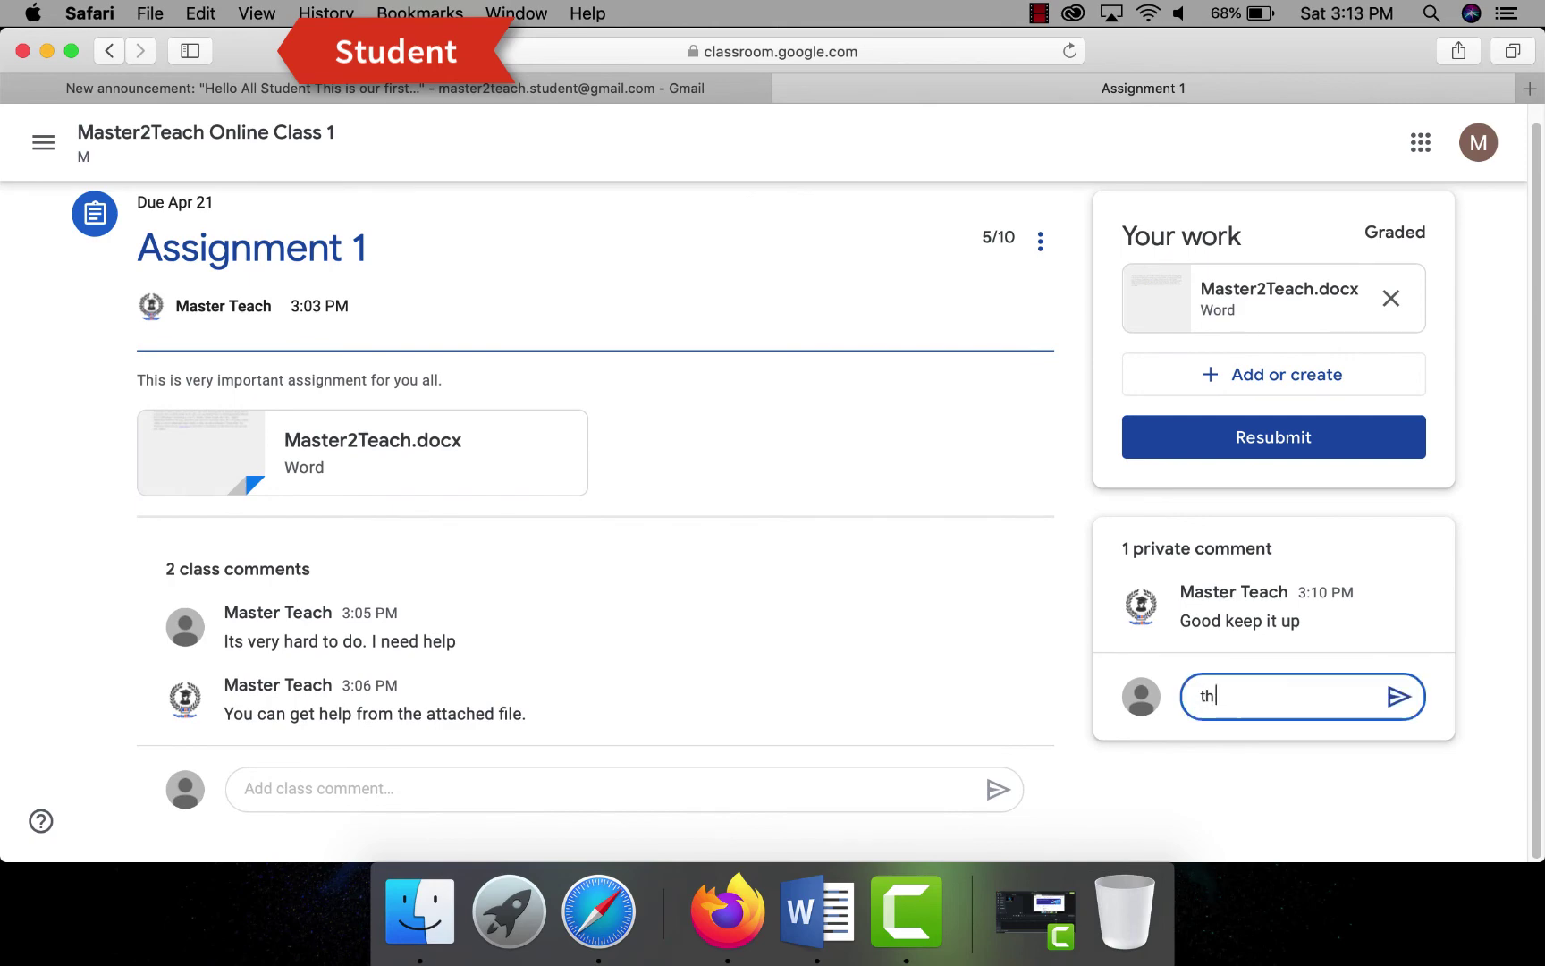
pyautogui.write('ank you sir')
pyautogui.press('Return')
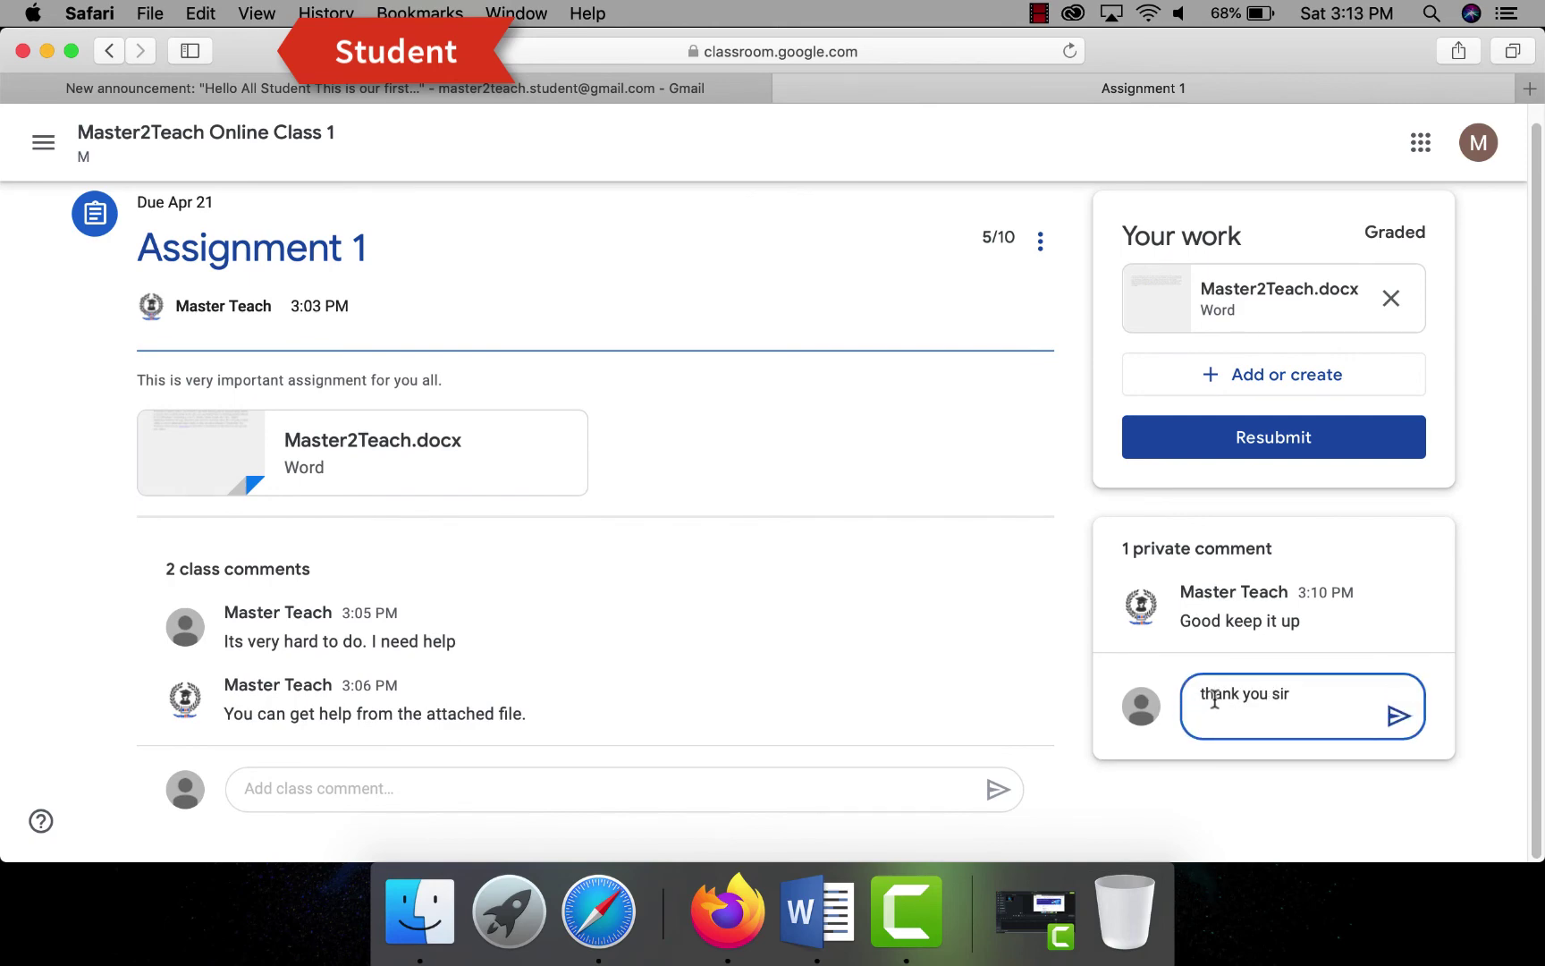
pyautogui.click(1398, 716)
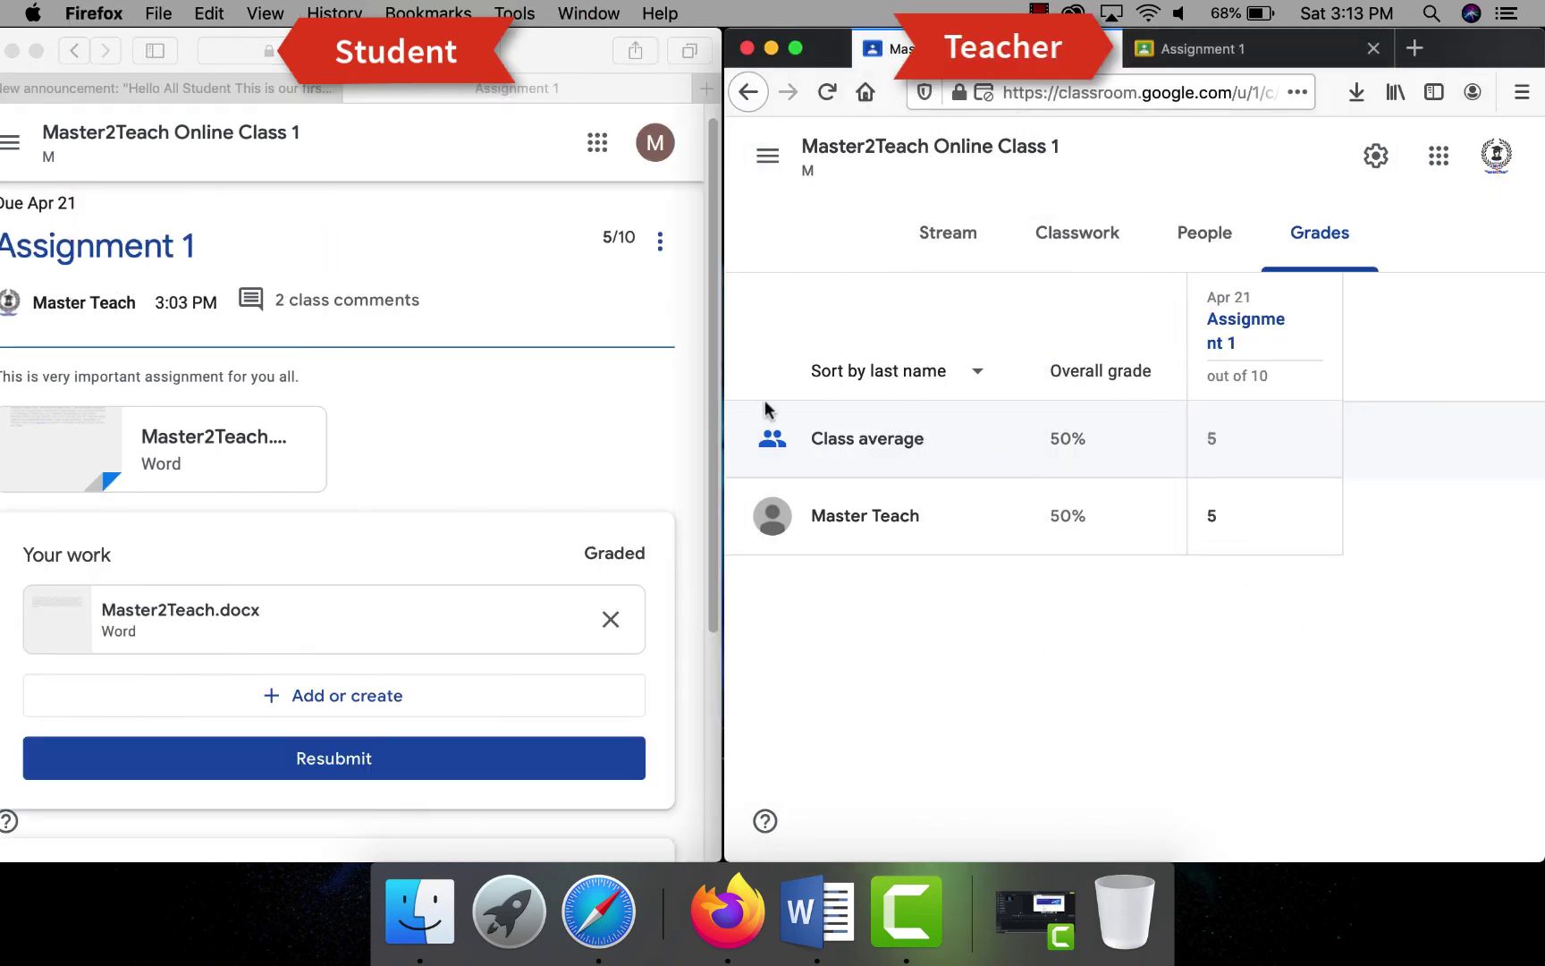
# - As teacher, check the Classwork list, then the People list and the student's individual page
pyautogui.click(1145, 234)
pyautogui.hotkey('ctrl', 'alt', 'Return')
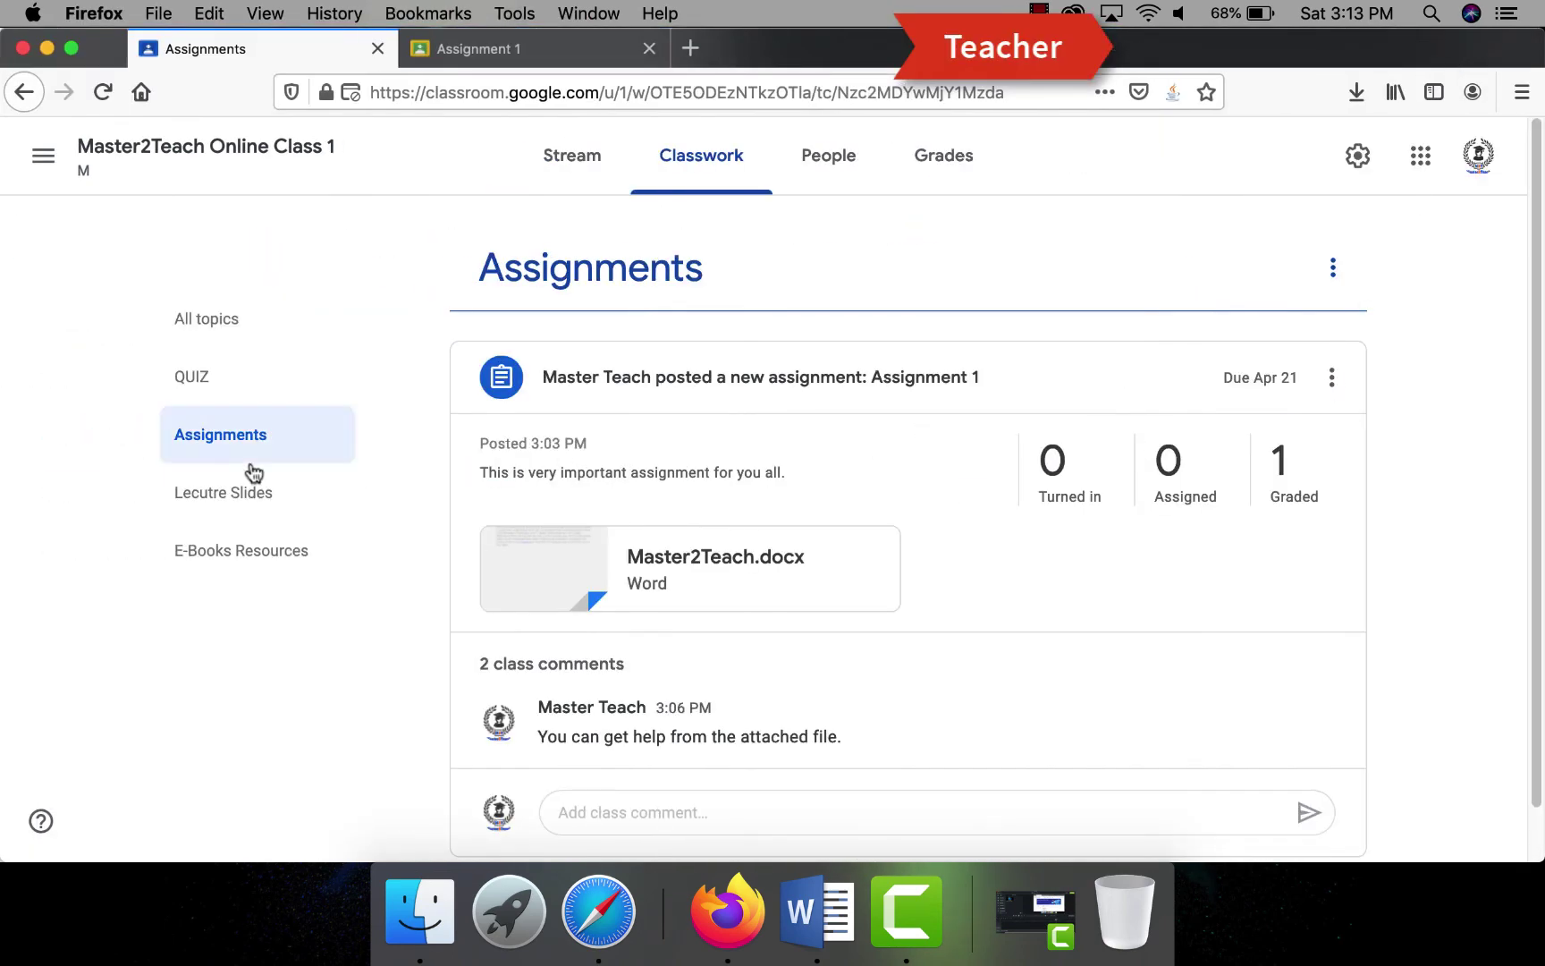
pyautogui.click(814, 158)
pyautogui.click(909, 538)
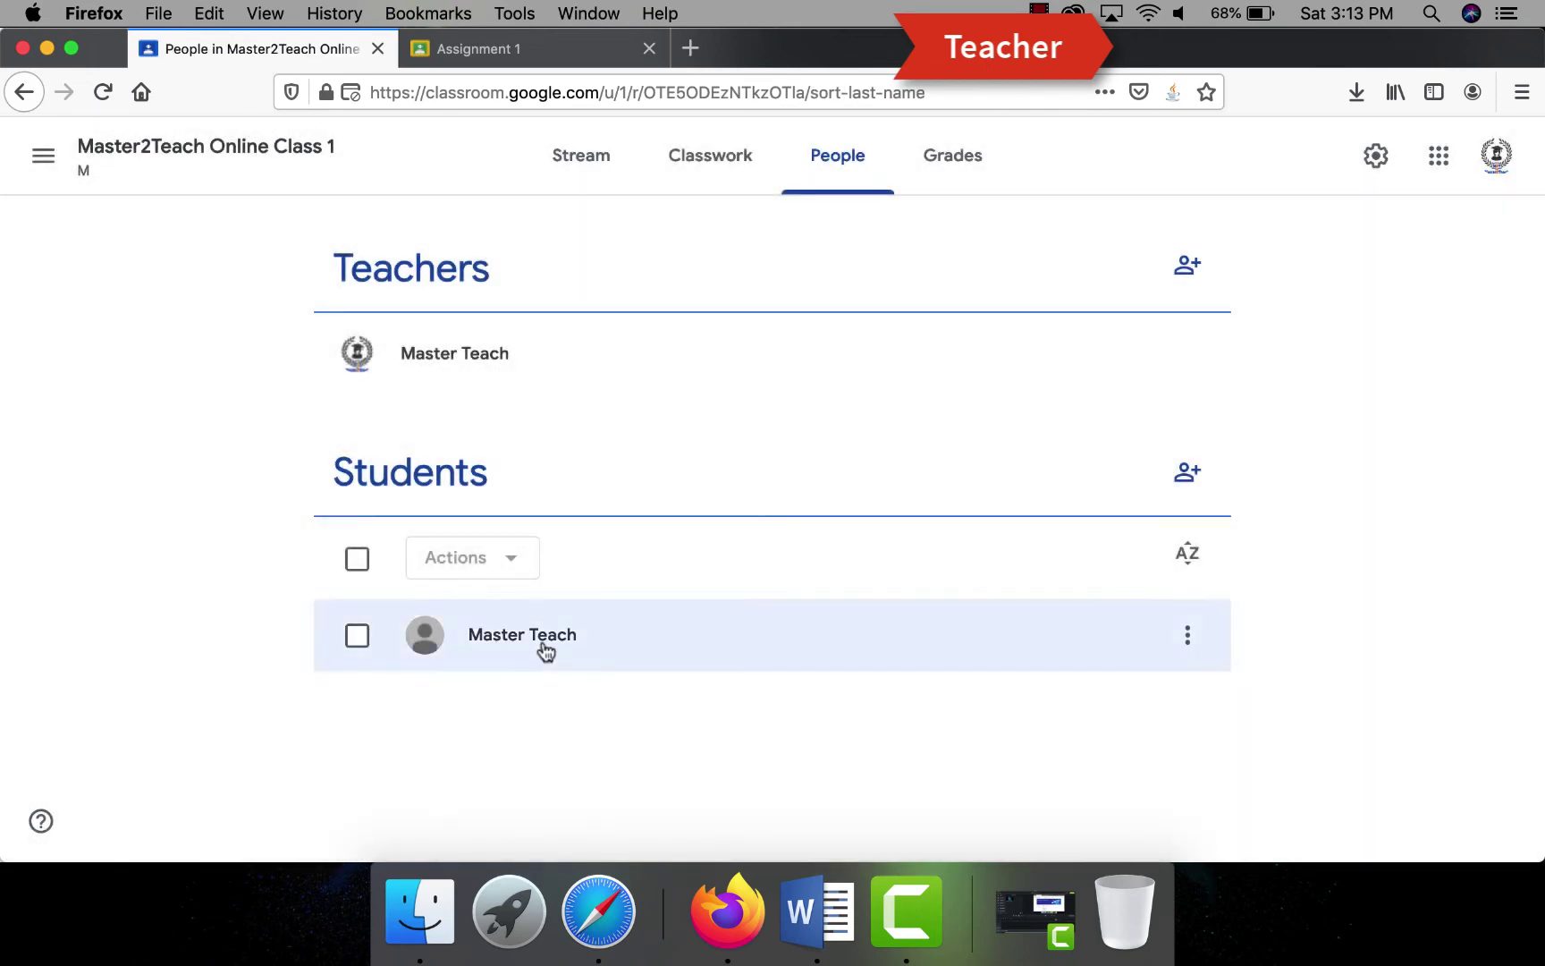
pyautogui.click(542, 645)
# - Create a new quiz assignment titled 'Online Test' with instructions beginning 'This'
pyautogui.click(700, 167)
pyautogui.click(526, 243)
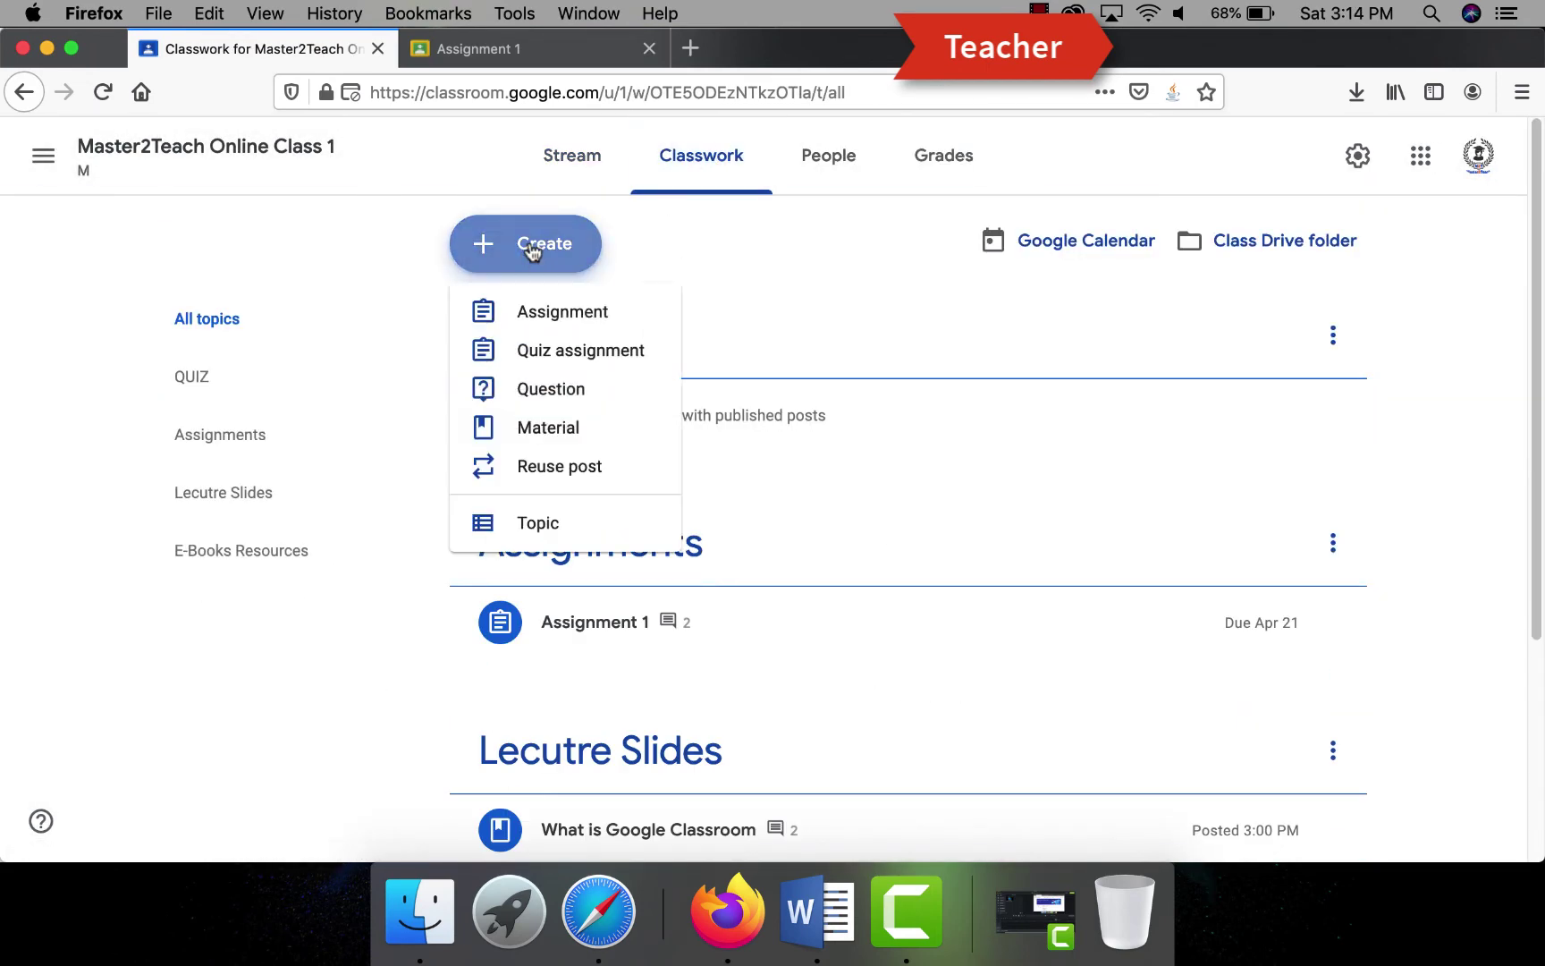
pyautogui.click(541, 349)
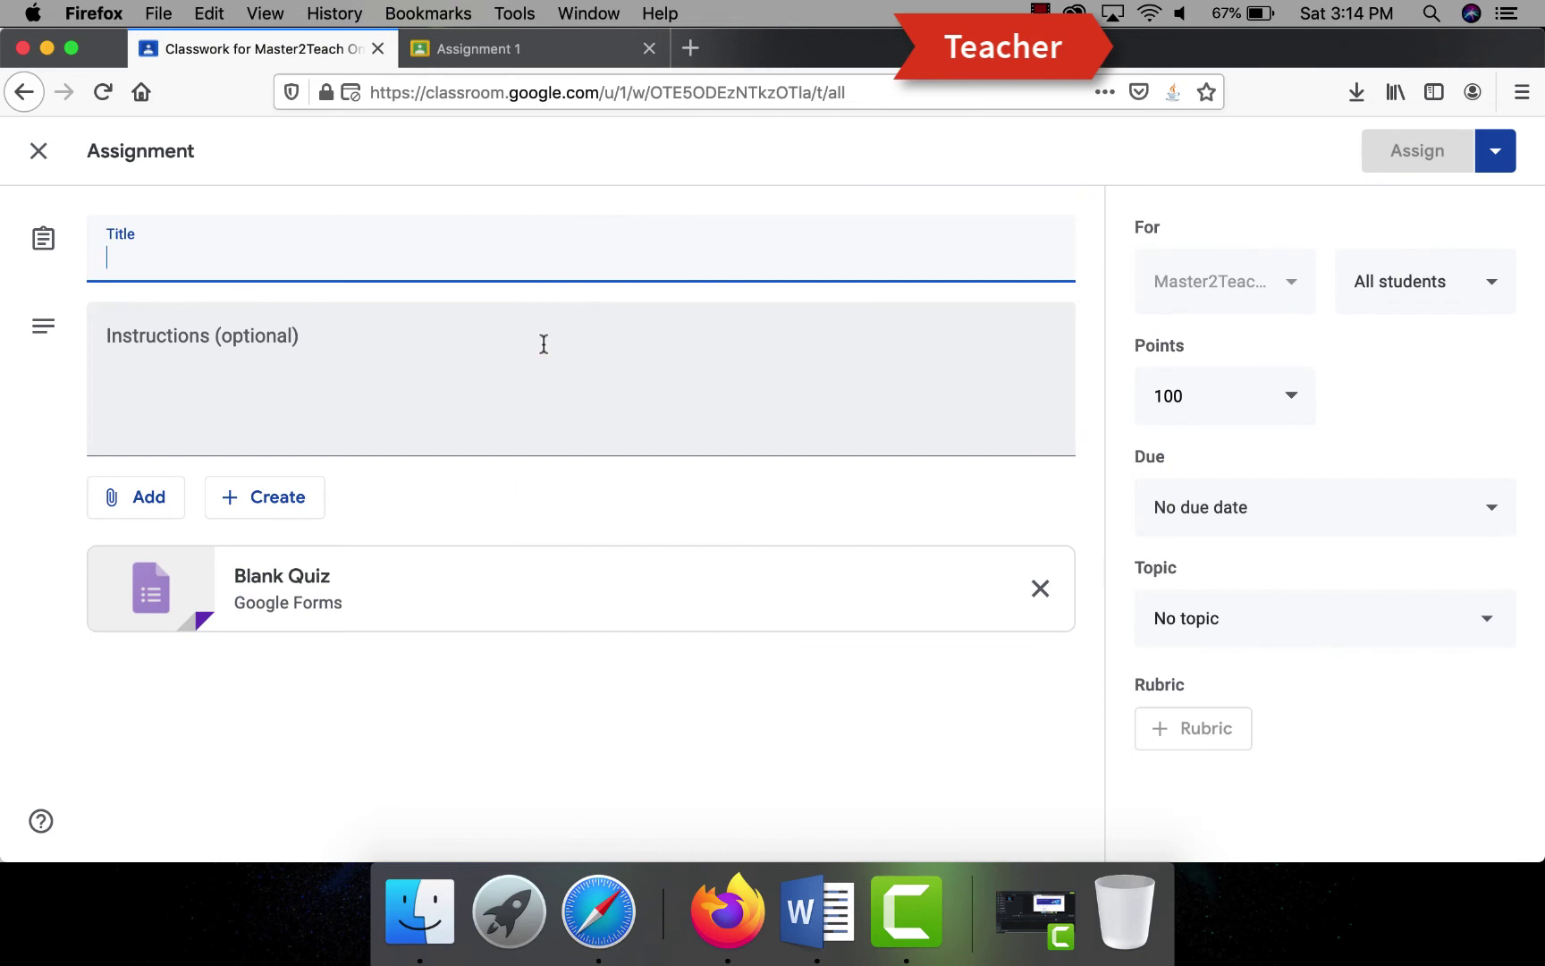
pyautogui.write('Online Test')
pyautogui.press('Tab')
pyautogui.write('Thi')
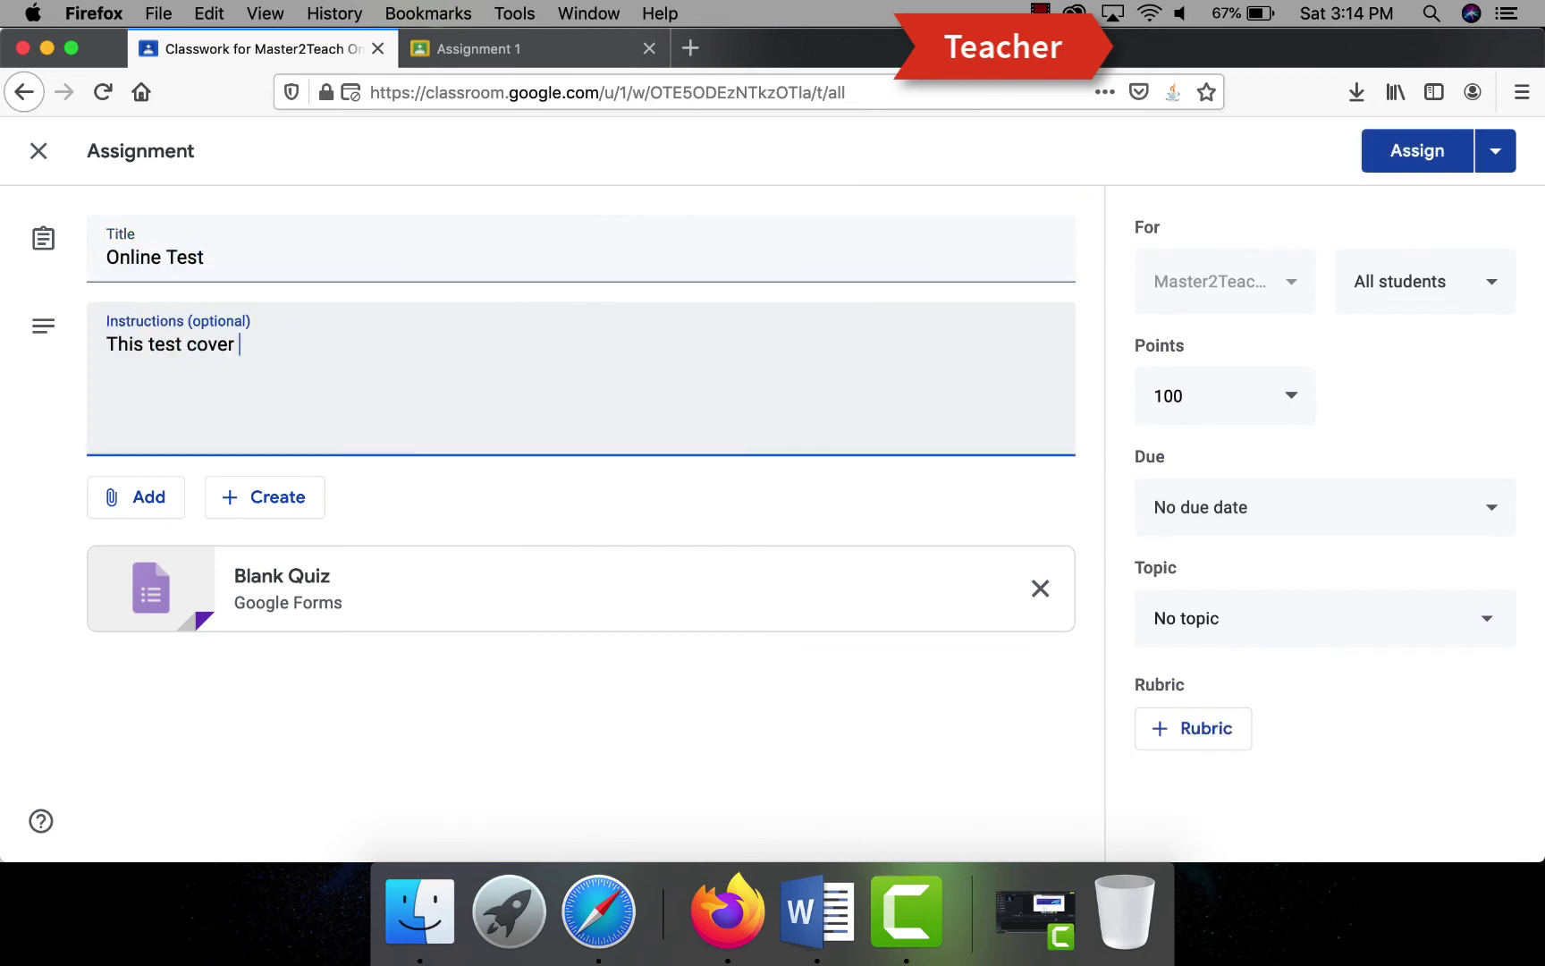
pyautogui.write('s')
# - Make the quiz worth 20 points and due Mon, Apr 20
pyautogui.doubleClick(1167, 396)
pyautogui.write('20')
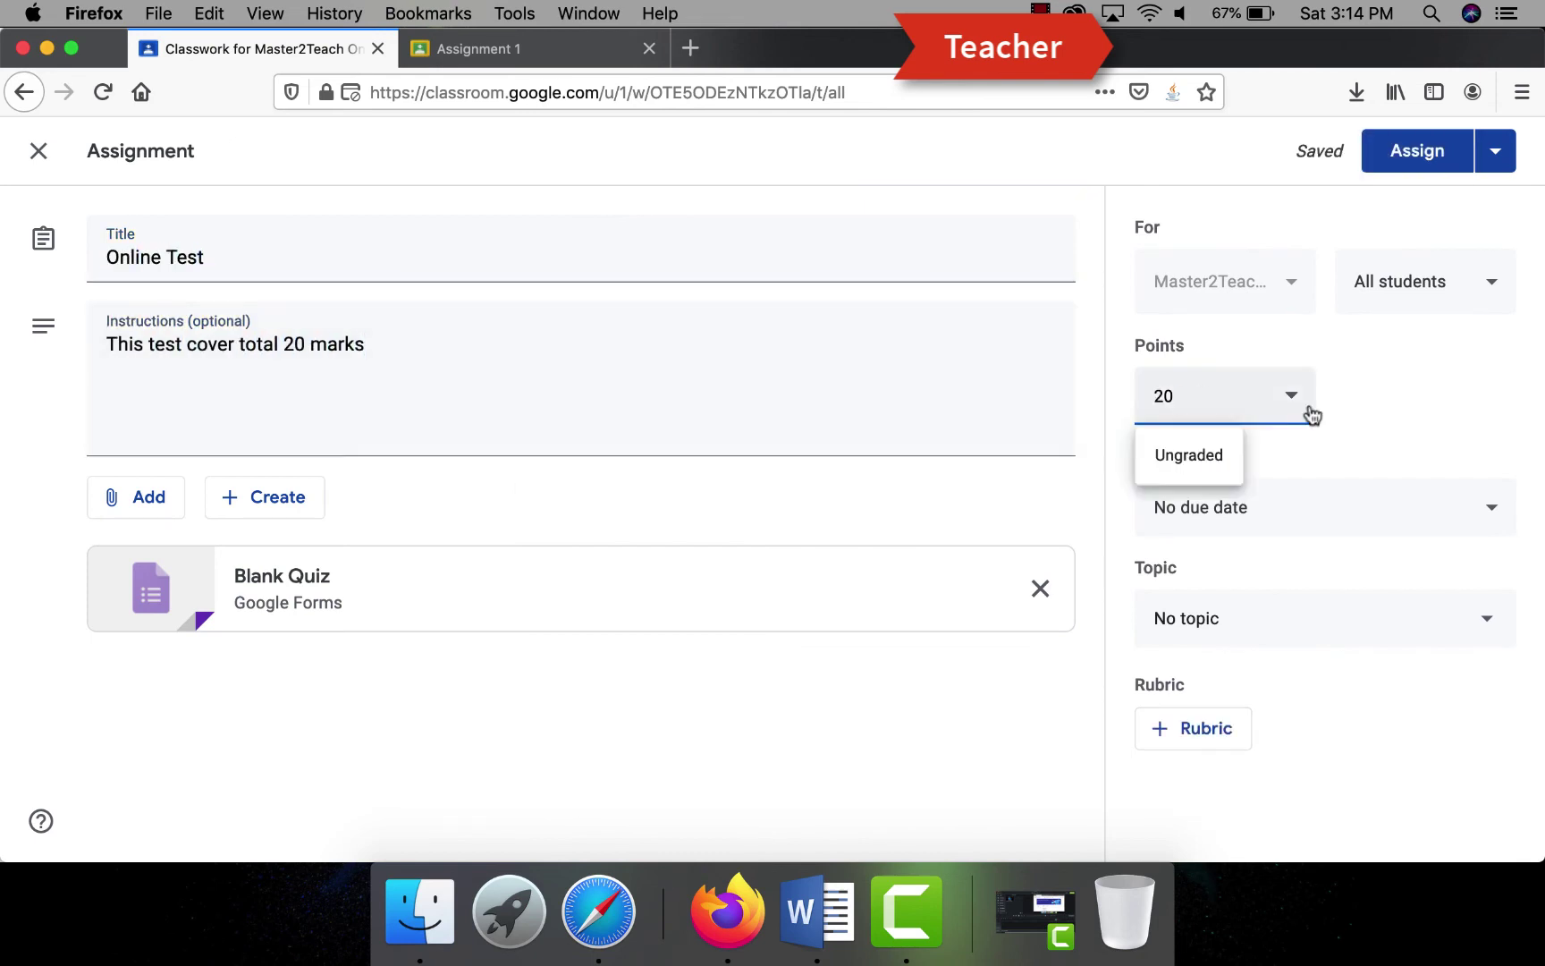
pyautogui.click(1272, 507)
pyautogui.click(1276, 600)
pyautogui.click(1228, 500)
pyautogui.click(1299, 481)
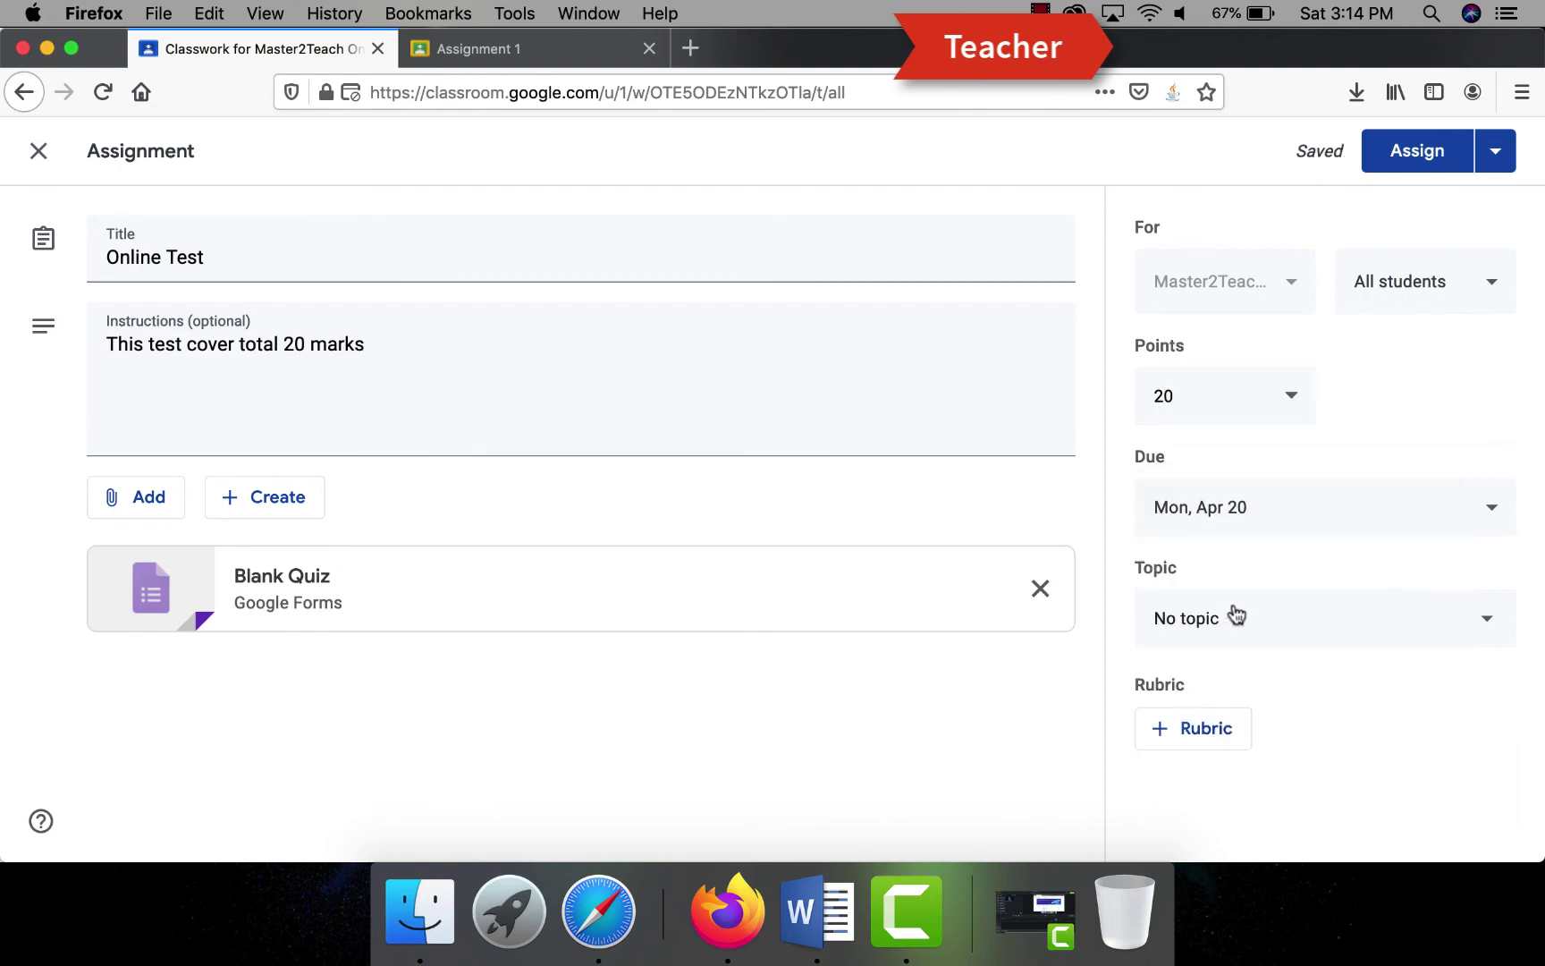
pyautogui.click(1235, 614)
# - File the assignment under QUIZ and give the form the title 'First online quiz' and description 'This is sample quiz.'
pyautogui.click(1173, 801)
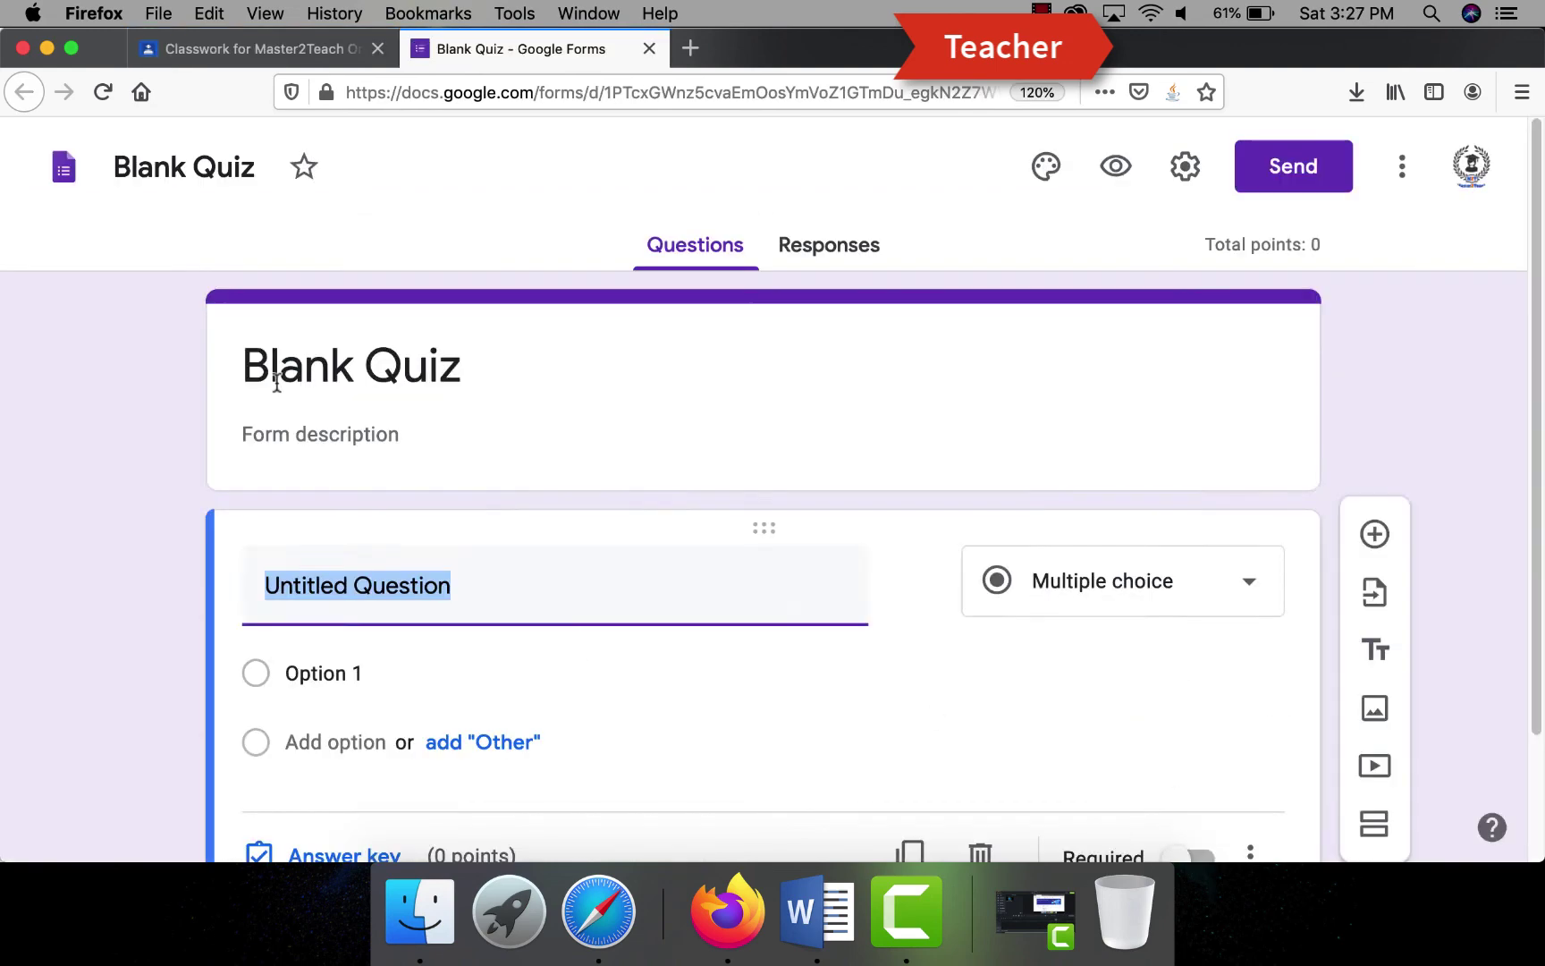
pyautogui.click(273, 376)
pyautogui.write('First online')
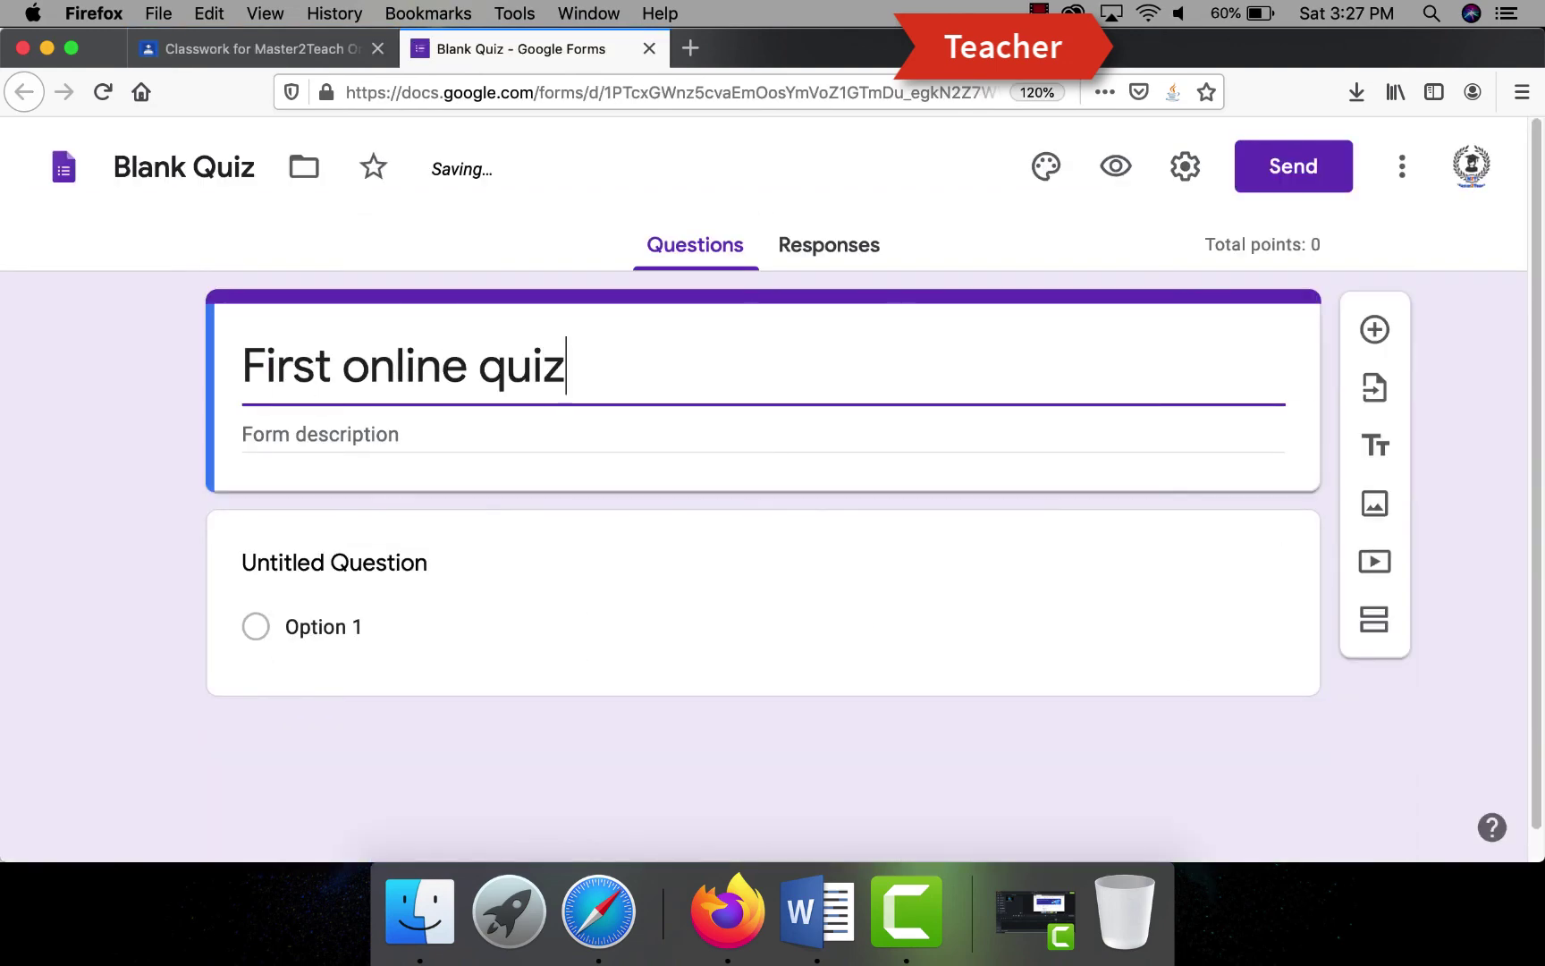
pyautogui.click(282, 427)
pyautogui.write('This is sample ')
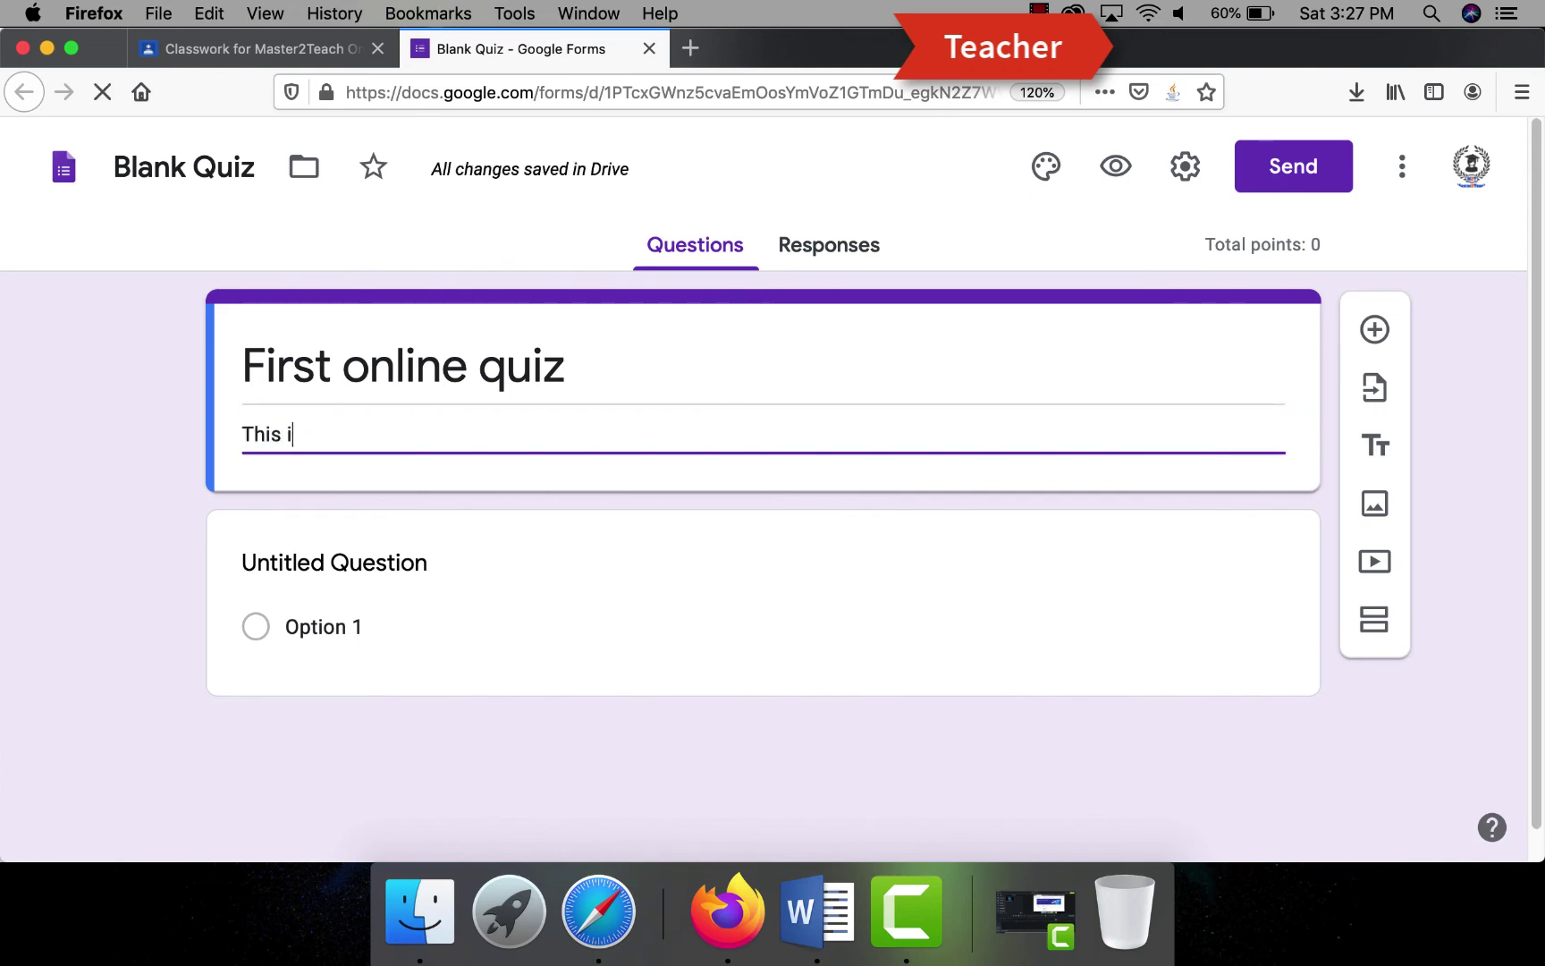
pyautogui.write('quiz.')
# - Add the question 'How is master2teach YouTube Channel?' with options Good, Very Good, Perfect, Excellent
pyautogui.click(569, 611)
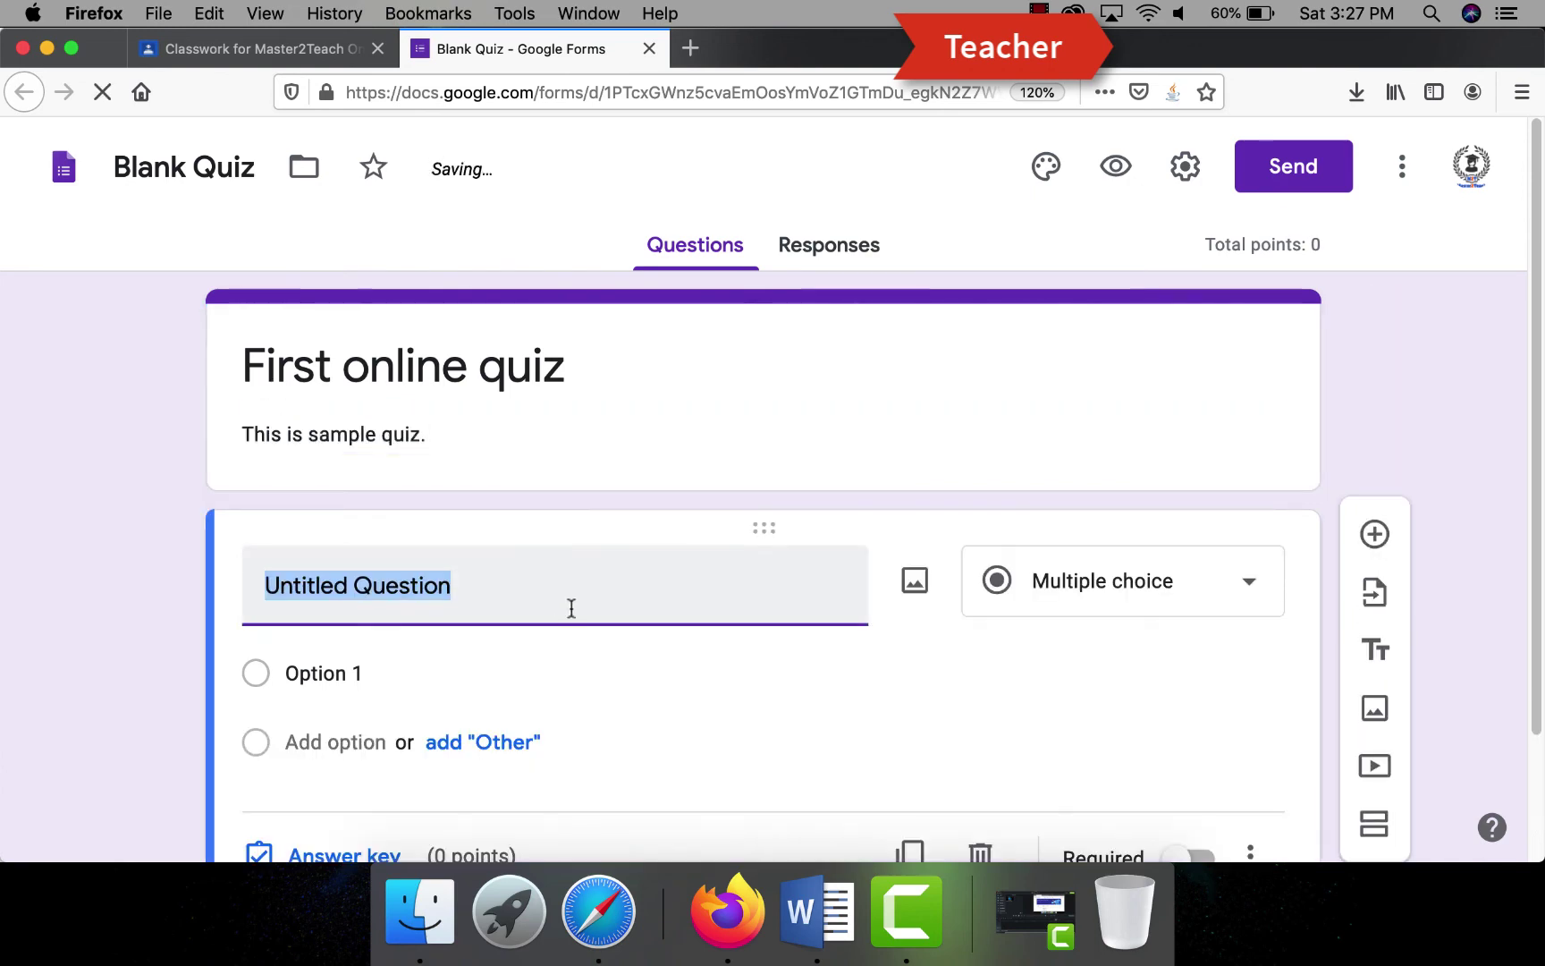
pyautogui.write('How is ')
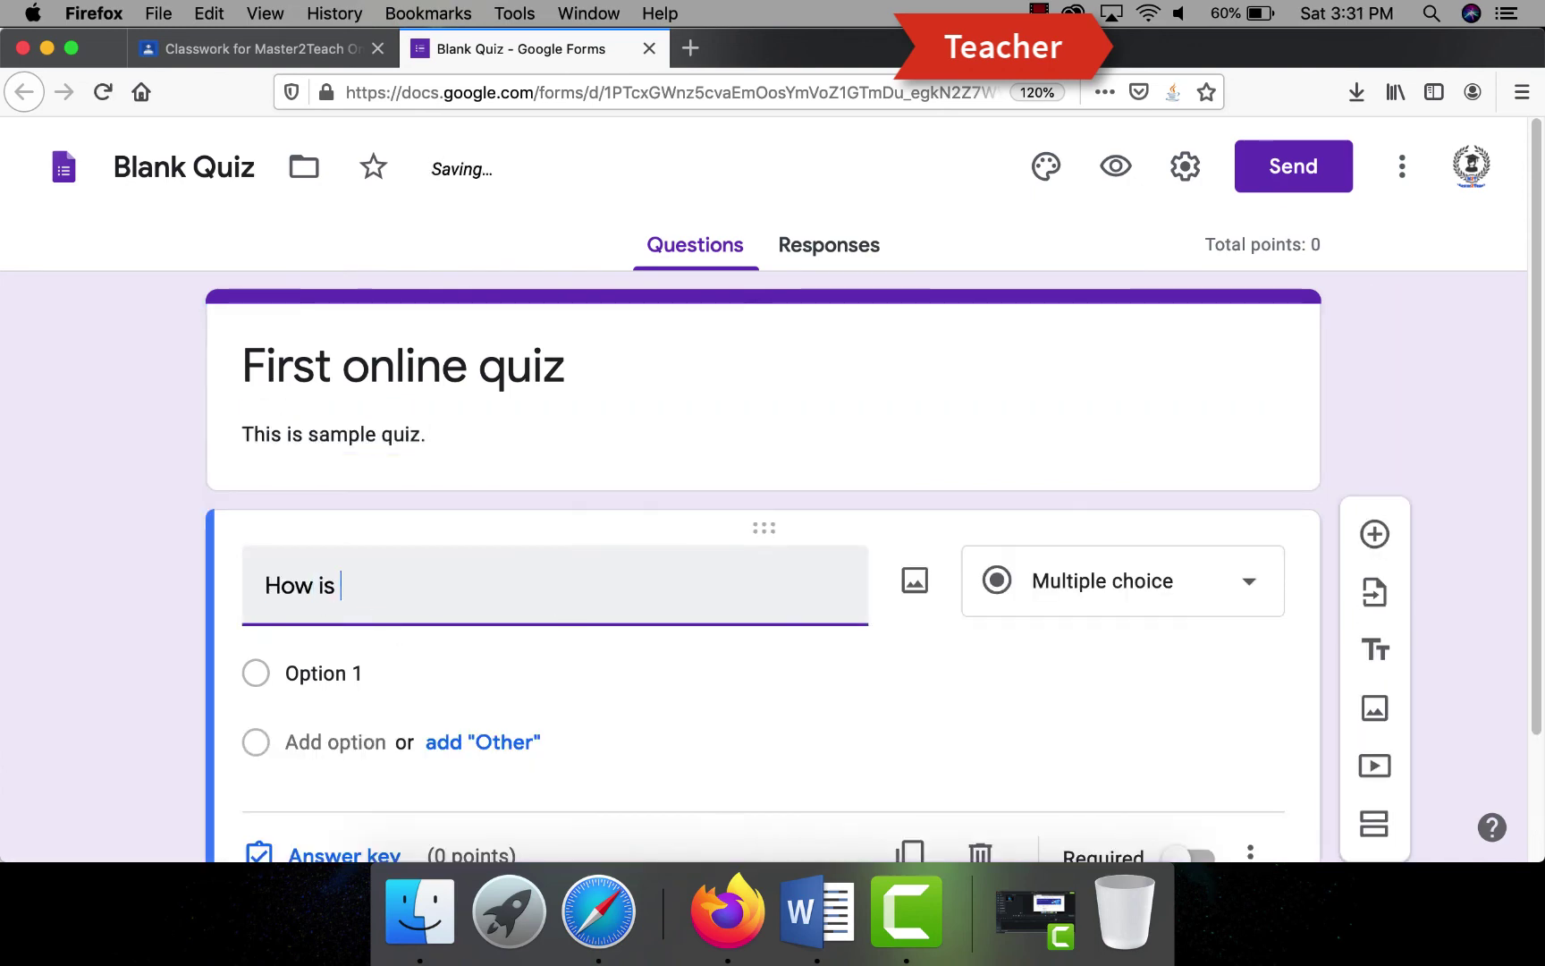
pyautogui.write('master2teach You')
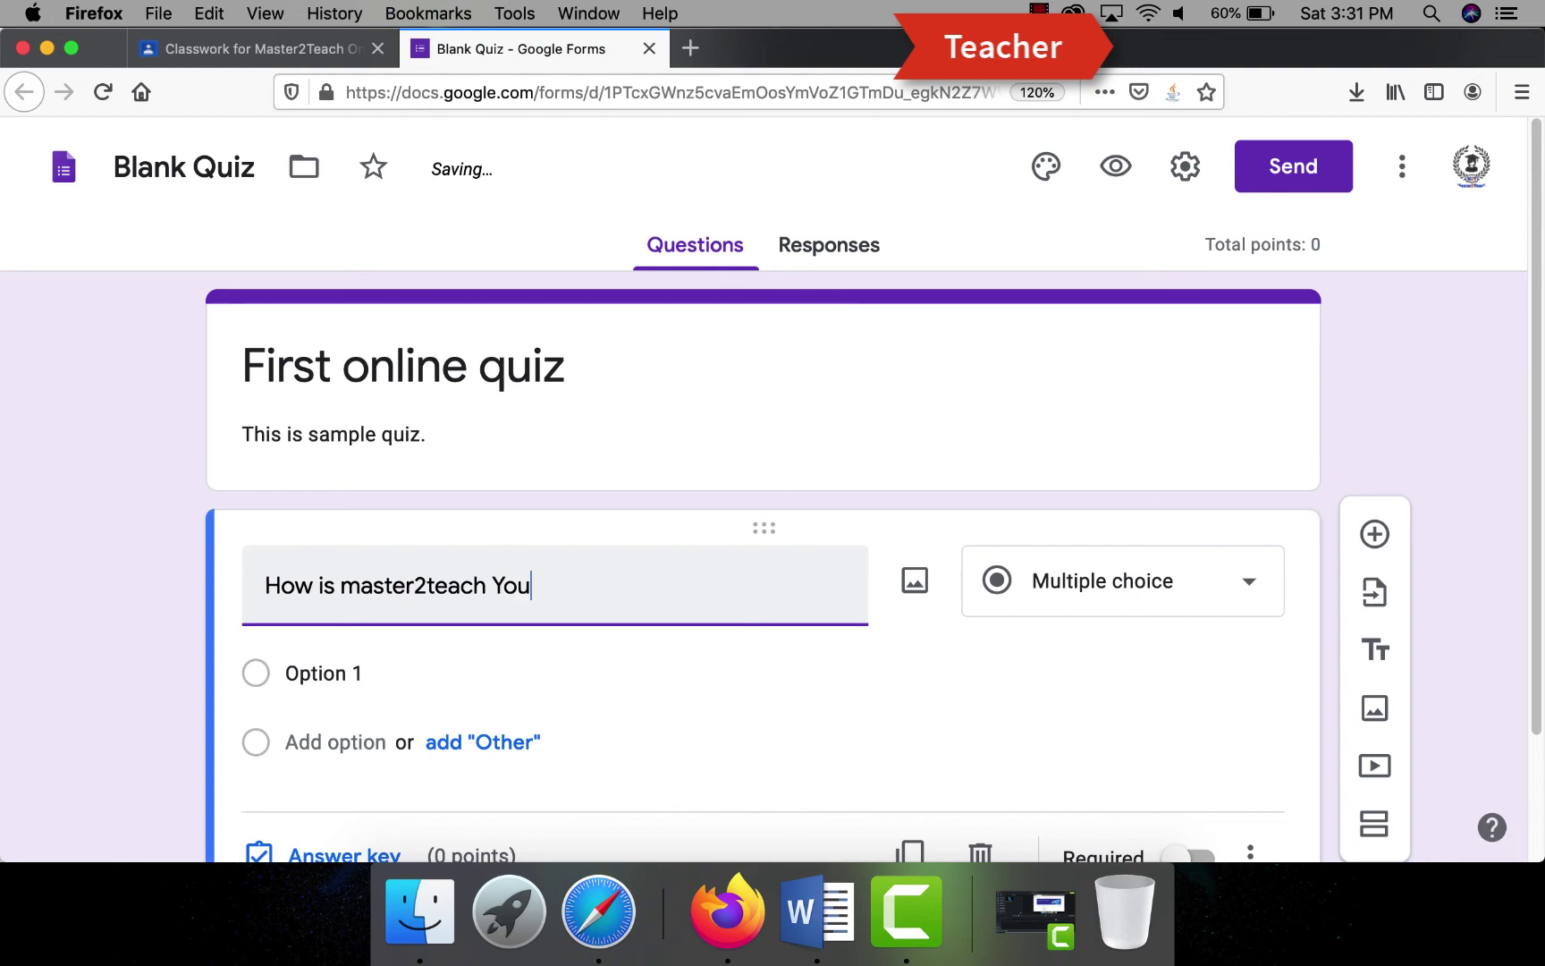
pyautogui.write('Tube Channel?')
pyautogui.press('Tab')
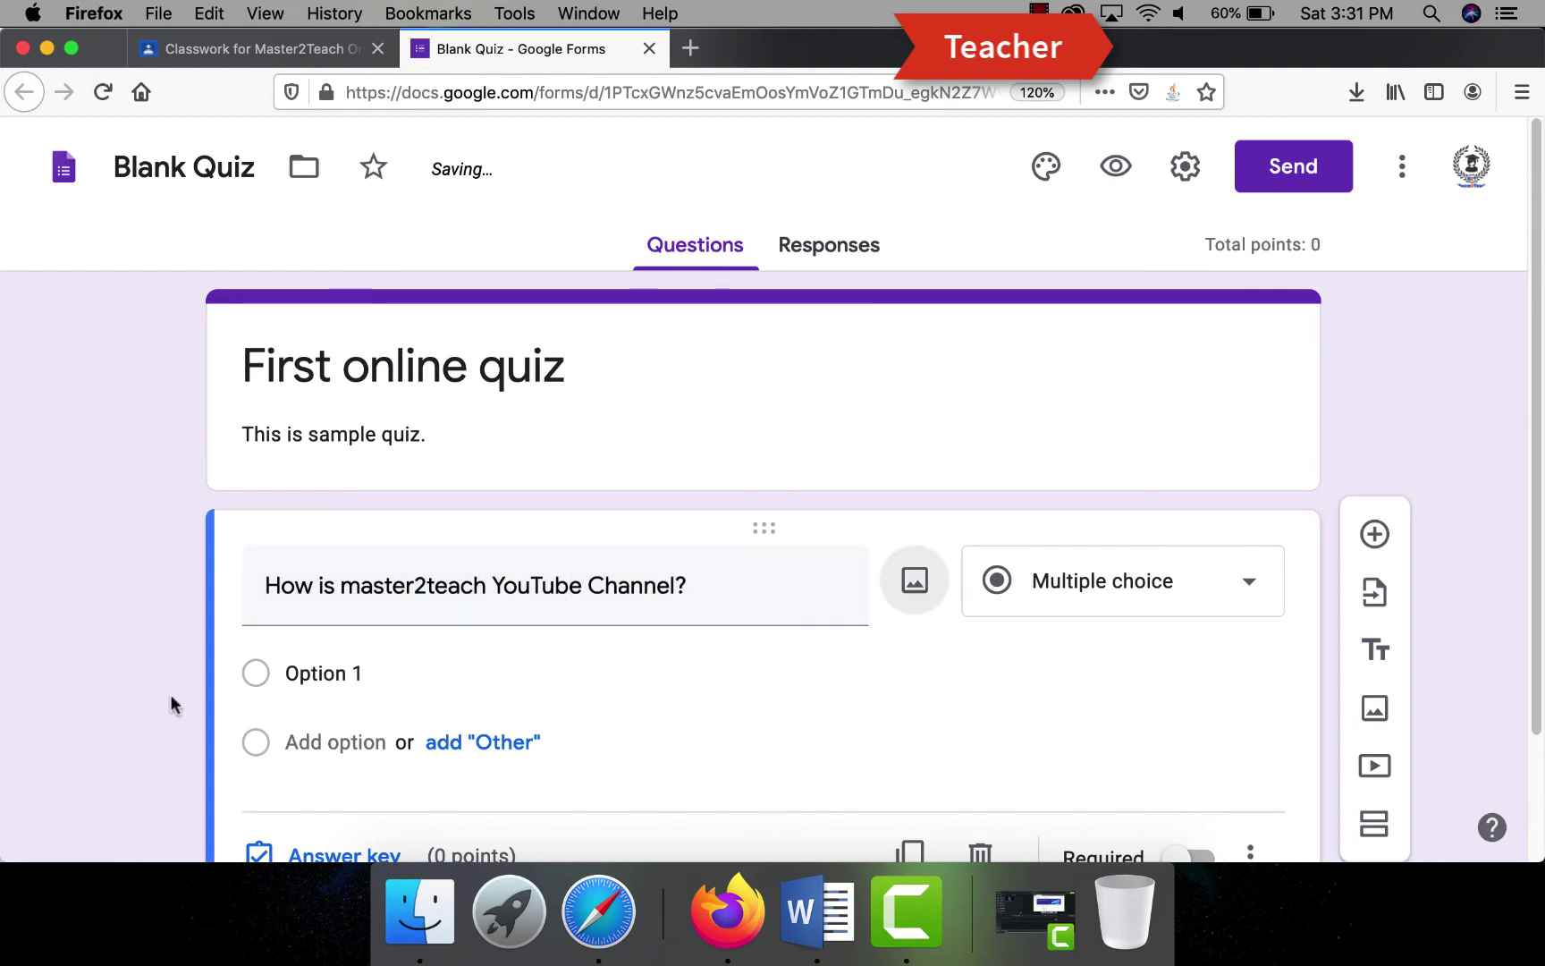
pyautogui.click(324, 673)
pyautogui.write('Good')
pyautogui.press('Return')
pyautogui.write('Very')
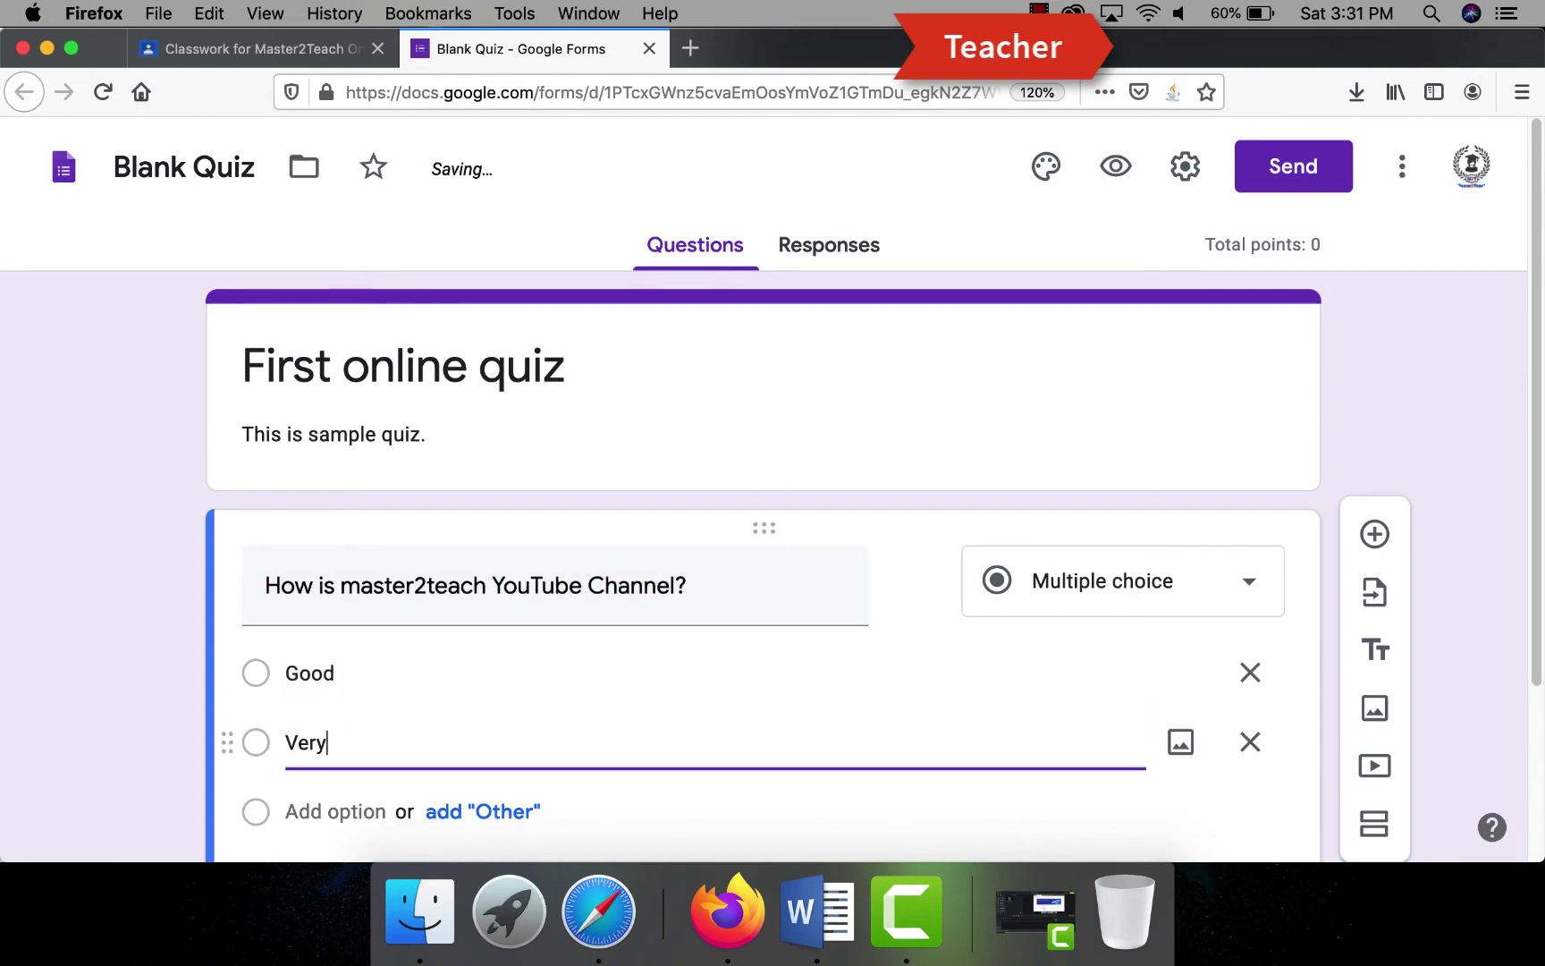
pyautogui.write(' Good')
pyautogui.scroll(-3, 327, 626)
pyautogui.click(327, 603)
pyautogui.write('Perfect')
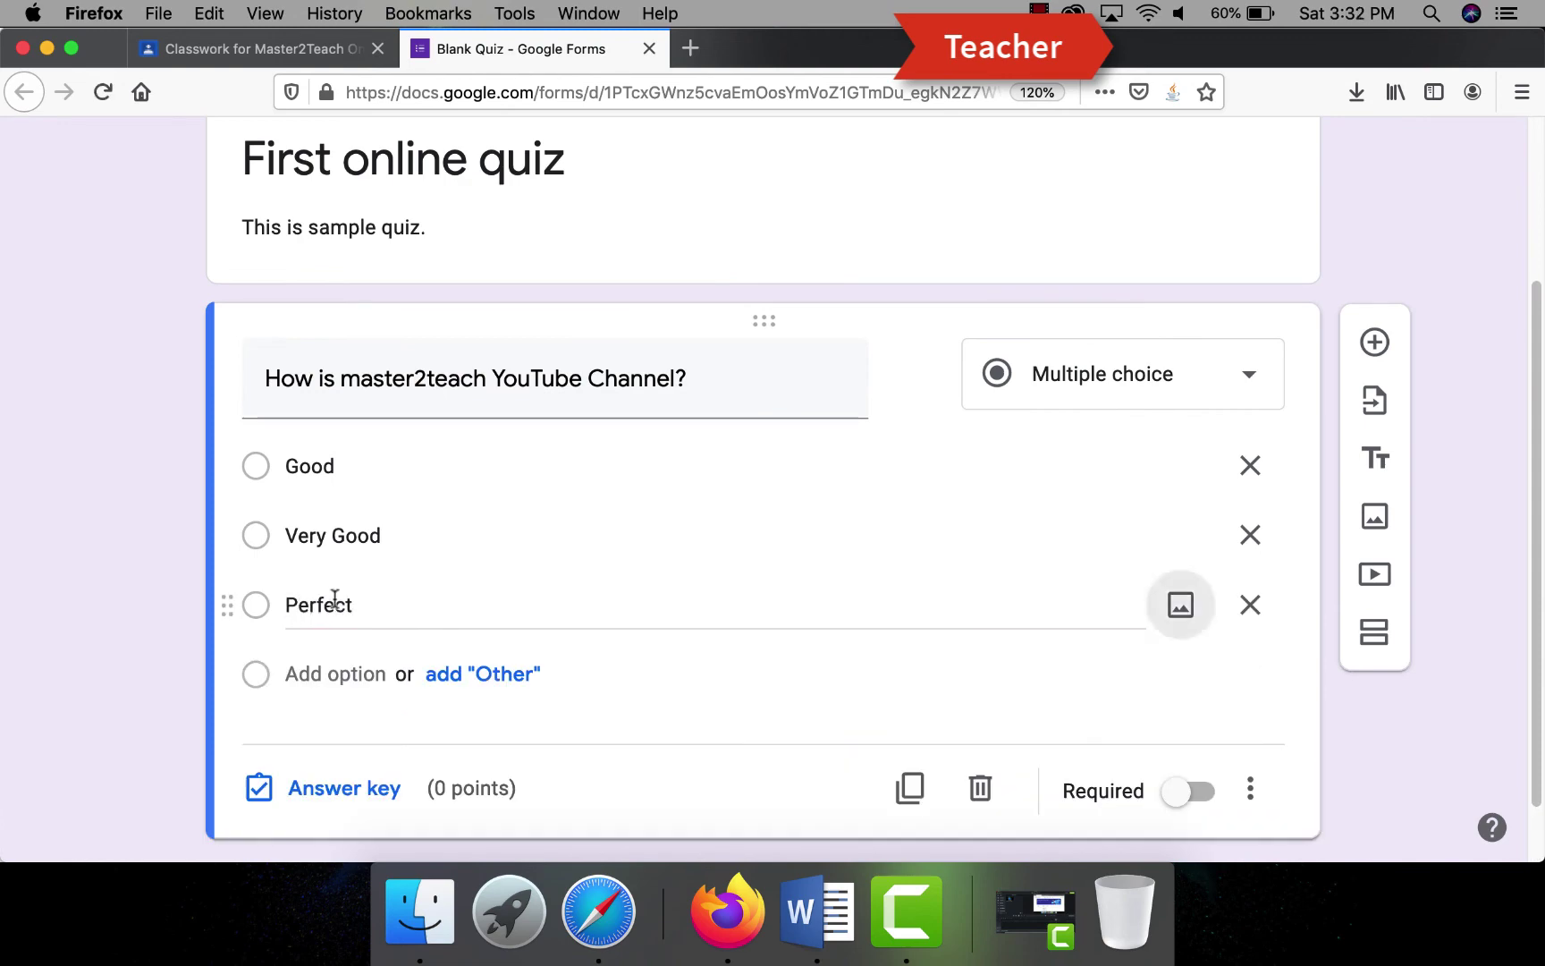
pyautogui.press('Return')
pyautogui.write('Excellent')
pyautogui.click(724, 737)
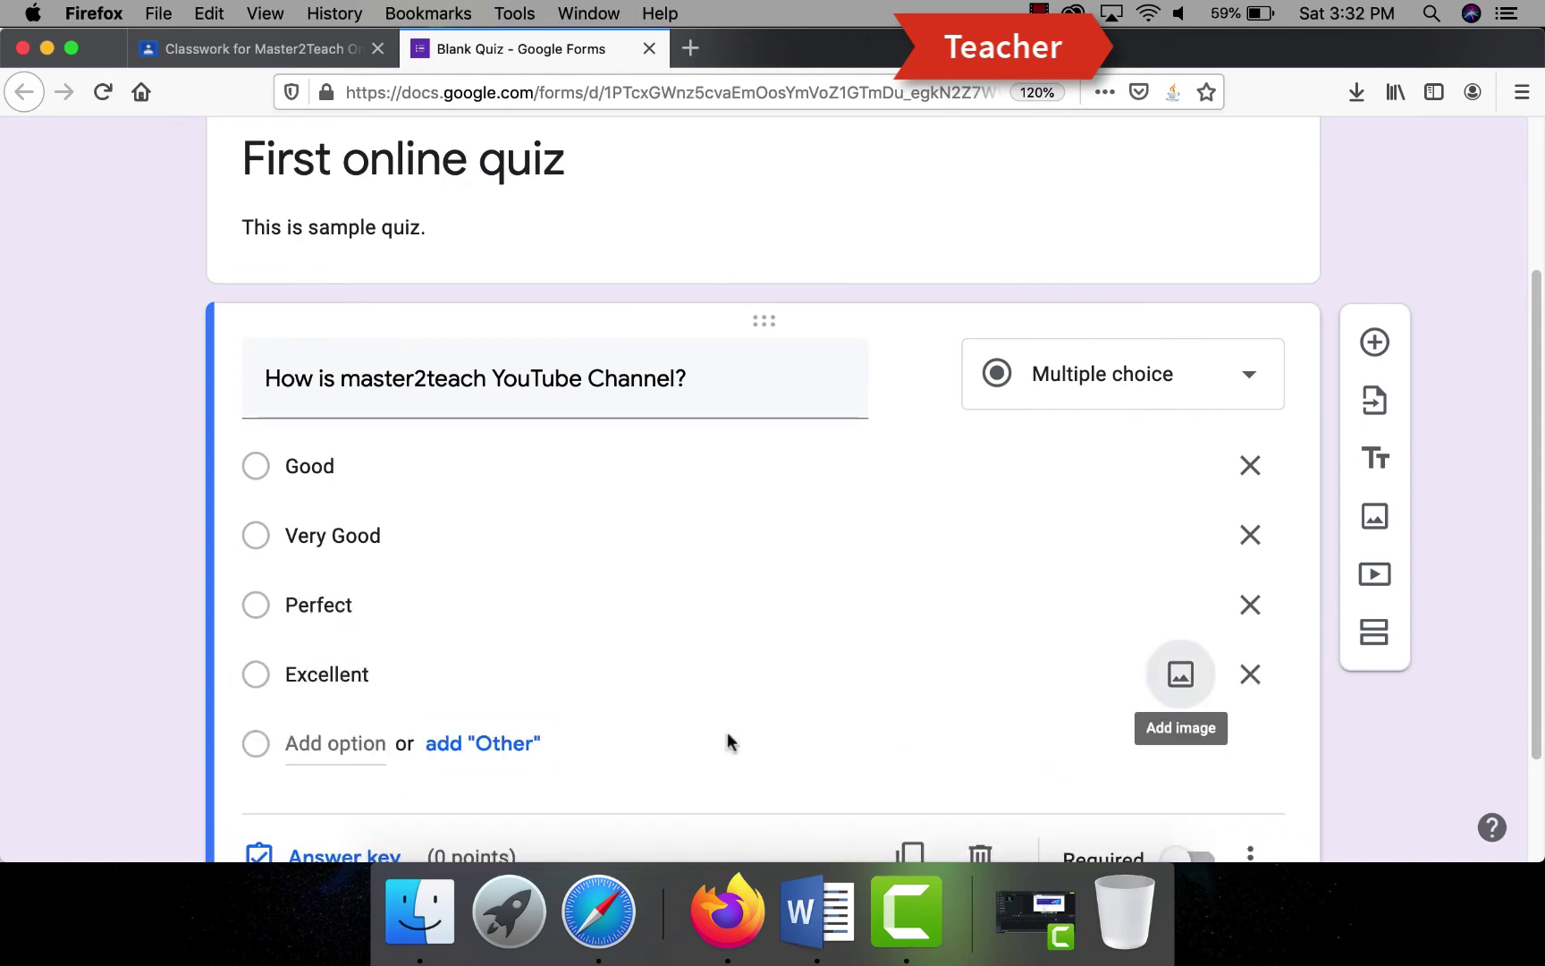
# - Keep it multiple choice, key Excellent as correct for 100 points, and make it required
pyautogui.scroll(-3, 1136, 283)
pyautogui.click(1118, 259)
pyautogui.click(1090, 234)
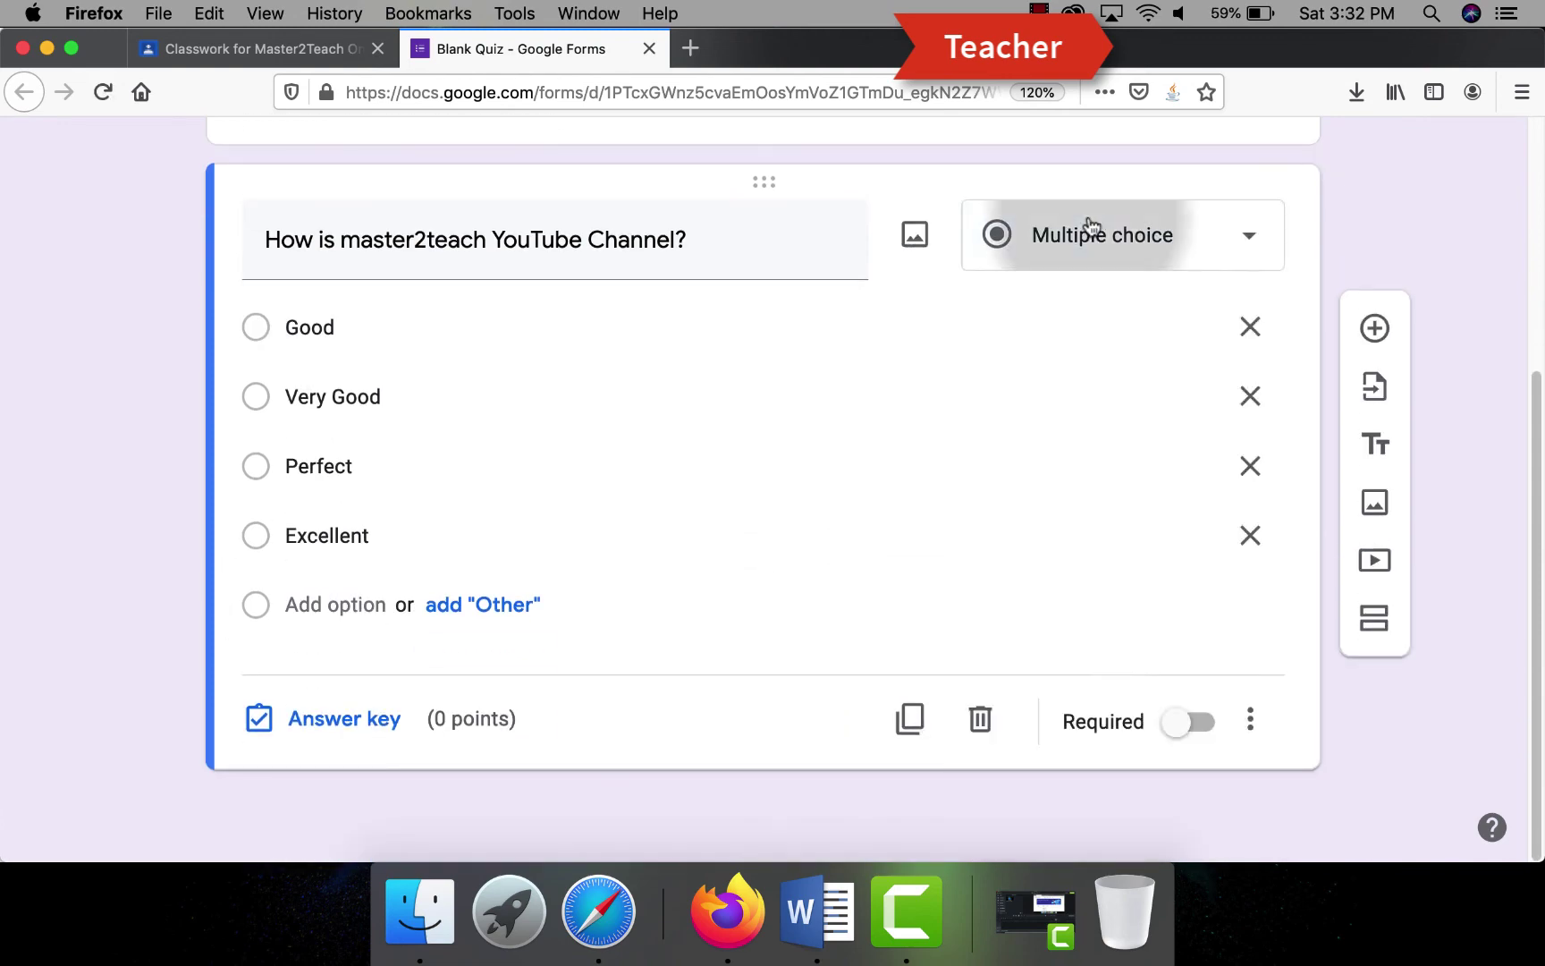
pyautogui.click(328, 722)
pyautogui.click(275, 643)
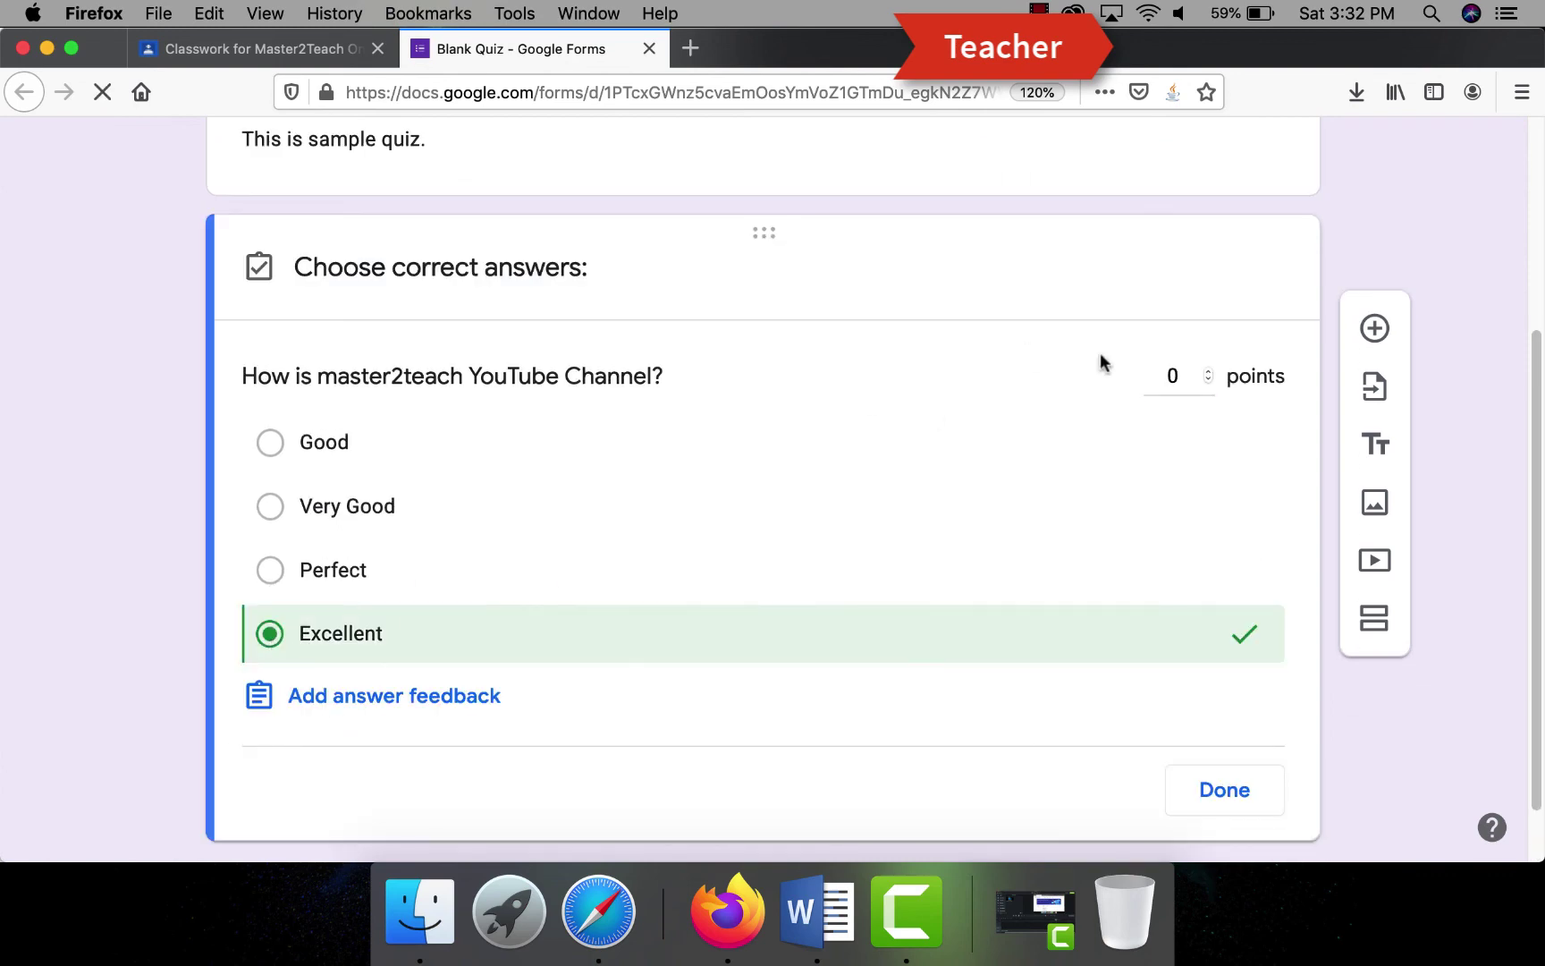
pyautogui.click(1184, 373)
pyautogui.click(1221, 791)
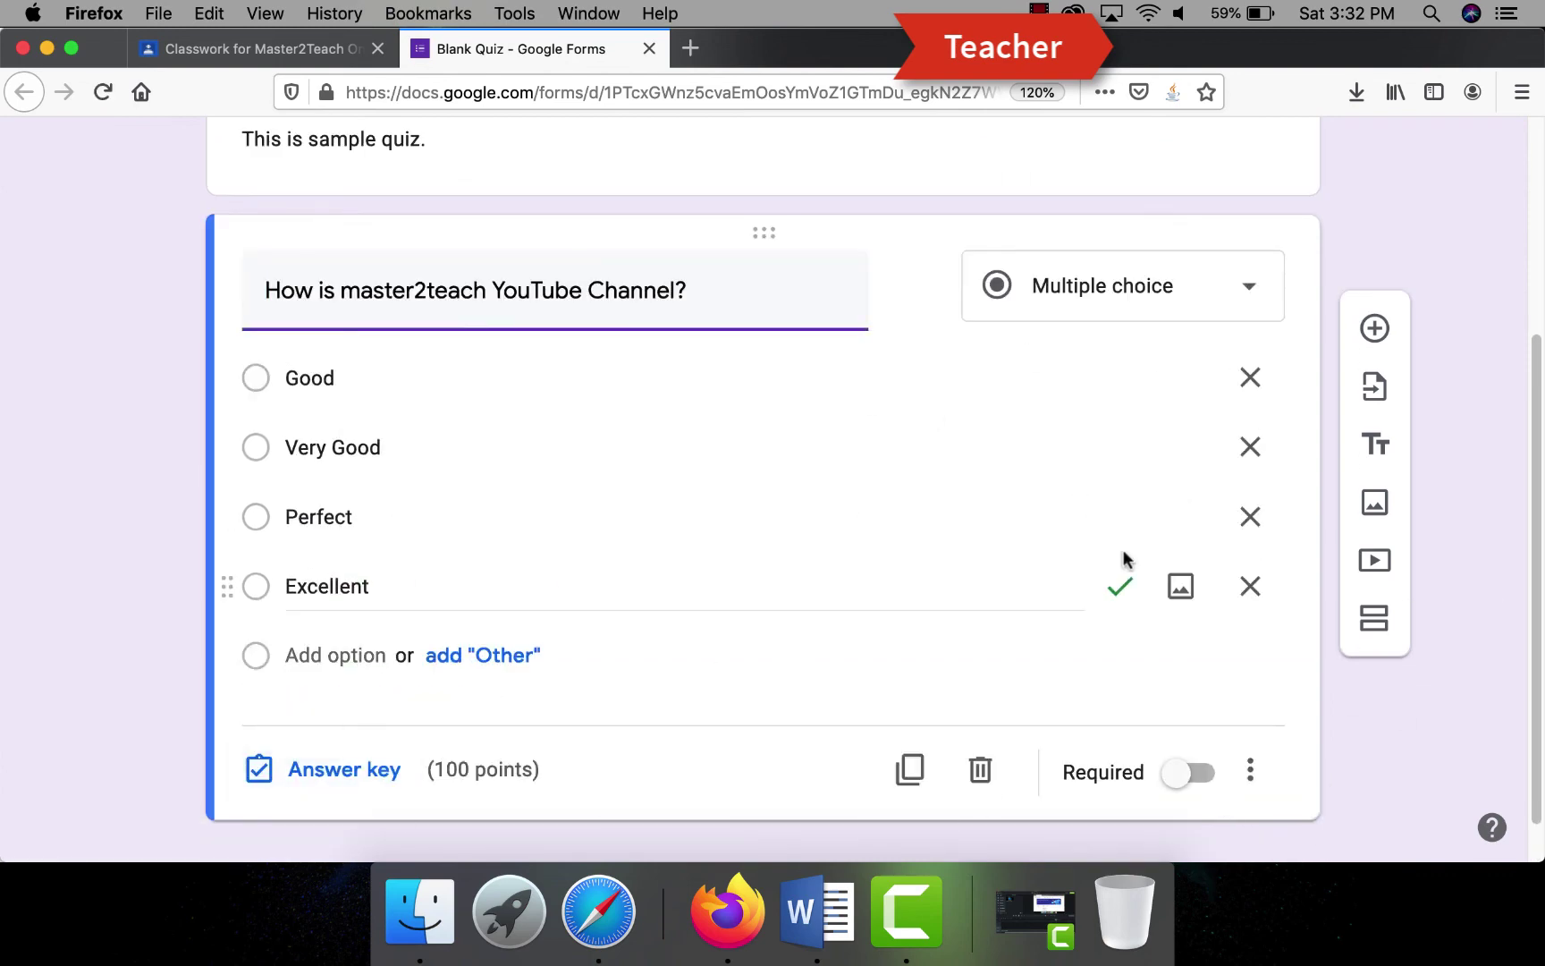
pyautogui.click(1200, 770)
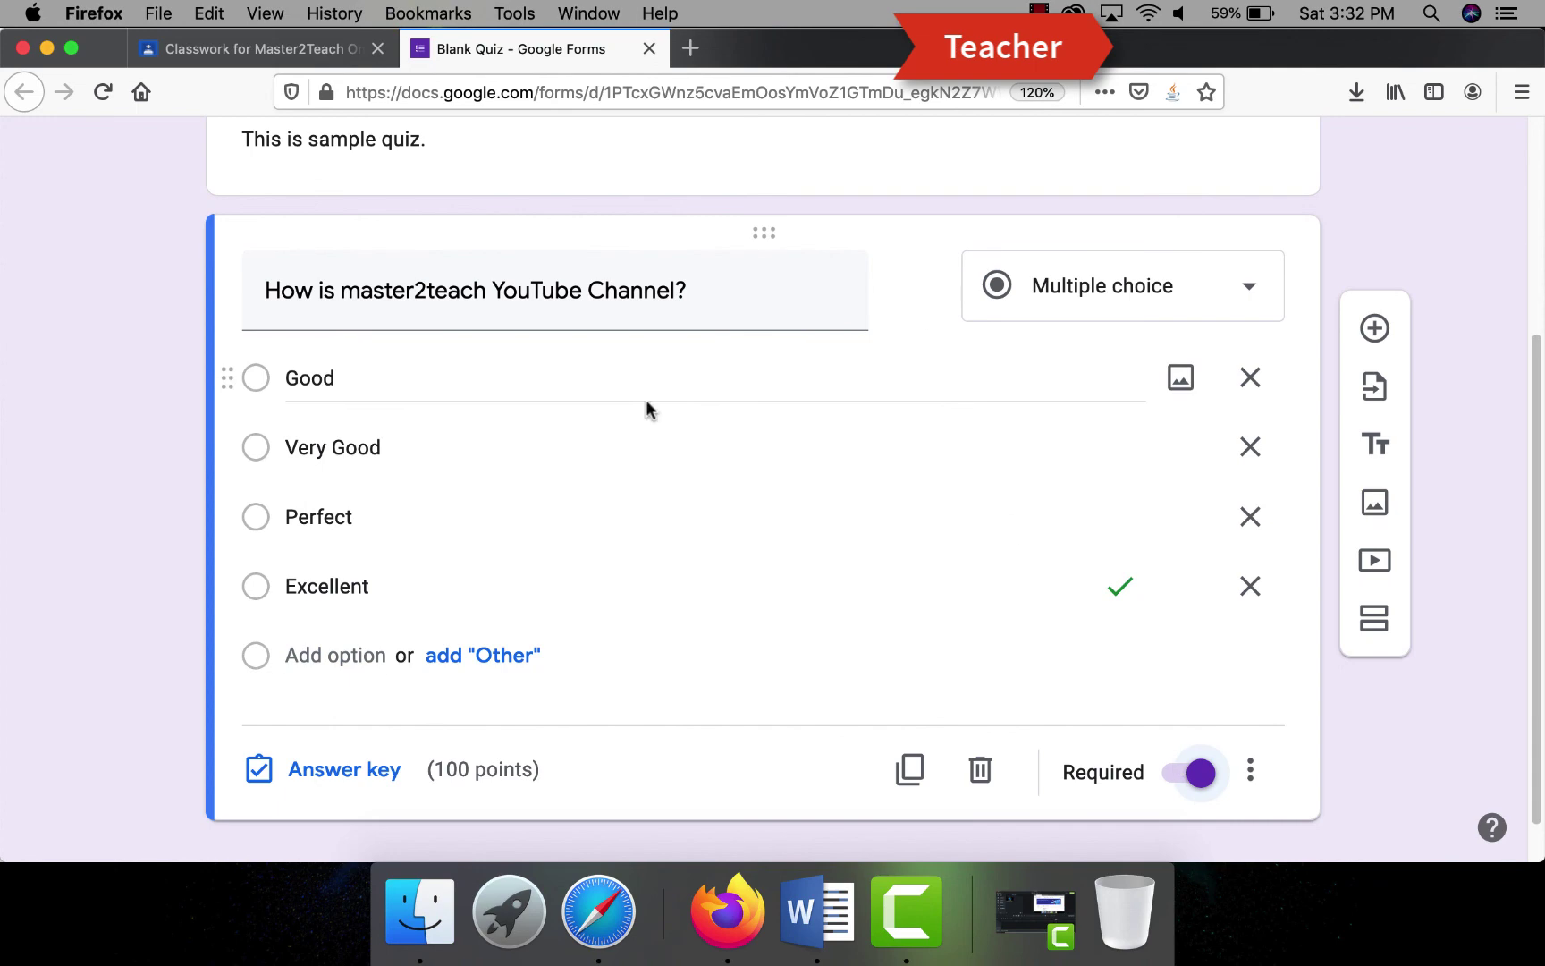
# - Close the form's sharing options unsent and return to the Classroom assignment page
pyautogui.scroll(5, 645, 399)
pyautogui.click(1294, 174)
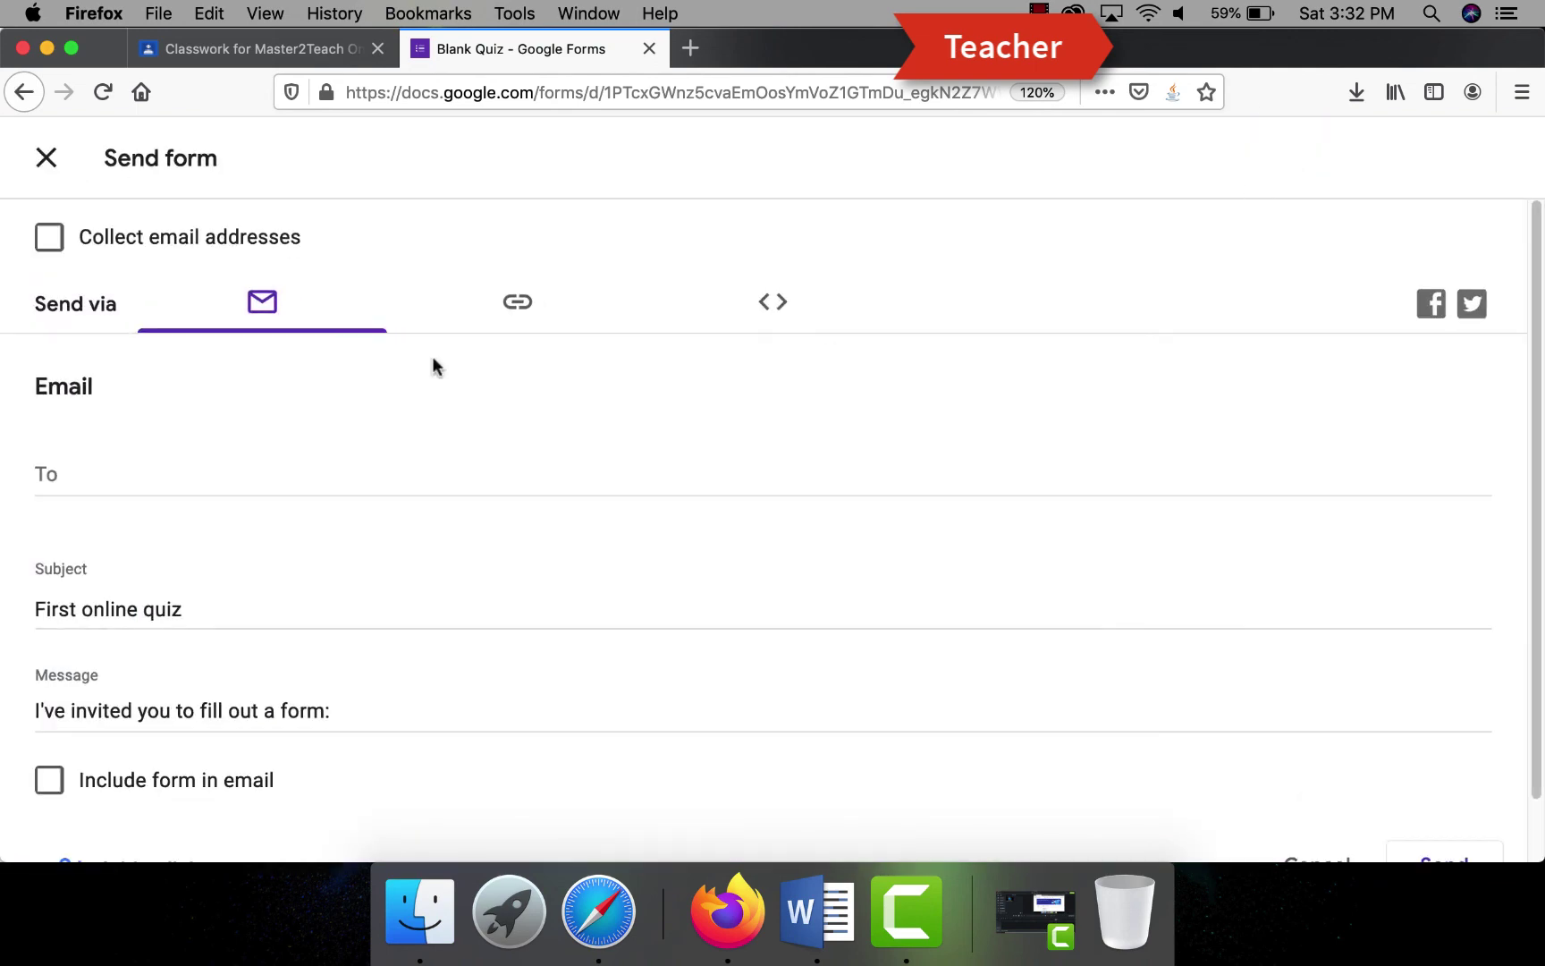
pyautogui.click(39, 157)
pyautogui.scroll(-4, 983, 474)
pyautogui.scroll(4, 1203, 200)
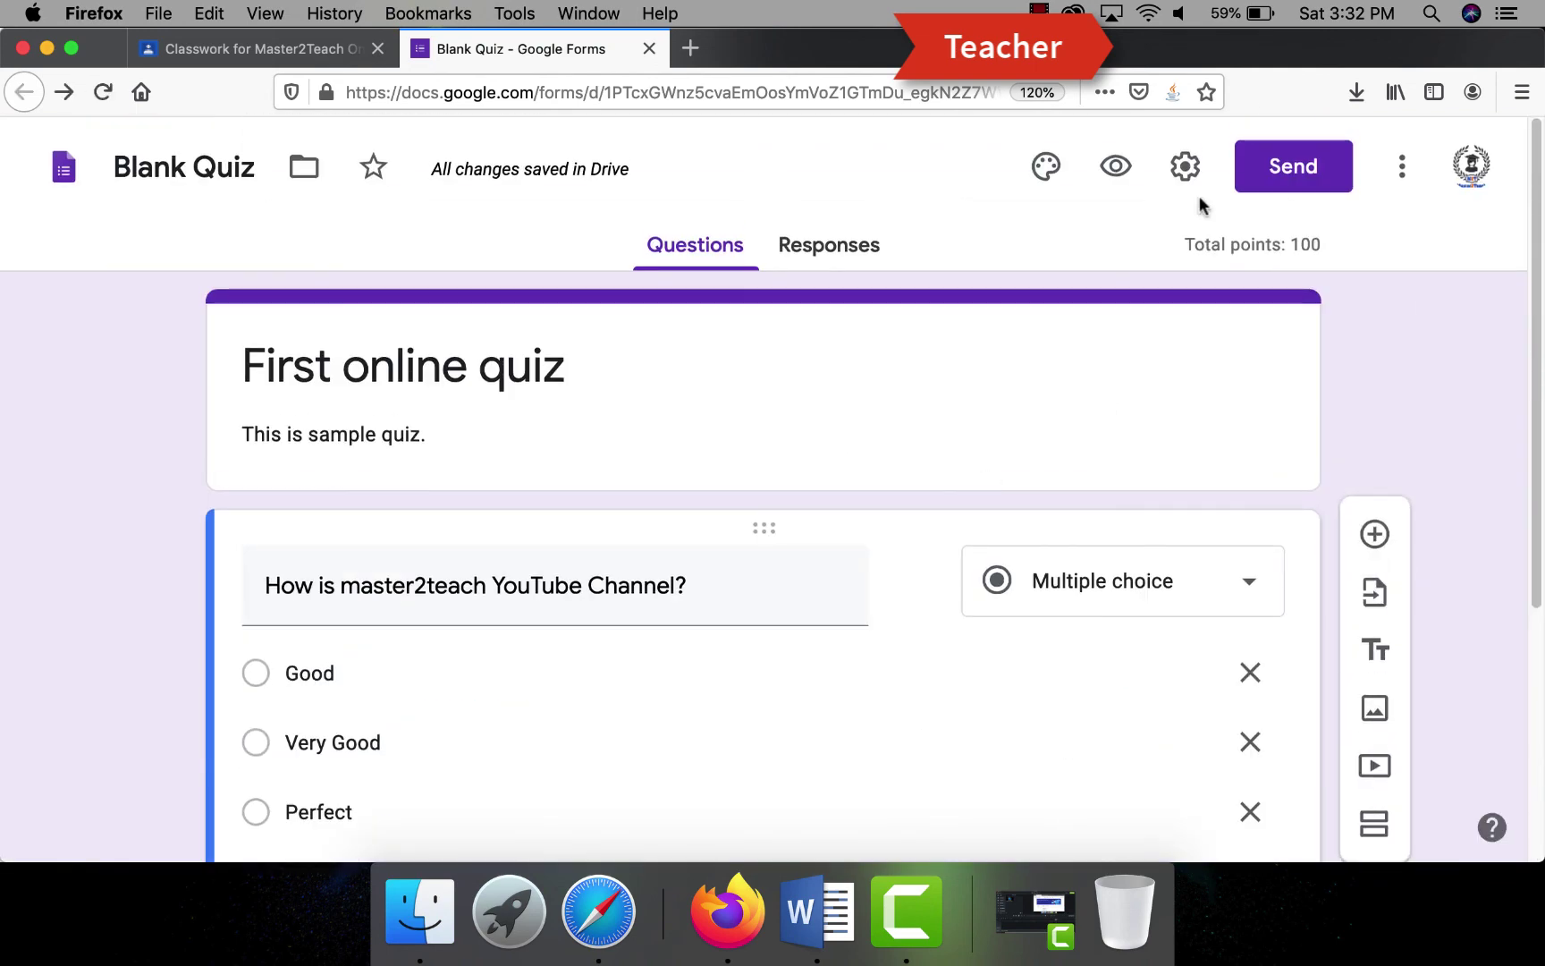
pyautogui.click(214, 48)
# - Rename the quiz file to 'Master2Teach Quiz'
pyautogui.click(477, 46)
pyautogui.write('Master2Teach Cla')
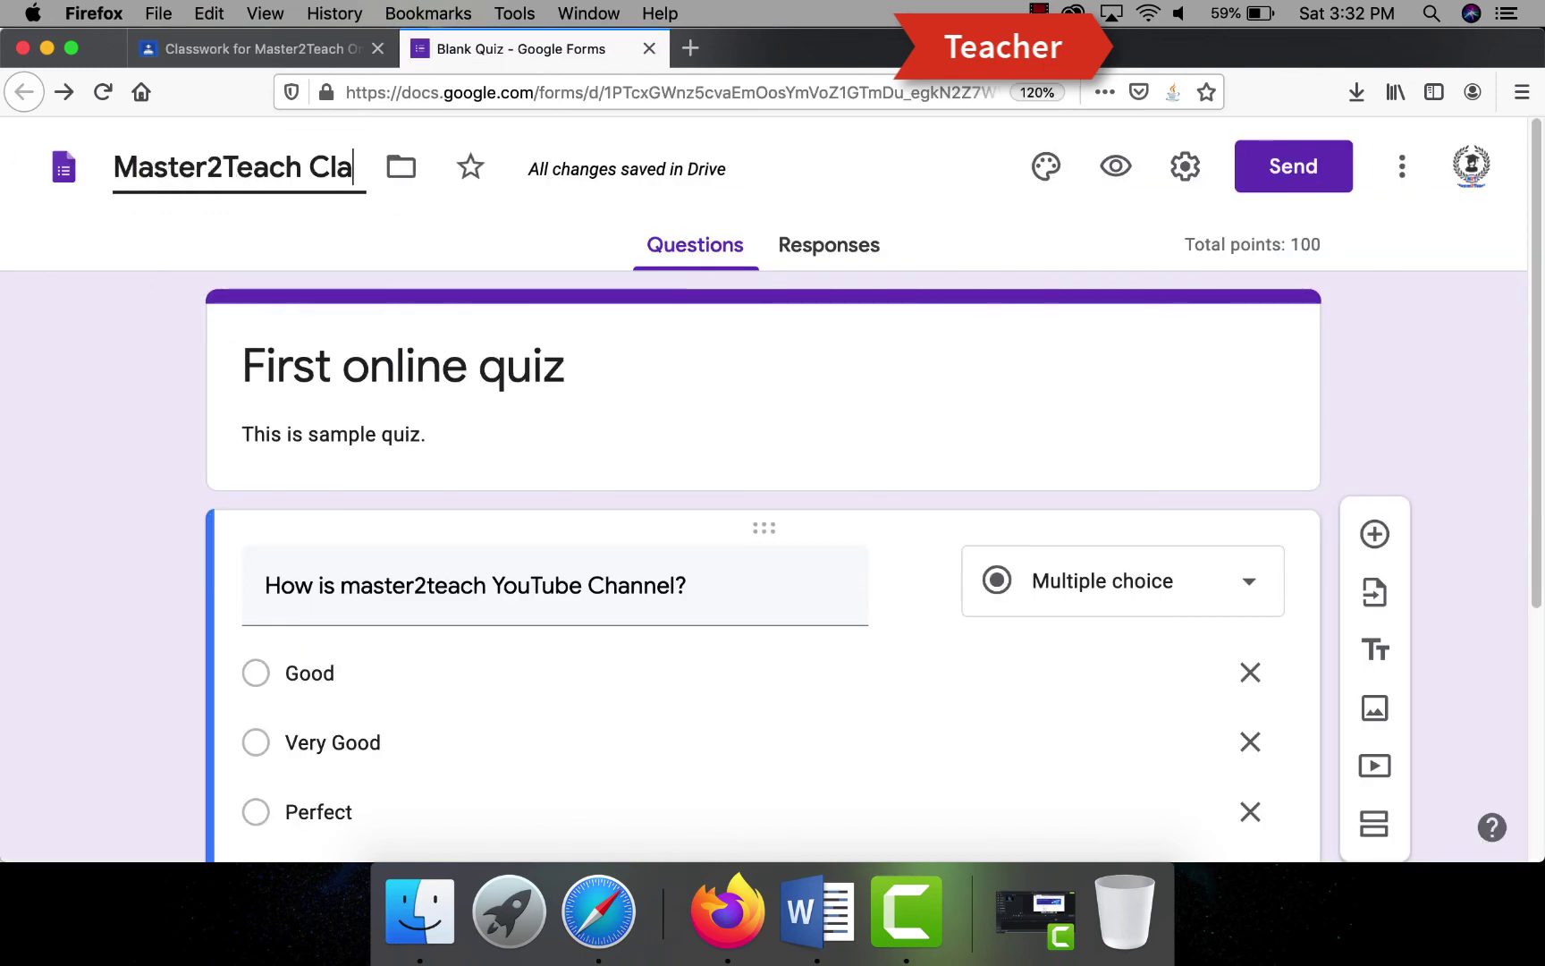
pyautogui.press('BackSpace')
pyautogui.press('BackSpace')
pyautogui.press('BackSpace')
pyautogui.press('BackSpace')
pyautogui.write('Quix')
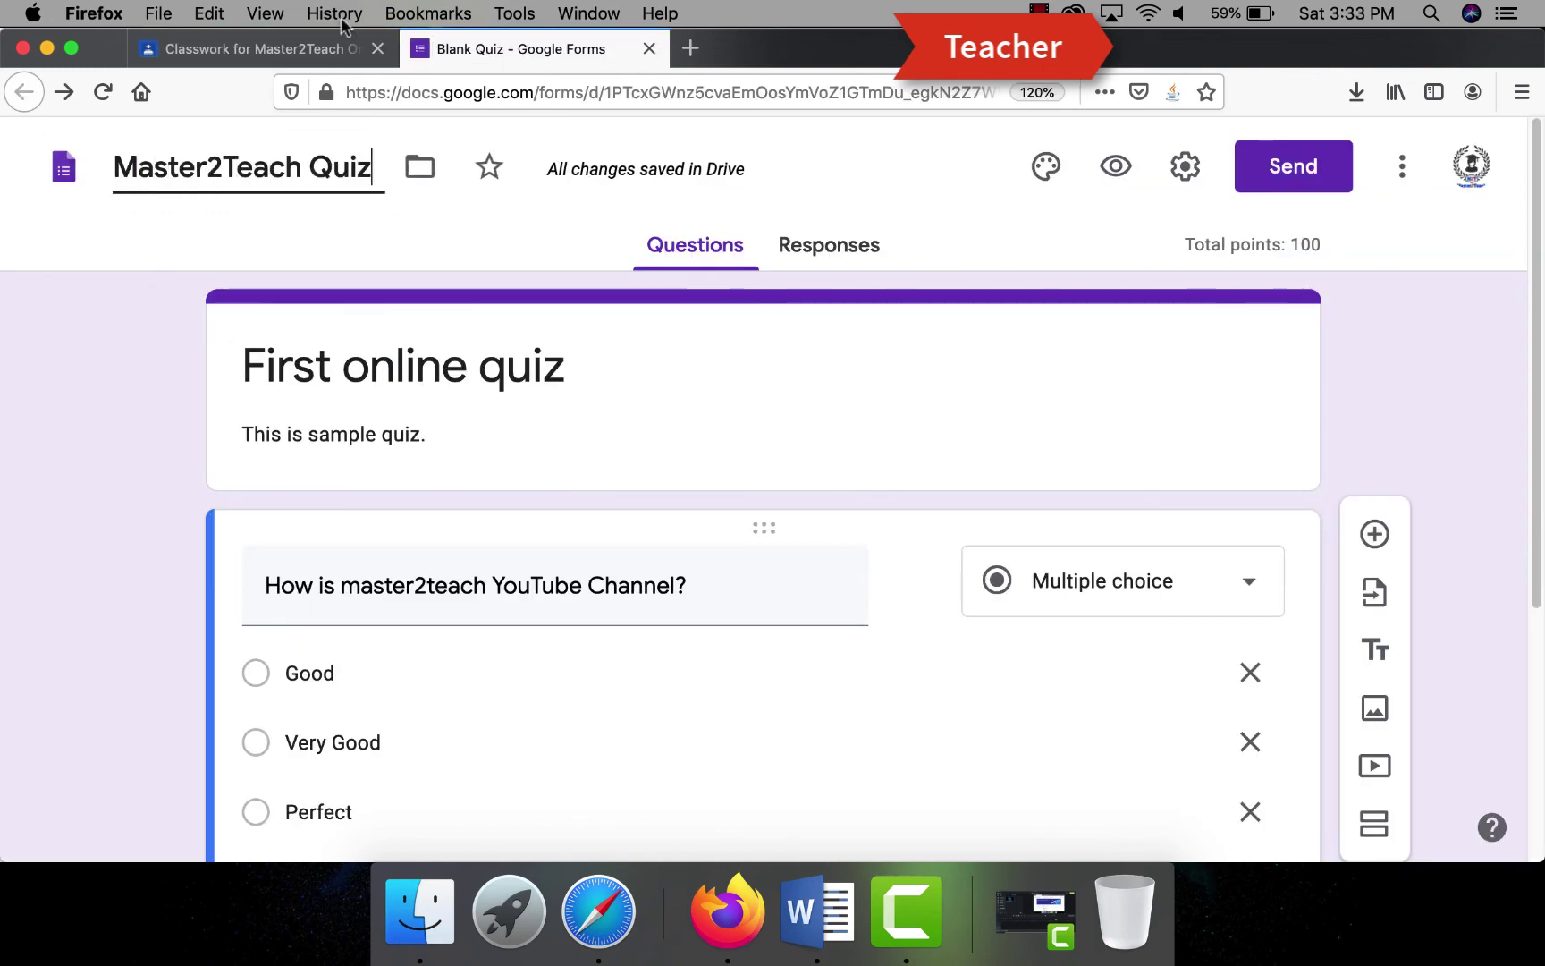
pyautogui.click(524, 421)
# - Assign the Online Test to all students, then open the class as the student
pyautogui.click(259, 49)
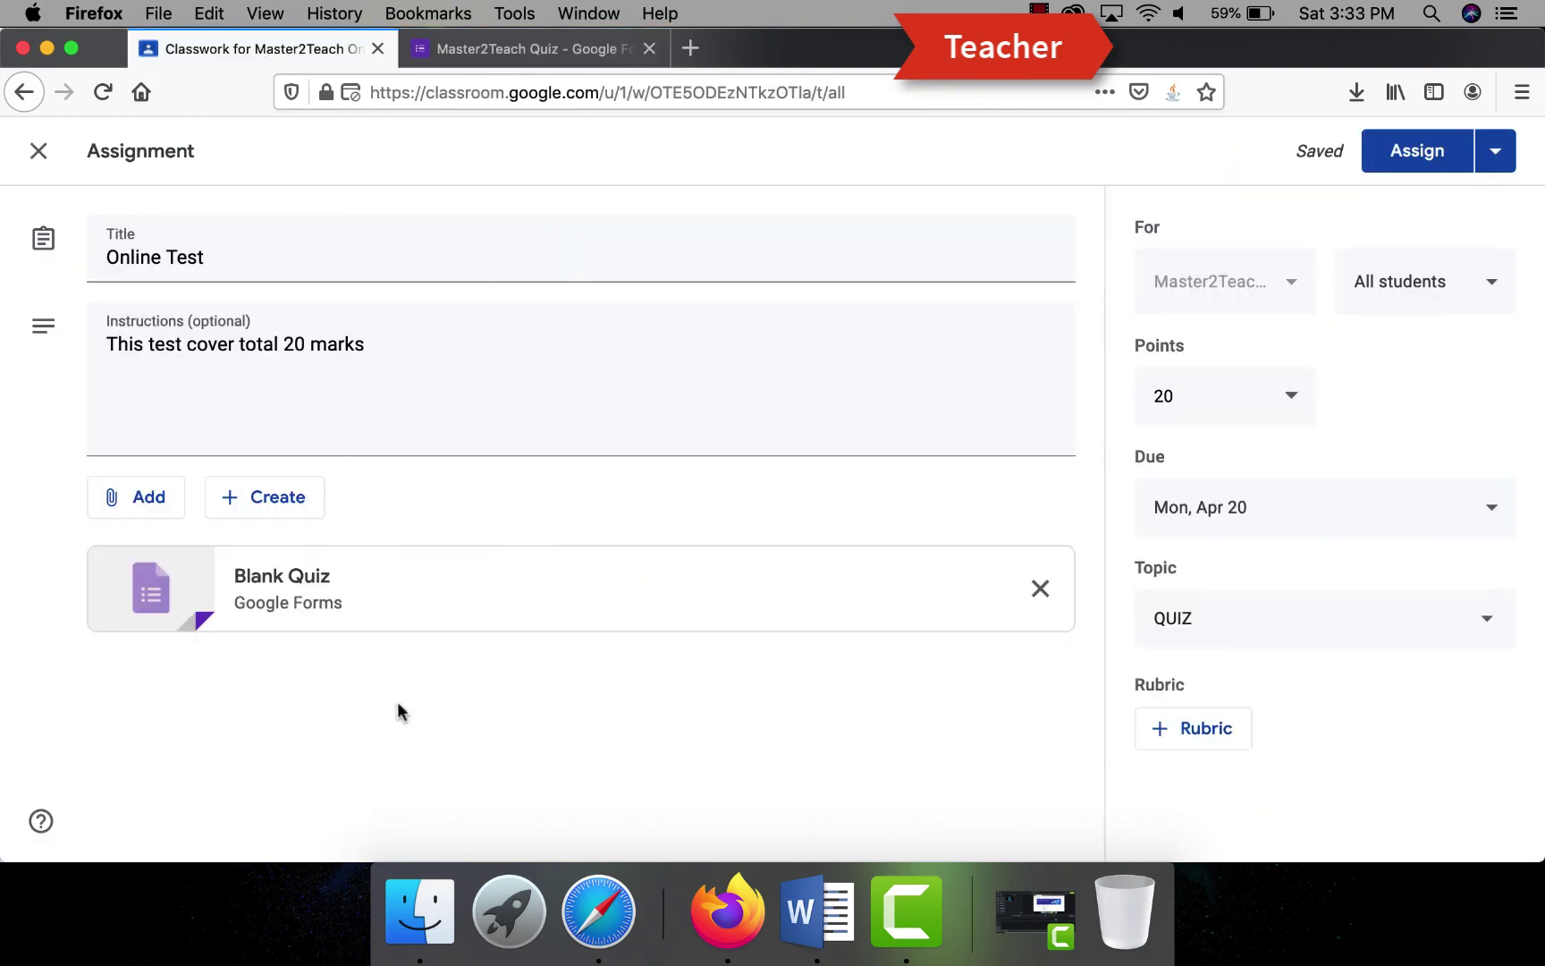
pyautogui.click(1410, 154)
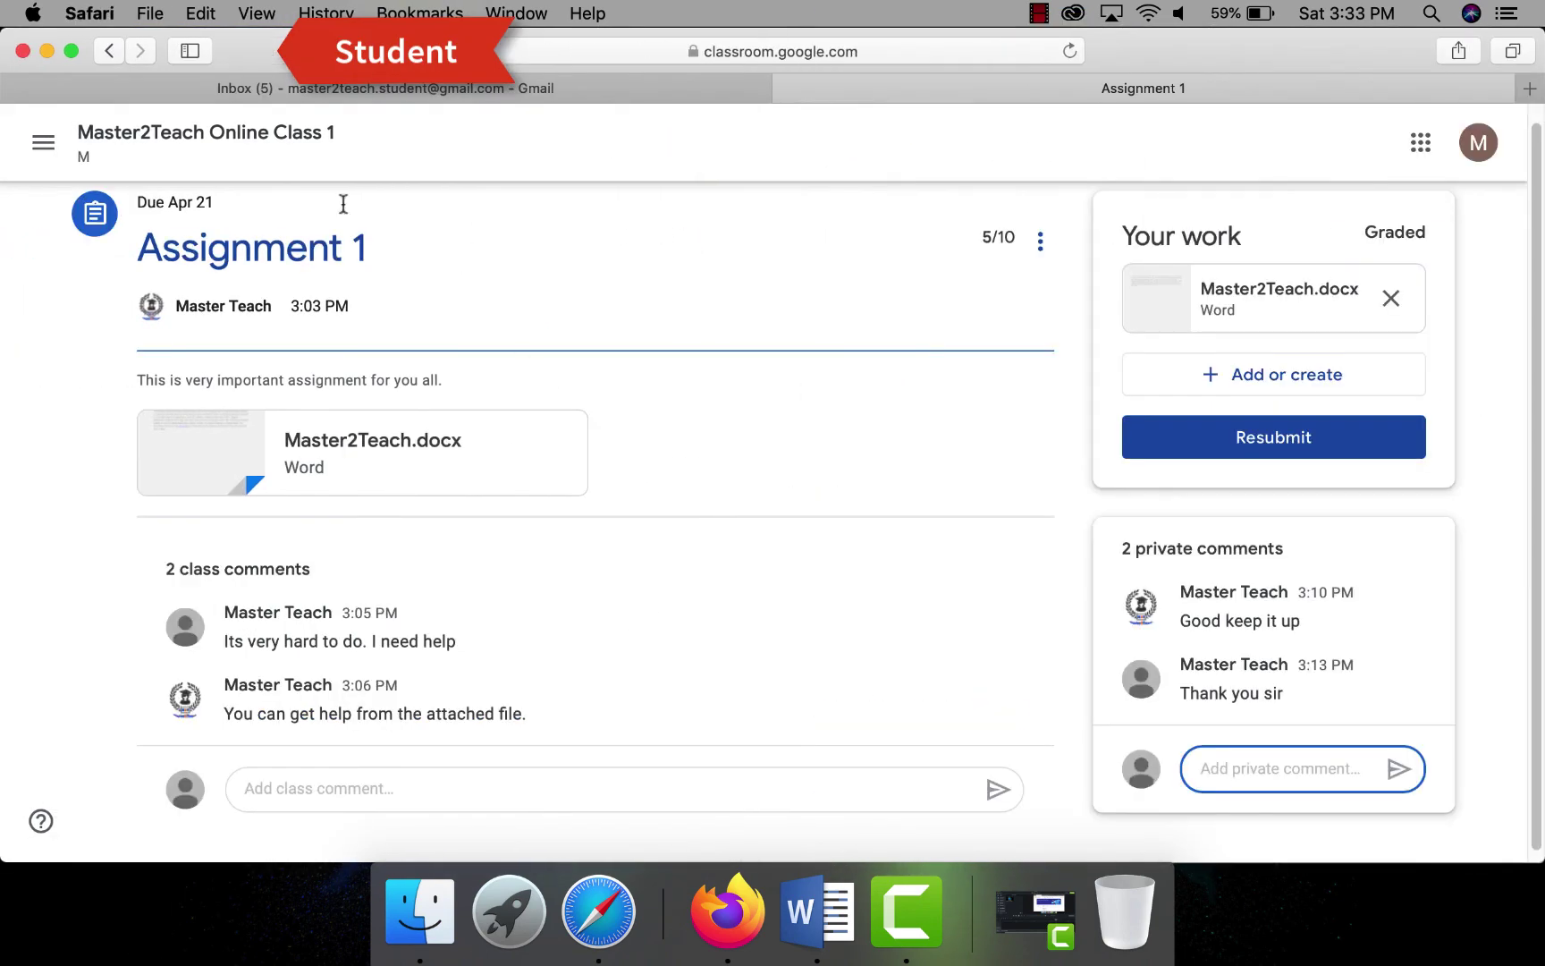
pyautogui.click(125, 136)
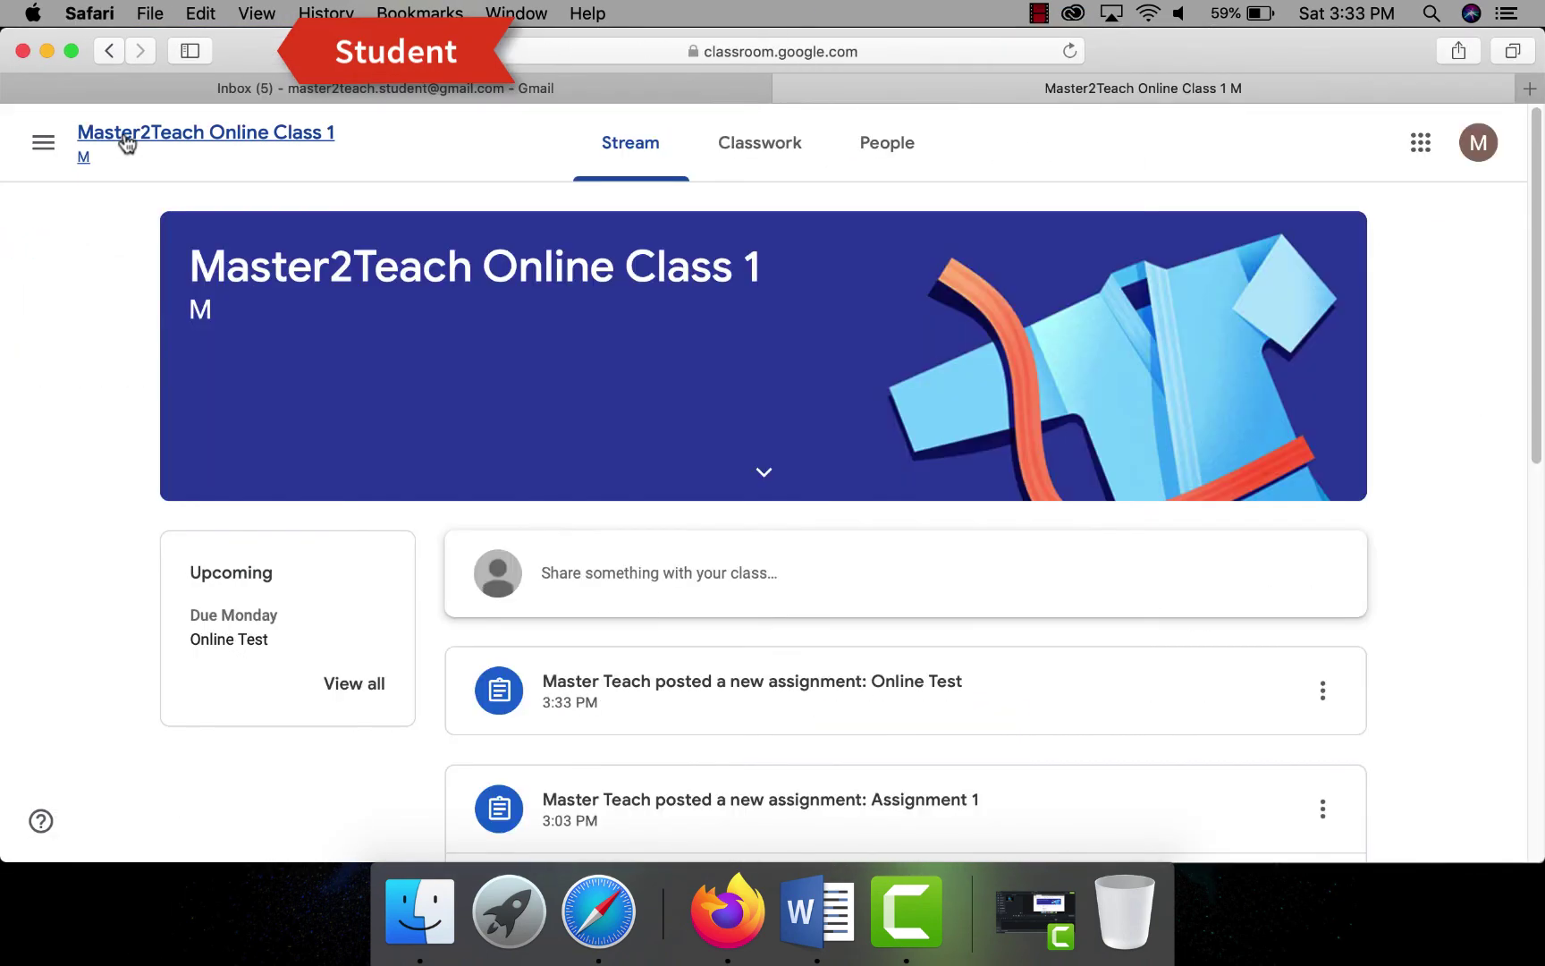
# - From the student's Classwork, open the Online Test assignment and its First online quiz
pyautogui.click(759, 148)
pyautogui.click(575, 400)
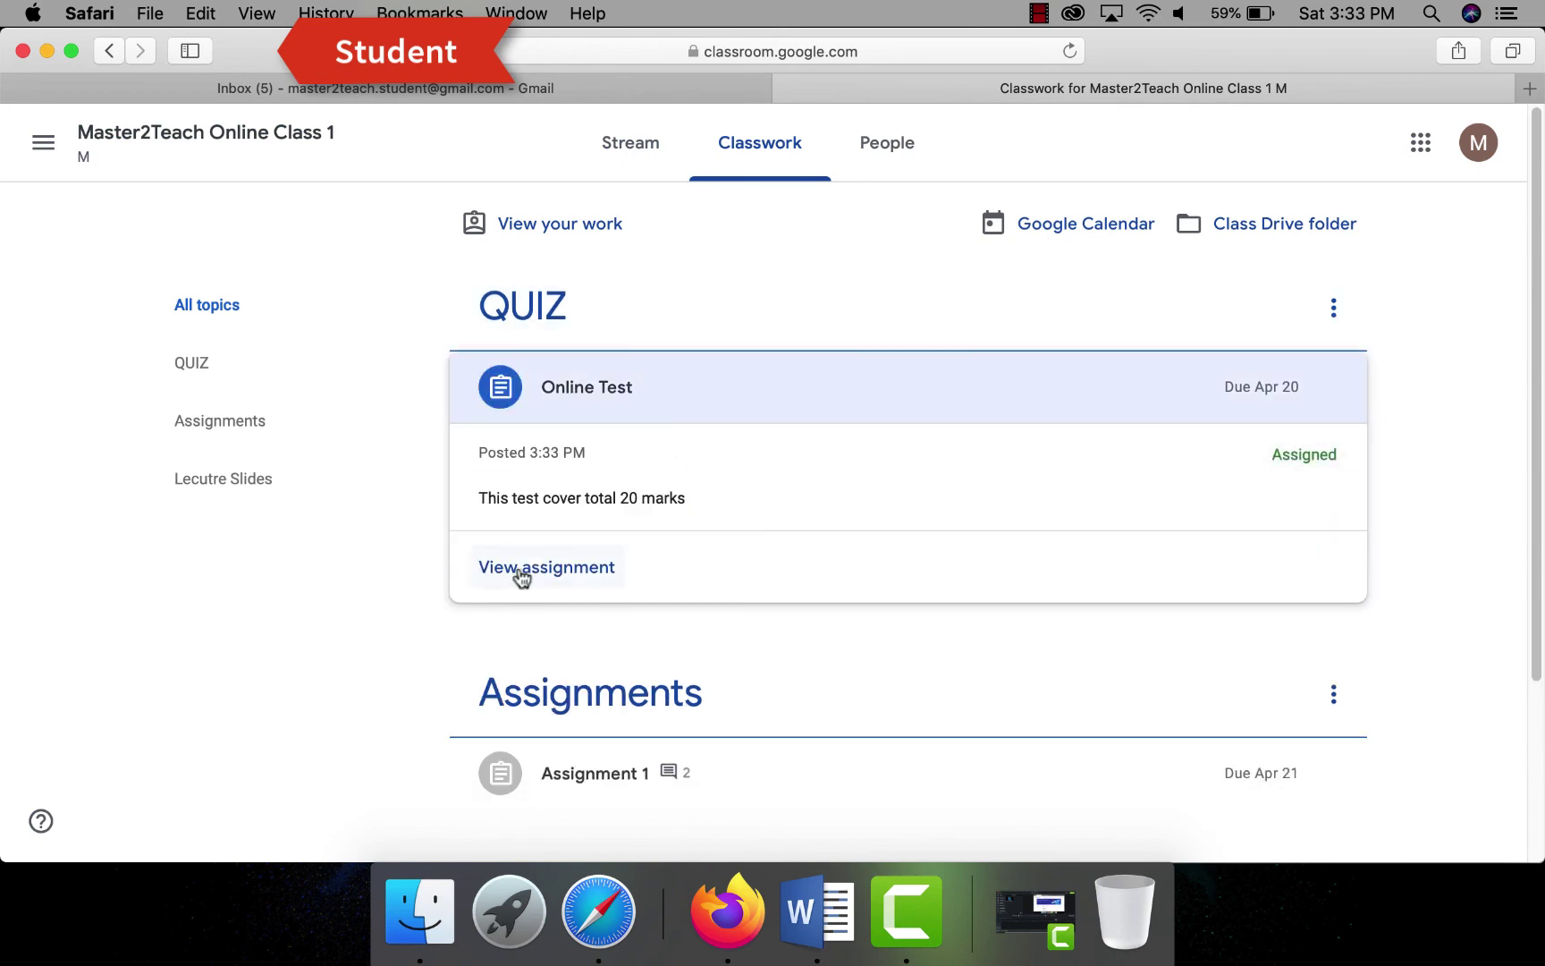
pyautogui.click(522, 568)
pyautogui.click(1450, 629)
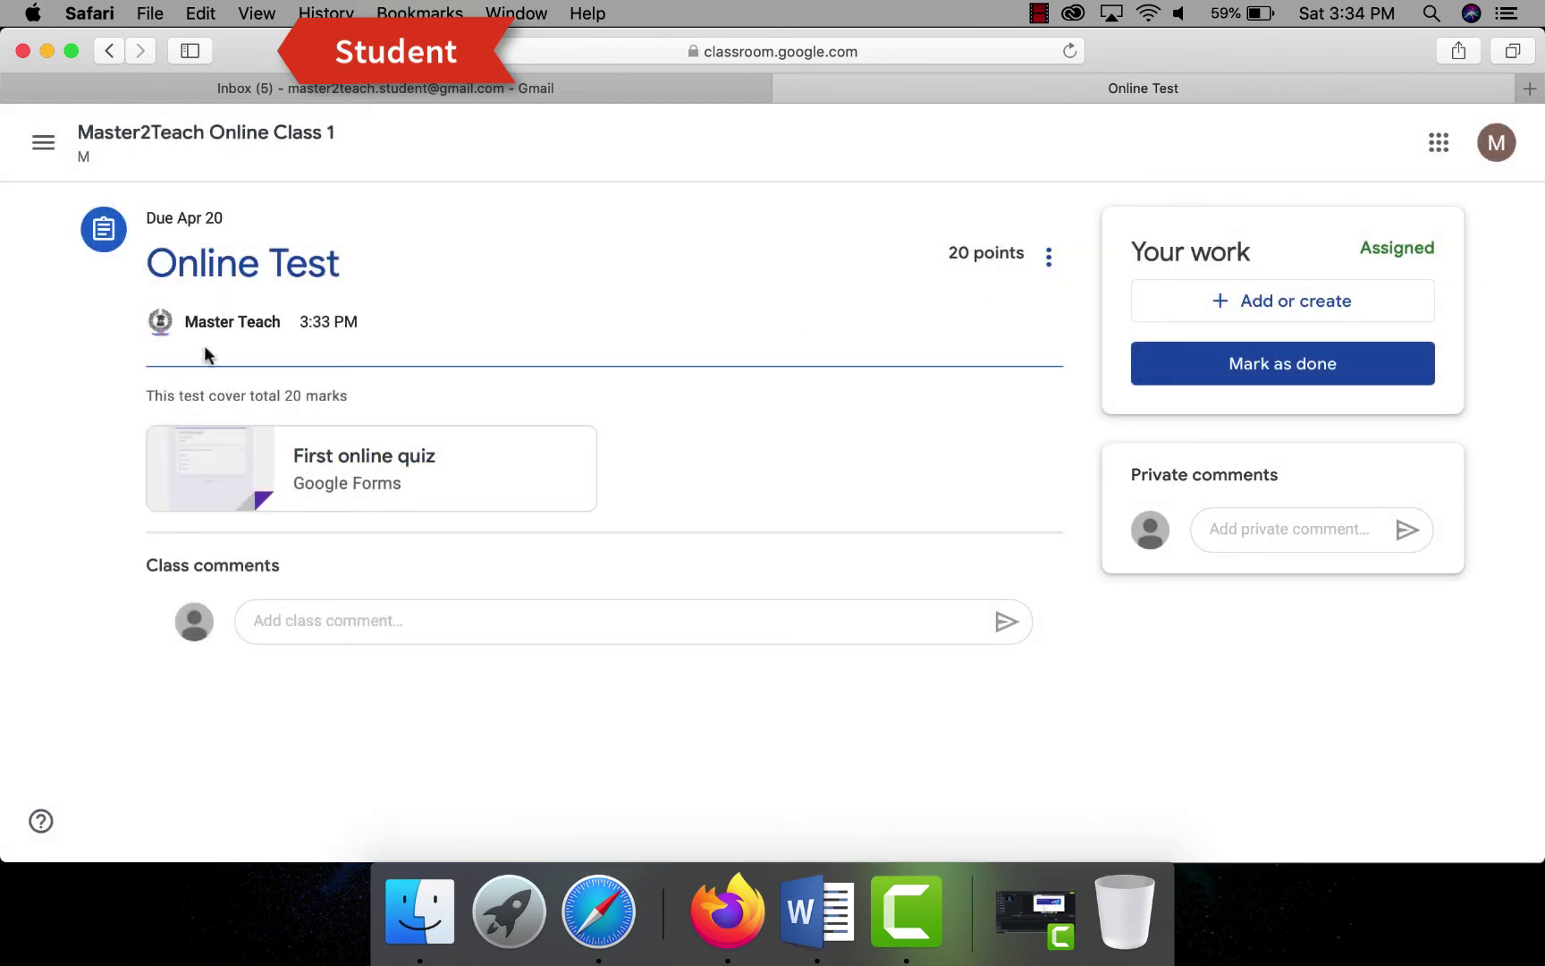
pyautogui.click(339, 483)
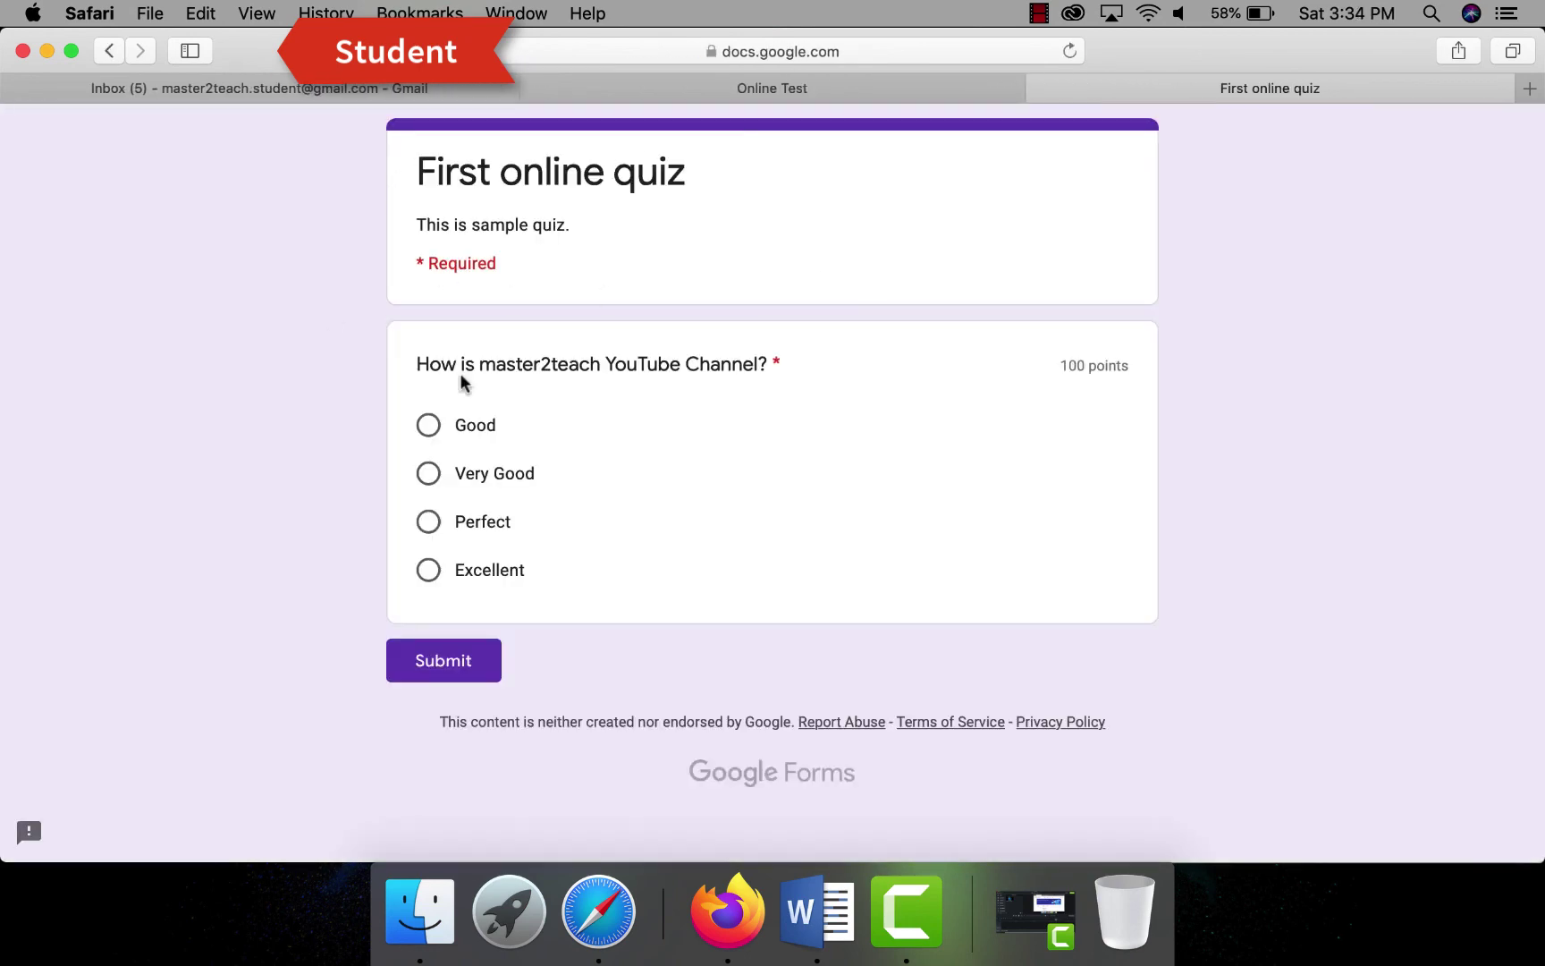
# - Answer Excellent, submit, confirm the 100/100 score, and return to the Online Test assignment
pyautogui.click(427, 572)
pyautogui.click(444, 661)
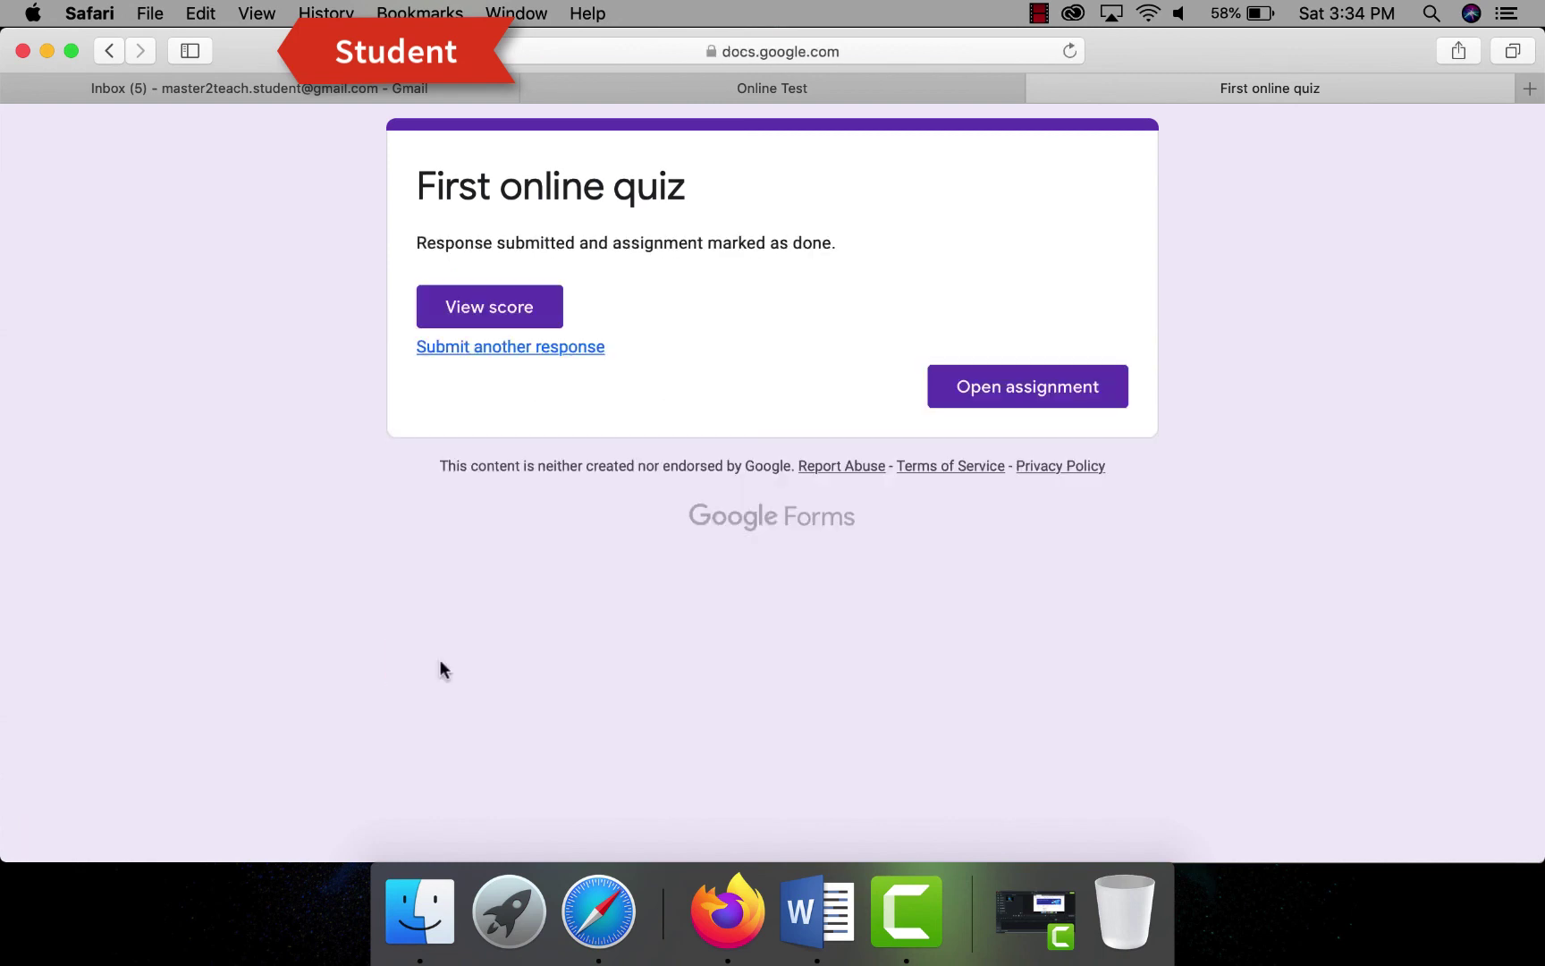
pyautogui.click(493, 307)
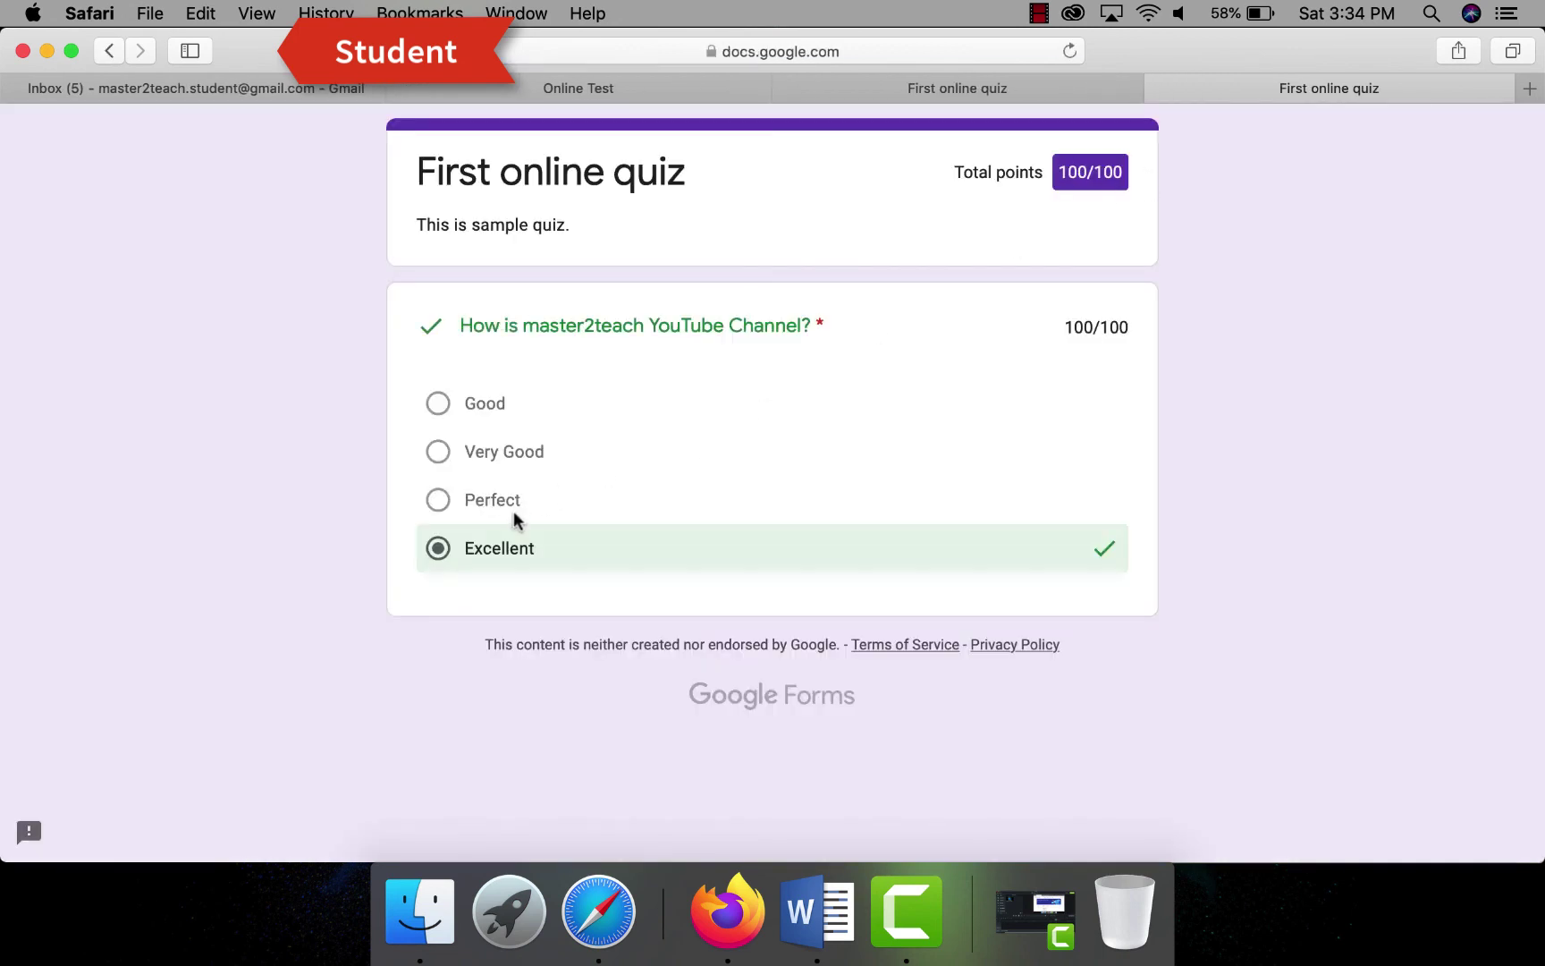
pyautogui.click(968, 85)
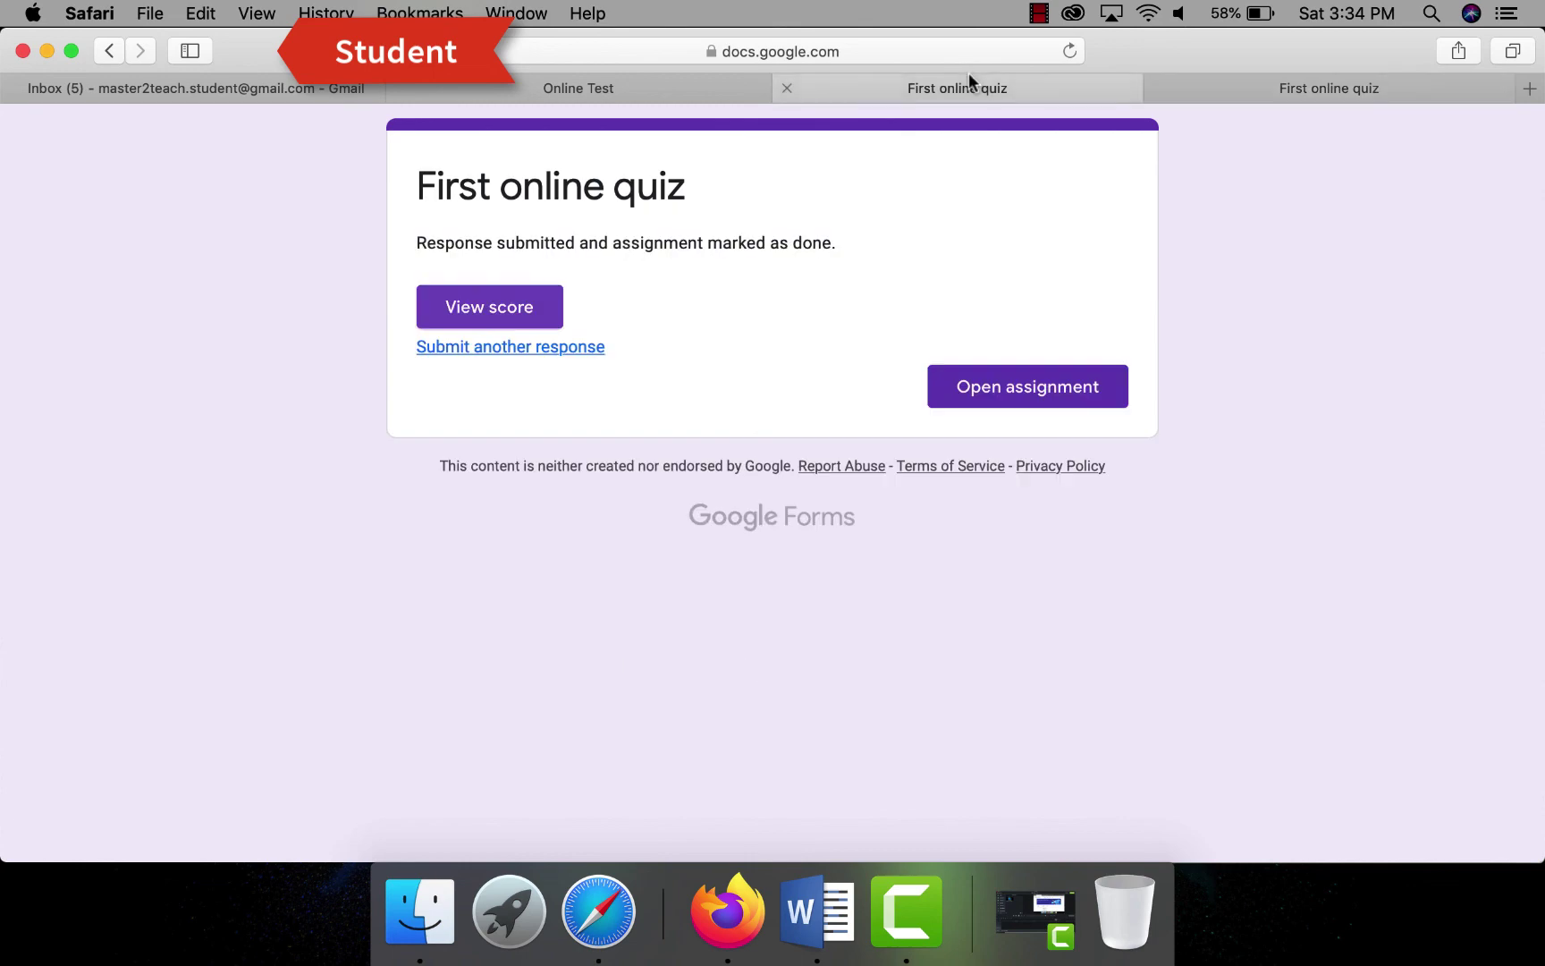
pyautogui.click(604, 85)
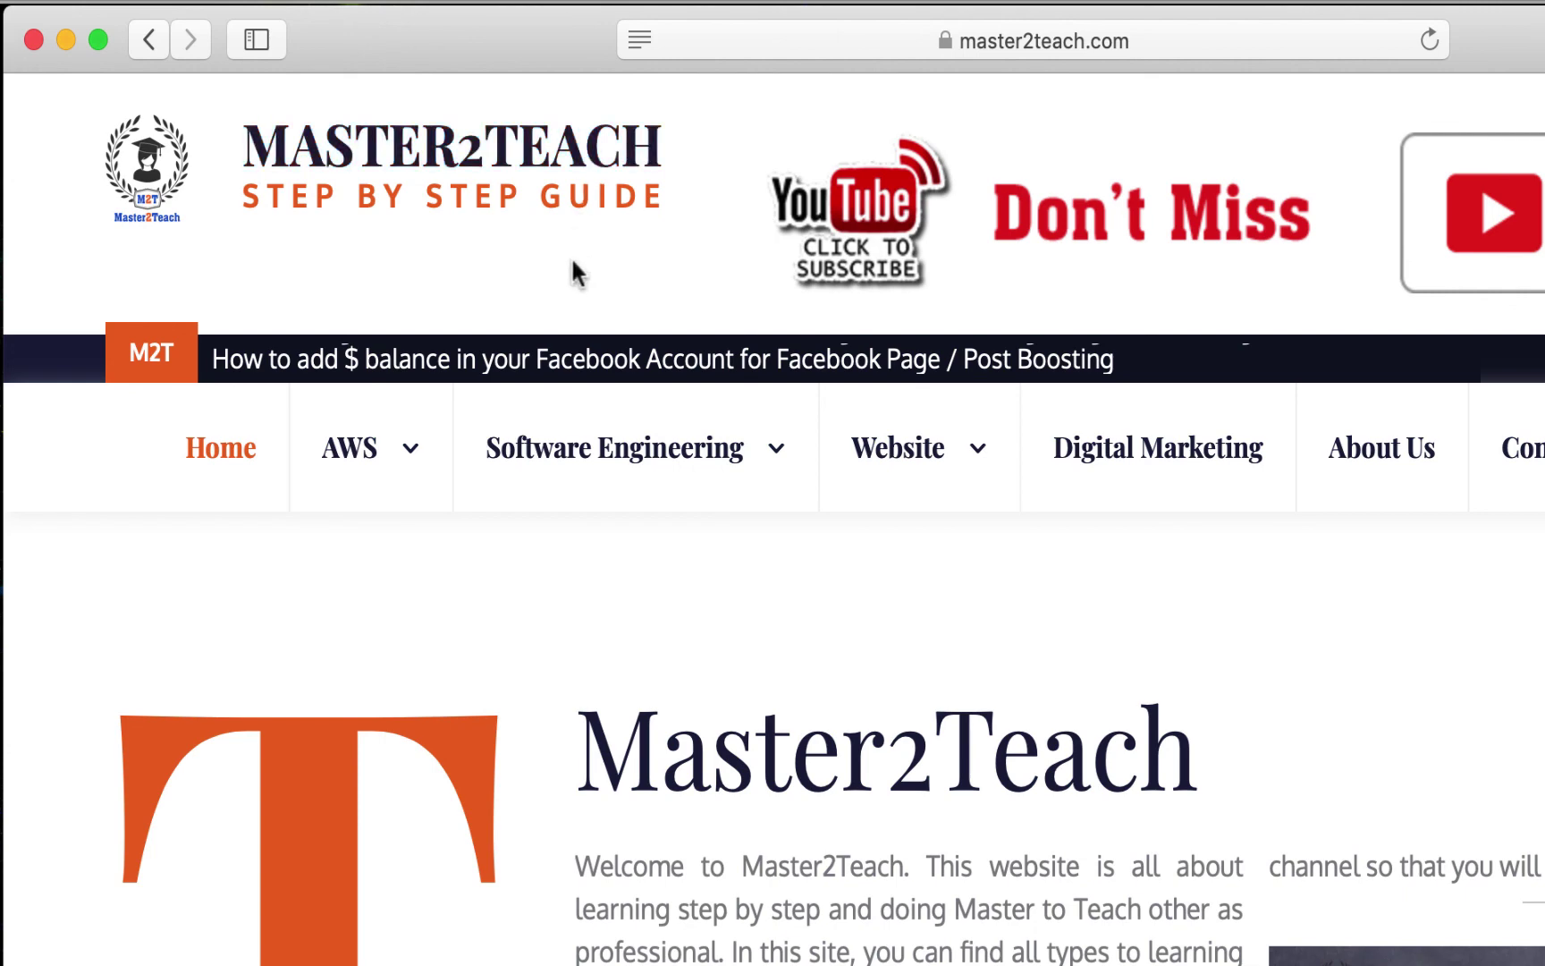
# - Browse master2teach.com's Software Engineering menu down to Use Case Diagram
pyautogui.moveTo(505, 463)
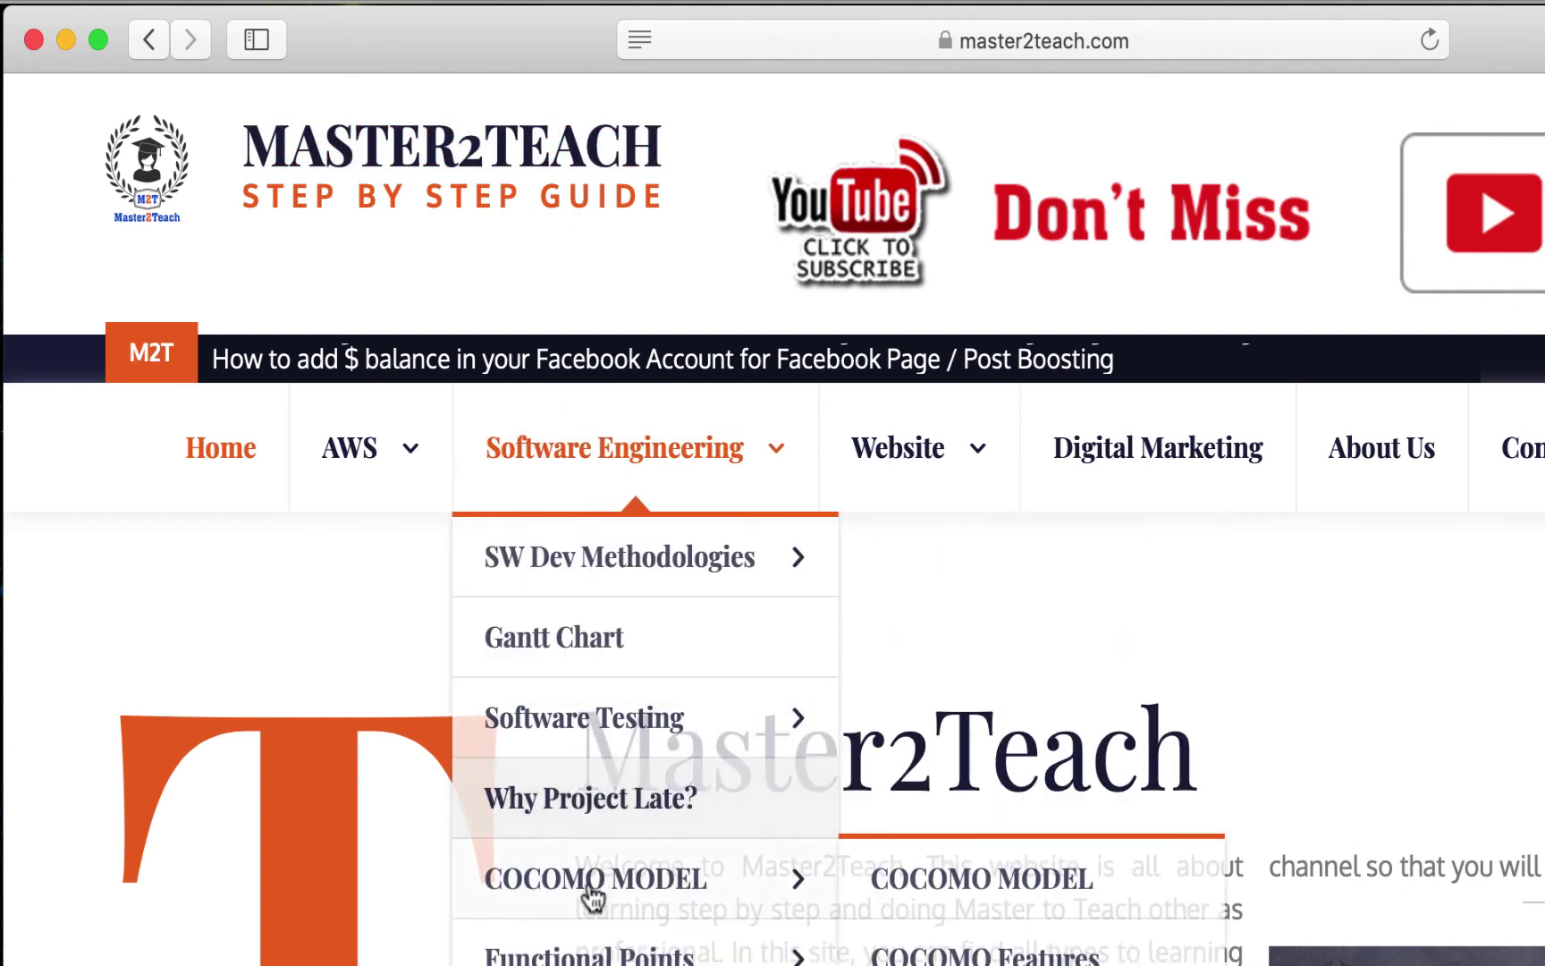
pyautogui.scroll(-3, 581, 872)
pyautogui.moveTo(592, 794)
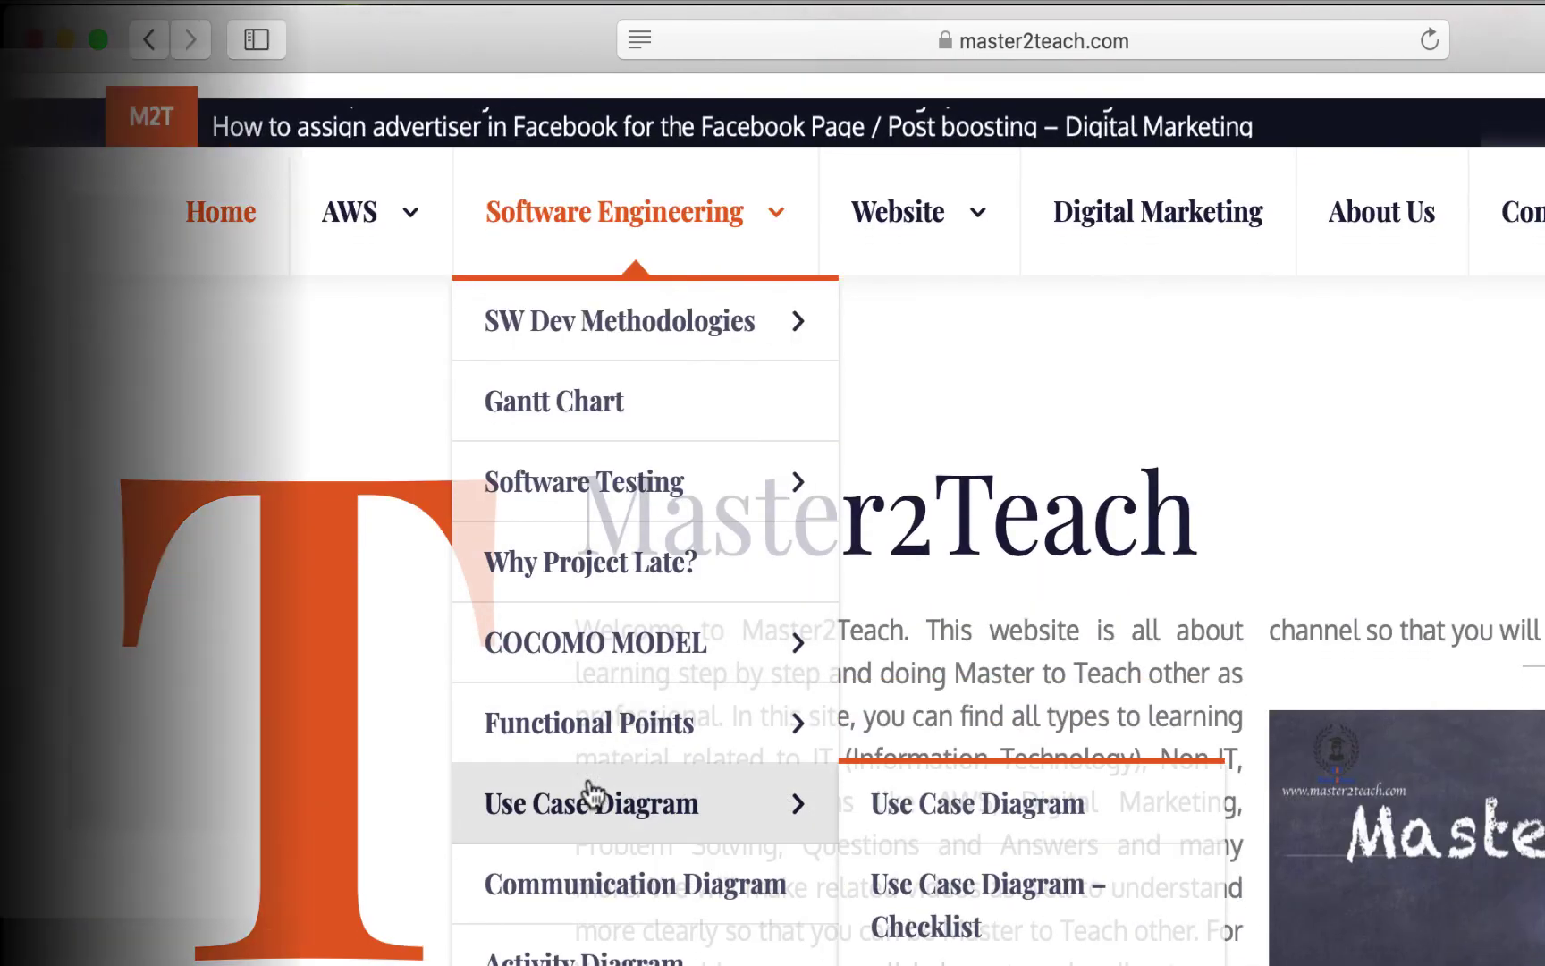